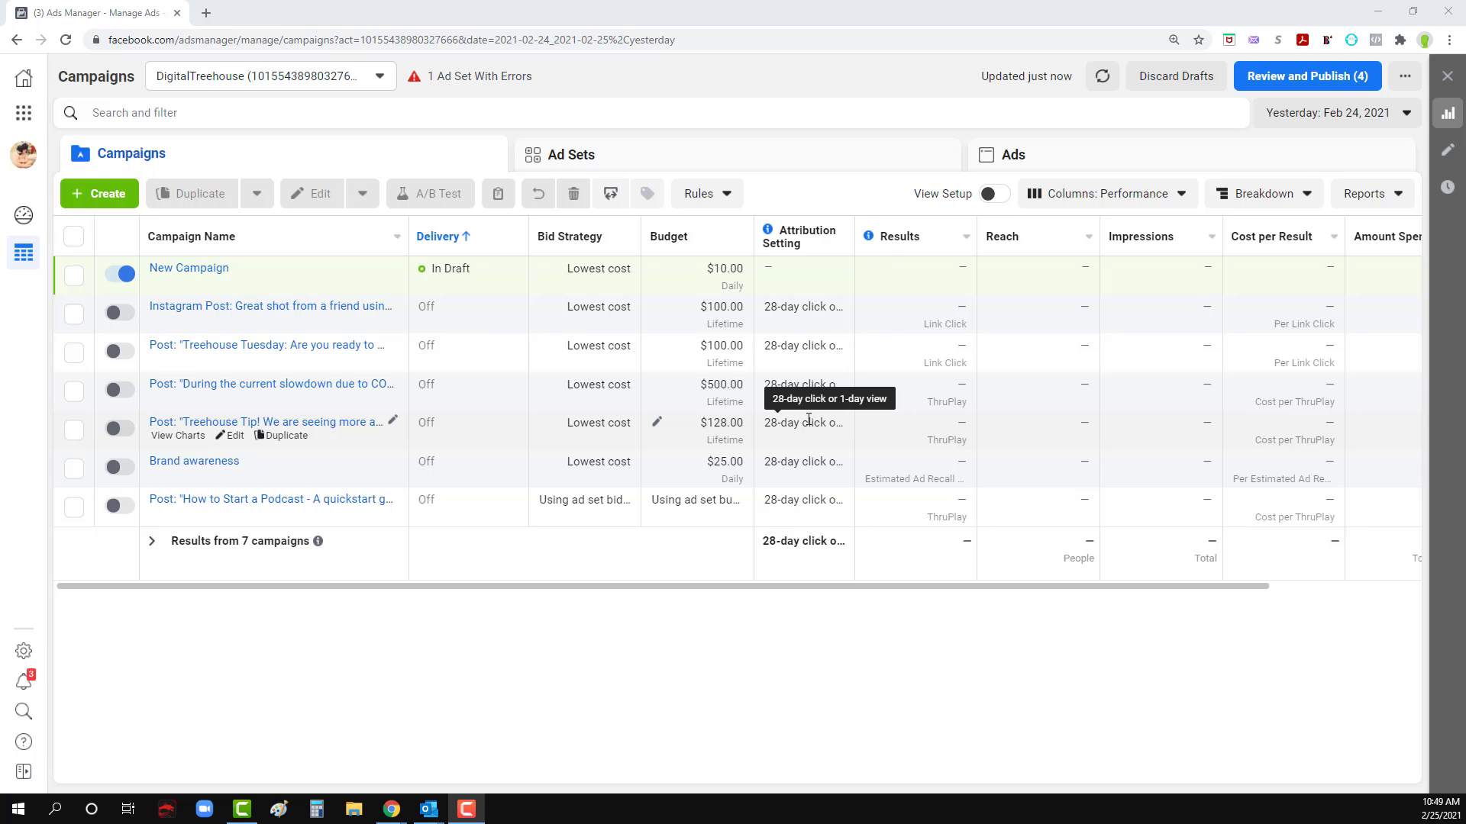
Step: Load tnpropertysolutions.net in a new browser tab and open the company's Facebook page from the website's footer
left_click(207, 13)
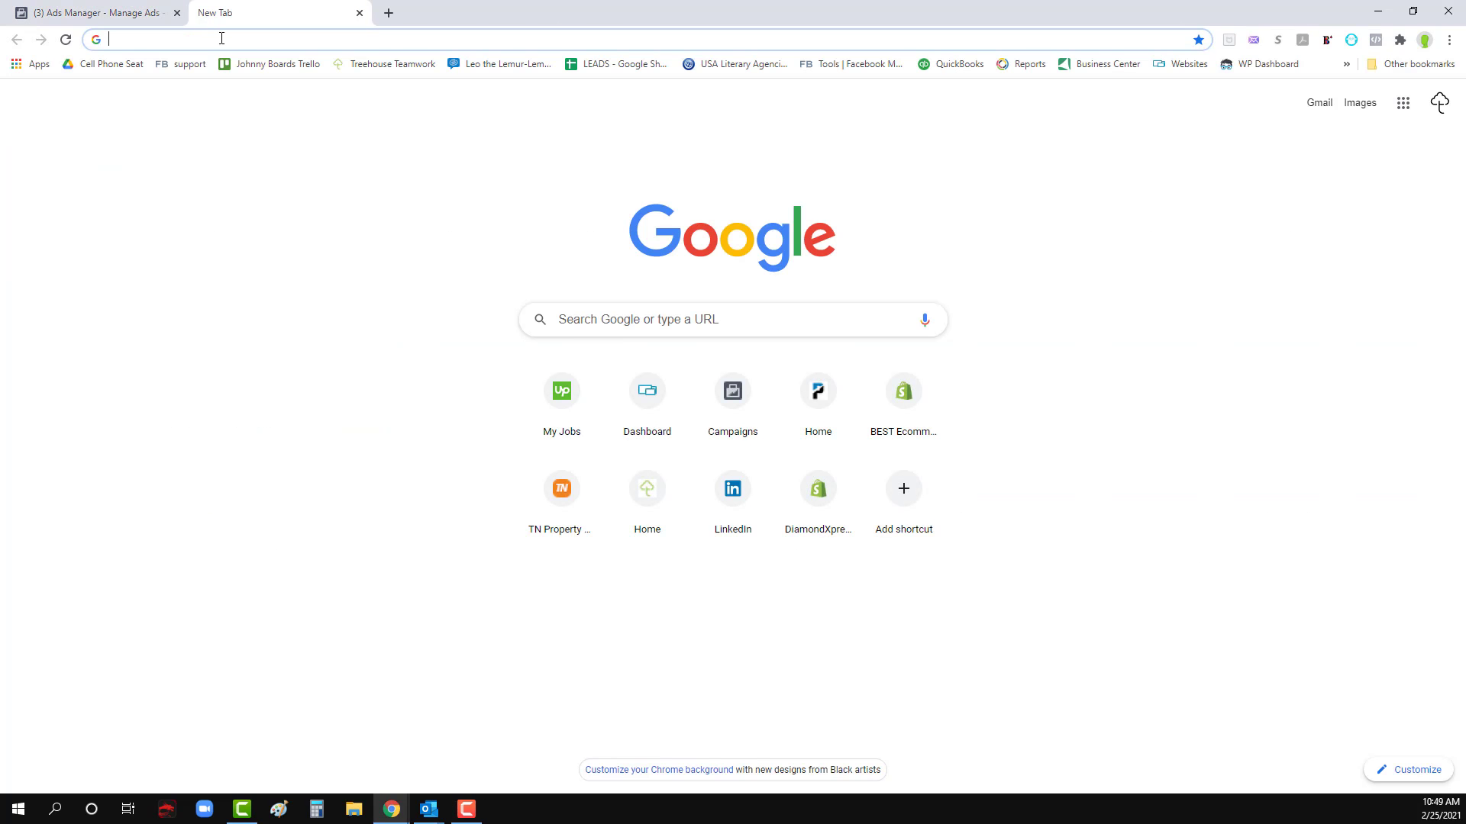
type("tn")
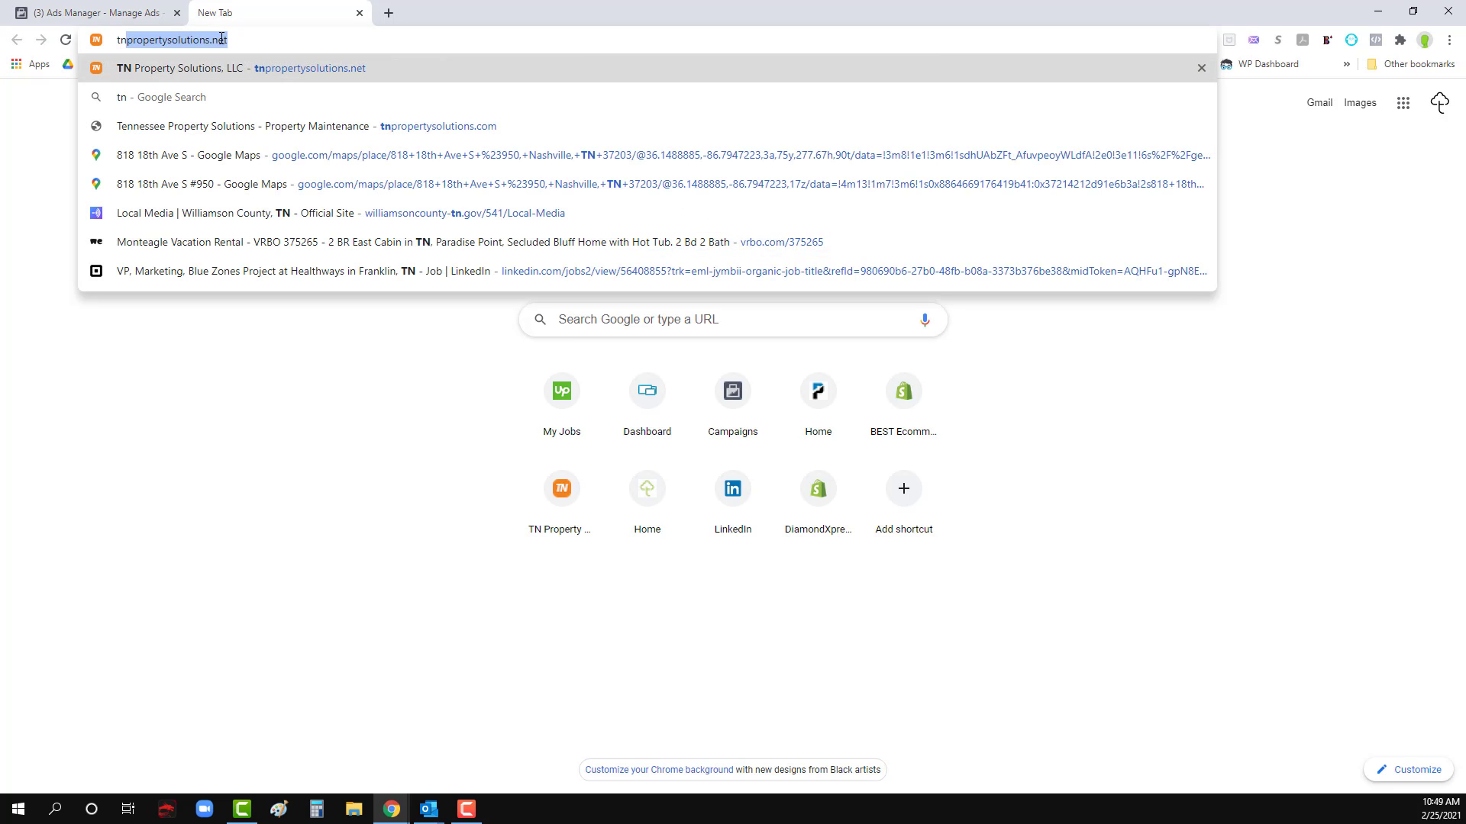
key("Return")
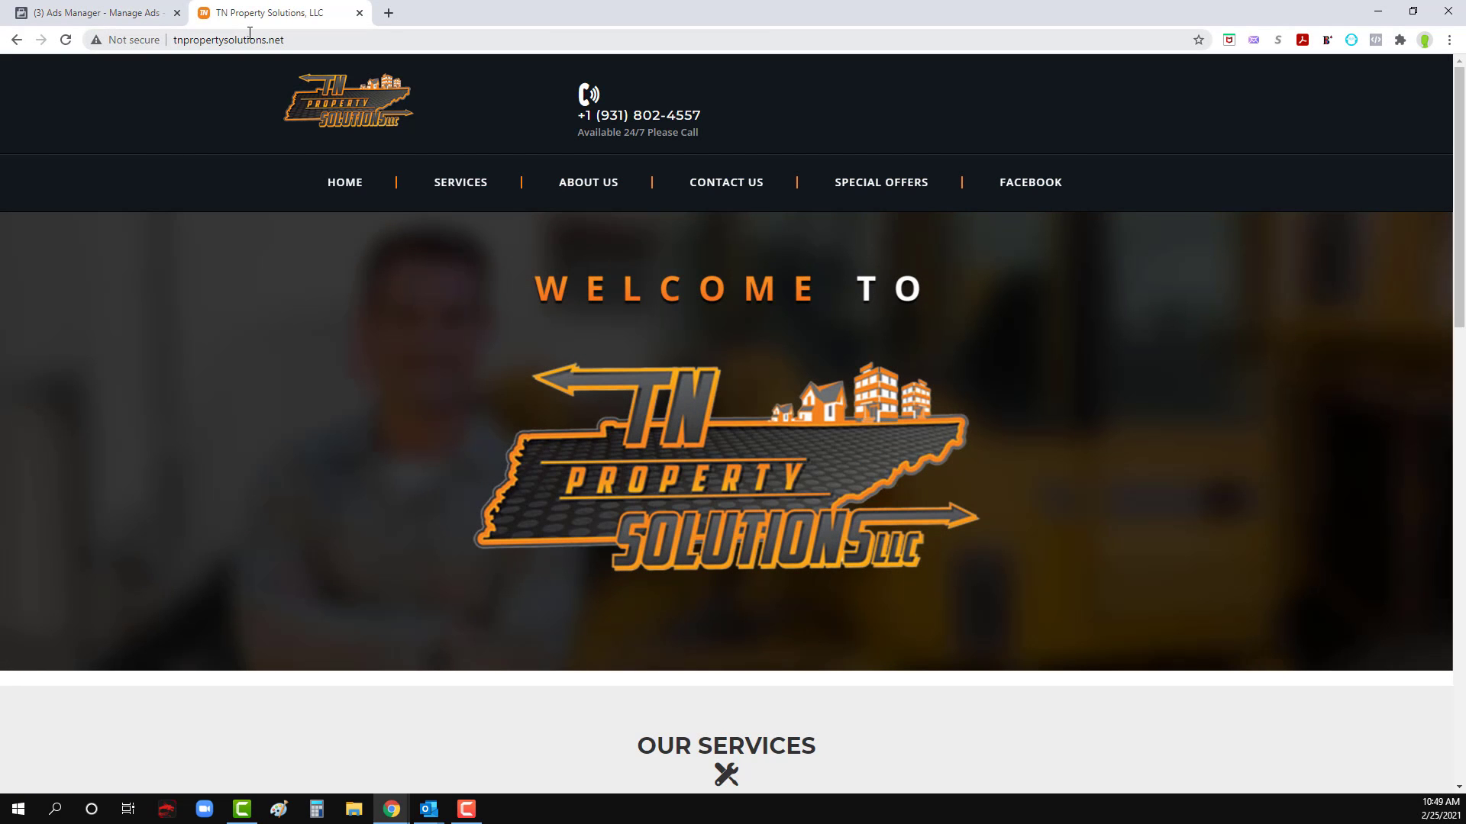
scroll(653, 378, "down", 20)
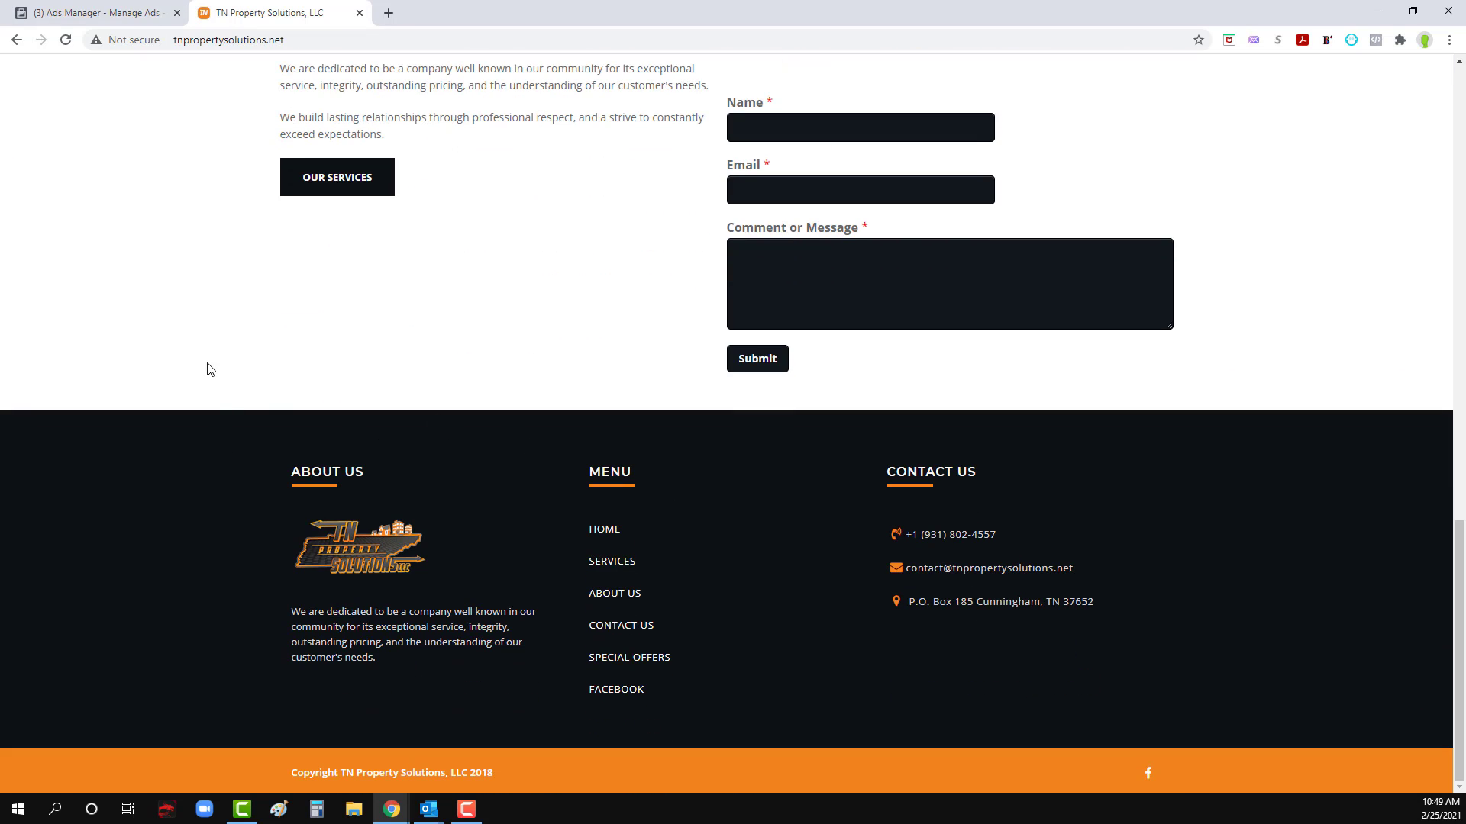
left_click(1150, 775)
left_click(447, 12)
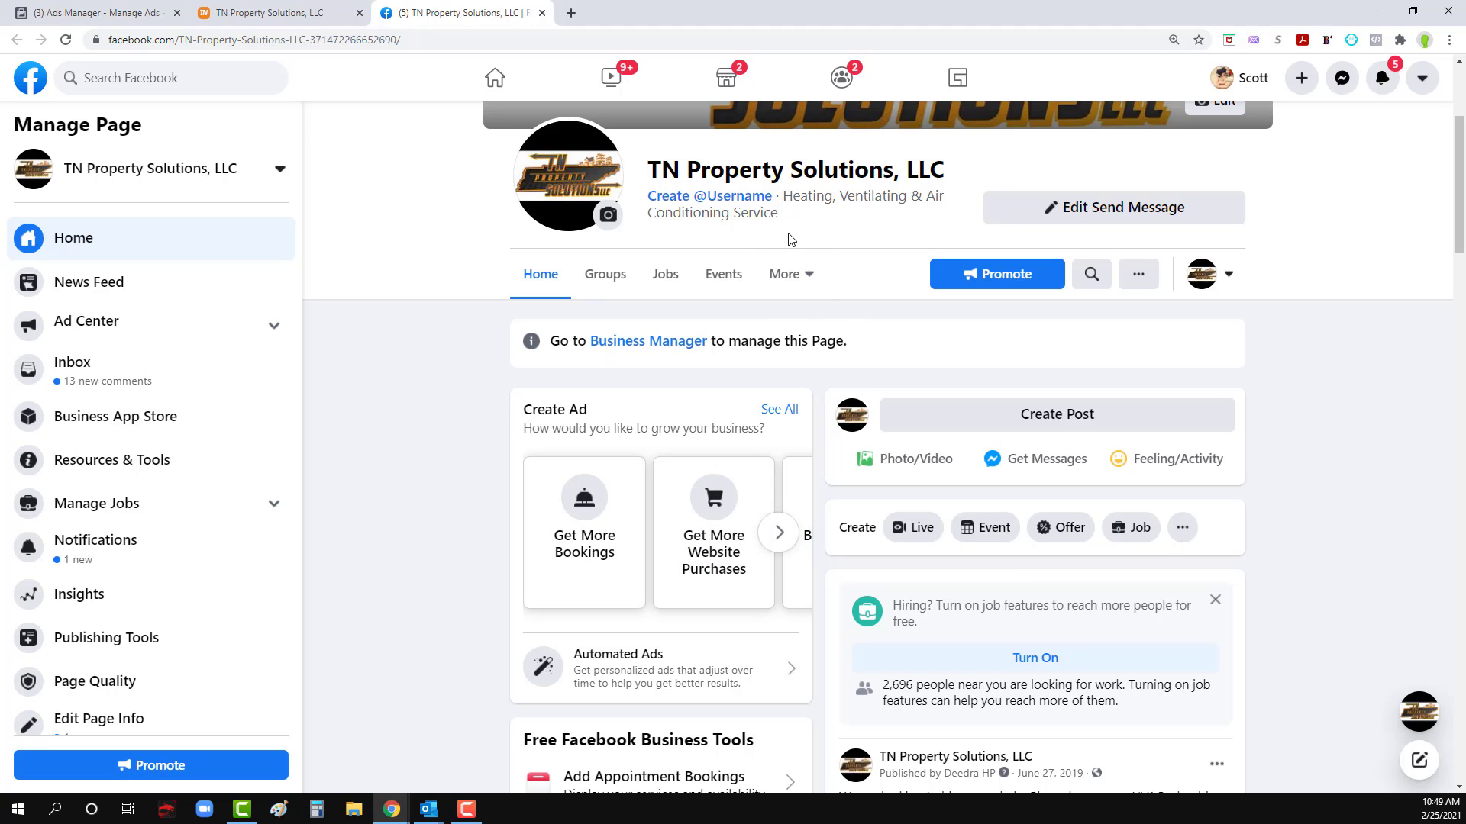
left_click(252, 13)
left_click(138, 6)
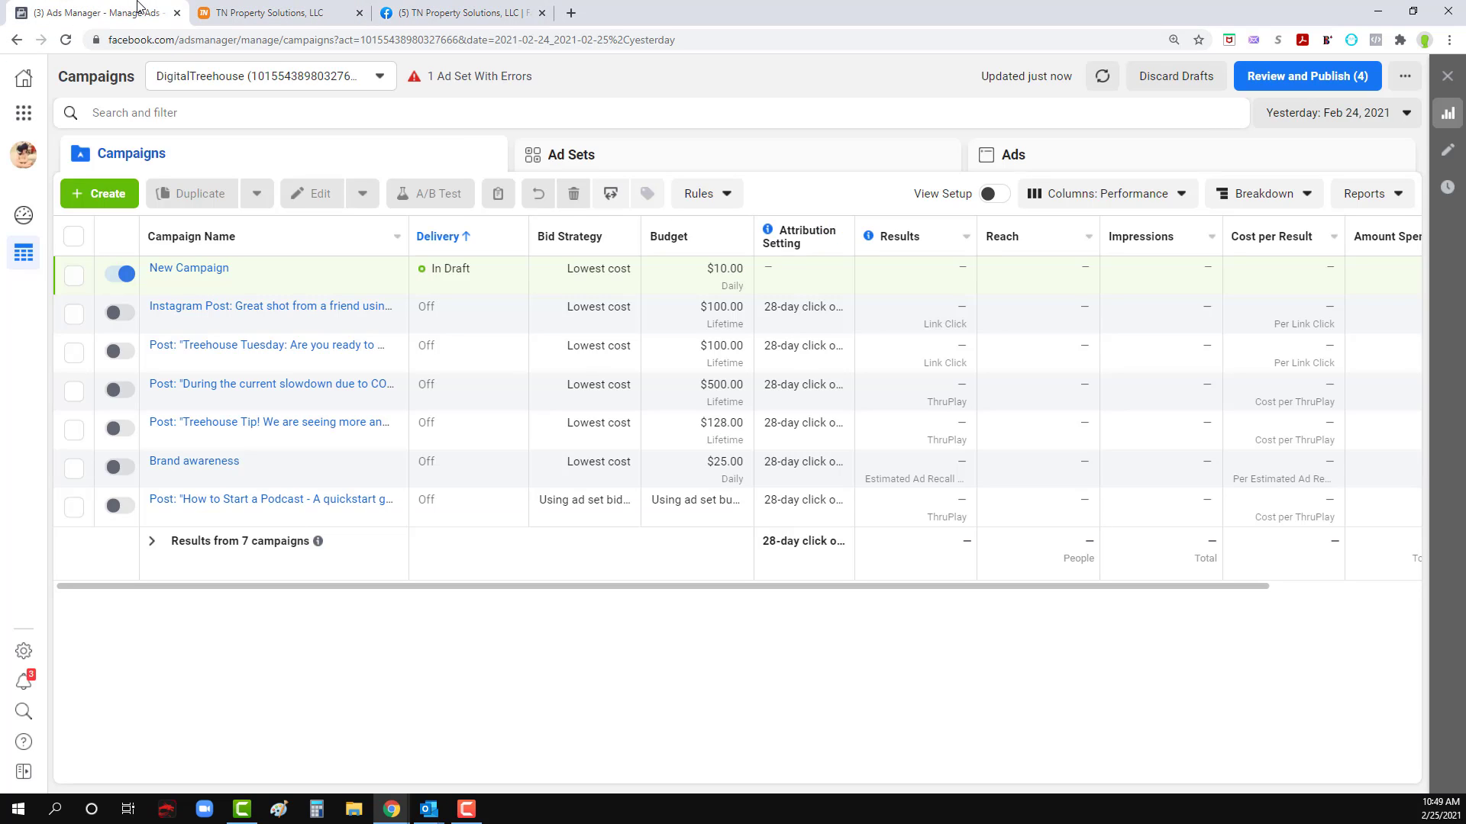
left_click(239, 40)
type("https://www.facebook.com/adsmanager")
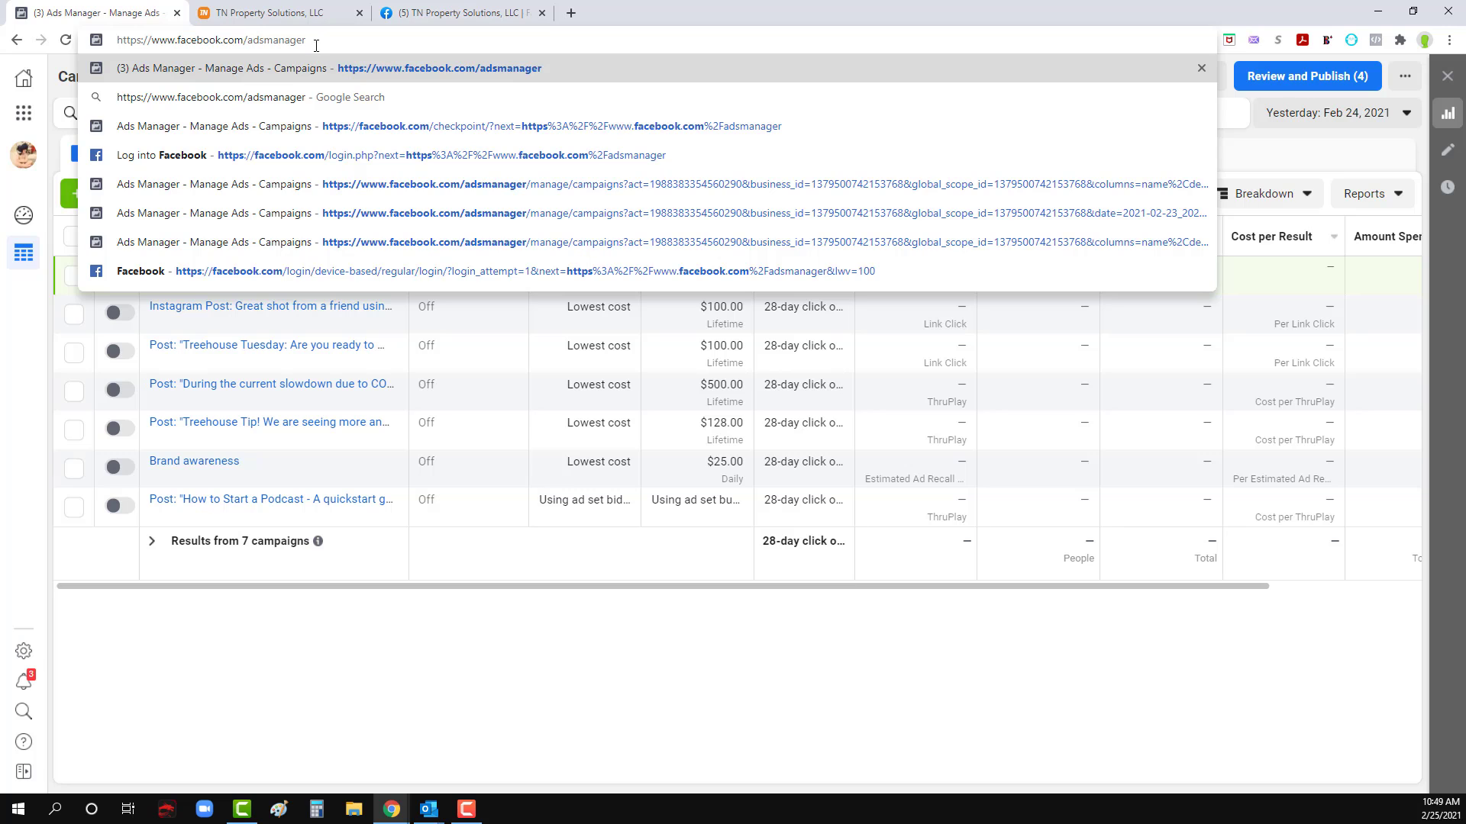
key("Return")
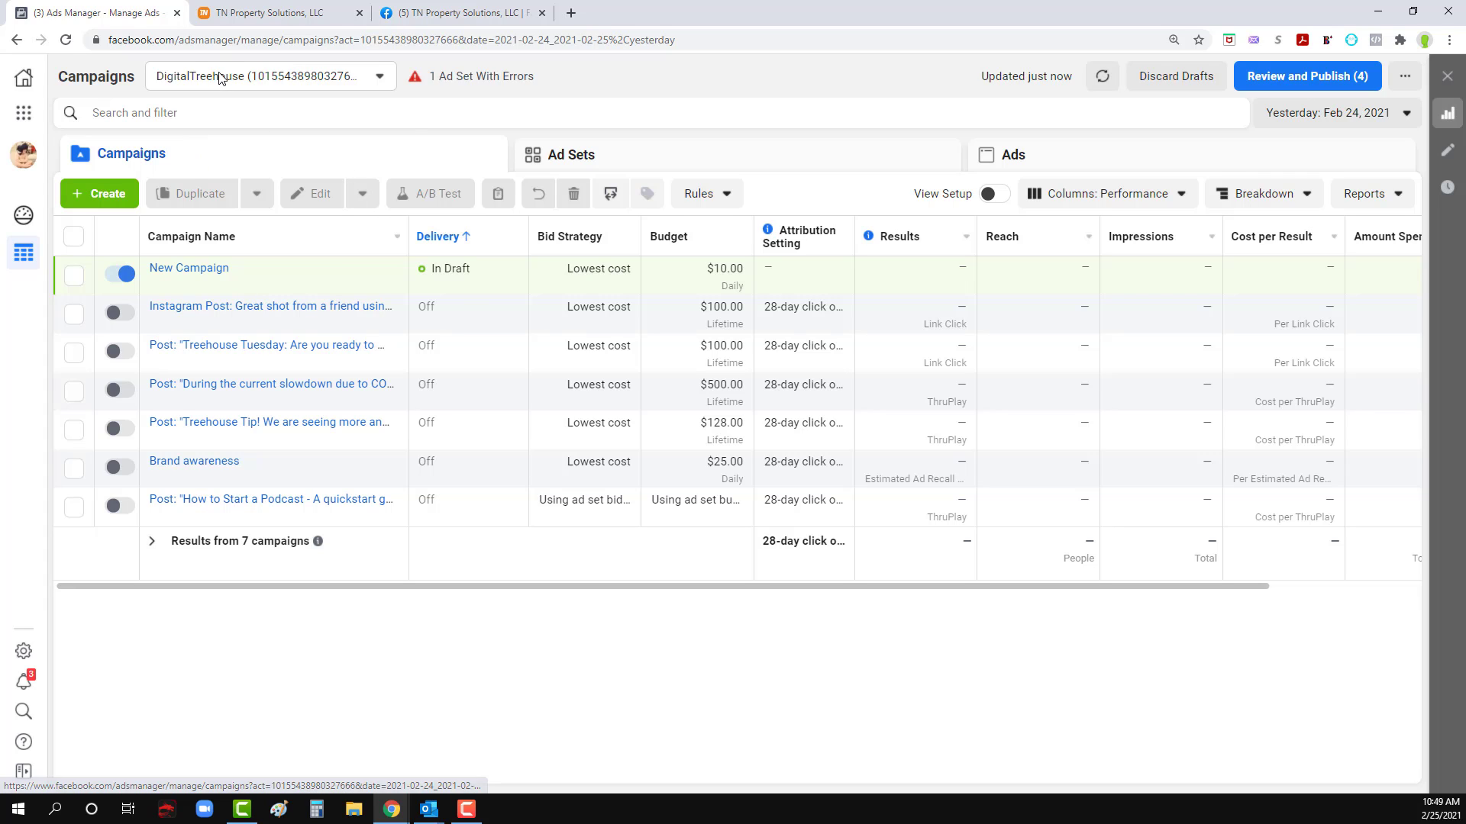
Step: Open the Business Settings of the DigitalTreehouse business
left_click(24, 113)
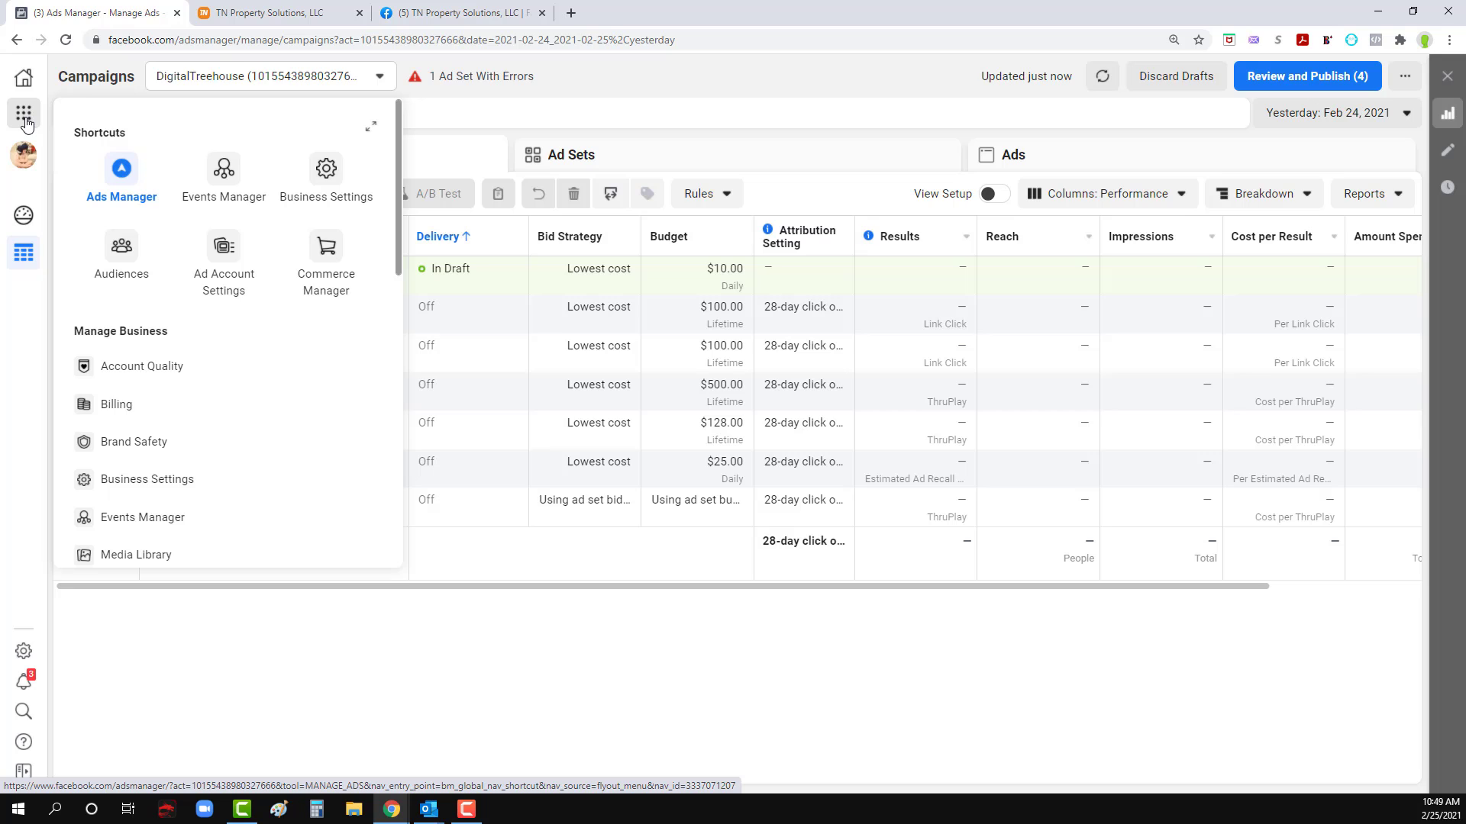
left_click(328, 169)
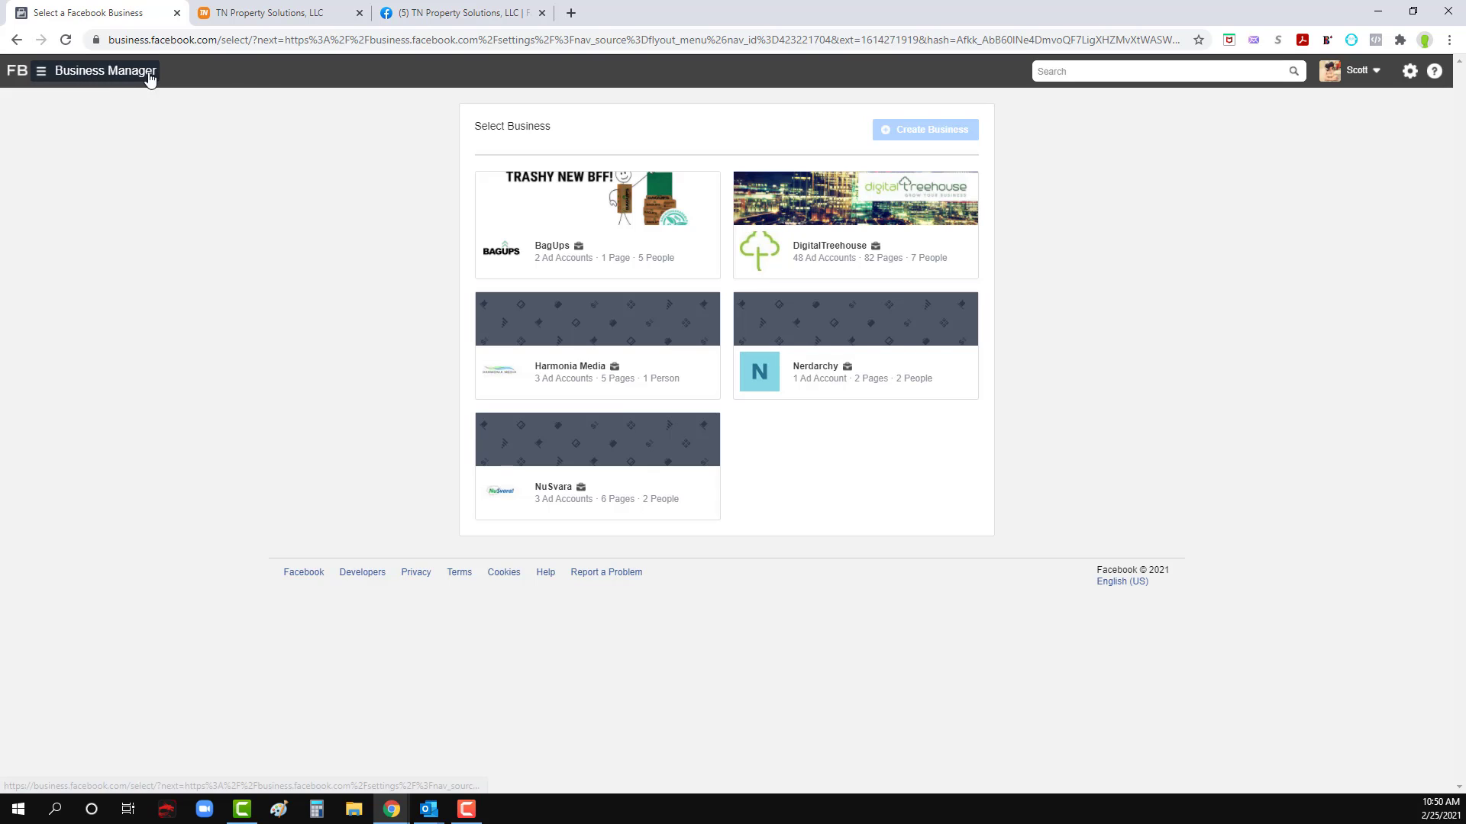
left_click(822, 255)
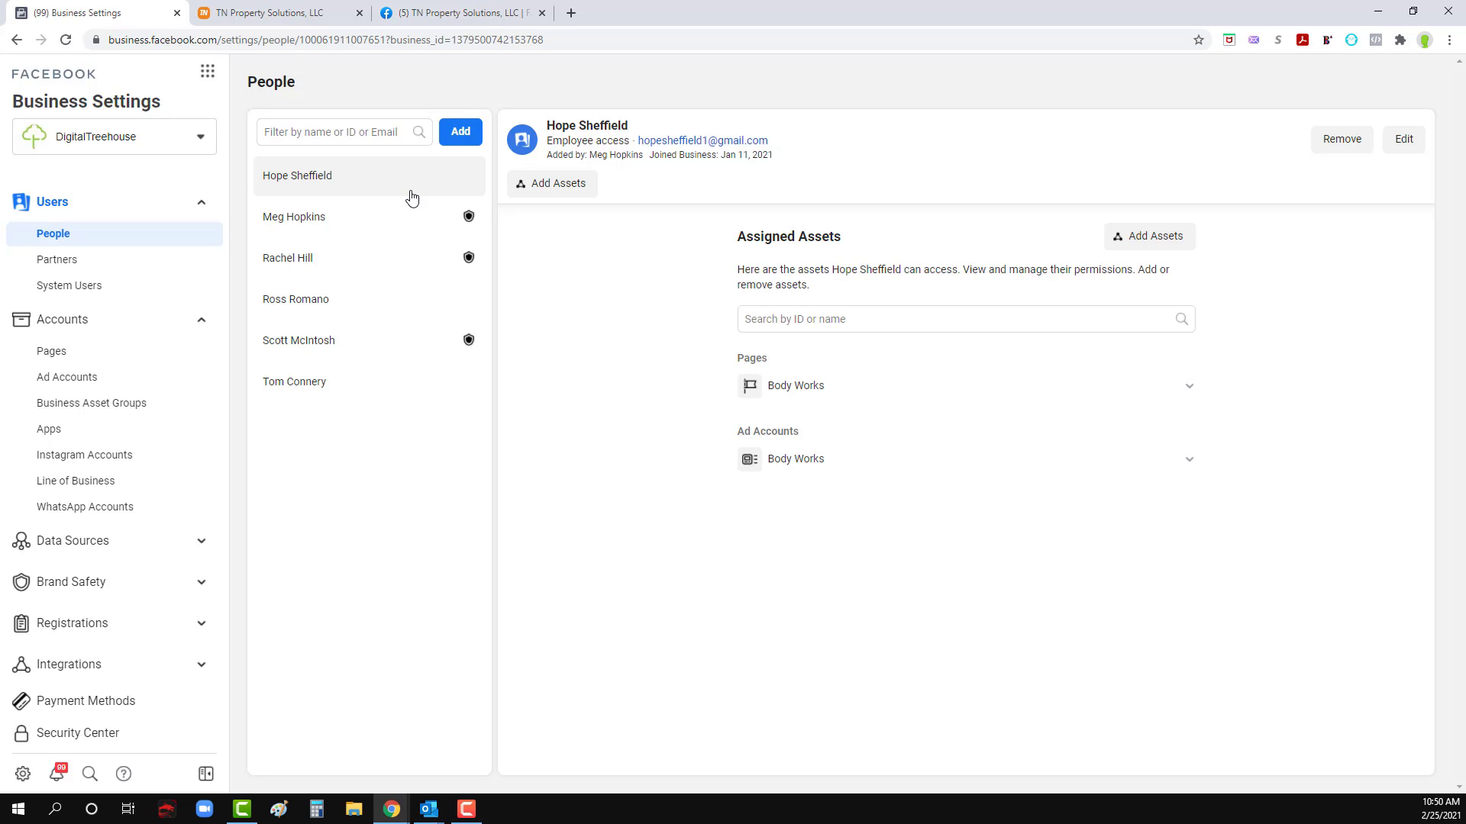
Step: Go to the business's ad accounts, view the Cold Box account, and look through the account list
left_click(85, 378)
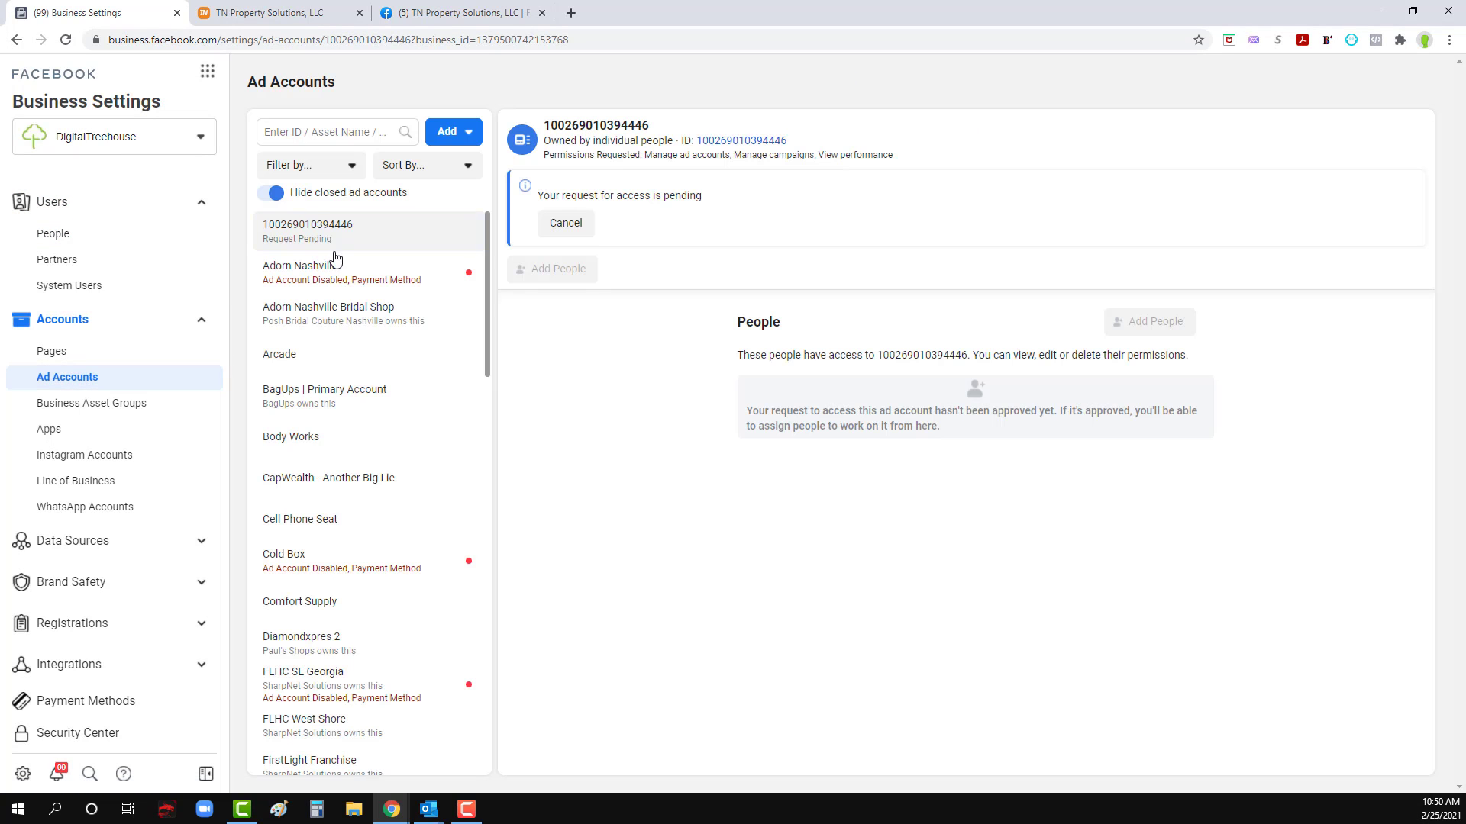
scroll(336, 459, "down", 2)
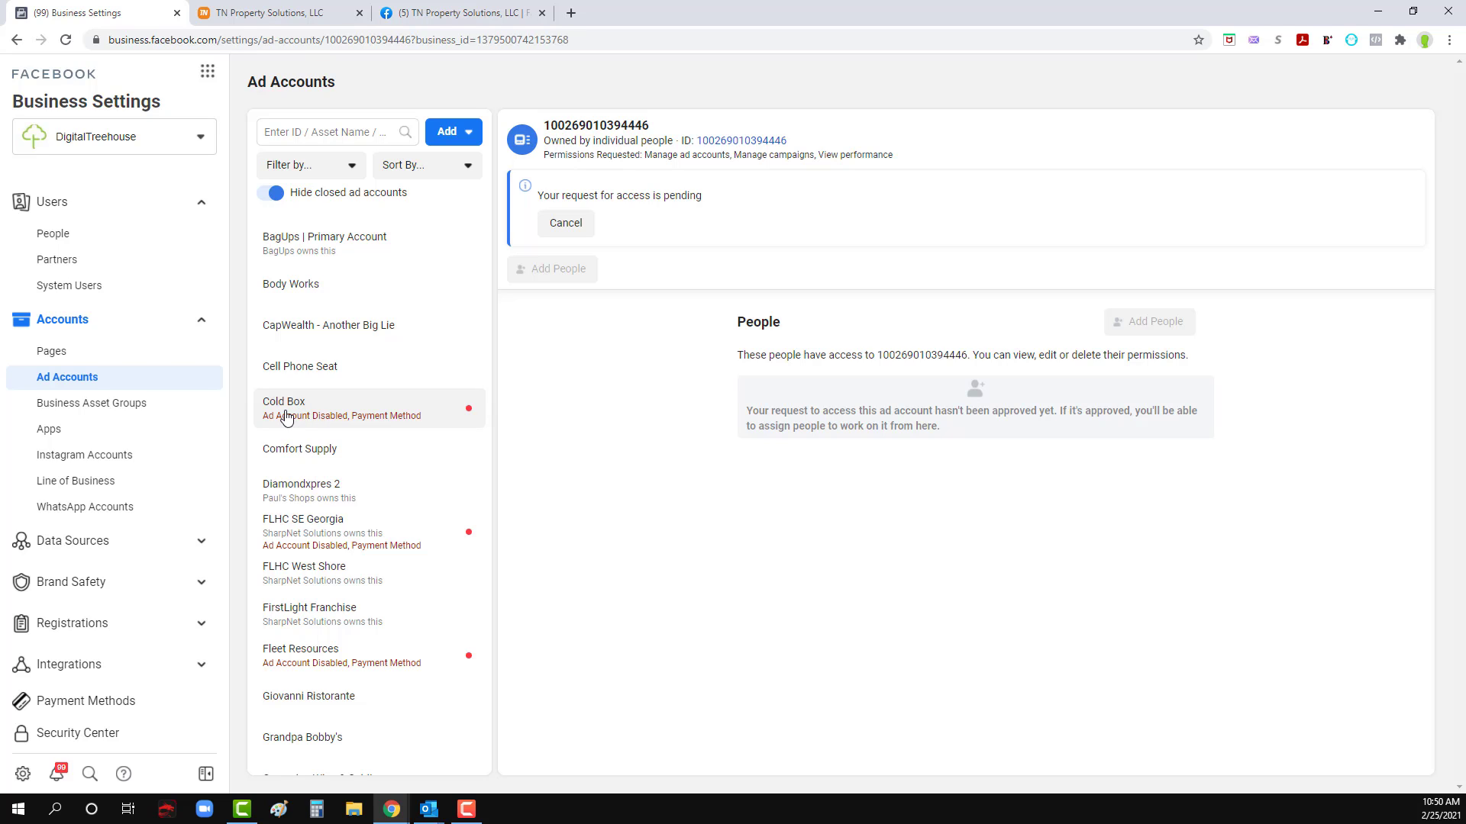
left_click(284, 421)
scroll(396, 580, "down", 12)
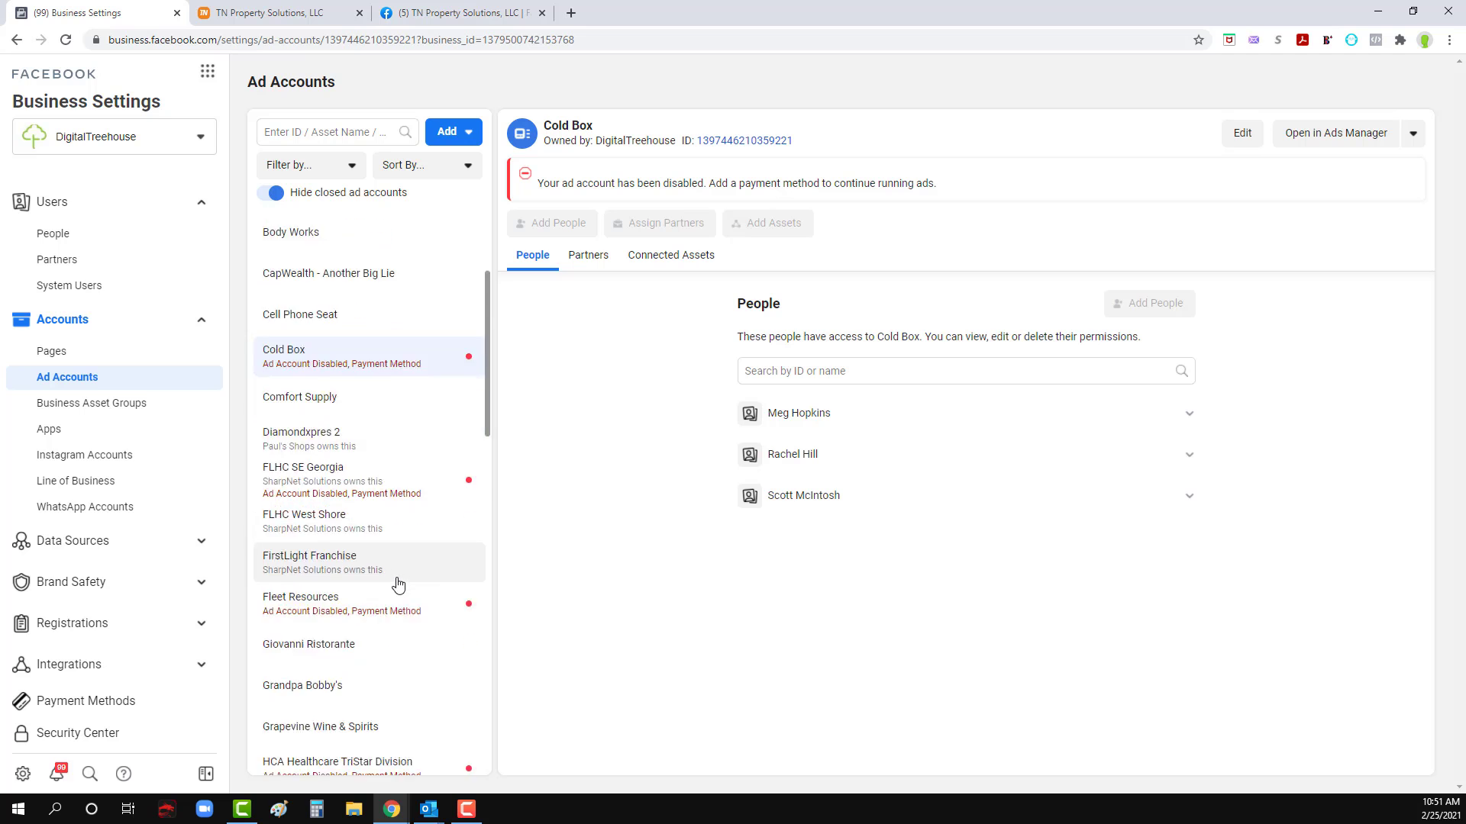
scroll(396, 584, "down", 4)
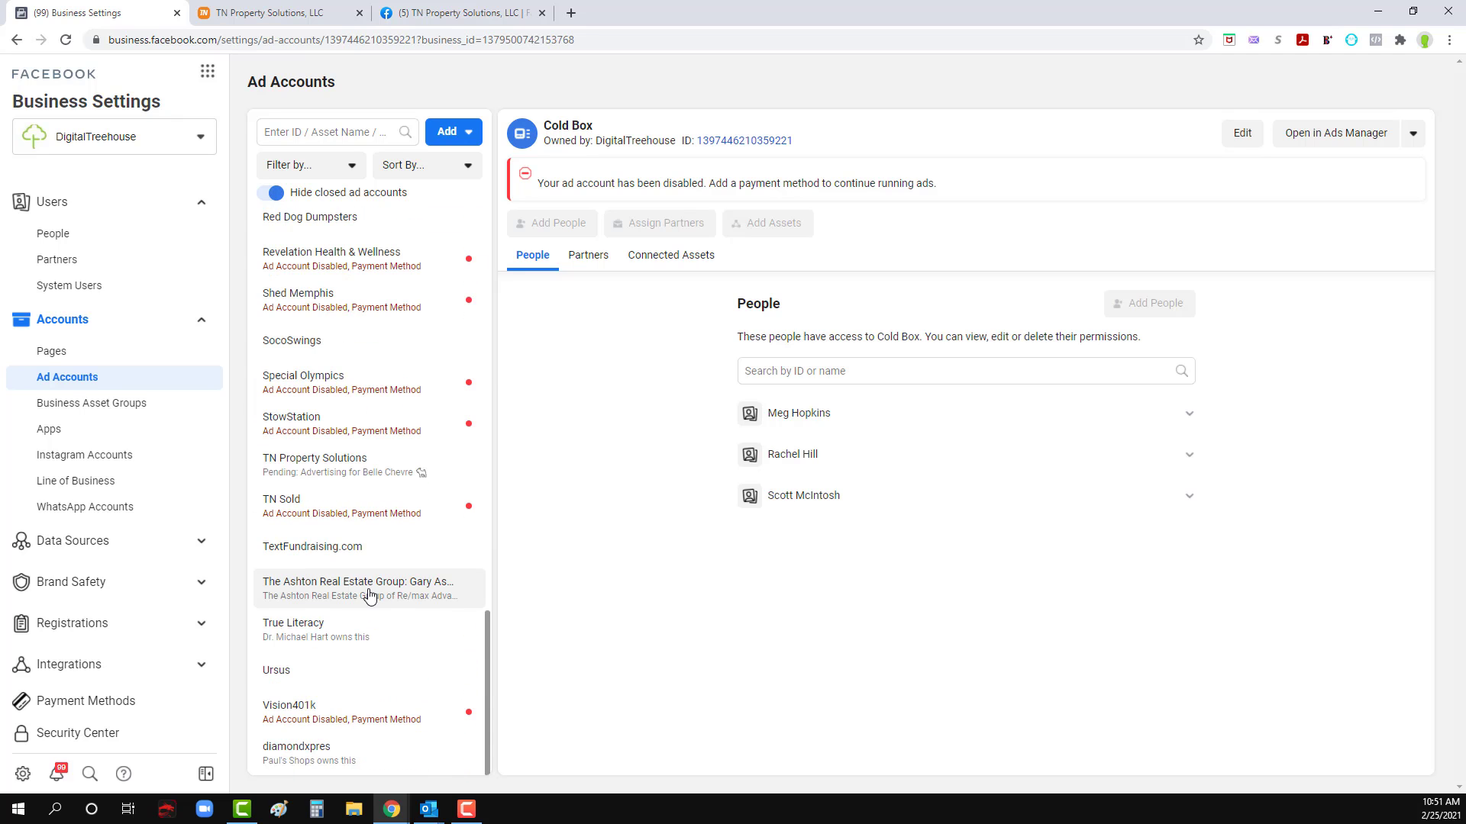
Step: Find the TN Property Solutions ad account in the list and view its details
scroll(370, 596, "up", 15)
scroll(370, 595, "up", 4)
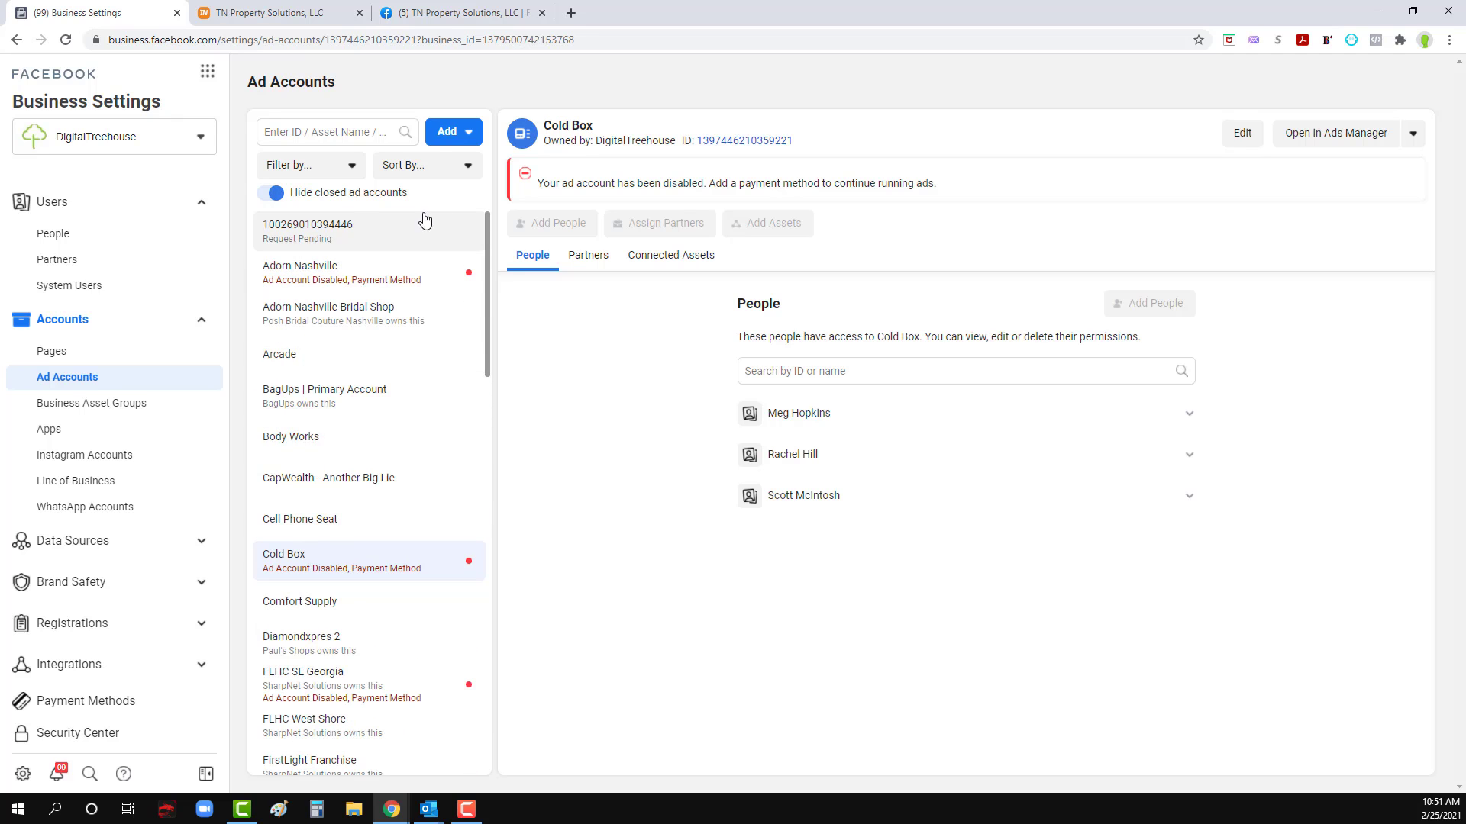
scroll(442, 540, "down", 13)
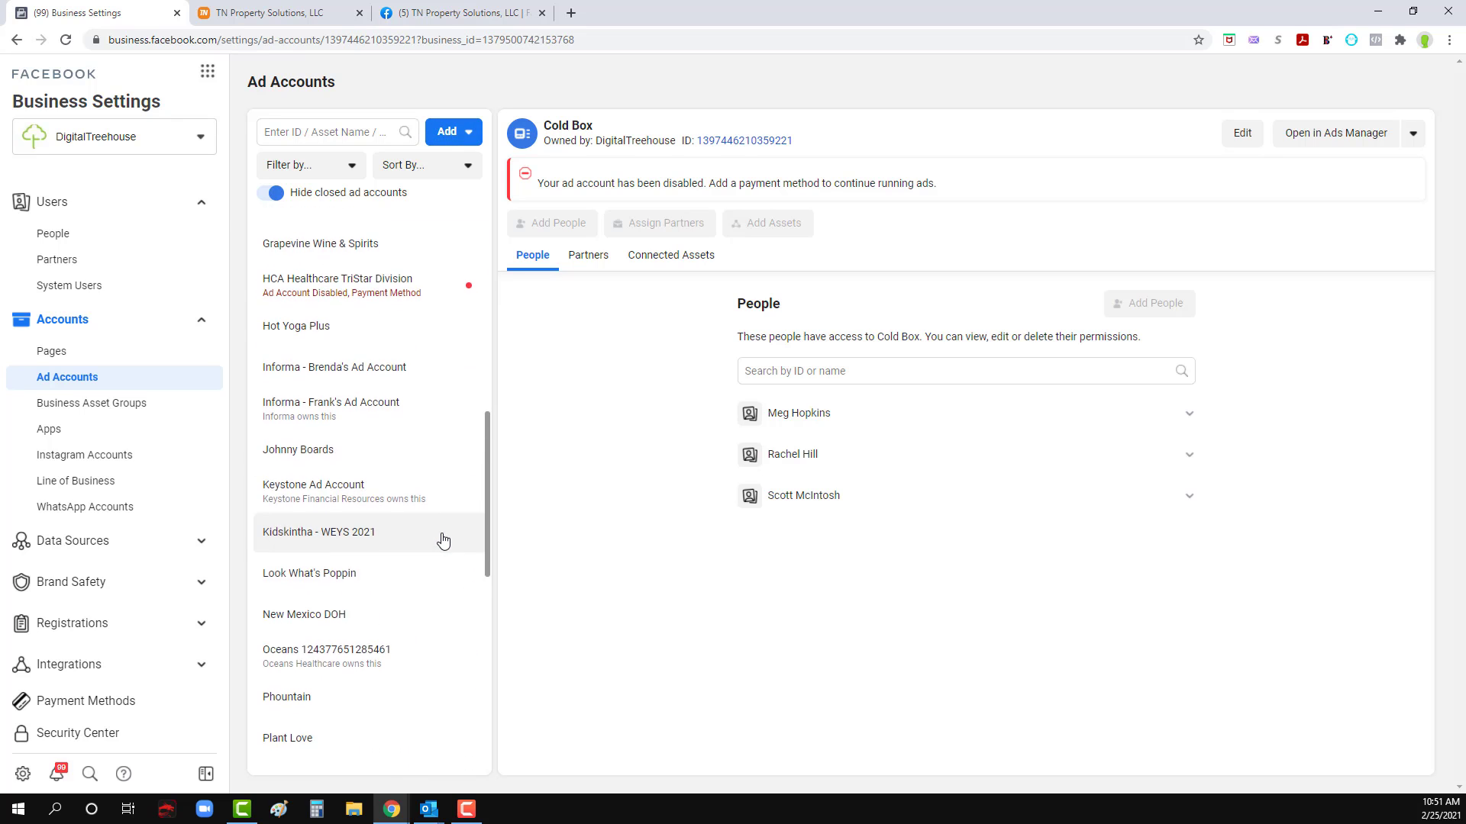
scroll(442, 540, "down", 5)
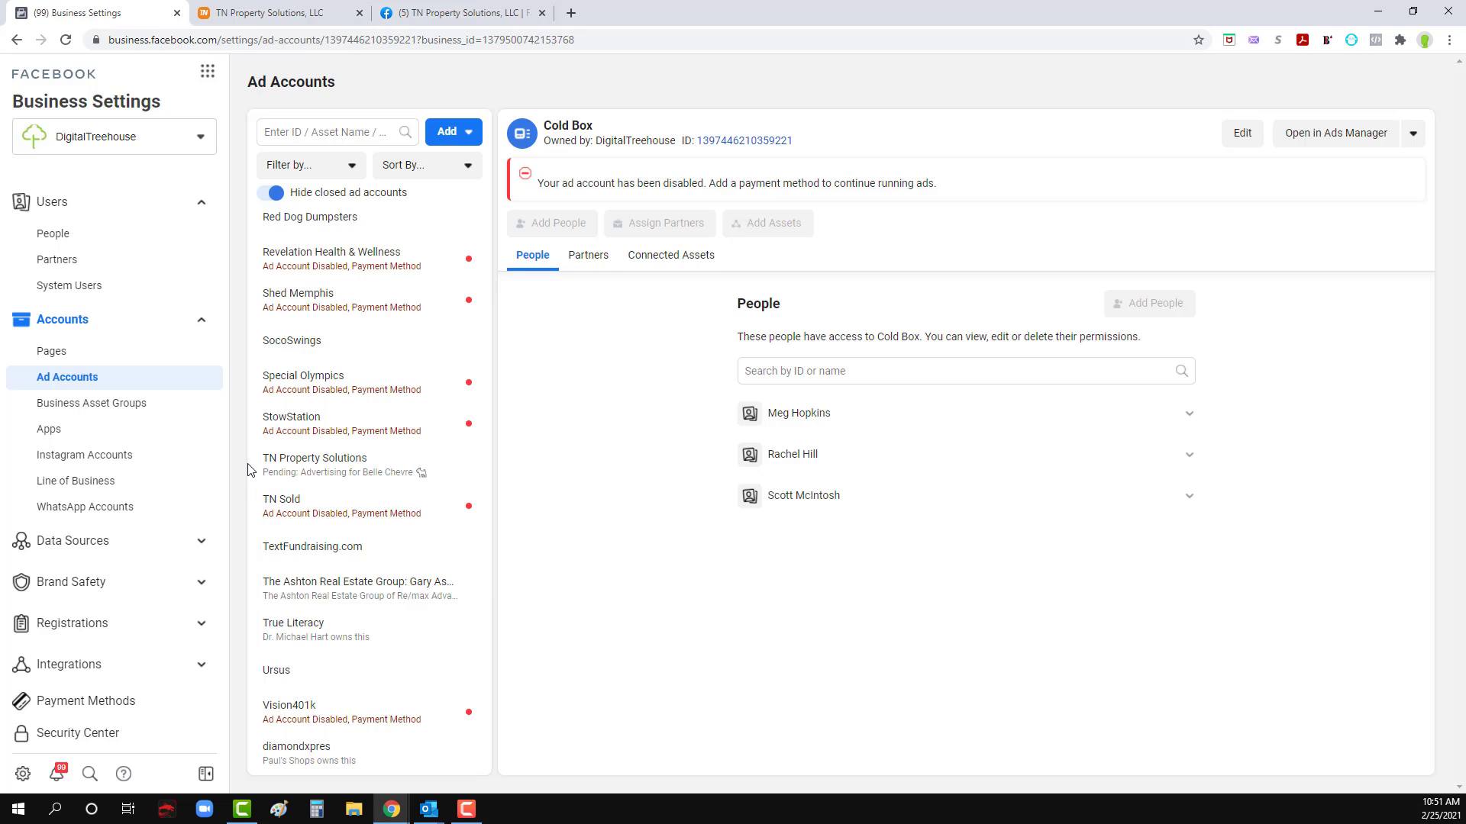
left_click(288, 461)
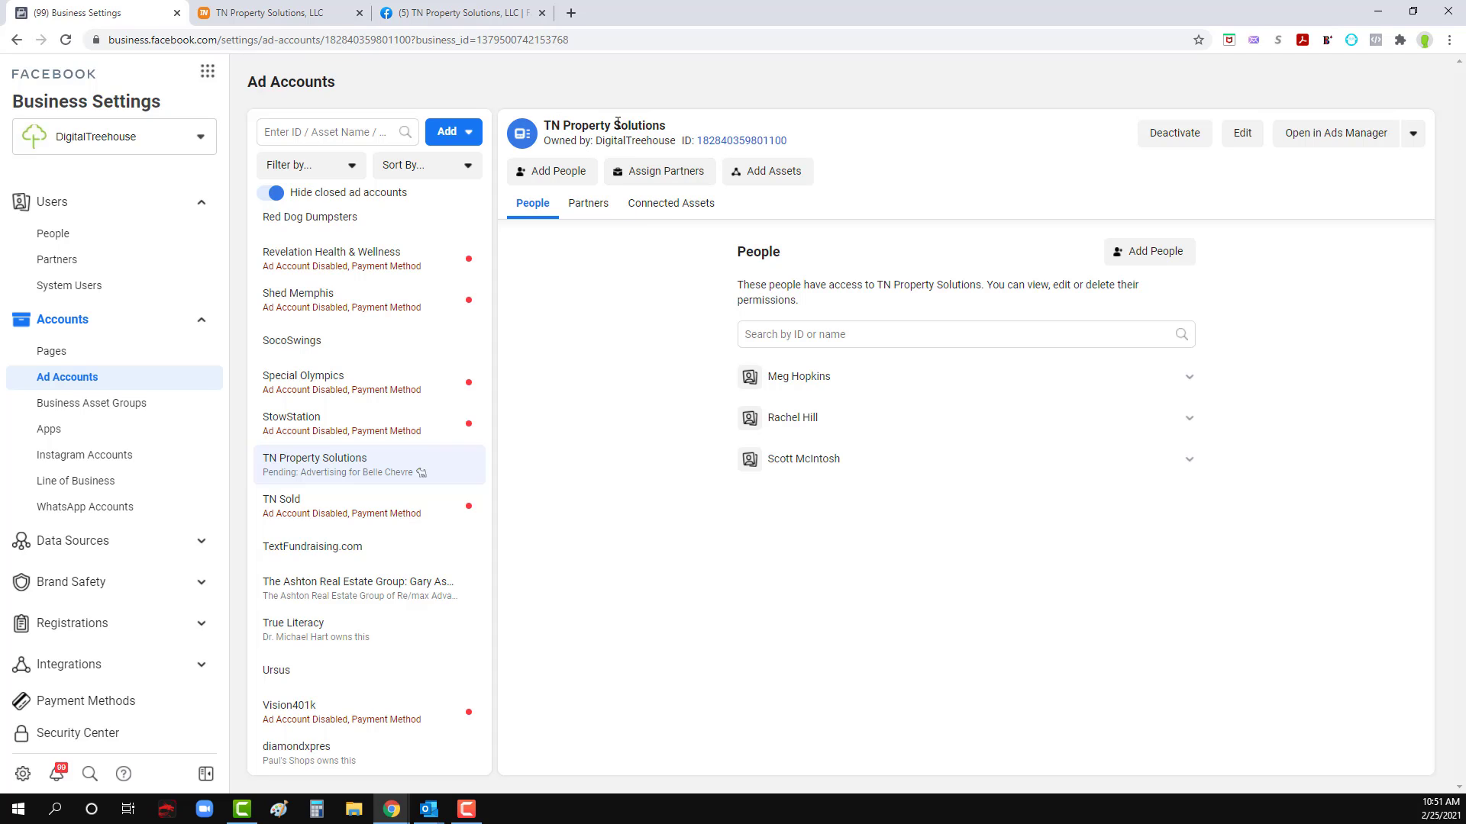
Step: Show the list of Facebook Pages managed by the business
left_click(206, 77)
left_click(784, 101)
left_click(61, 358)
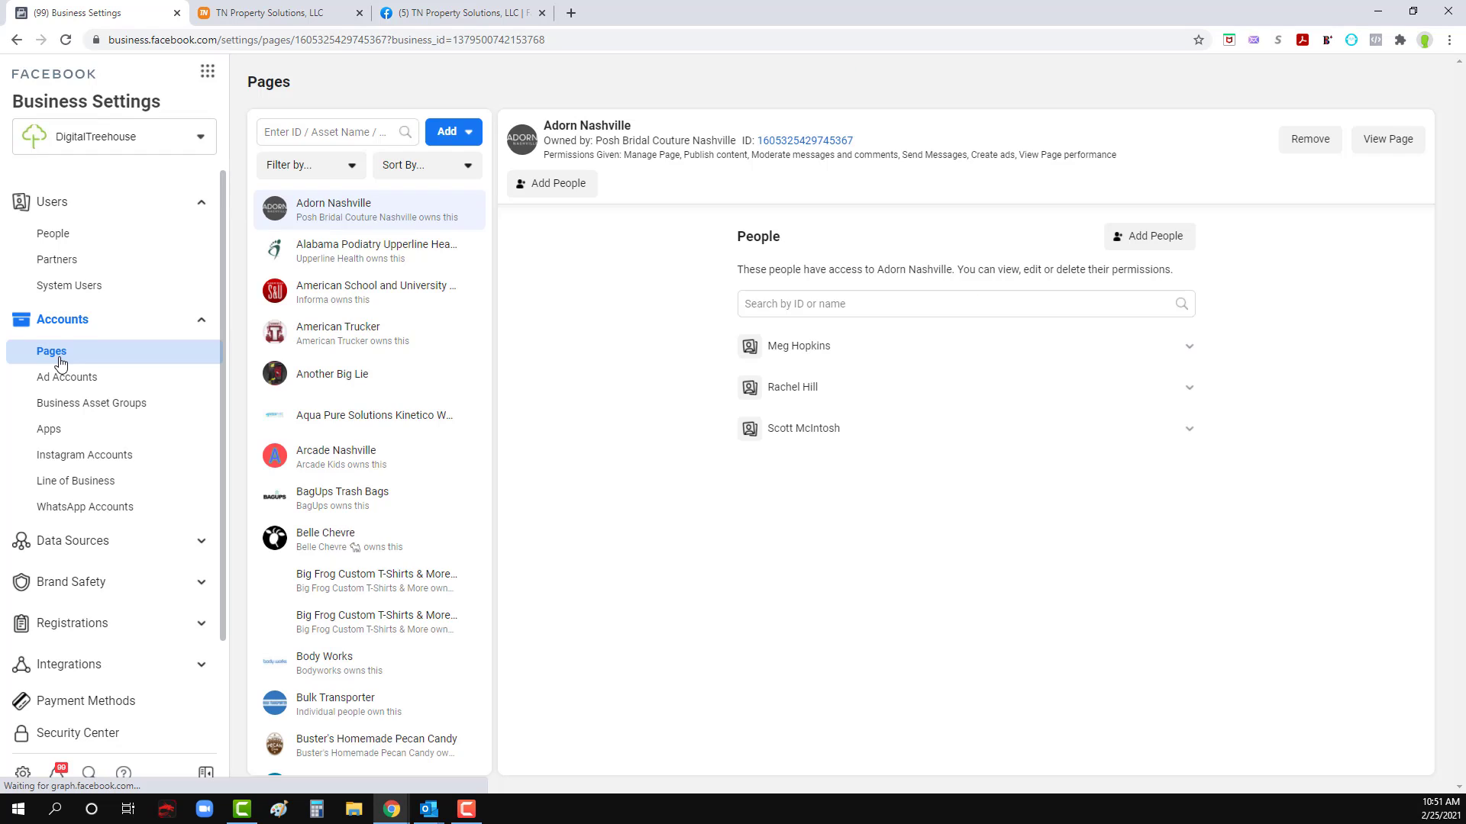
left_click(449, 131)
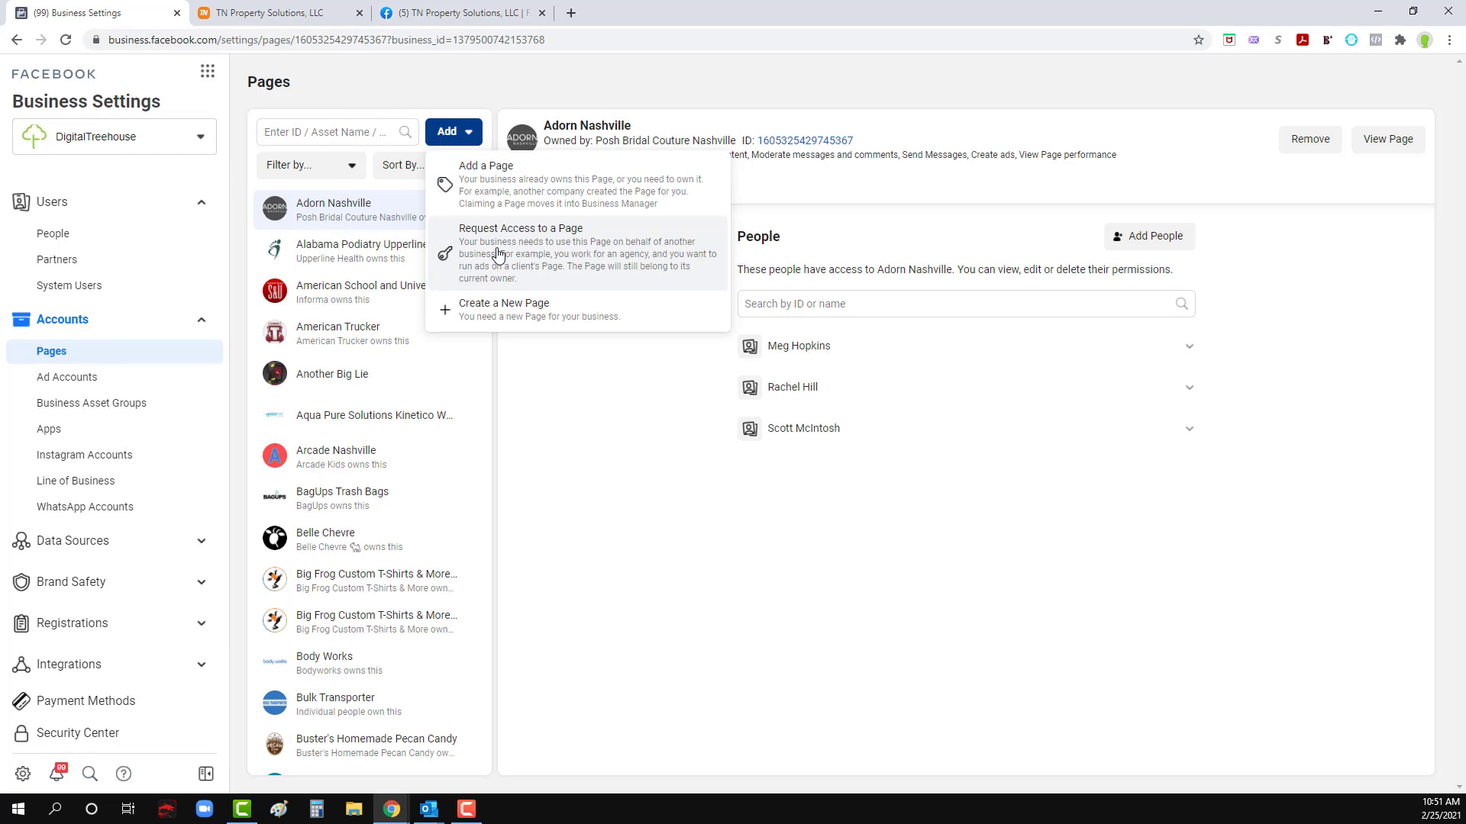
left_click(503, 273)
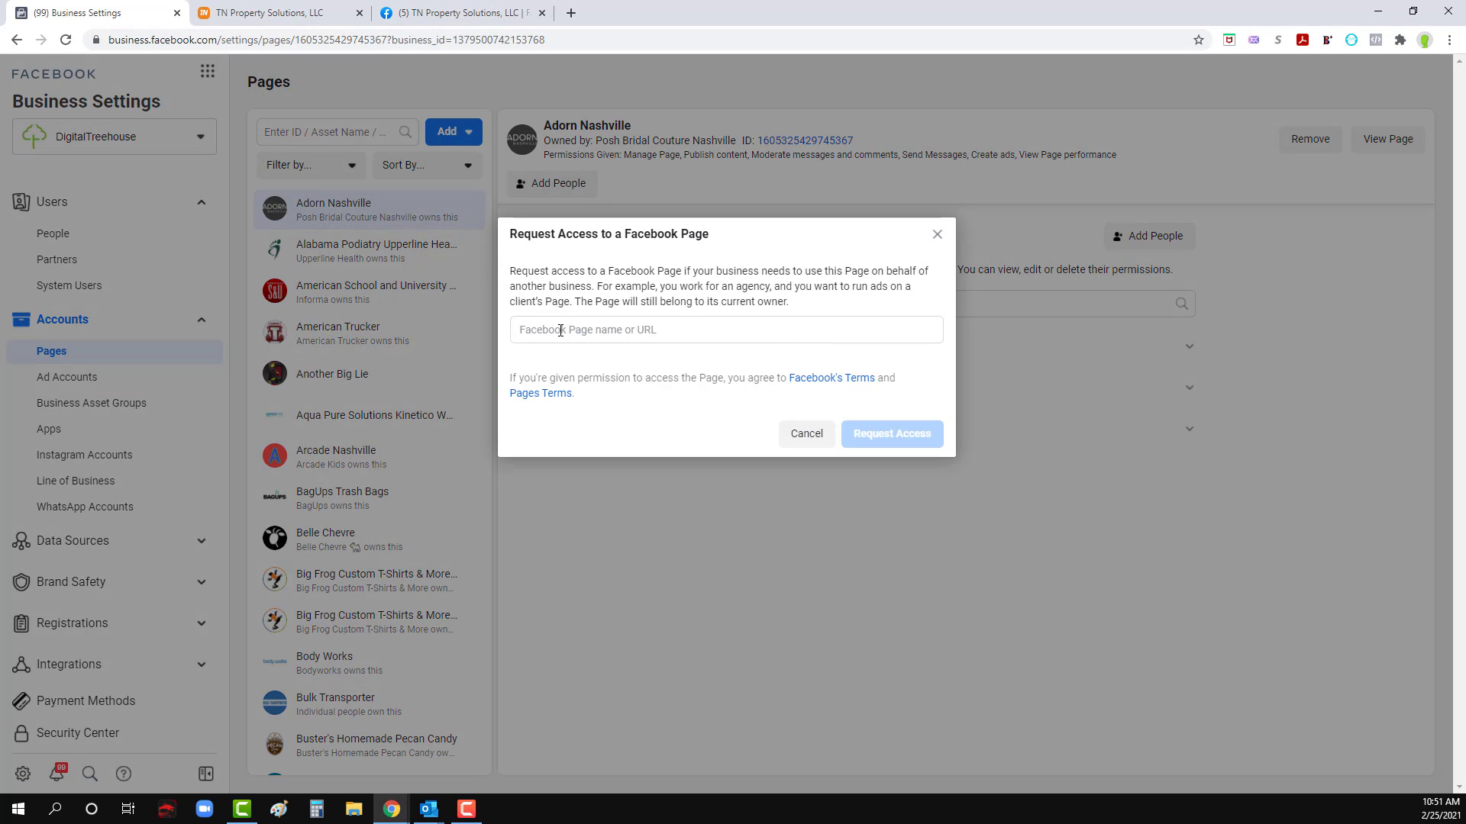
left_click(443, 12)
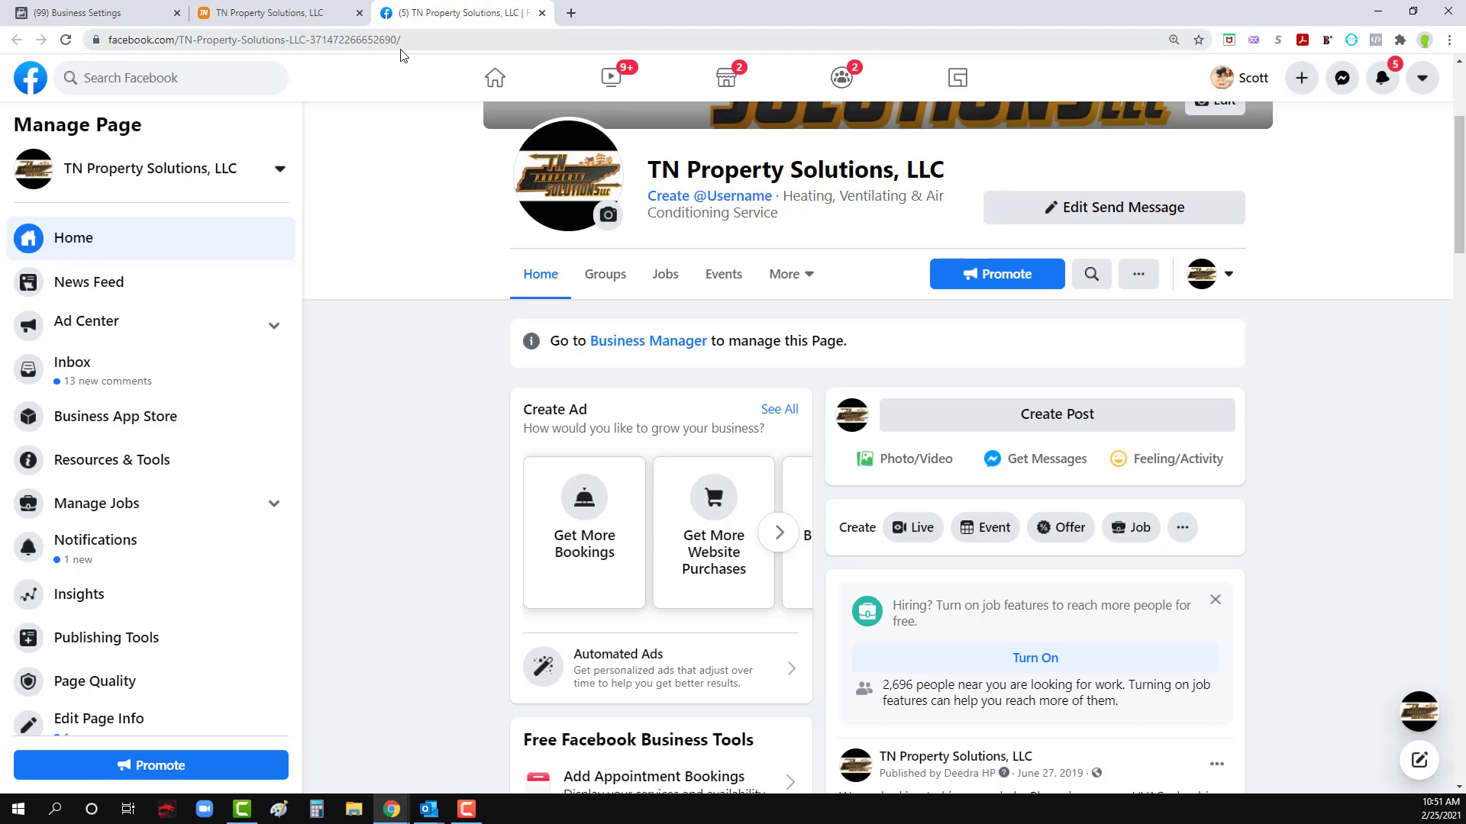
left_click(91, 12)
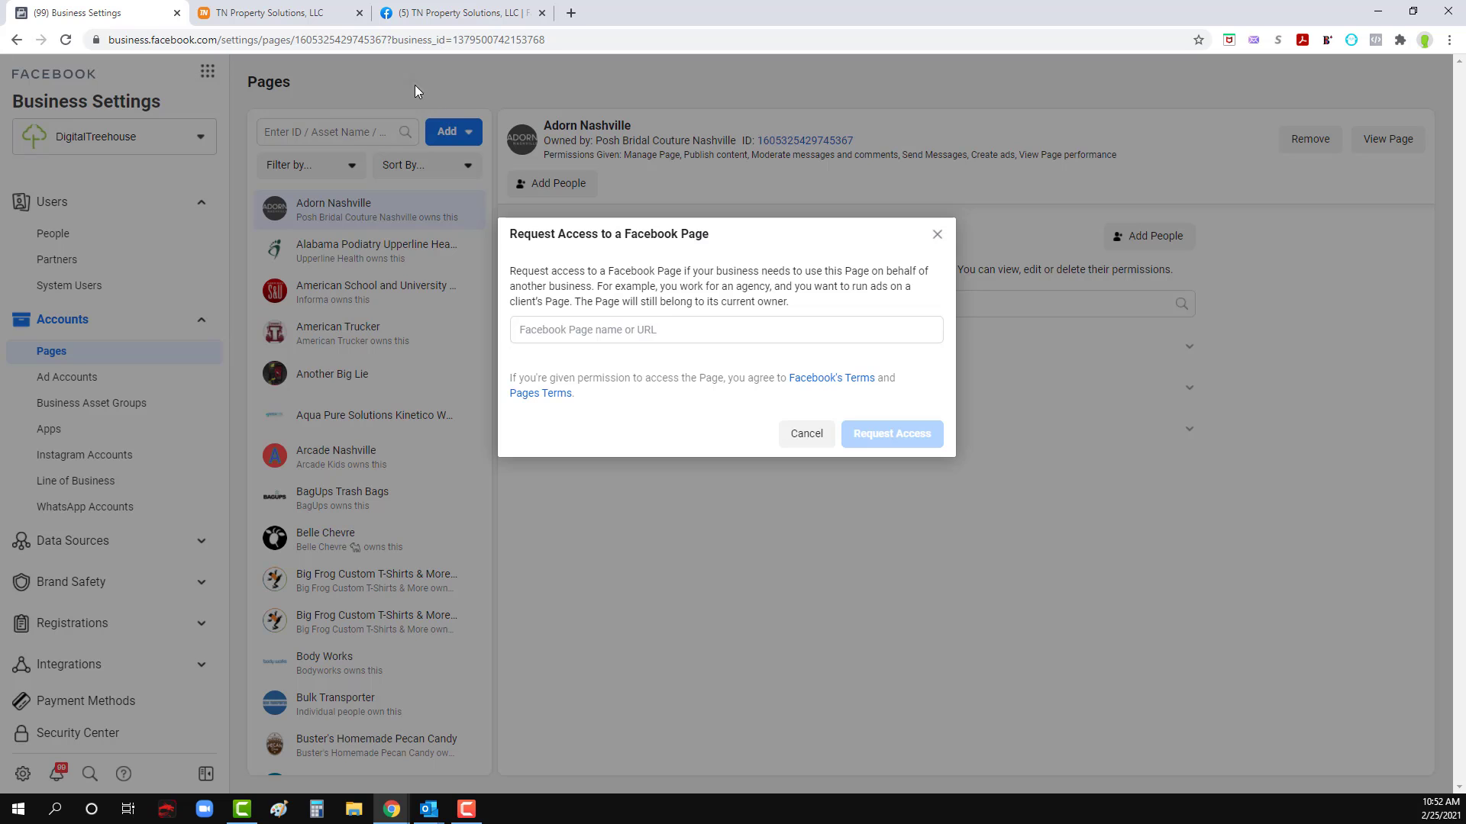
left_click(937, 237)
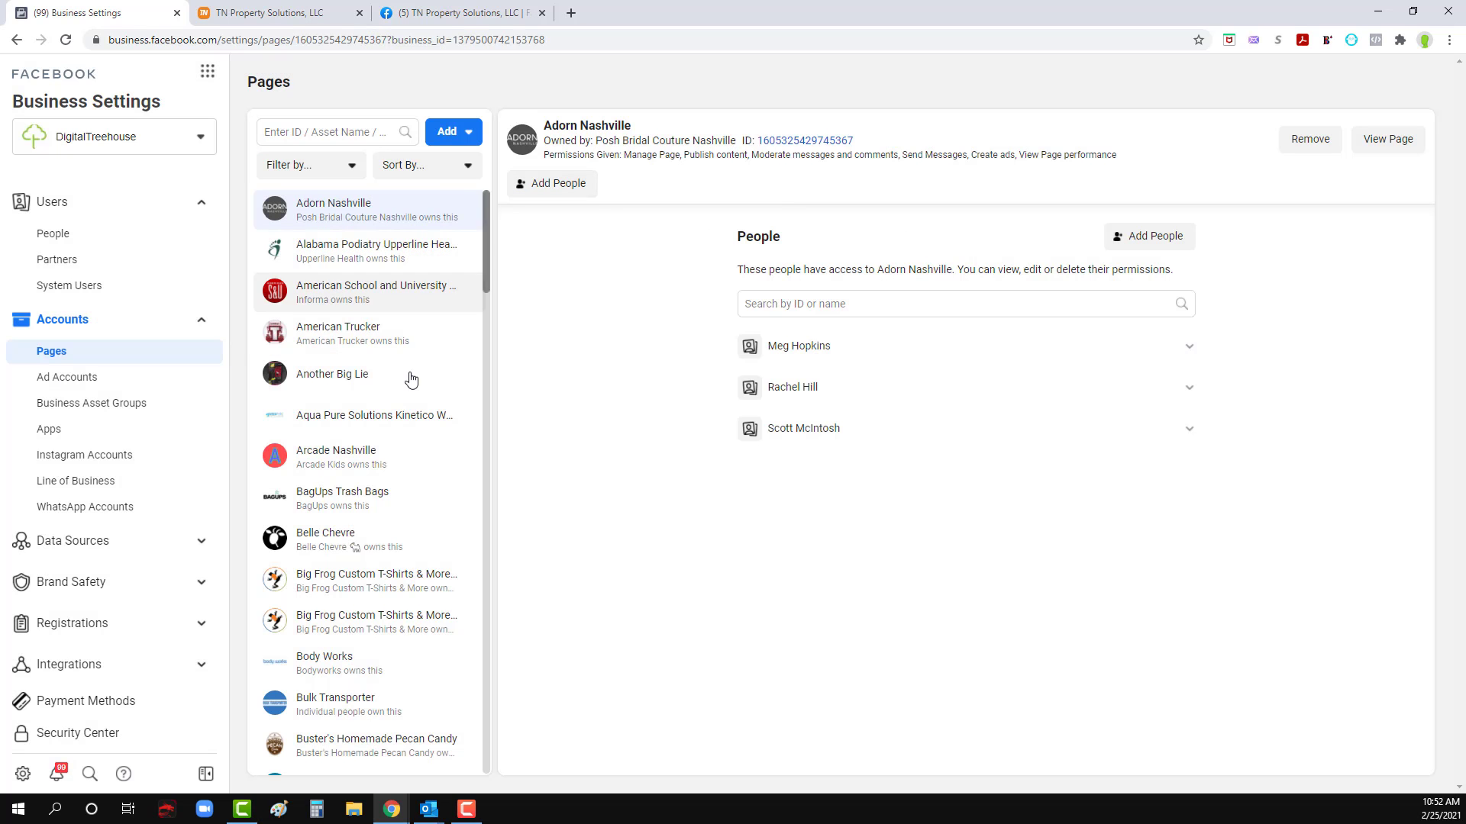
Step: Search the Pages list for "tn", select TN Property Solutions, LLC, and view the first listed person's permissions
scroll(397, 497, "down", 3)
scroll(397, 497, "up", 3)
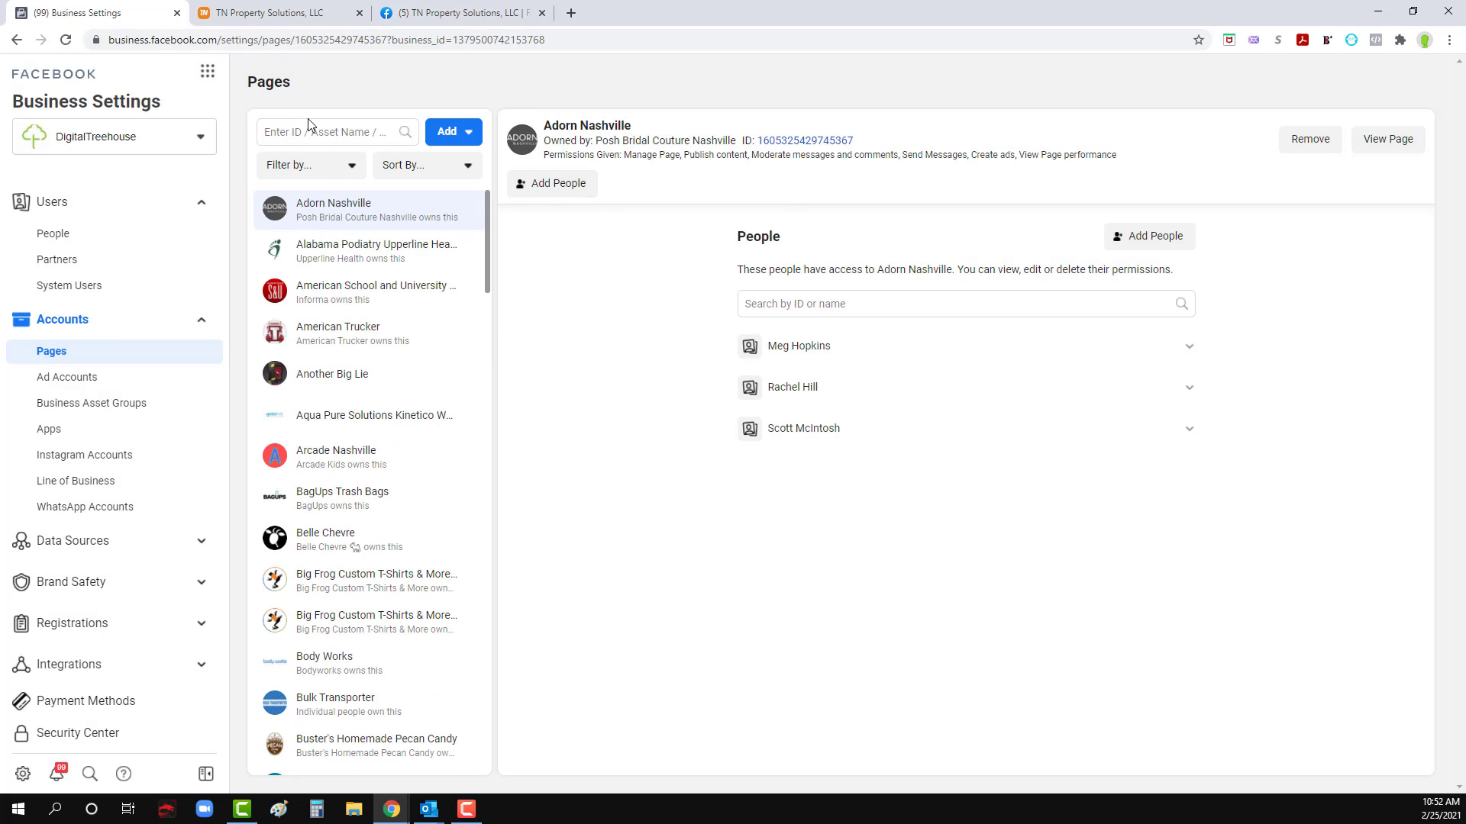
left_click(313, 130)
type("tn")
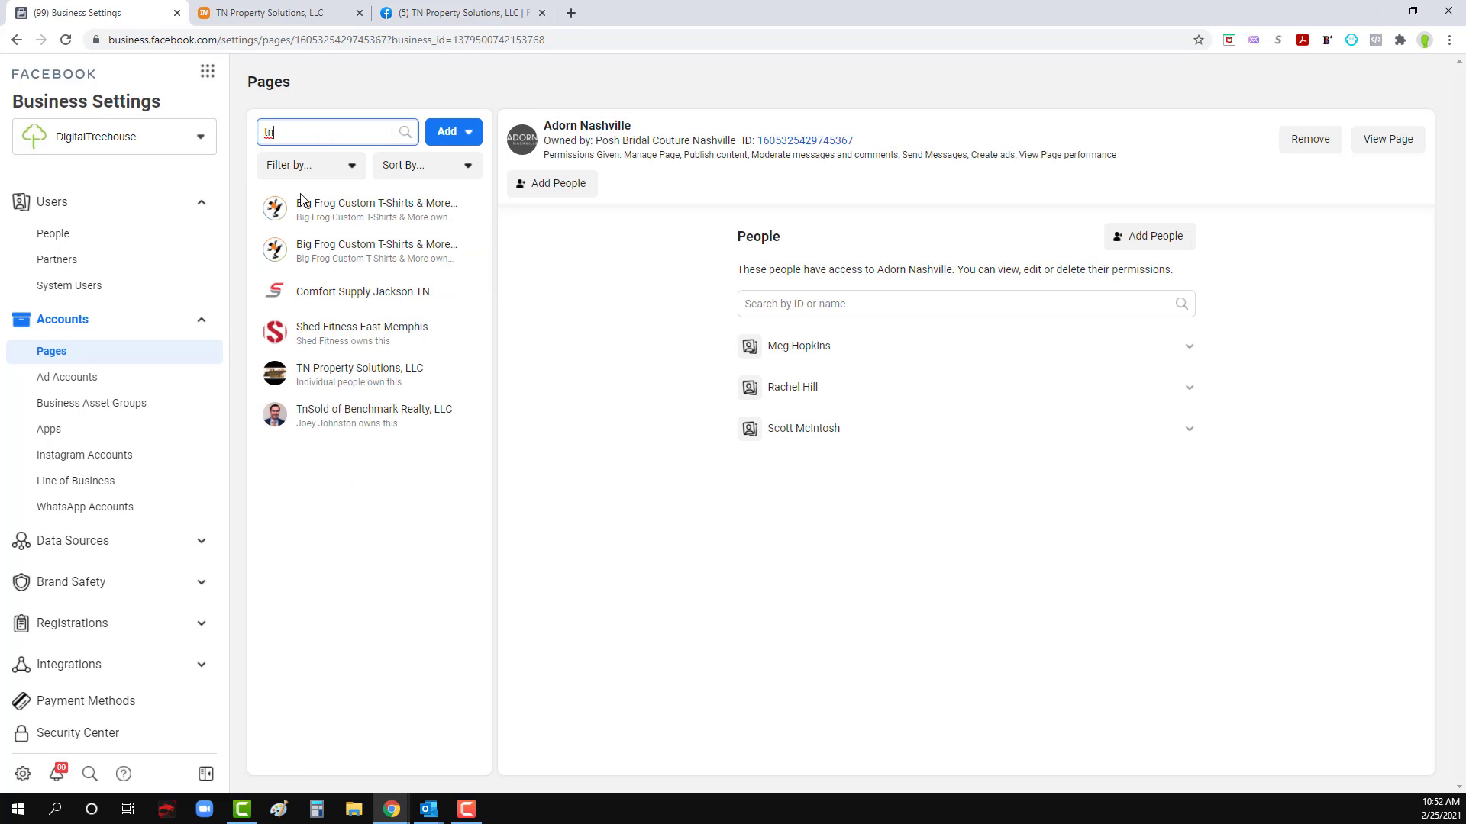
left_click(326, 378)
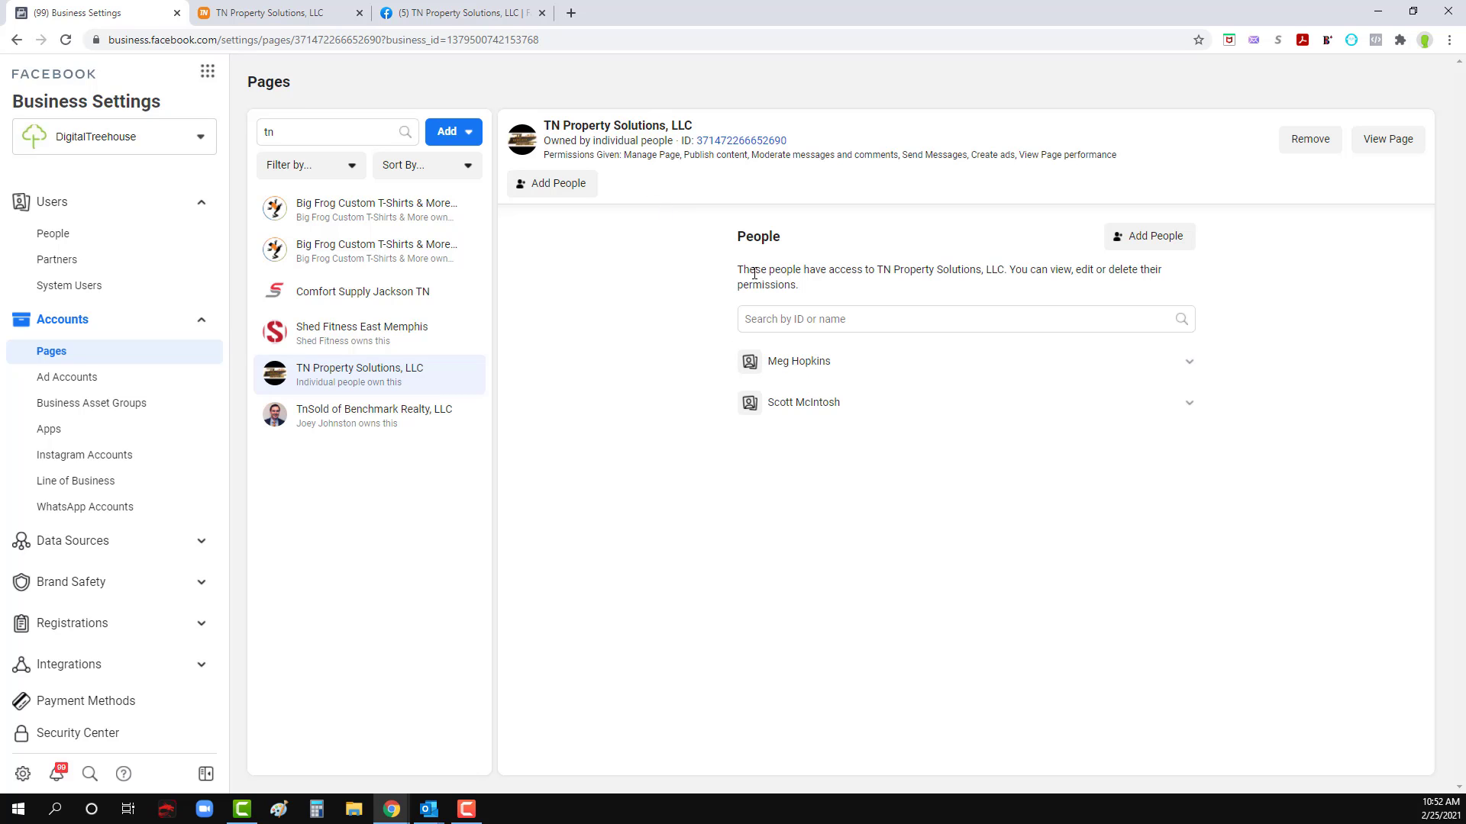
left_click(1189, 363)
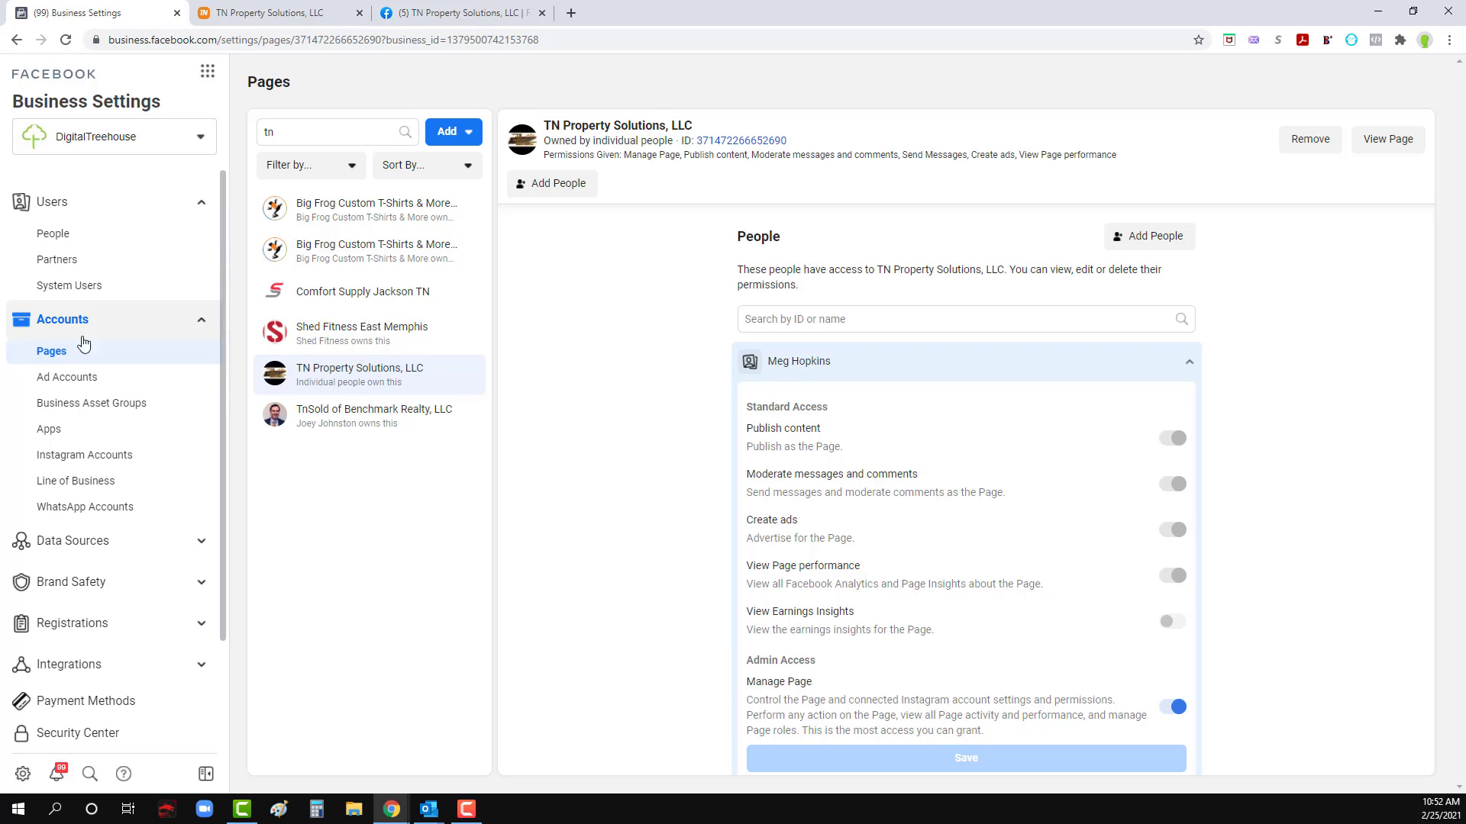
Step: Search the ad accounts for "tn", select TN Property Solutions, and remove the second listed person's access
left_click(67, 377)
left_click(316, 130)
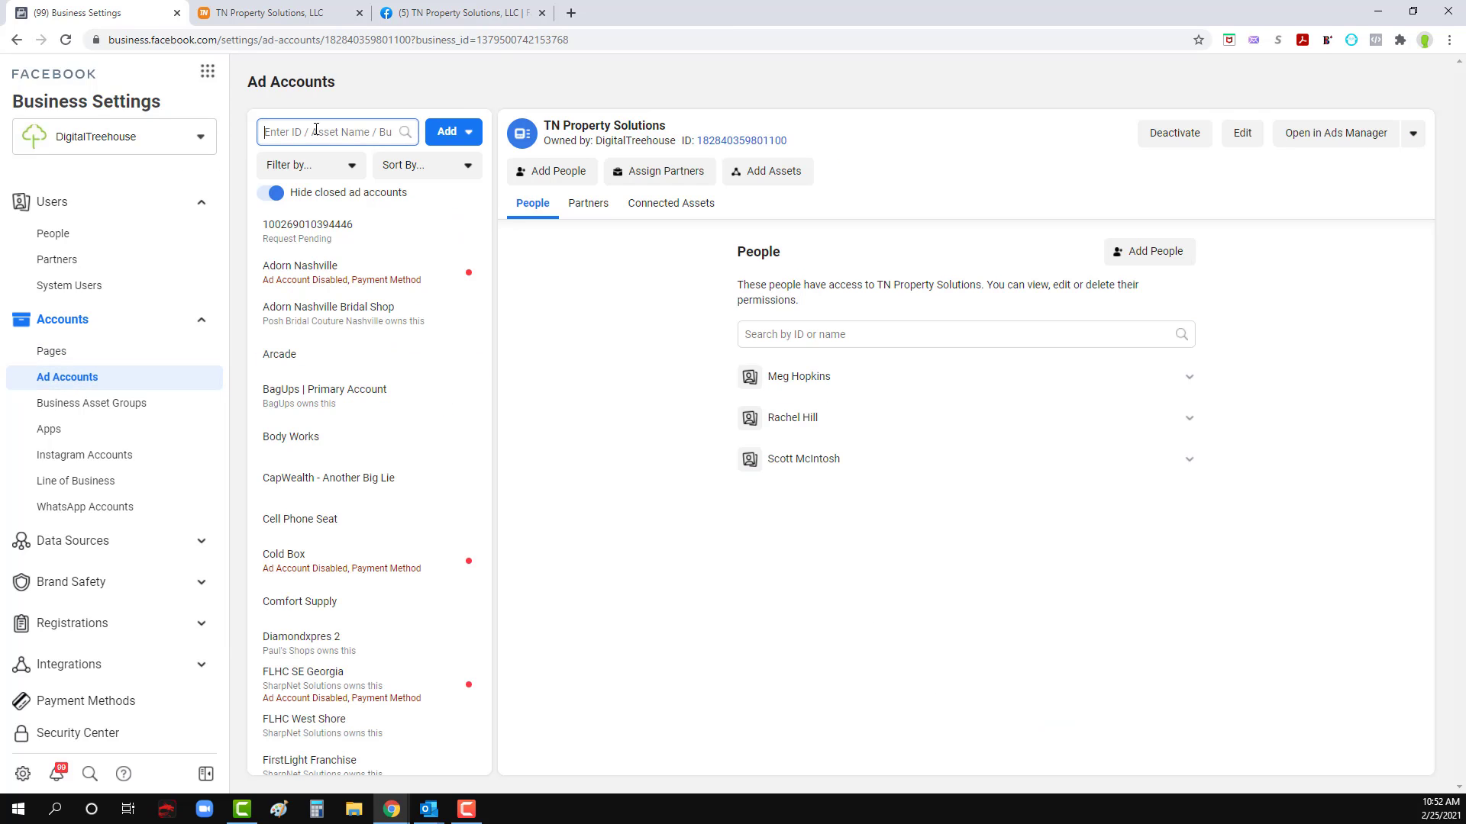
type("tn")
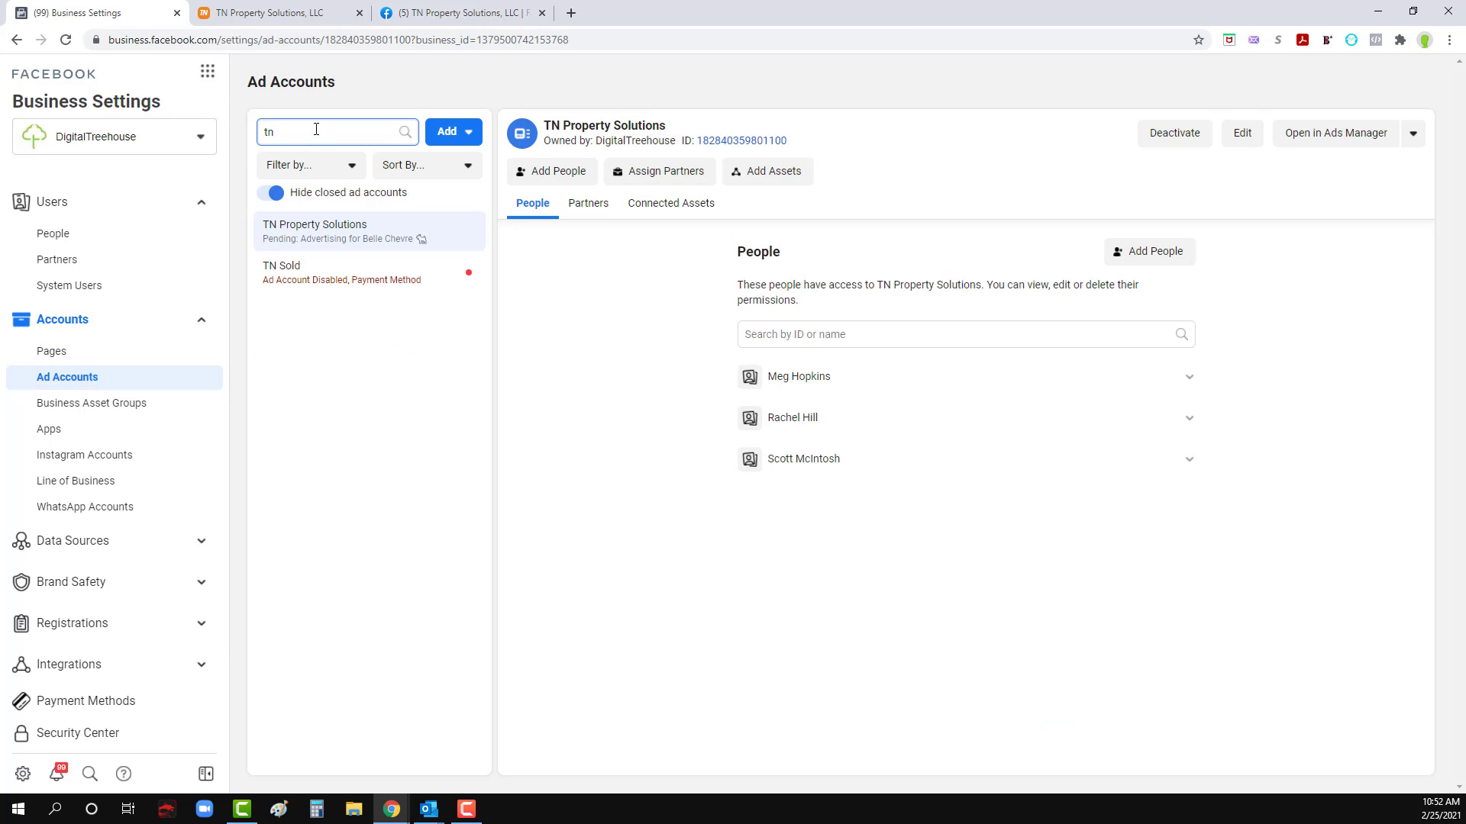
left_click(351, 241)
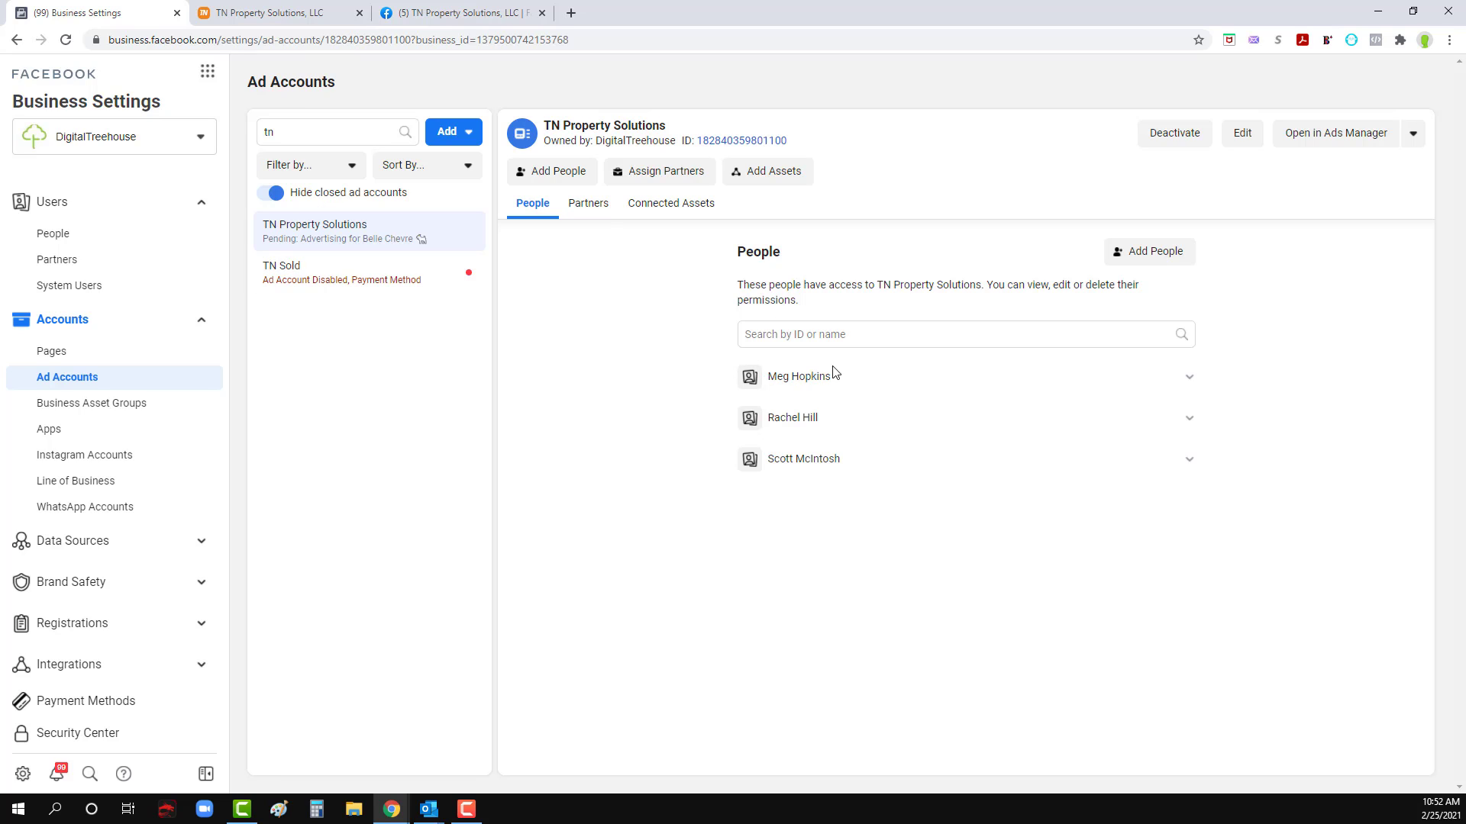
left_click(1162, 421)
left_click(1115, 423)
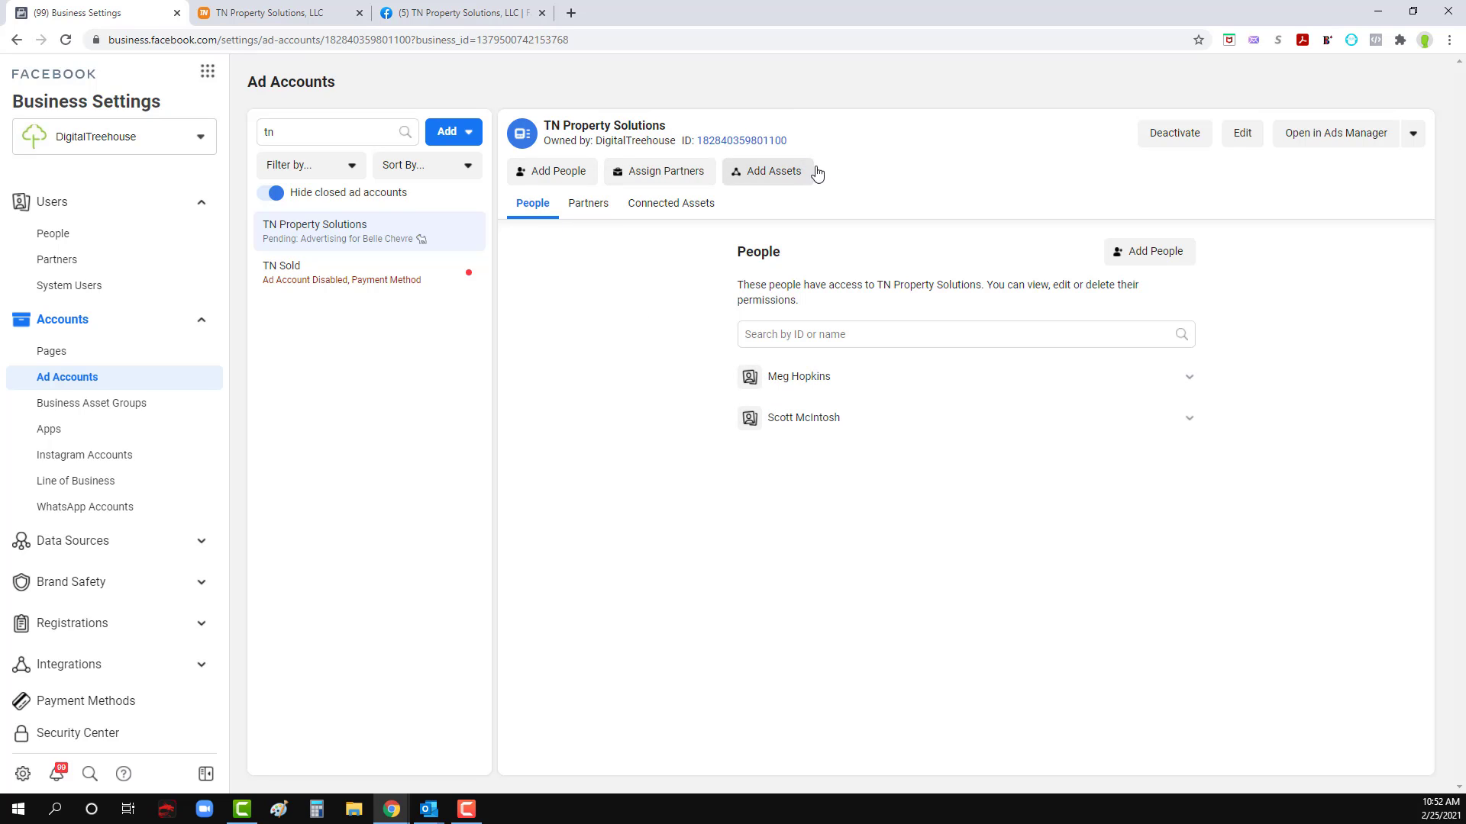
Step: View the payment methods of the TN Property Solutions ad account
left_click(1412, 134)
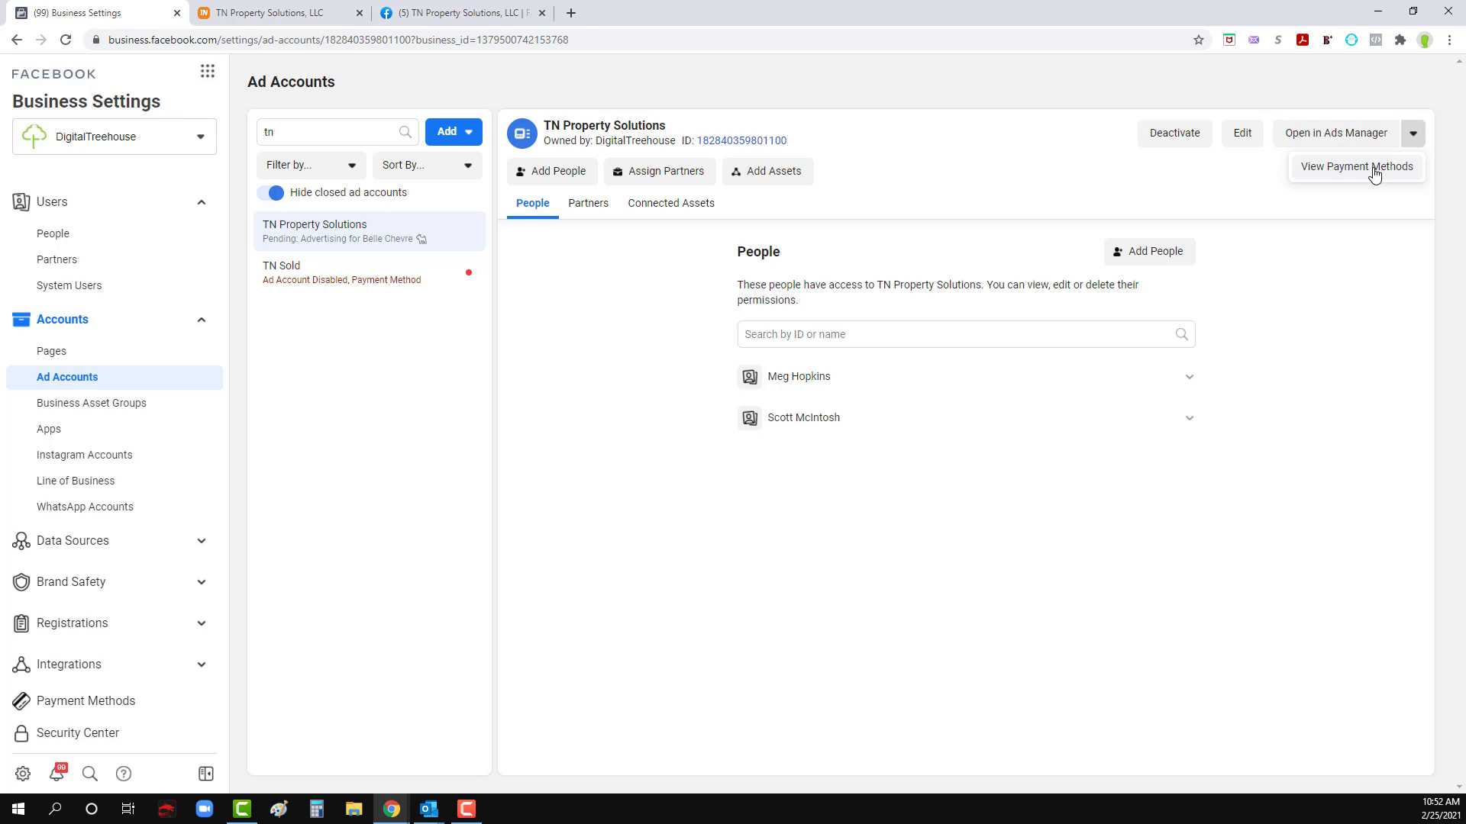
left_click(1374, 172)
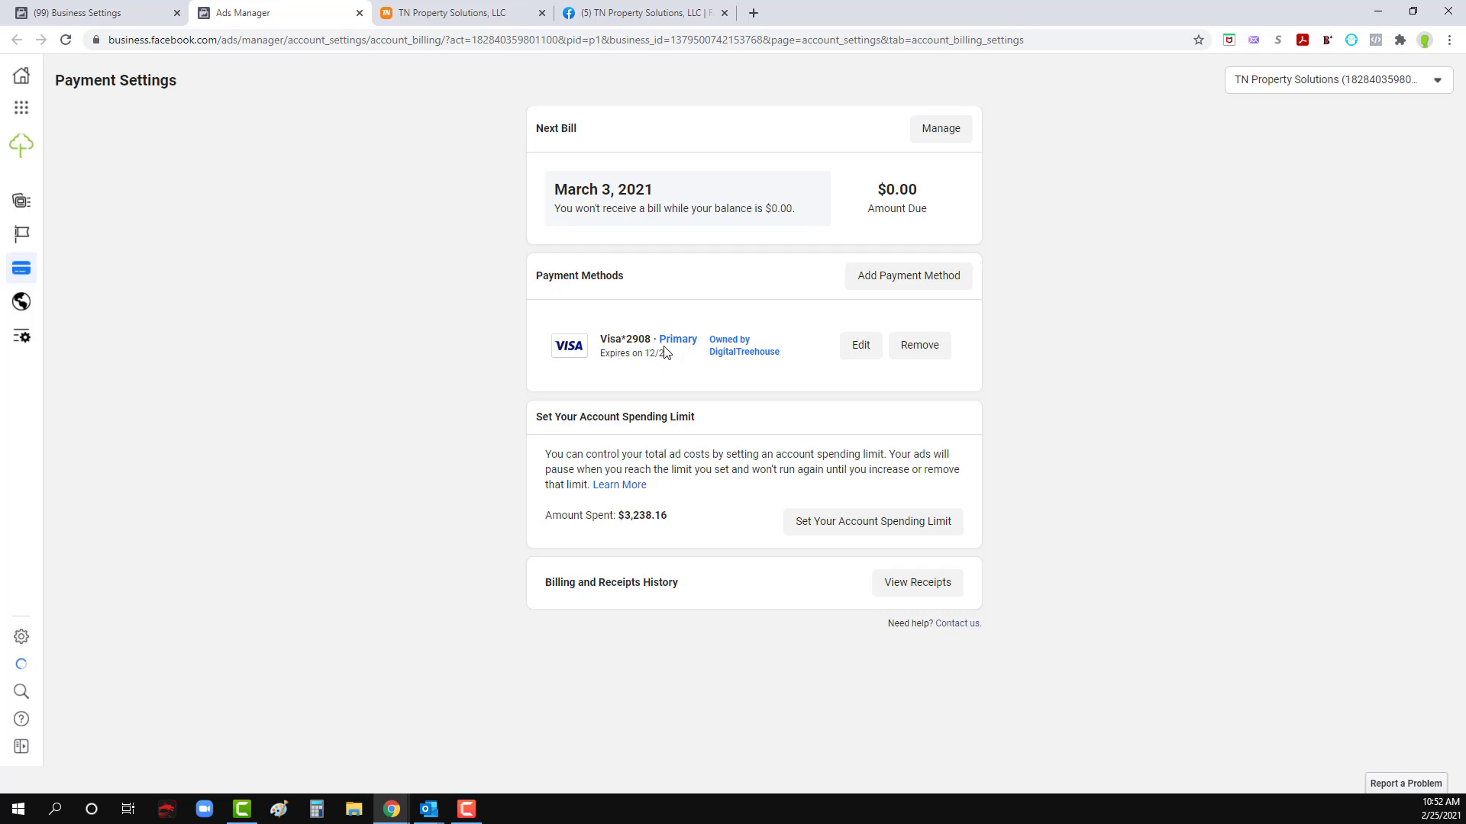
Step: Switch to Business Settings, take a look at the campaigns in Ads Manager, and return to the Ad Accounts page
left_click(138, 12)
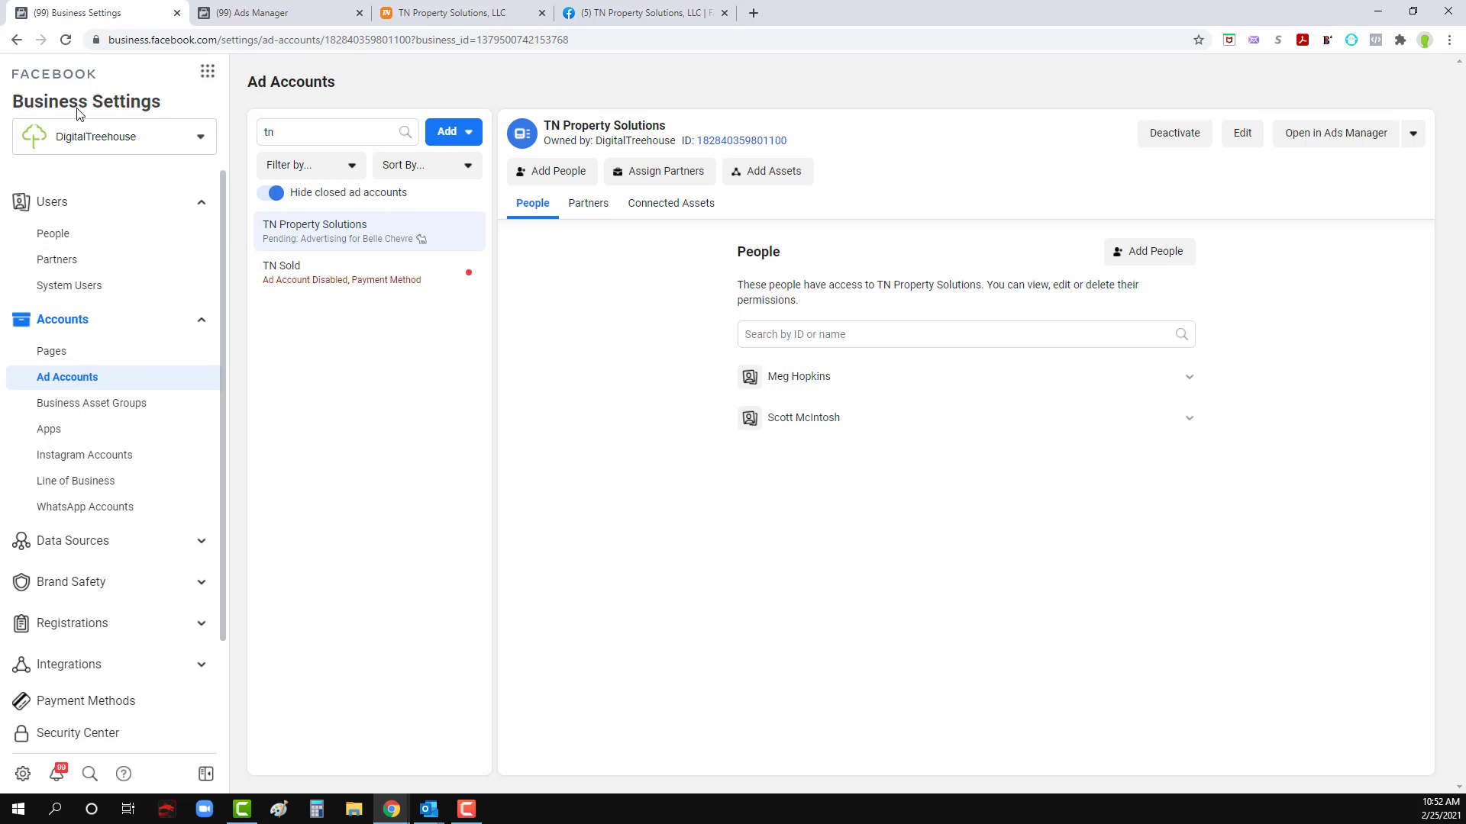
left_click(206, 71)
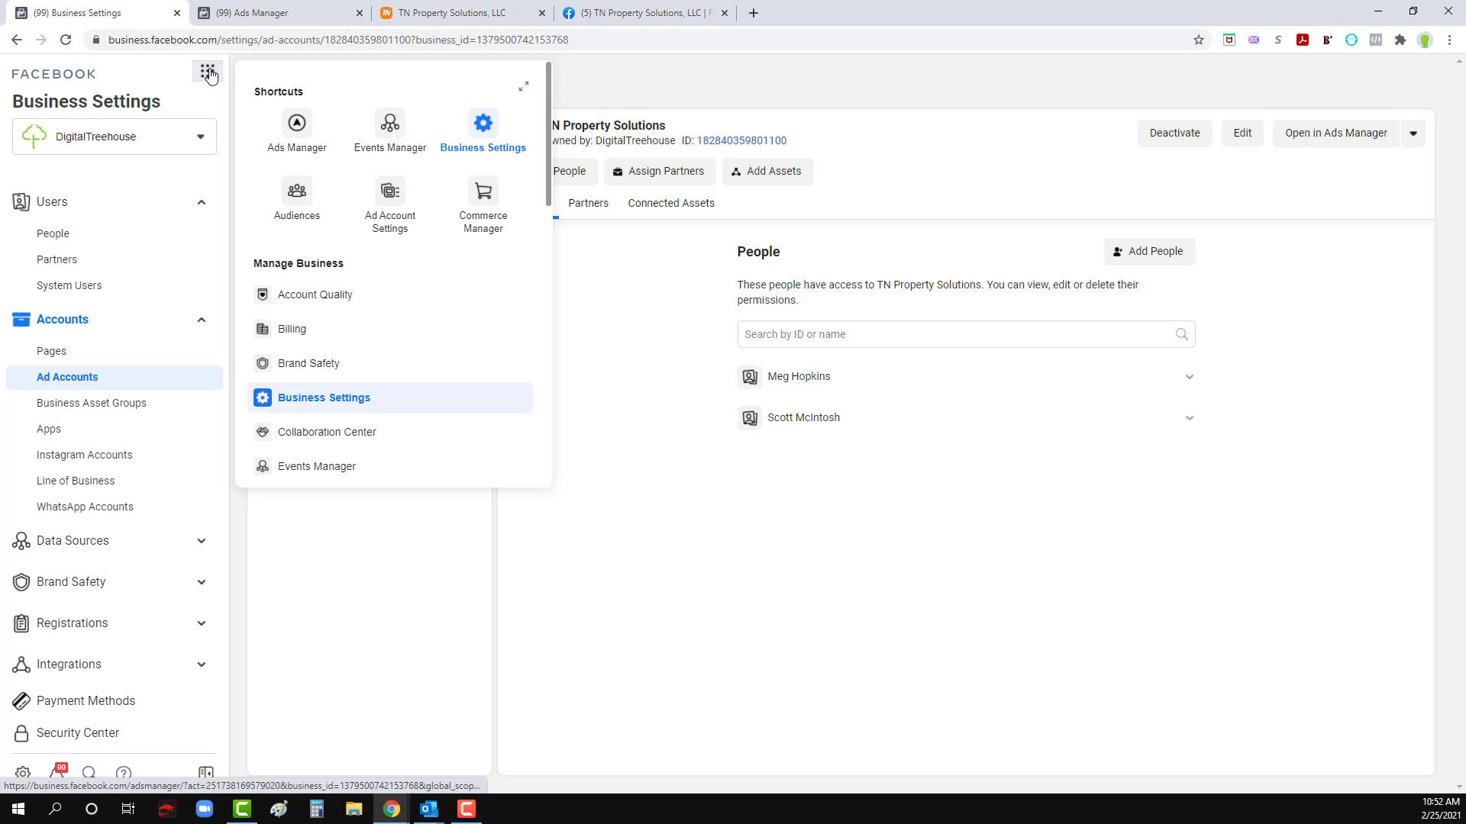
left_click(287, 126)
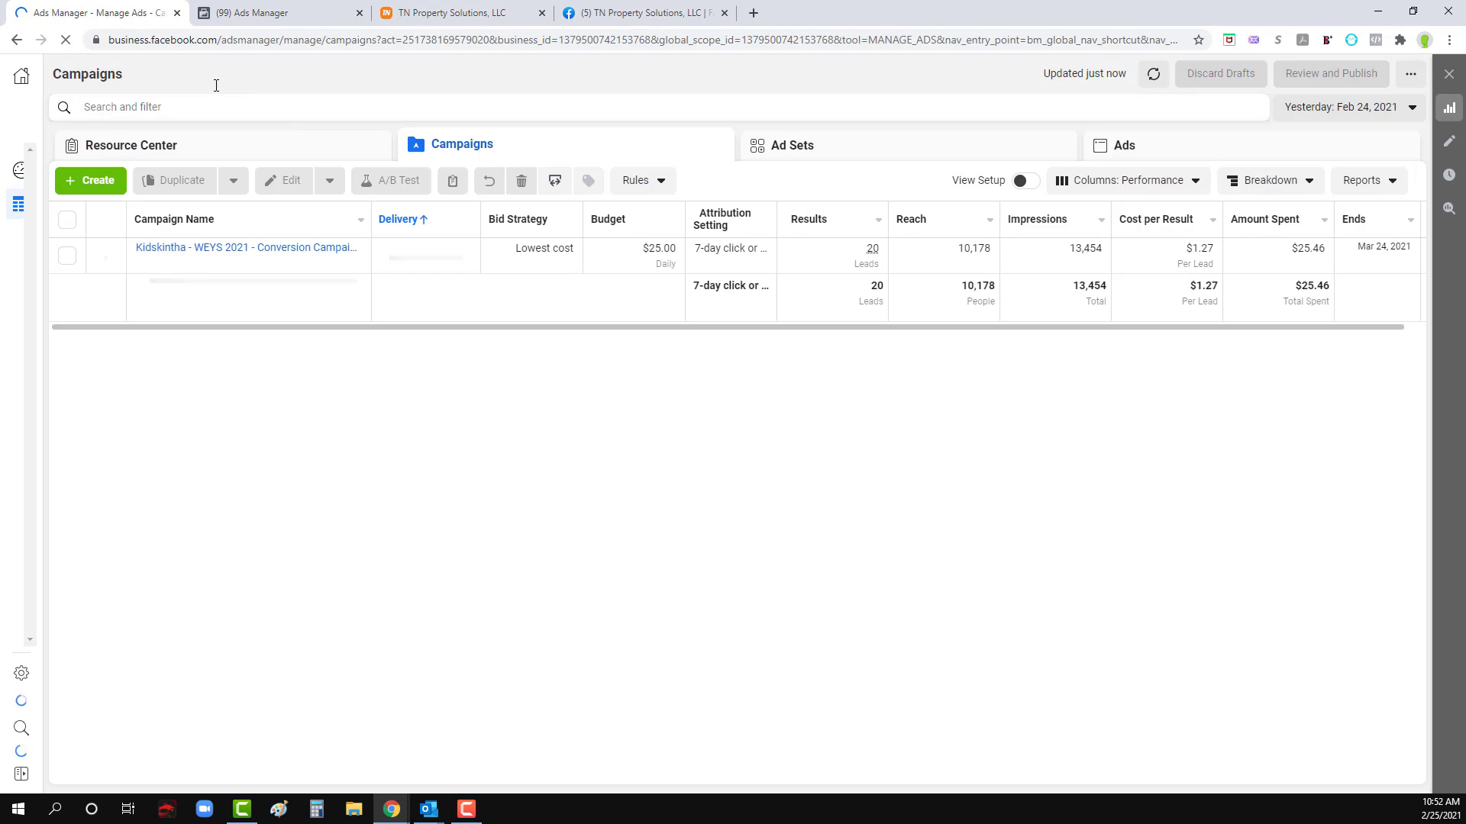
left_click(16, 40)
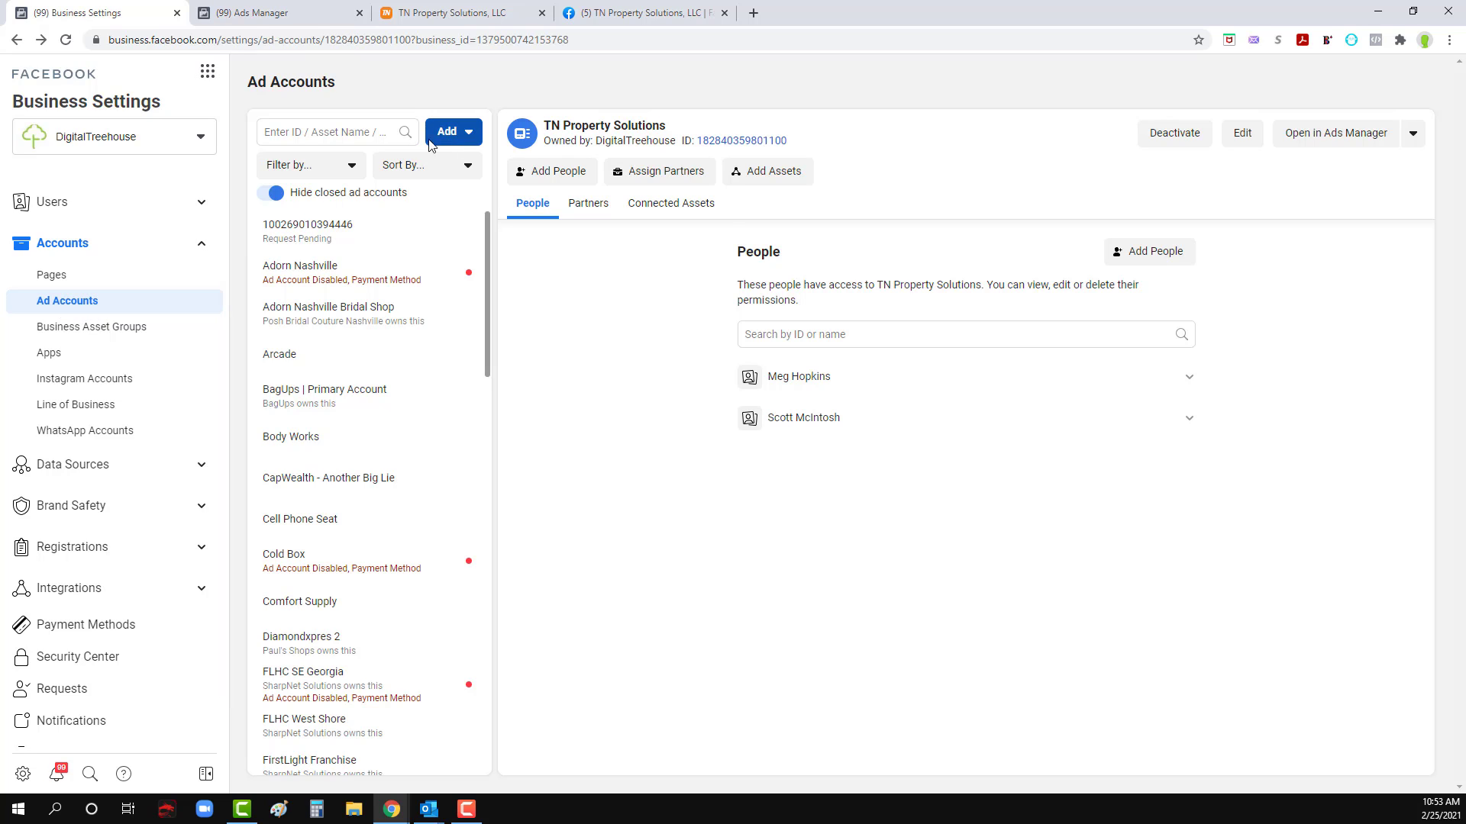
Step: View the options for adding an ad account and expand the Data Sources categories in Business Settings
left_click(451, 132)
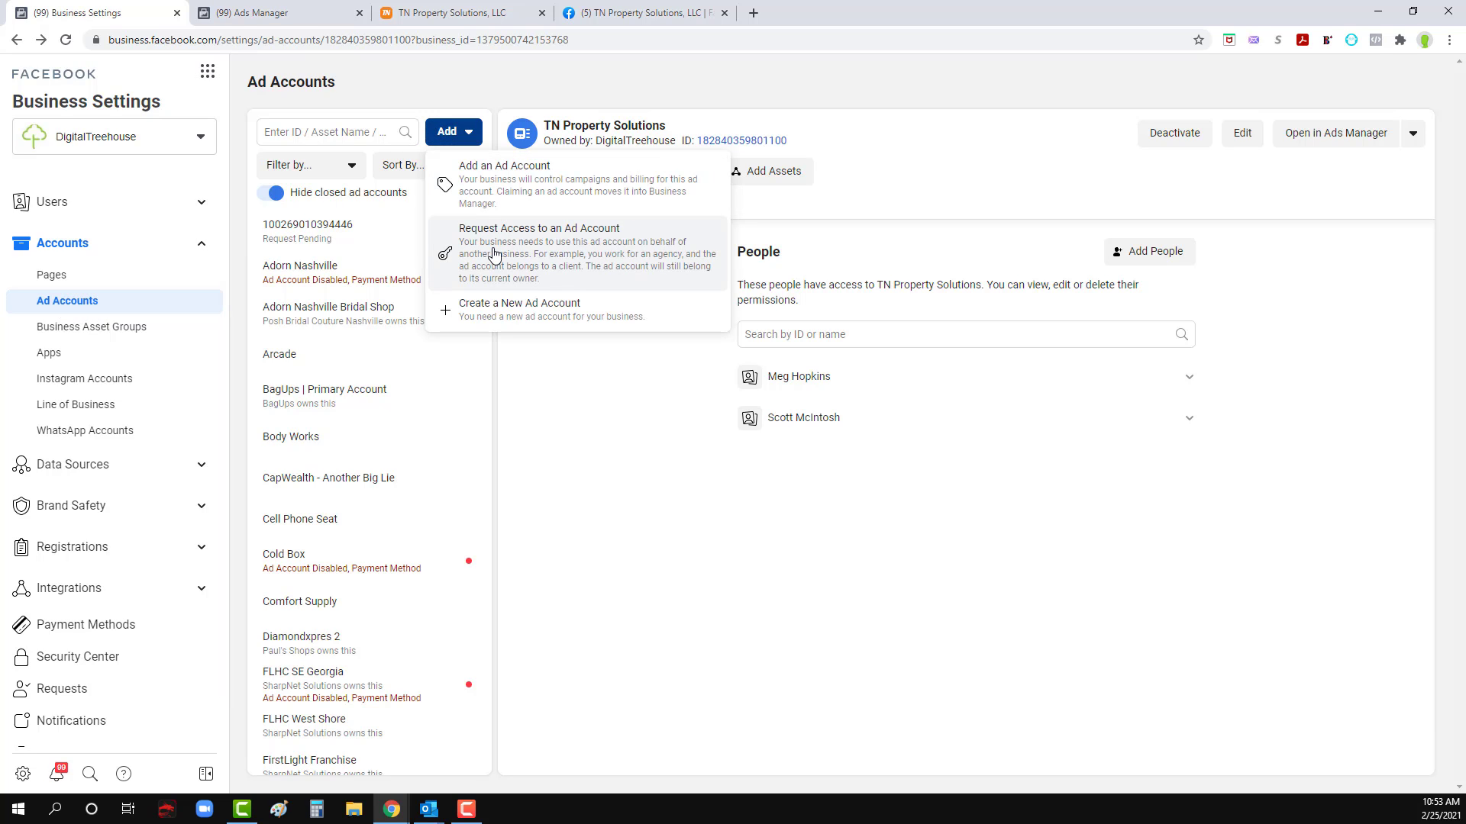
left_click(419, 77)
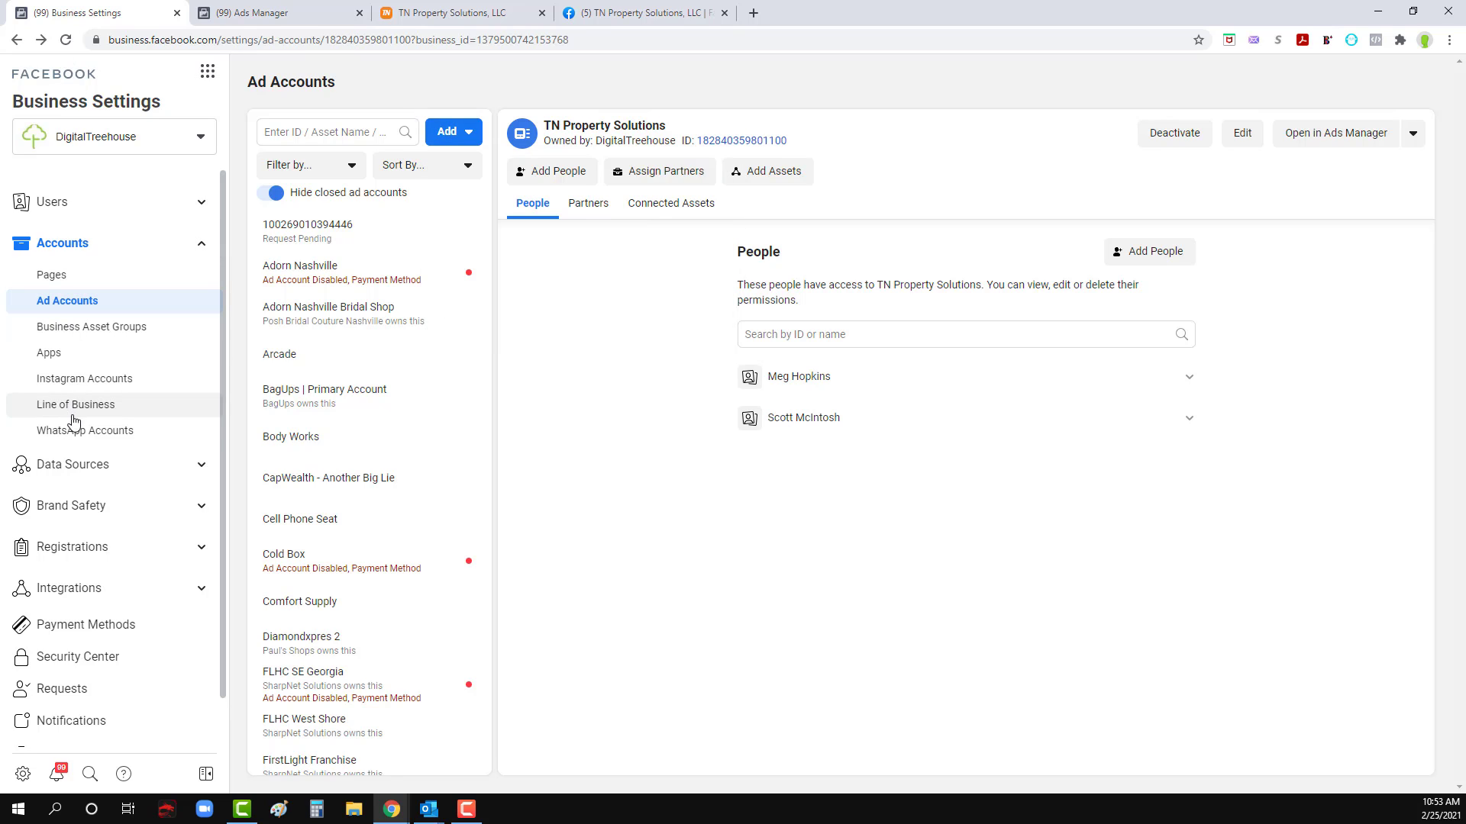
left_click(79, 463)
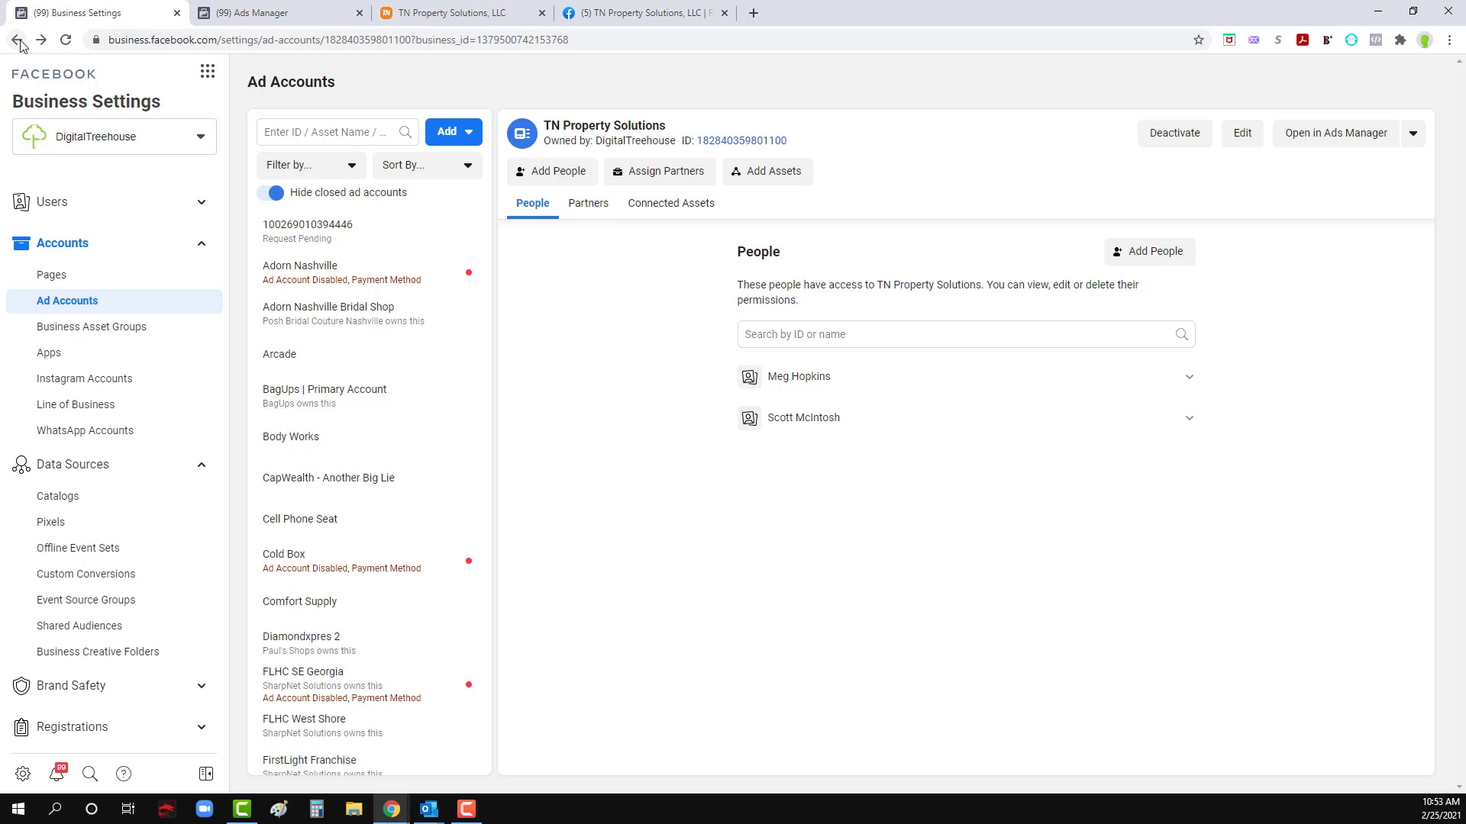
Step: Open Ads Manager and switch to the TN Property Solutions ad account by searching for "tn"
left_click(207, 71)
left_click(297, 132)
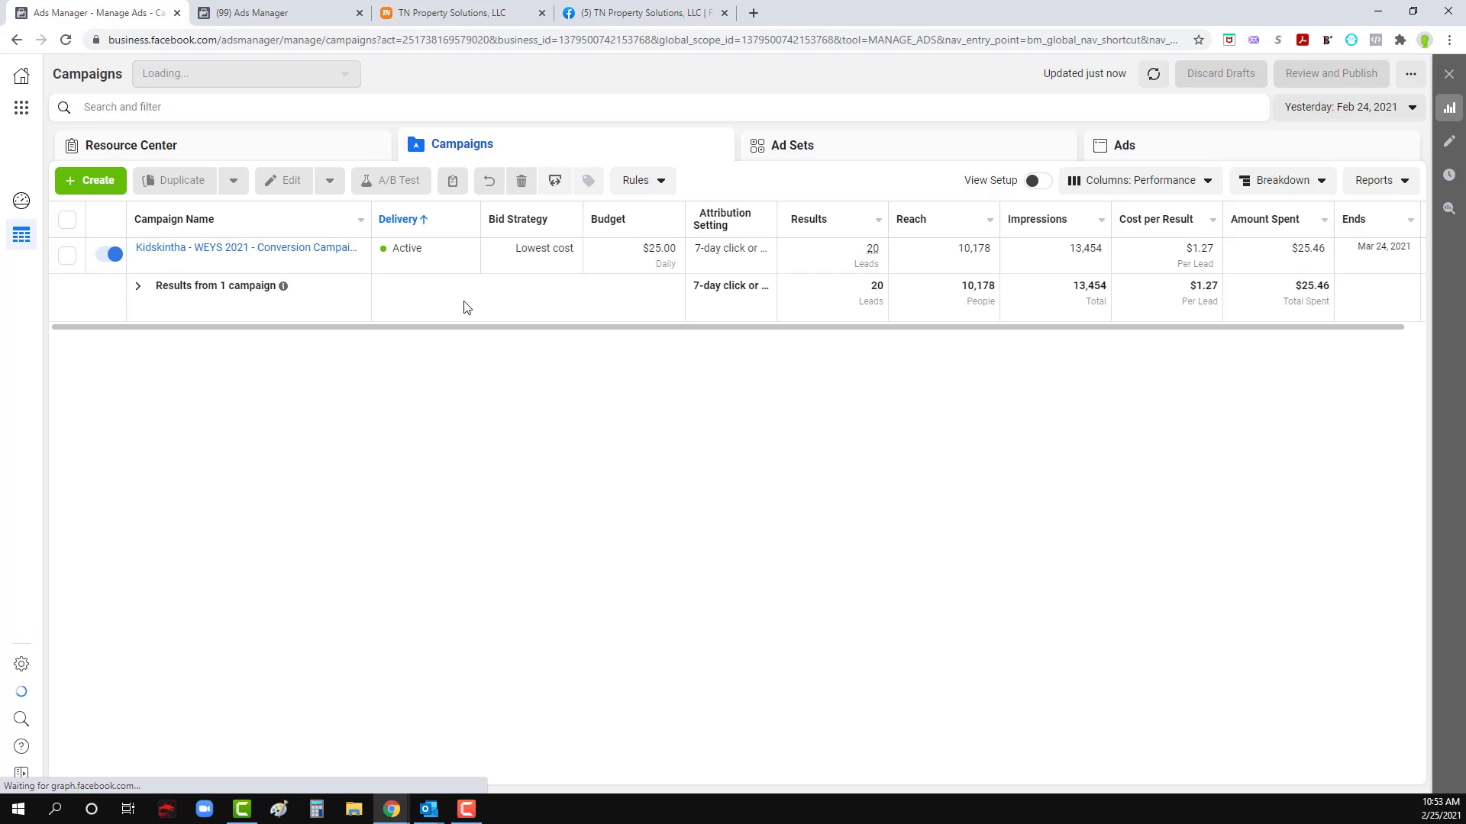
left_click(206, 74)
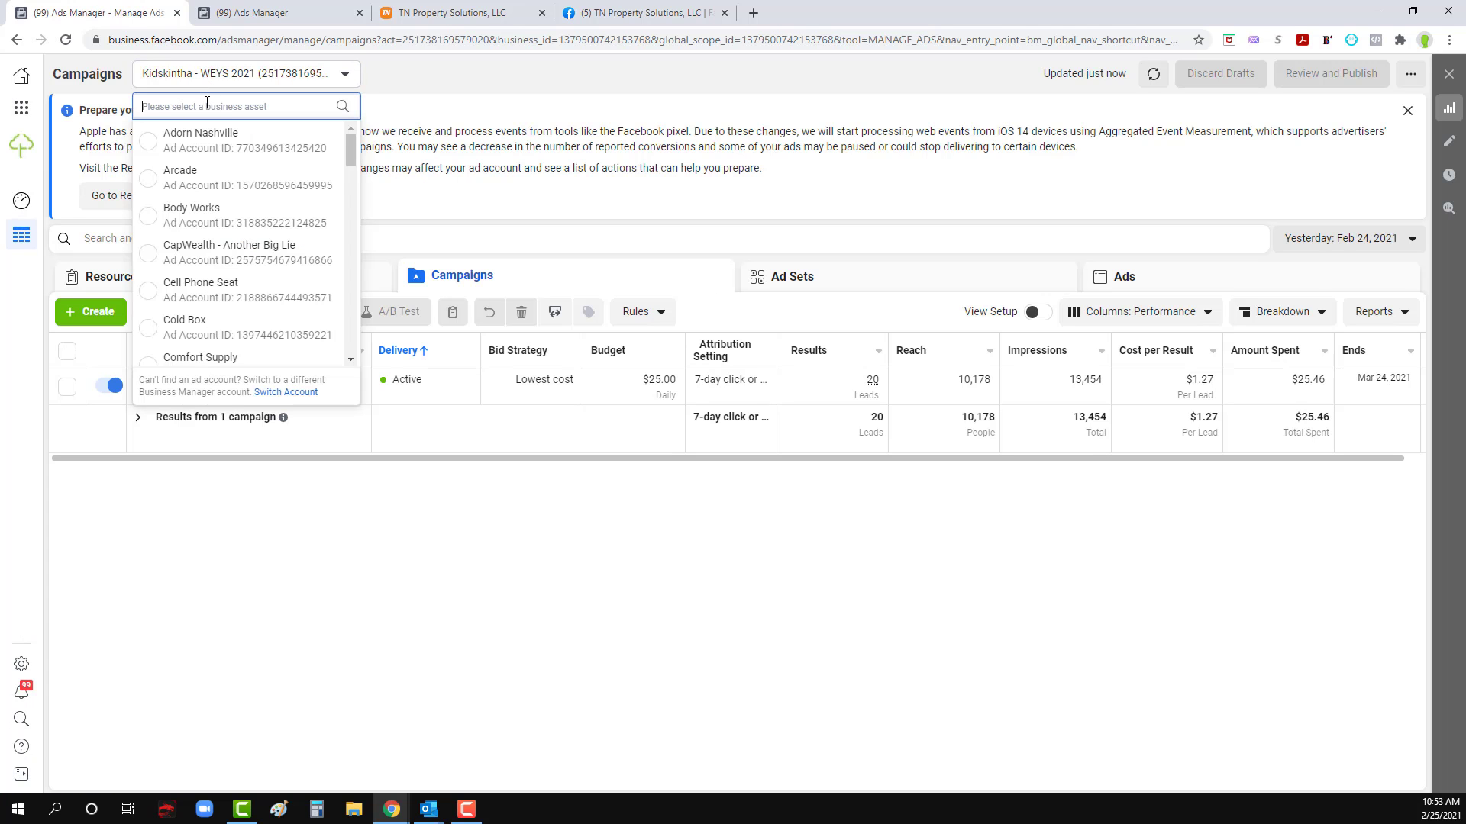
type("tn")
left_click(220, 146)
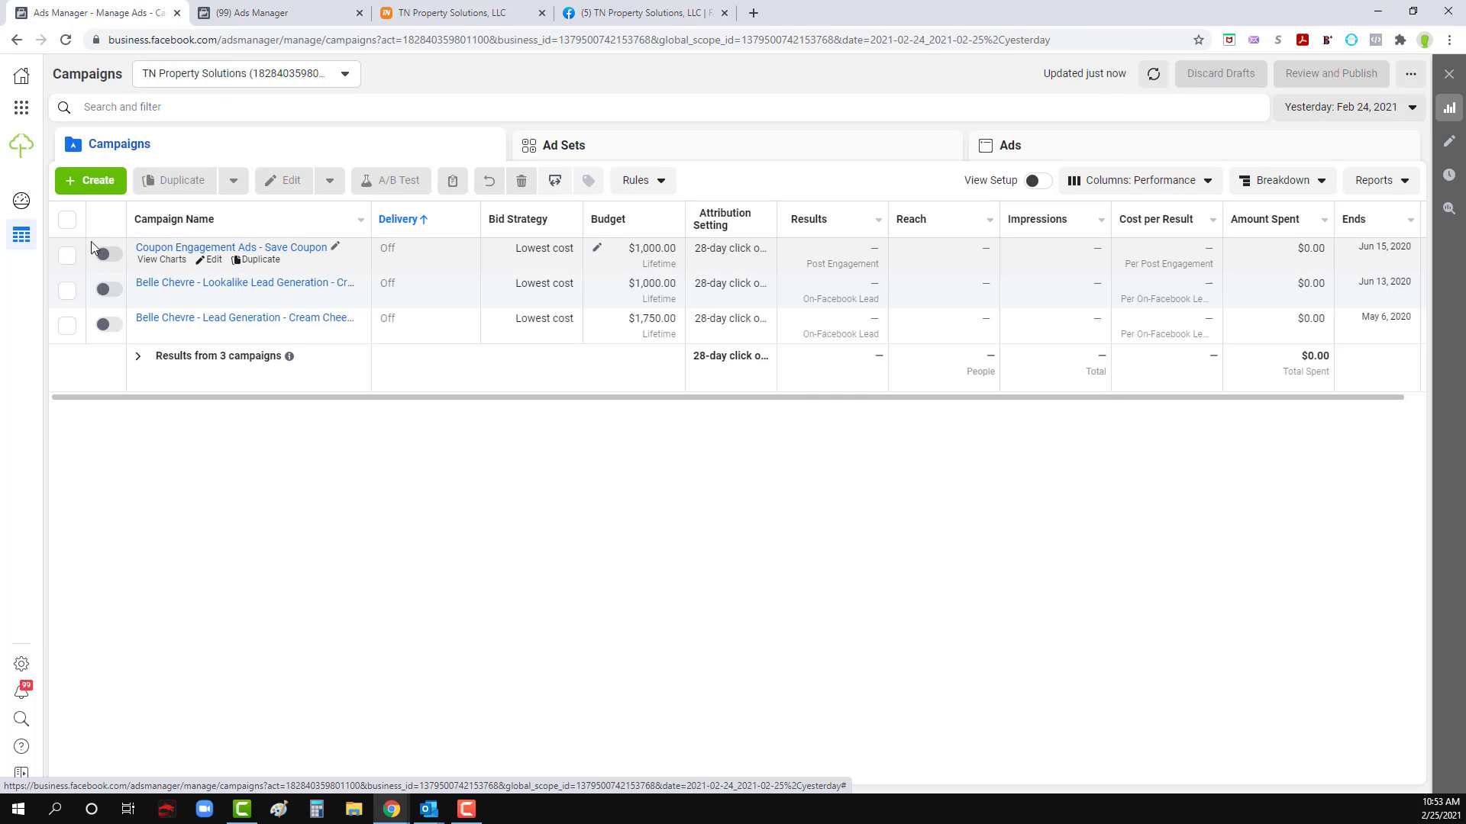
Step: Delete all the old campaigns in the TN Property Solutions ad account and dismiss the notification
left_click(67, 219)
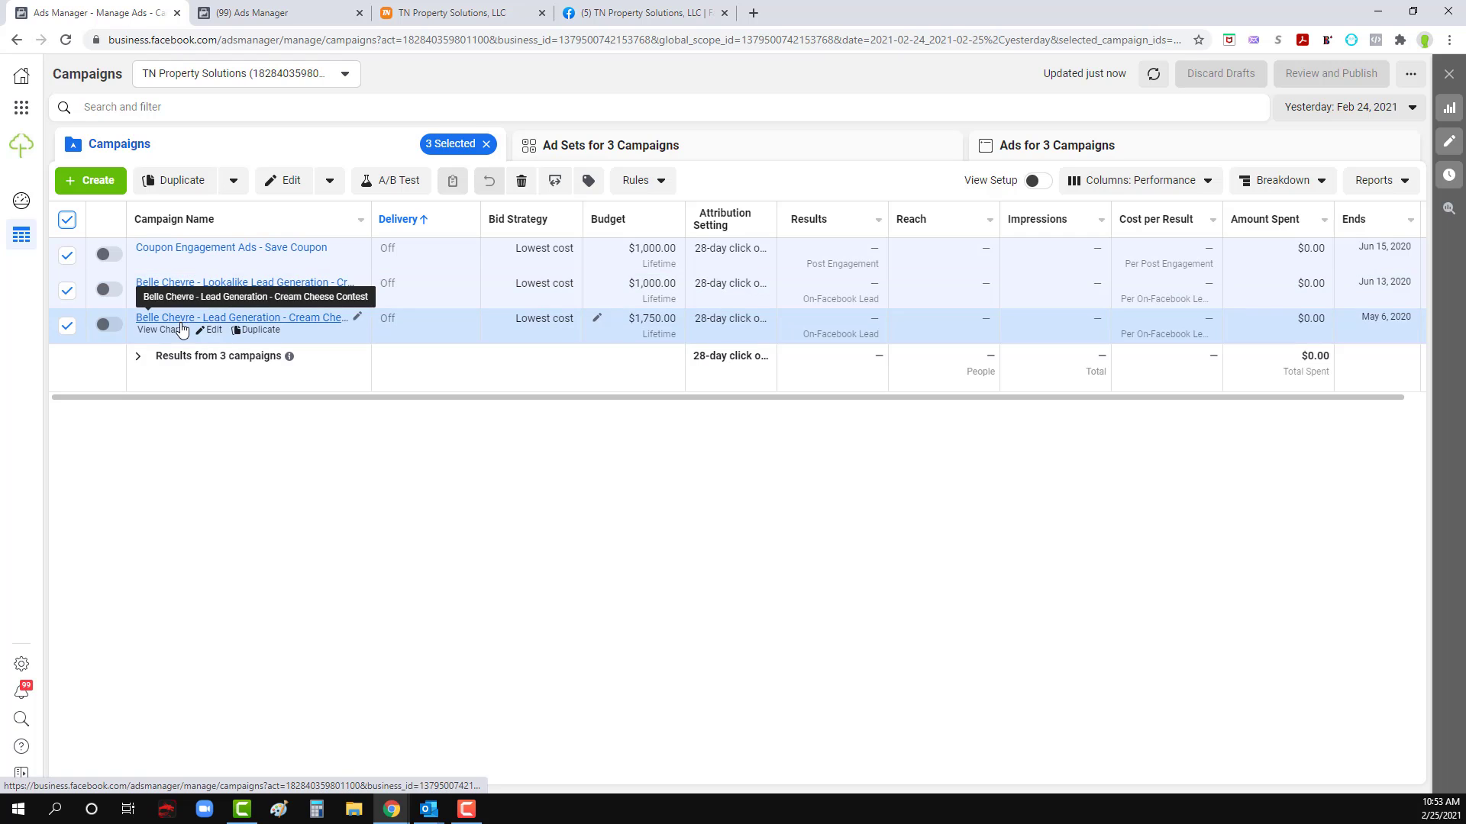
left_click(520, 183)
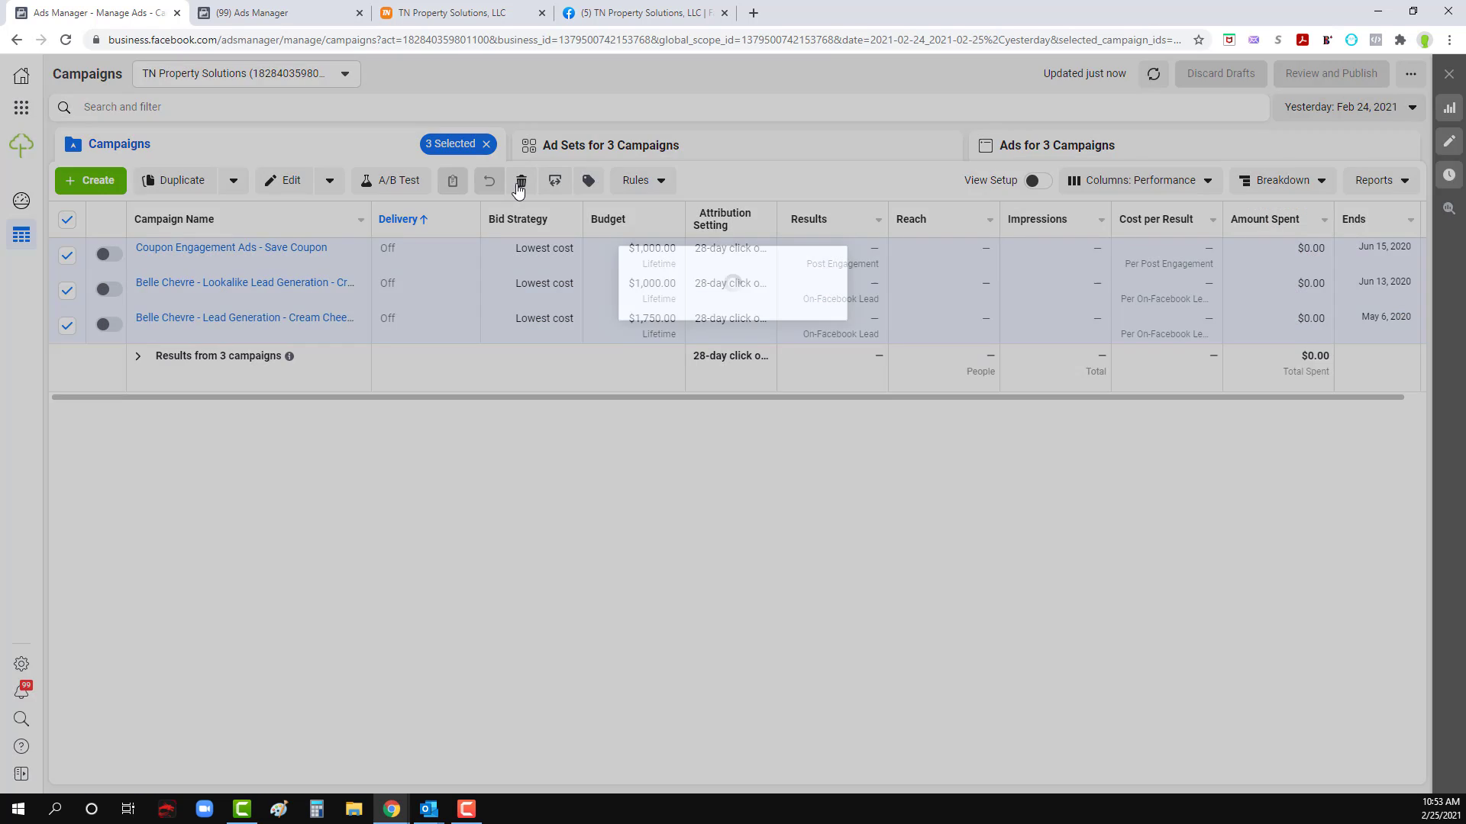
left_click(861, 344)
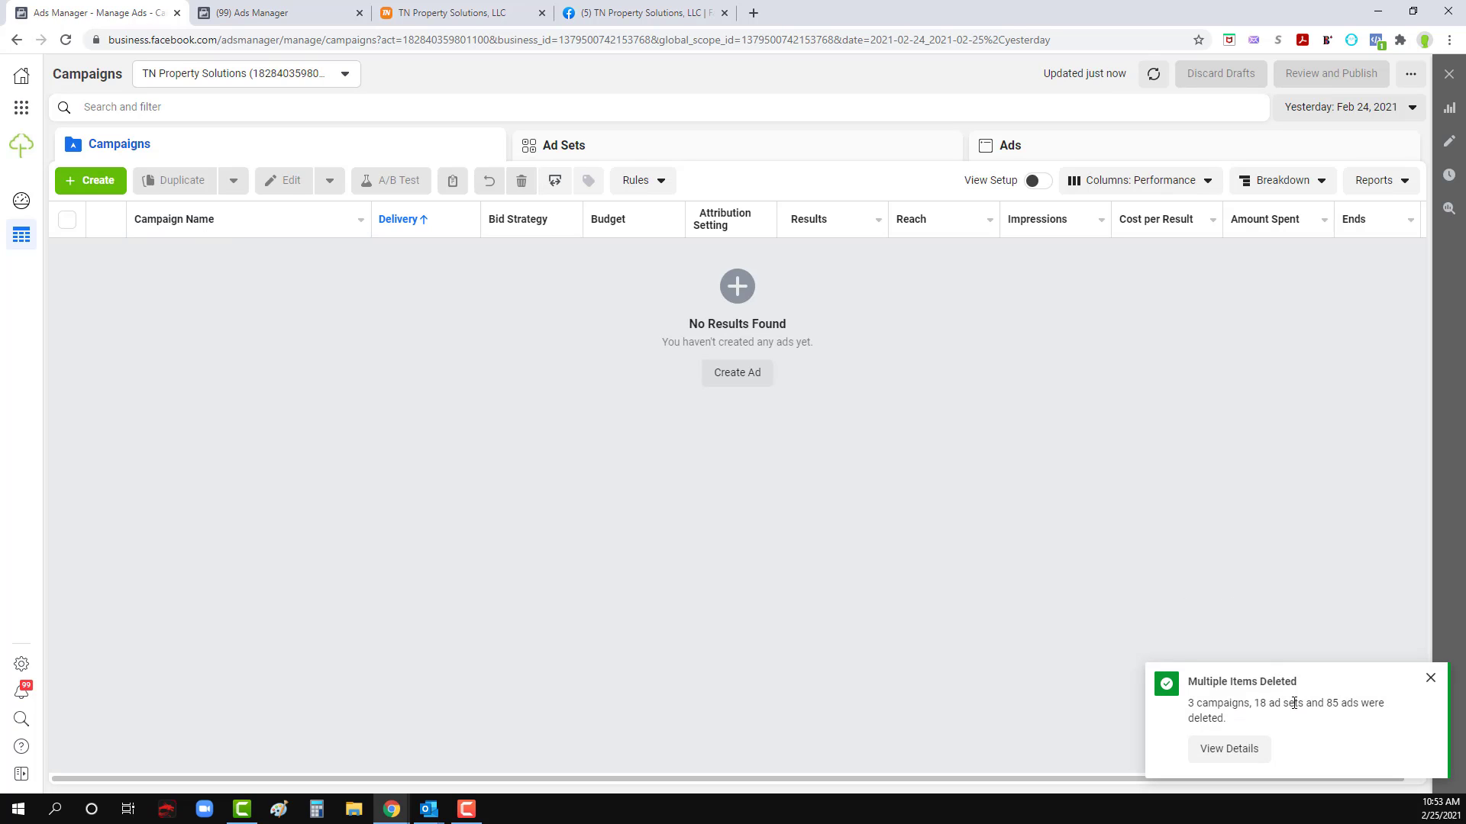
left_click(1429, 678)
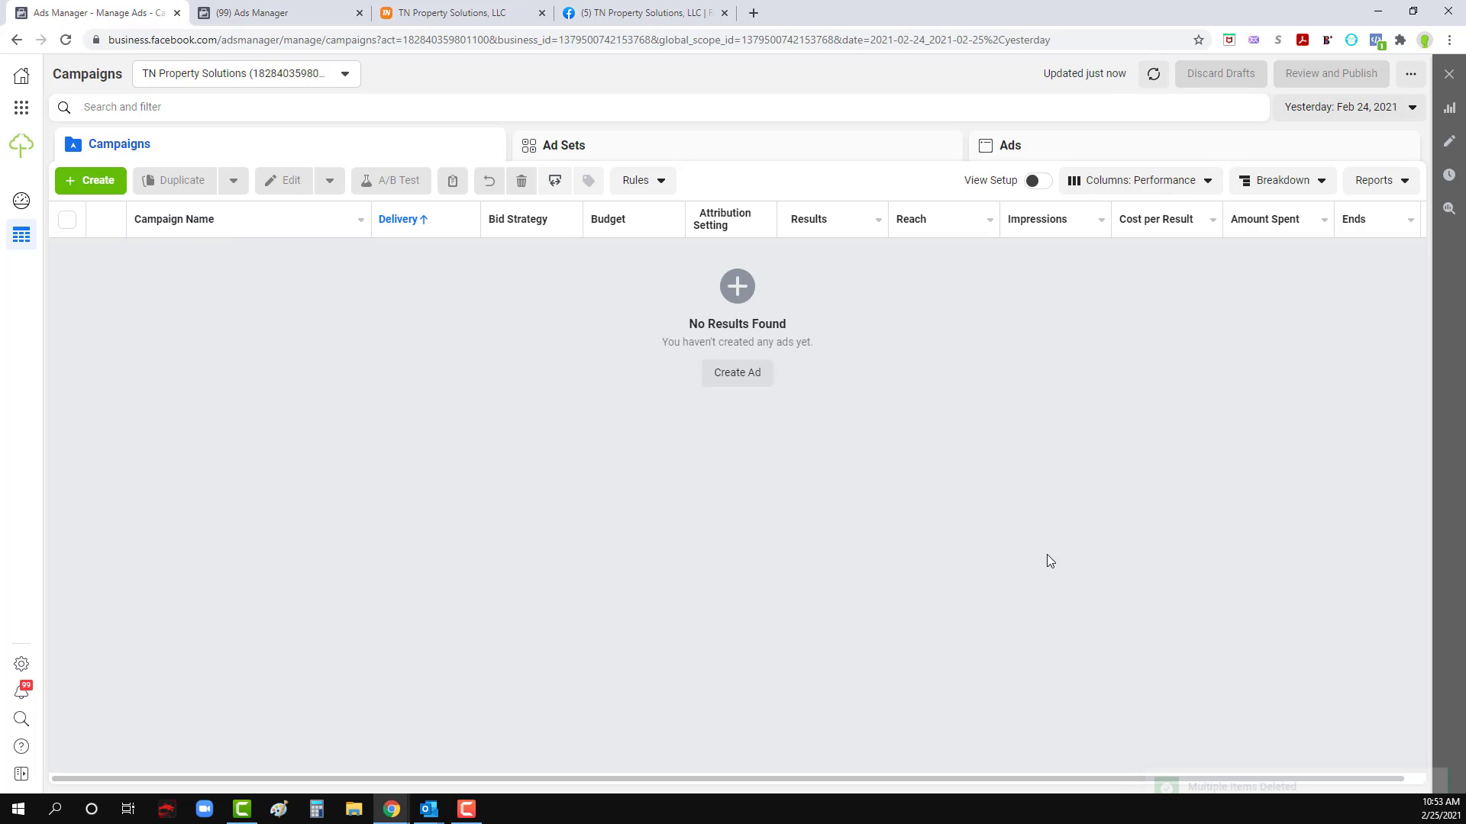
Step: Start a new campaign with the Auction buying type and the Reach objective
left_click(98, 181)
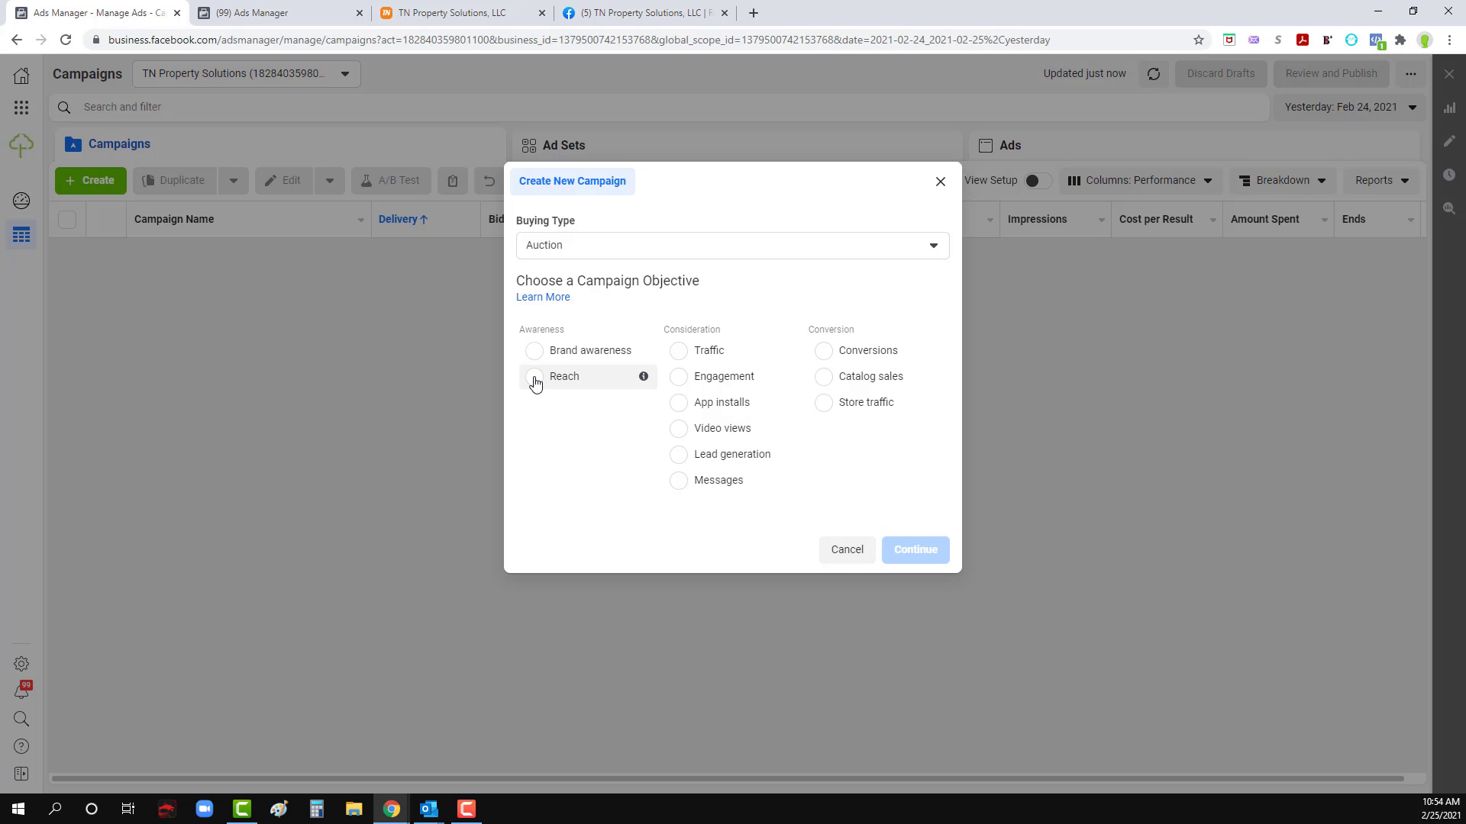
left_click(574, 252)
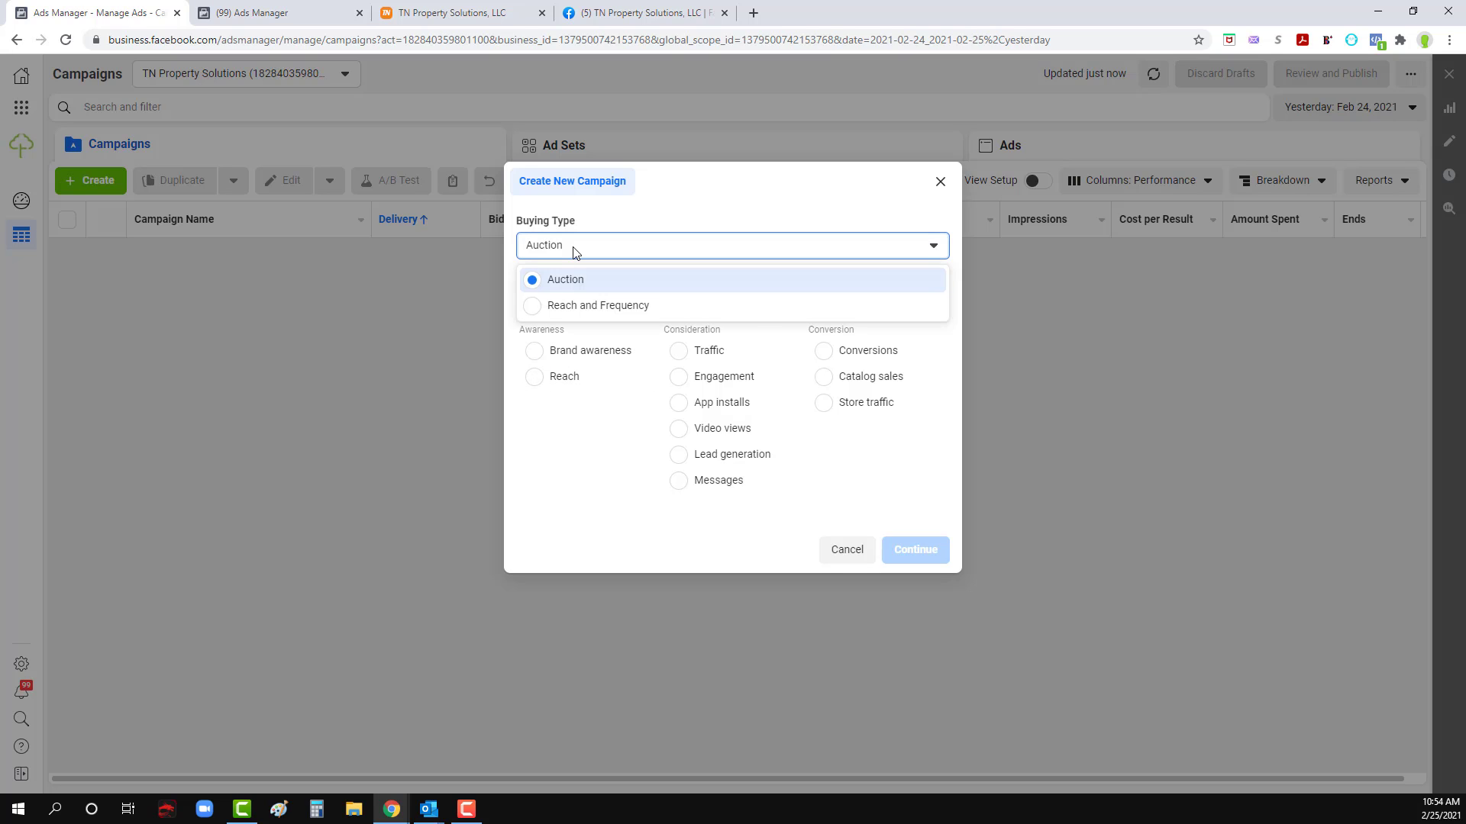
left_click(570, 276)
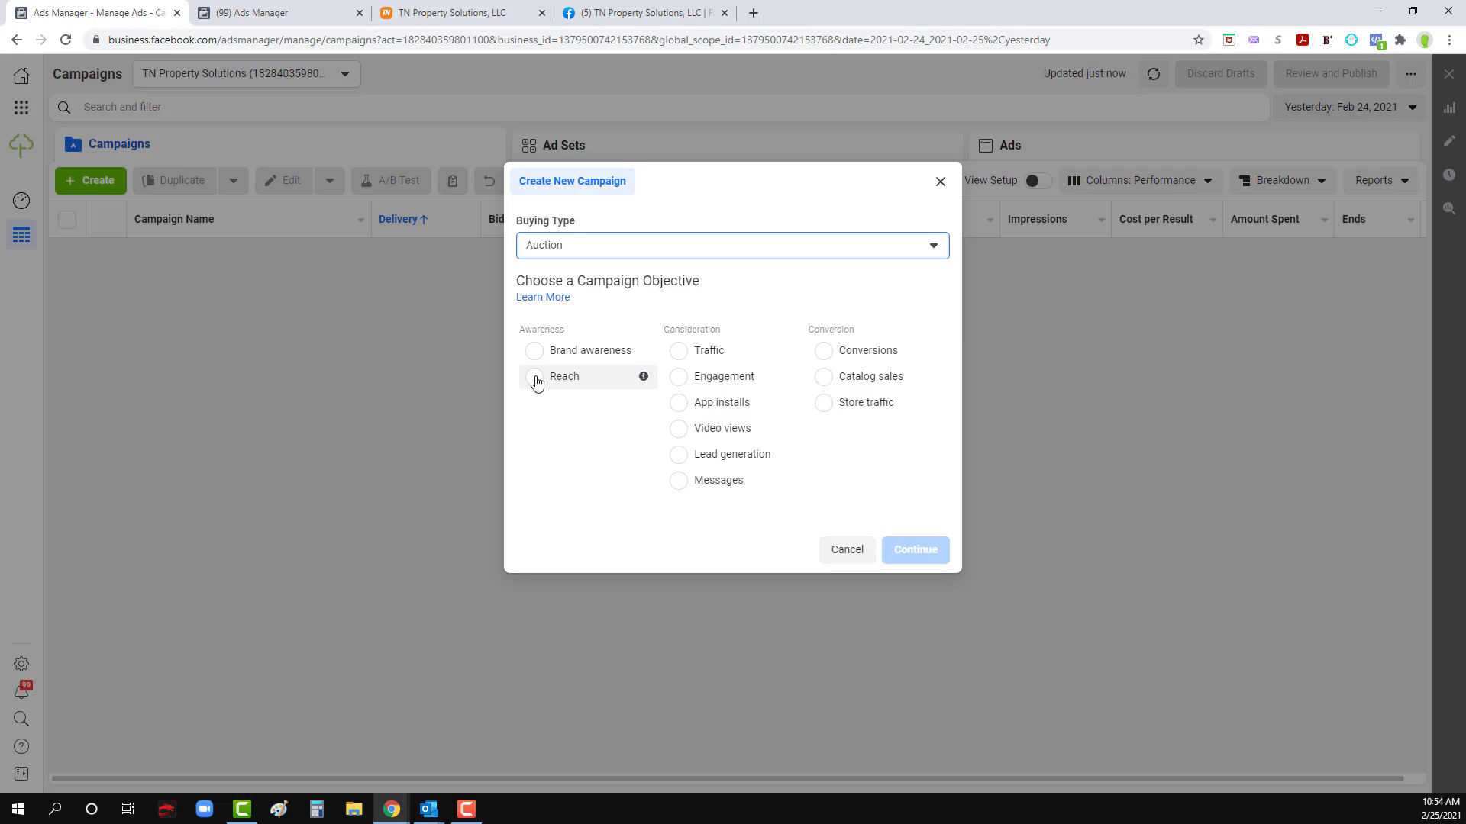
left_click(534, 377)
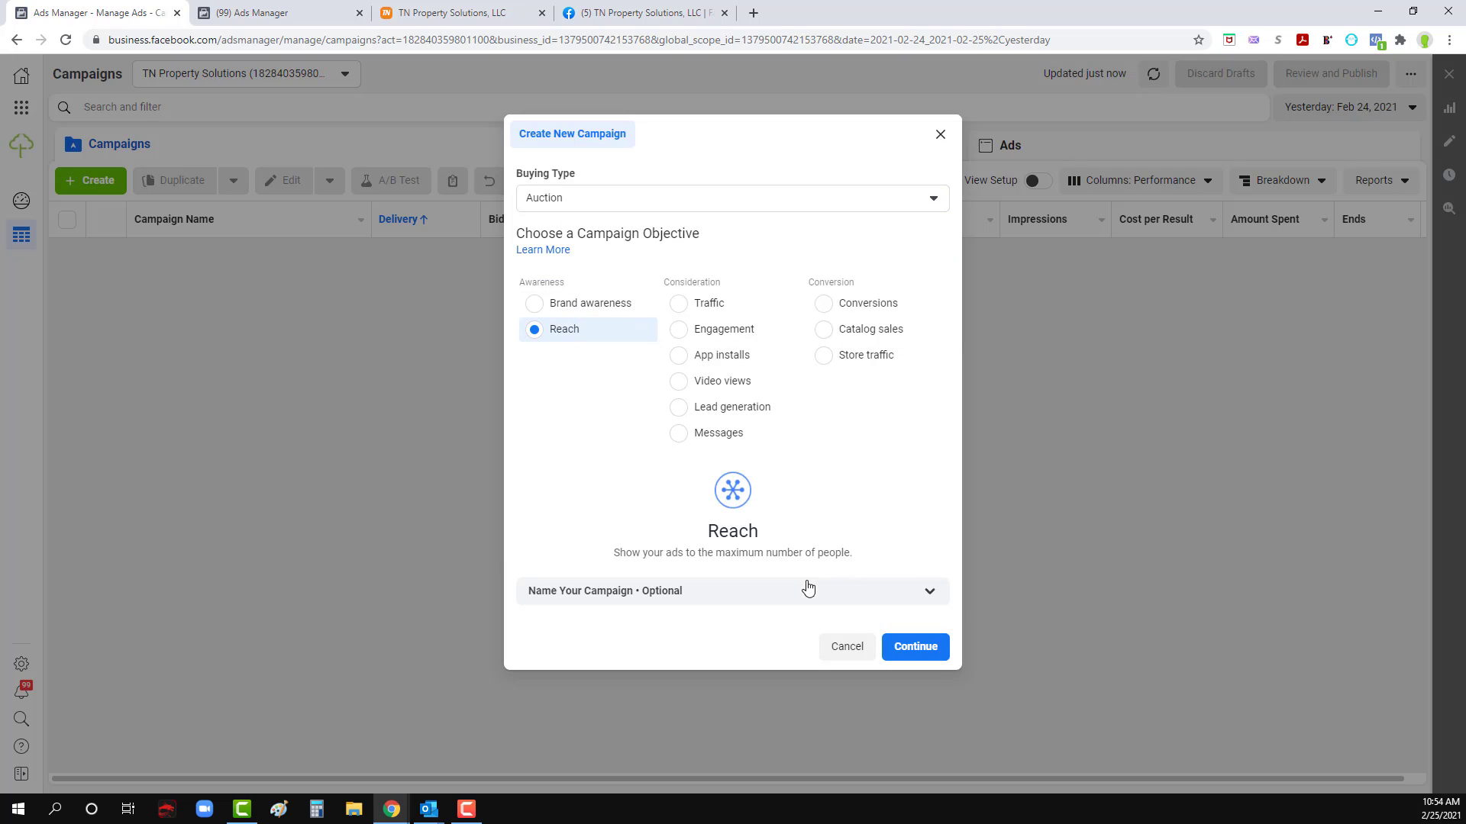
Step: Name the campaign "Tn Property Solutions Reach Campaign" and its ad set "Homeowners in Clarksville TN", and continue to the campaign settings
left_click(930, 593)
scroll(621, 497, "down", 2)
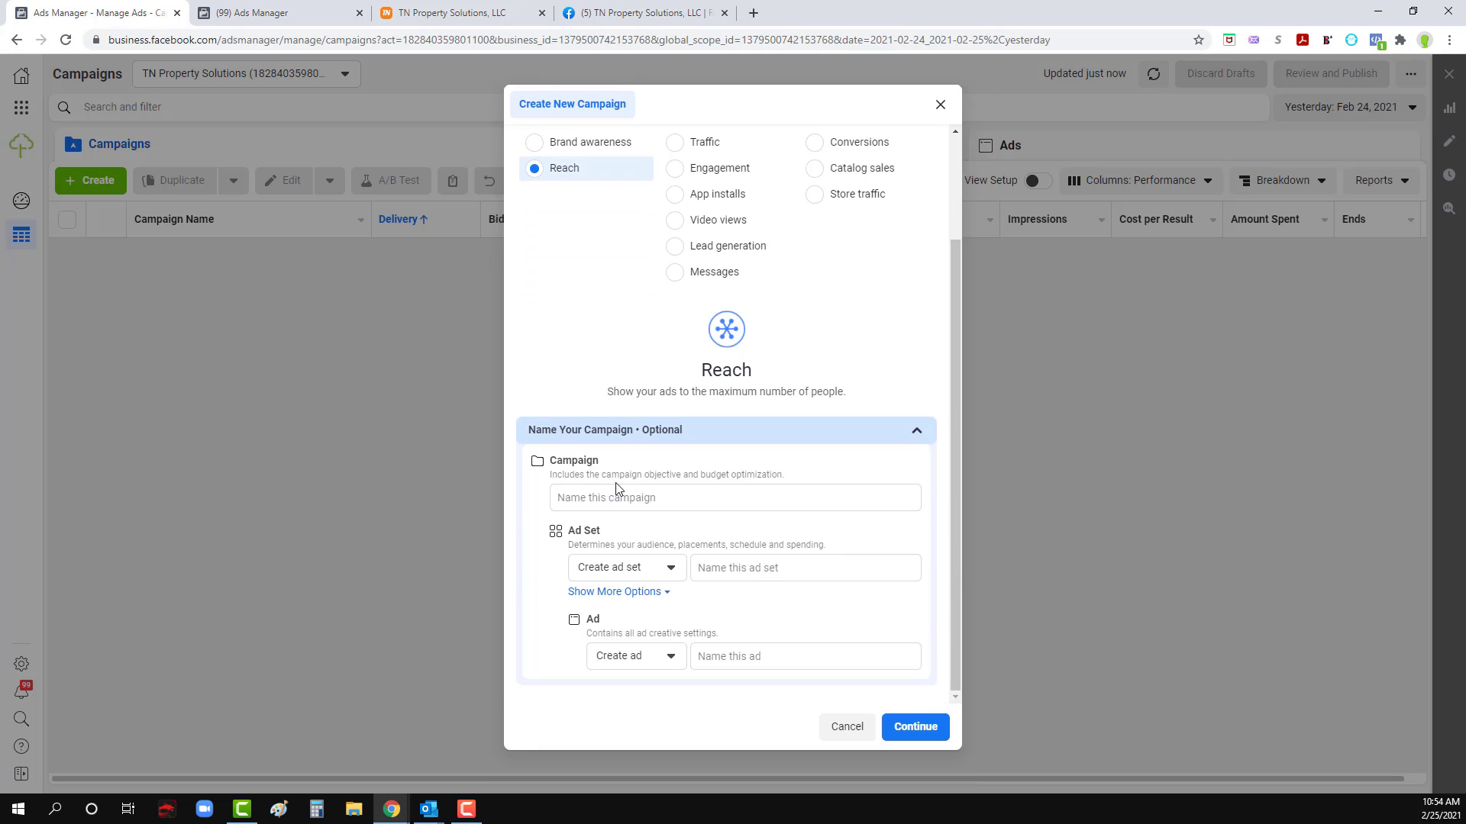
left_click(625, 499)
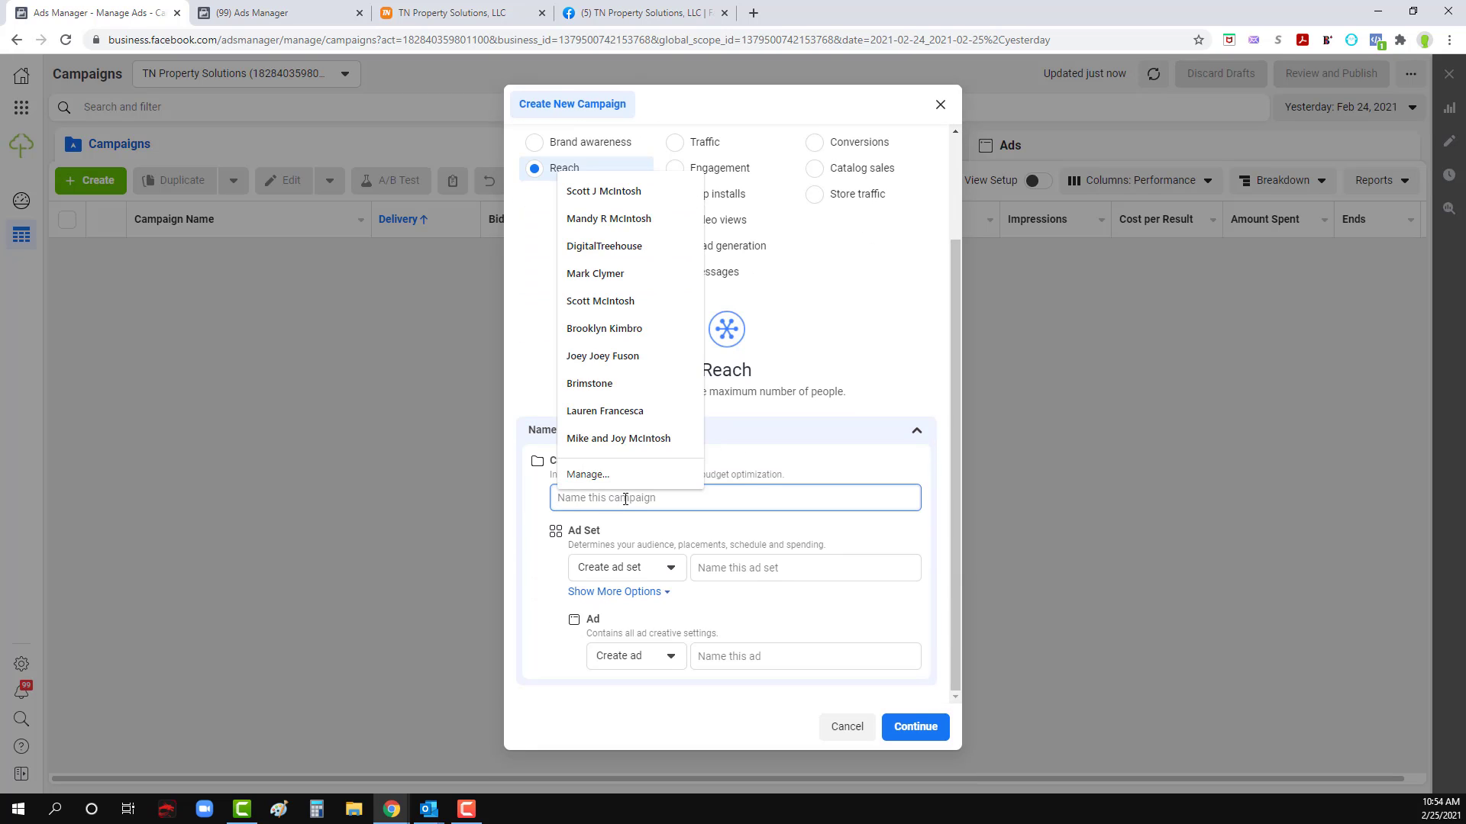
type("Tn Property")
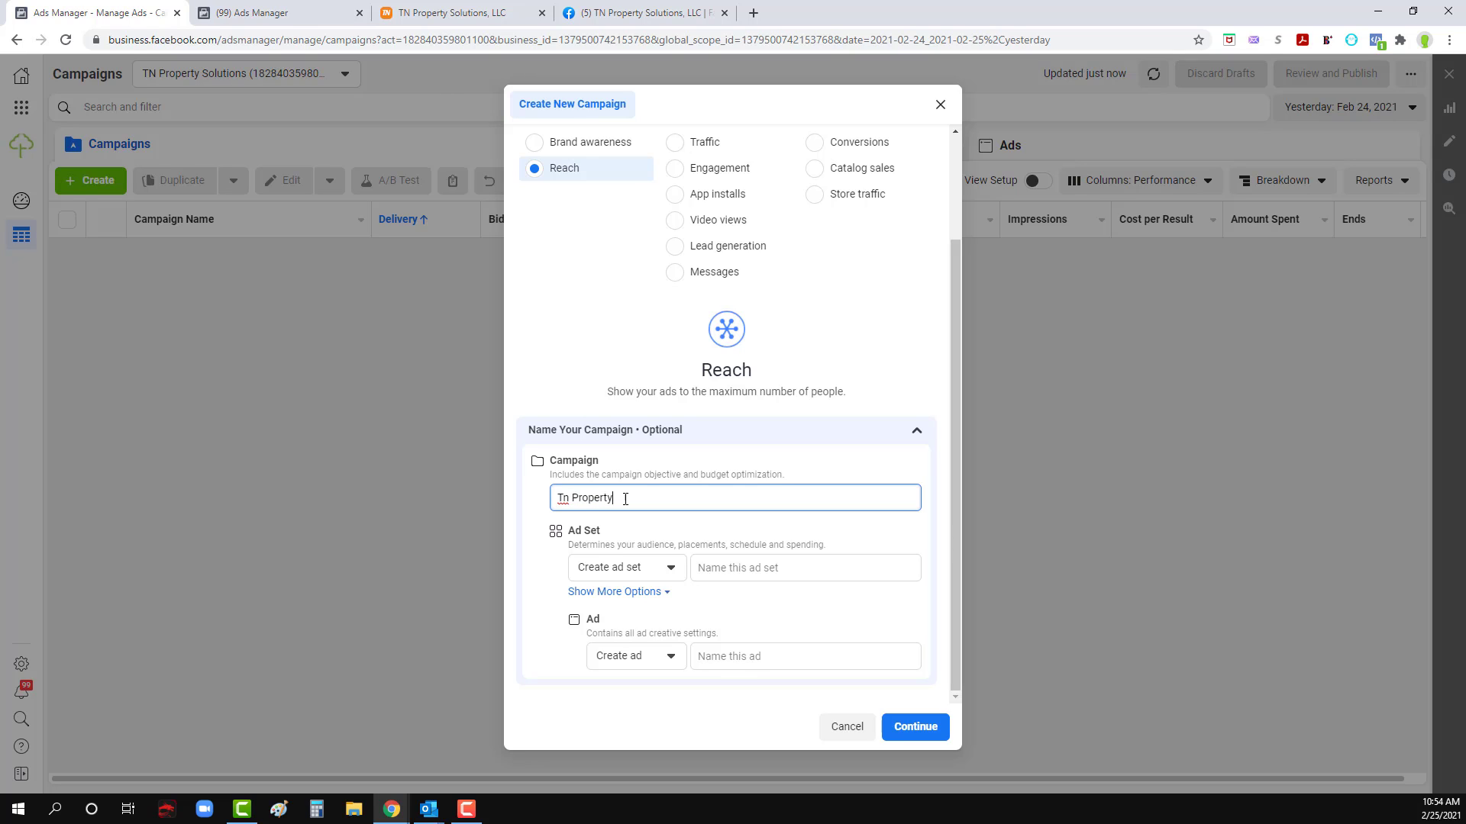
type(" Solutions Reach Campag")
left_click(761, 565)
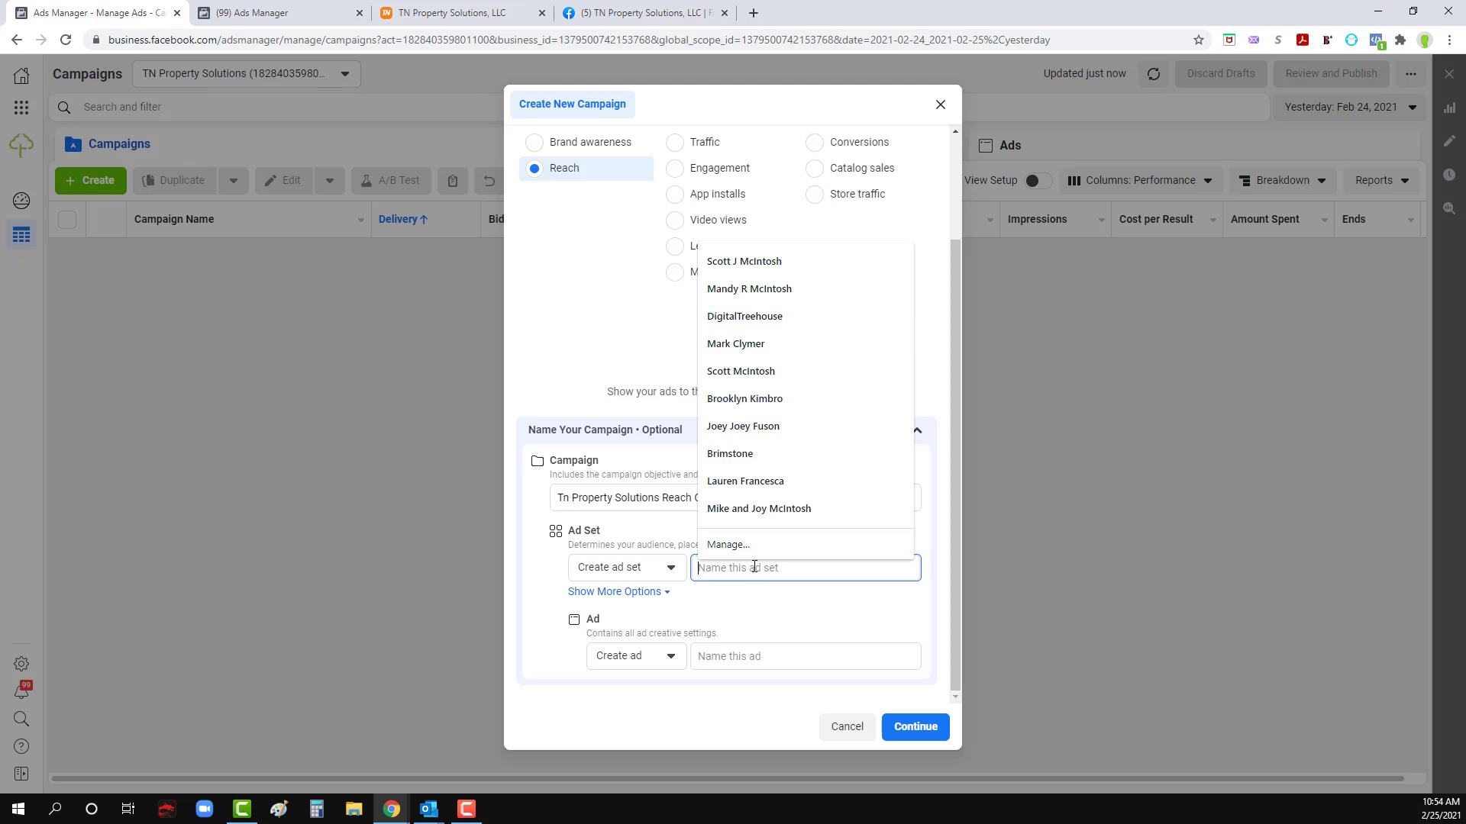
type("Homeowners in Clarksville TN")
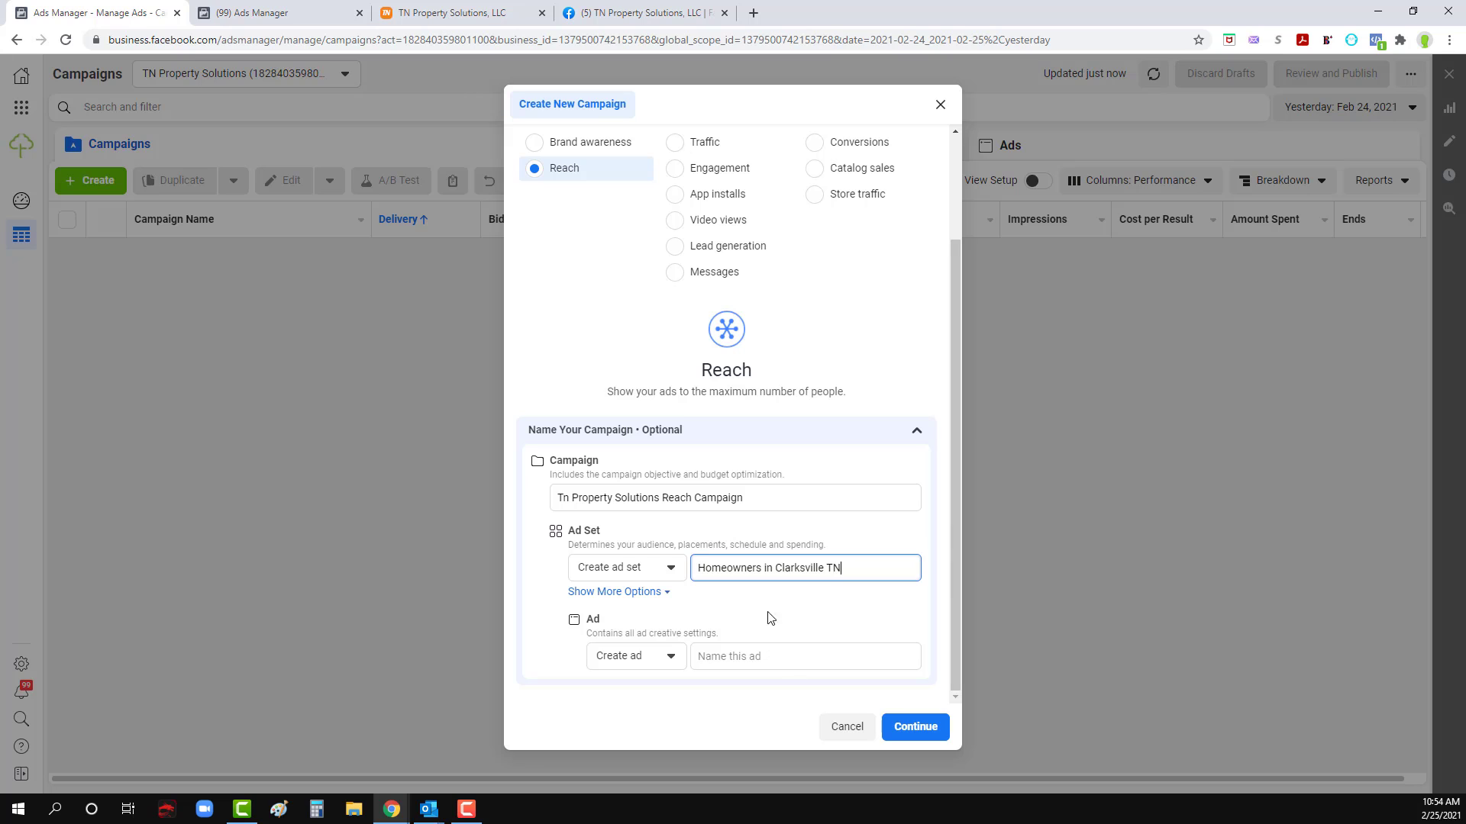
left_click(922, 728)
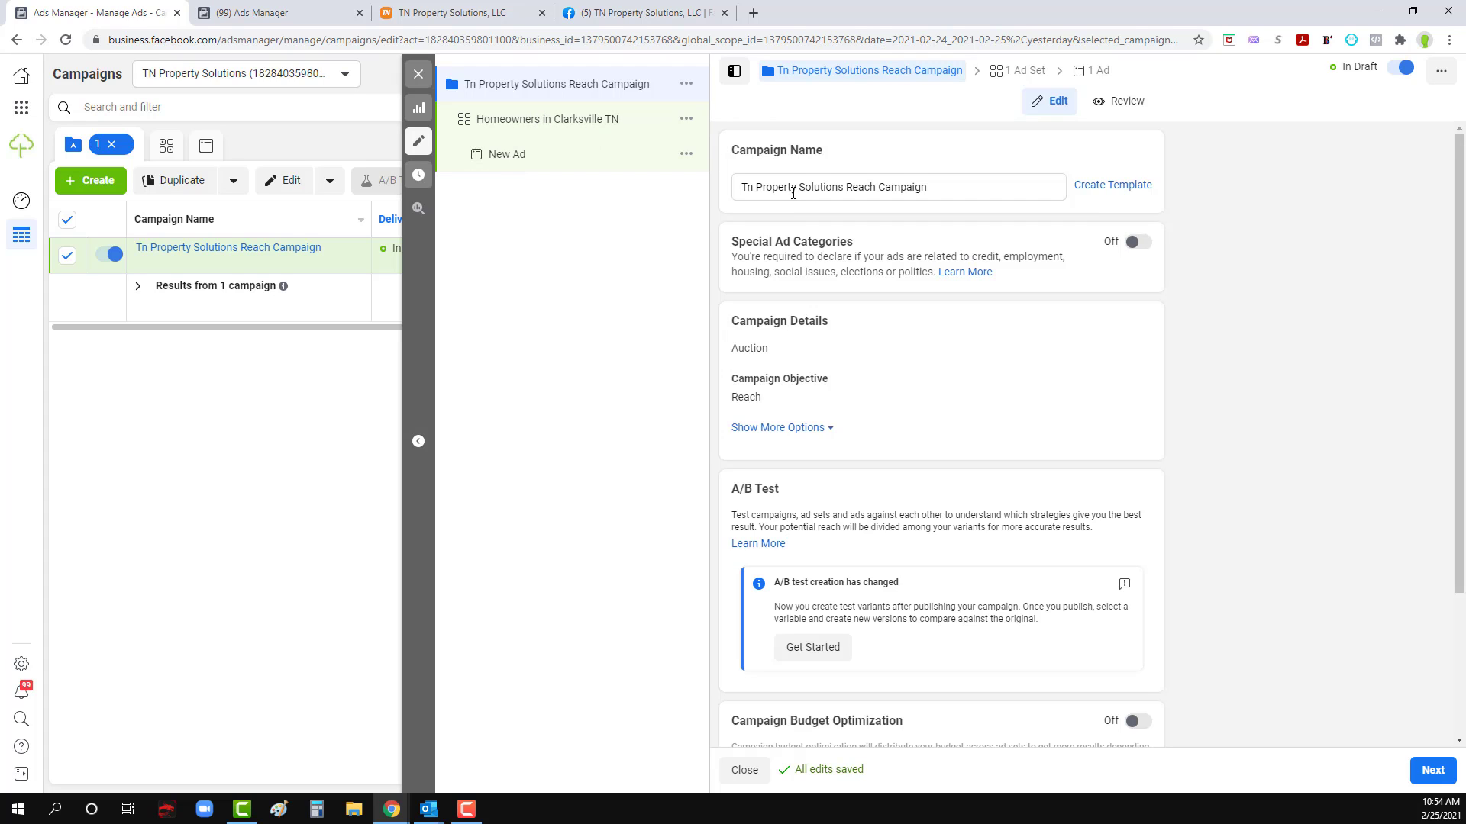
Step: Turn on Campaign Budget Optimization with a daily budget of $2.00 and proceed to the ad set settings
scroll(866, 481, "down", 3)
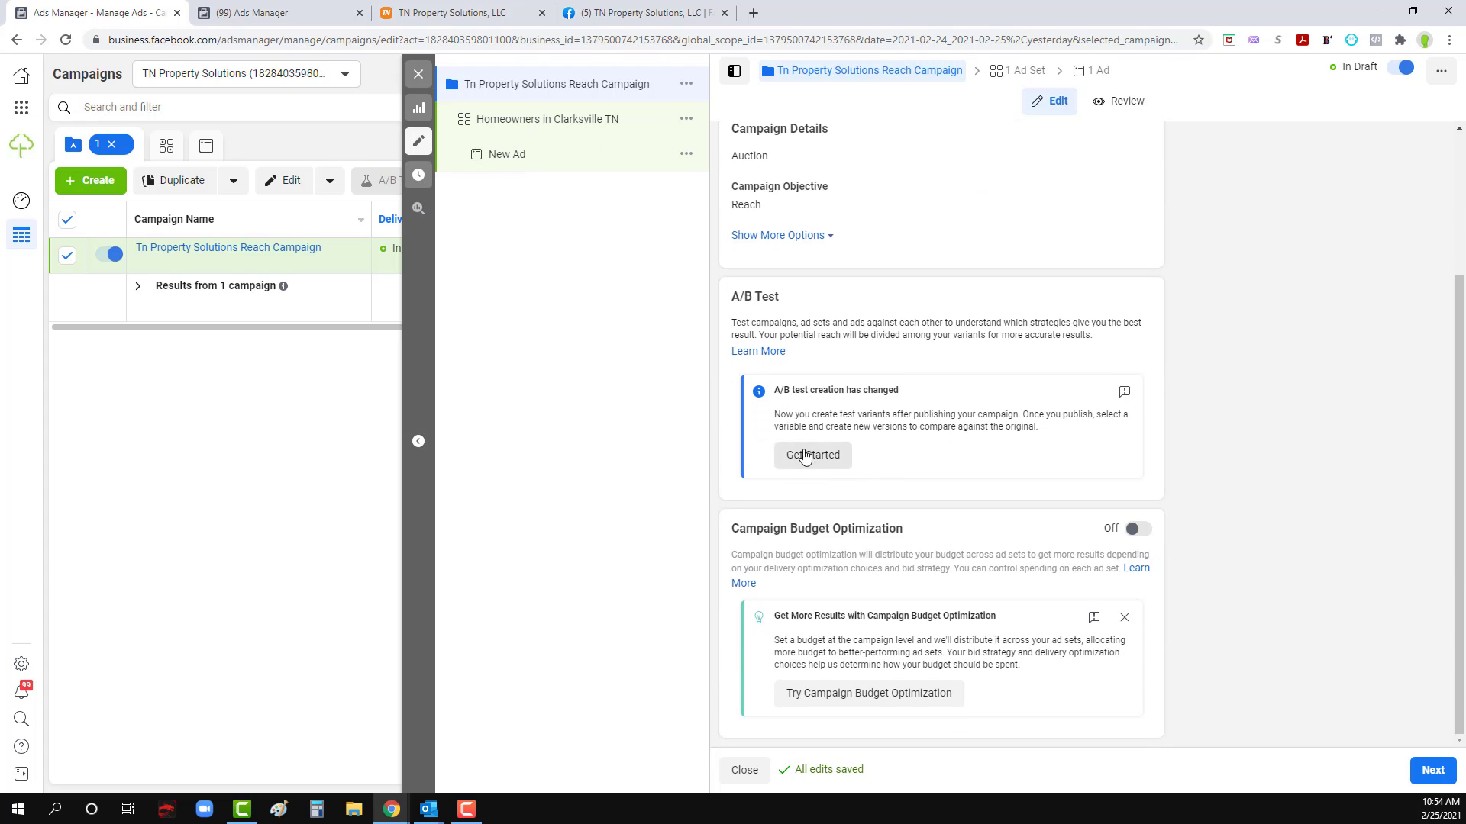
left_click(1138, 528)
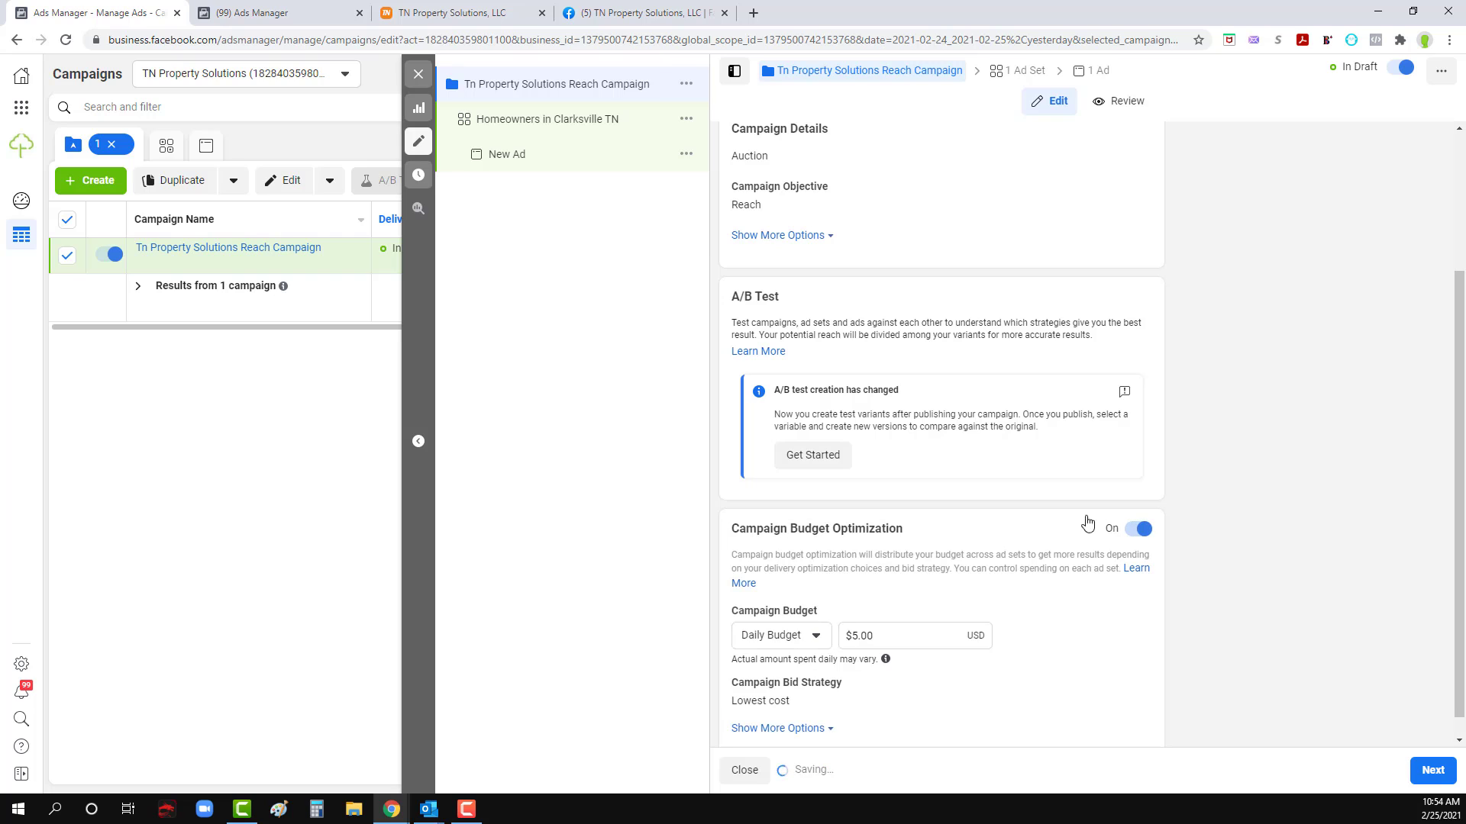
double_click(855, 637)
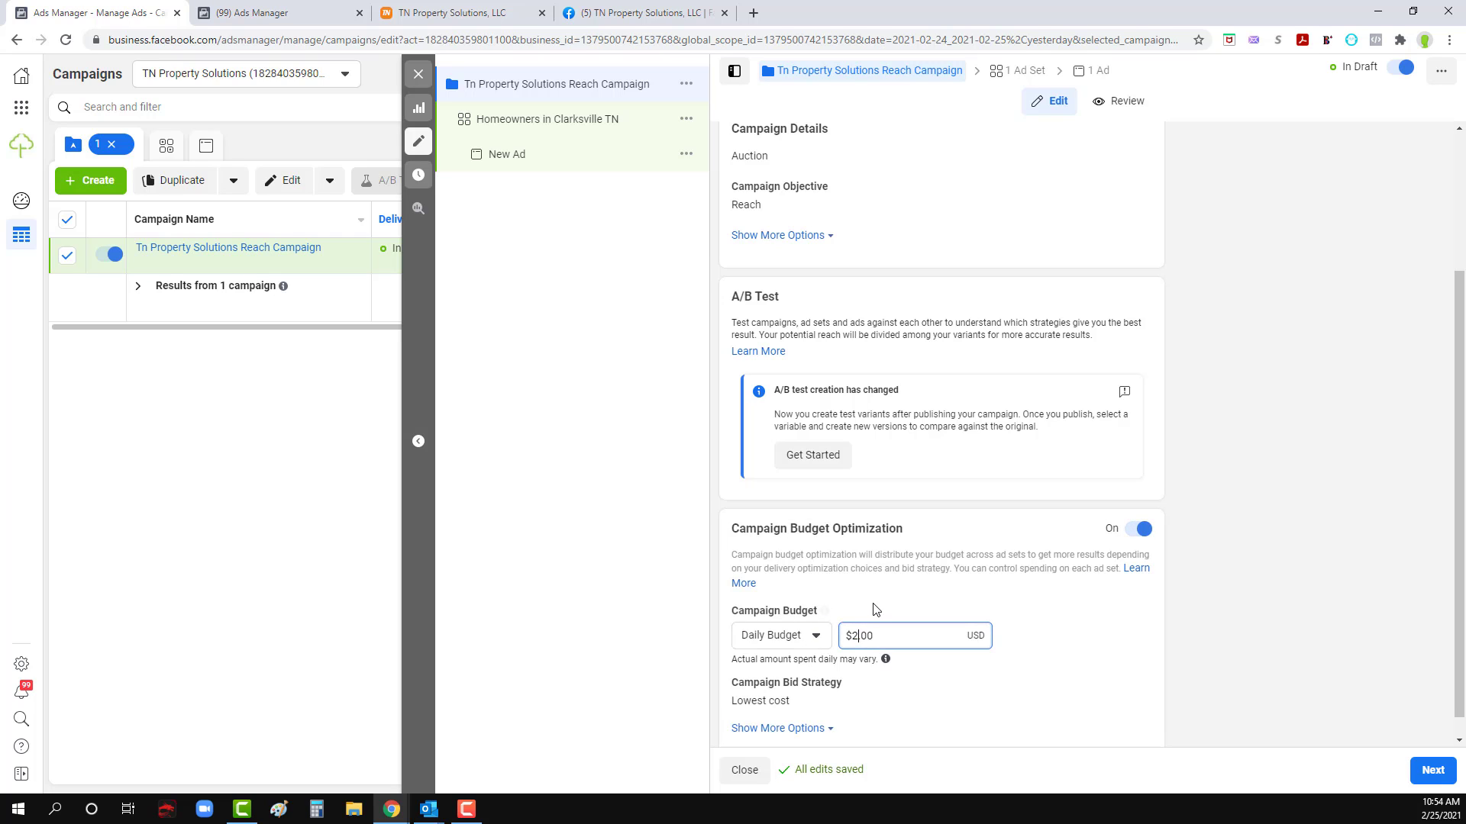
left_click(887, 661)
scroll(869, 592, "down", 1)
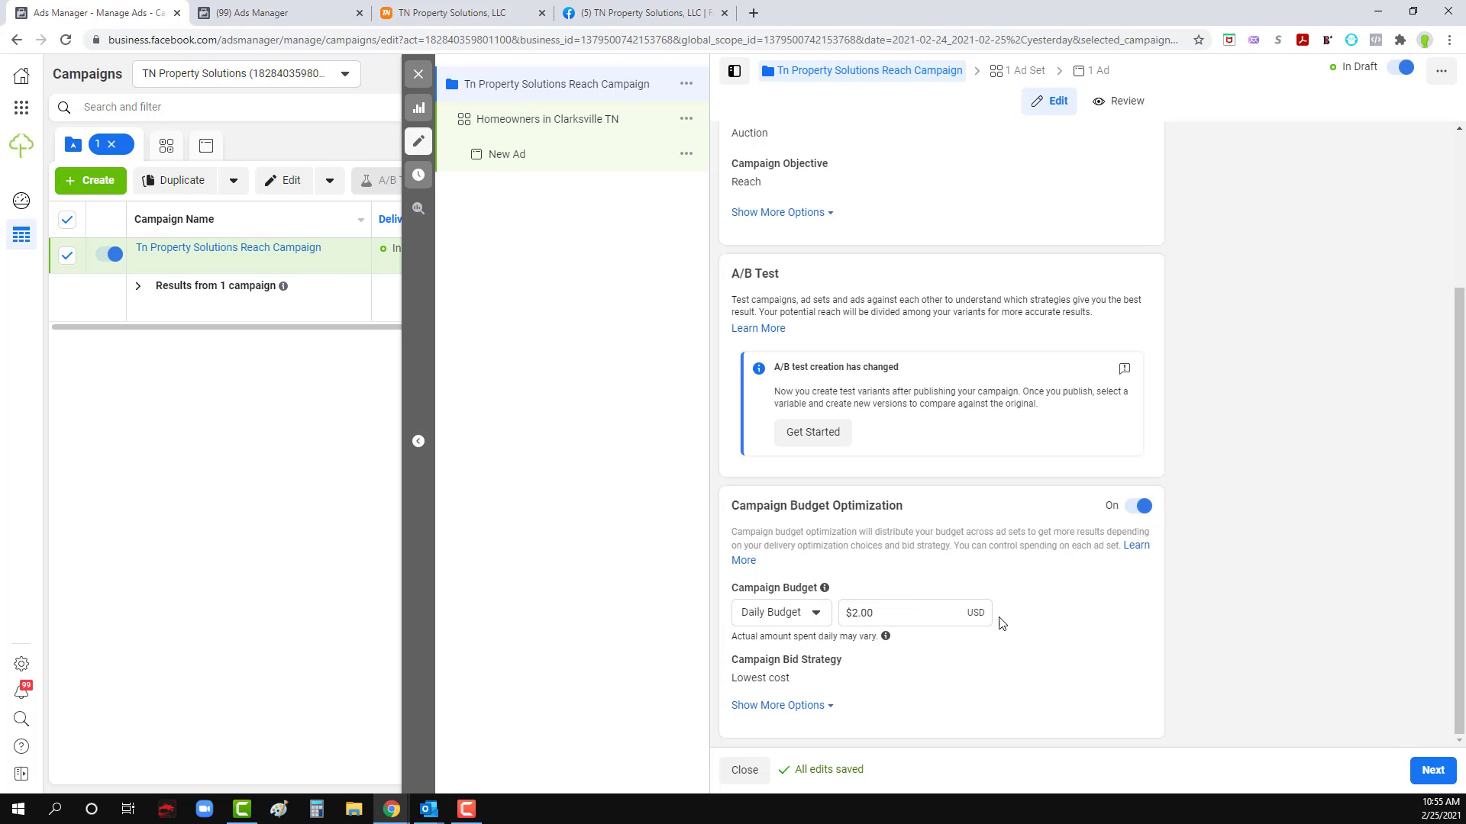
left_click(1445, 783)
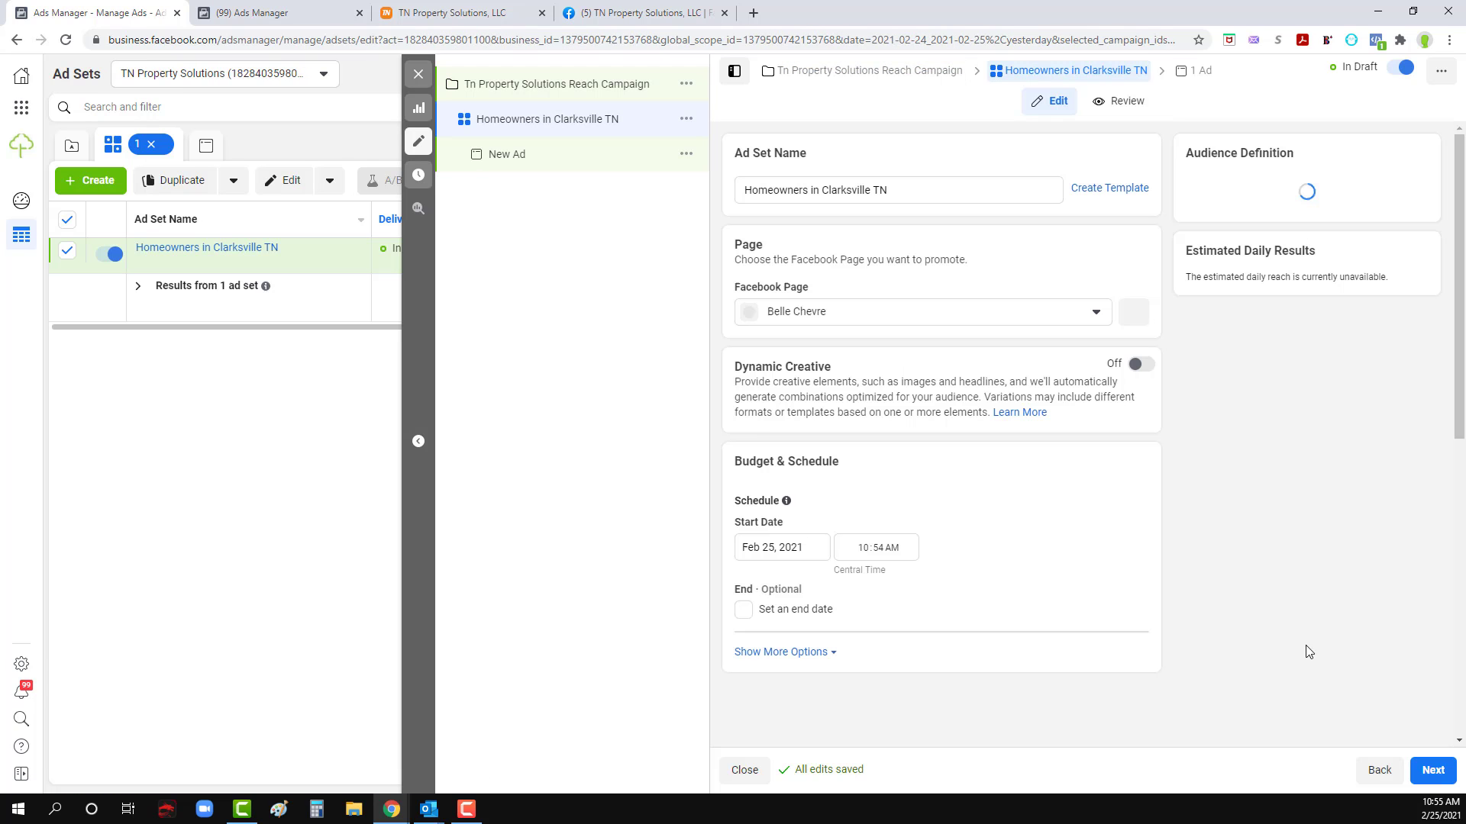
Step: Set the ad set's promoted Facebook Page to TN Property Solutions, LLC by searching for "tn"
left_click(847, 313)
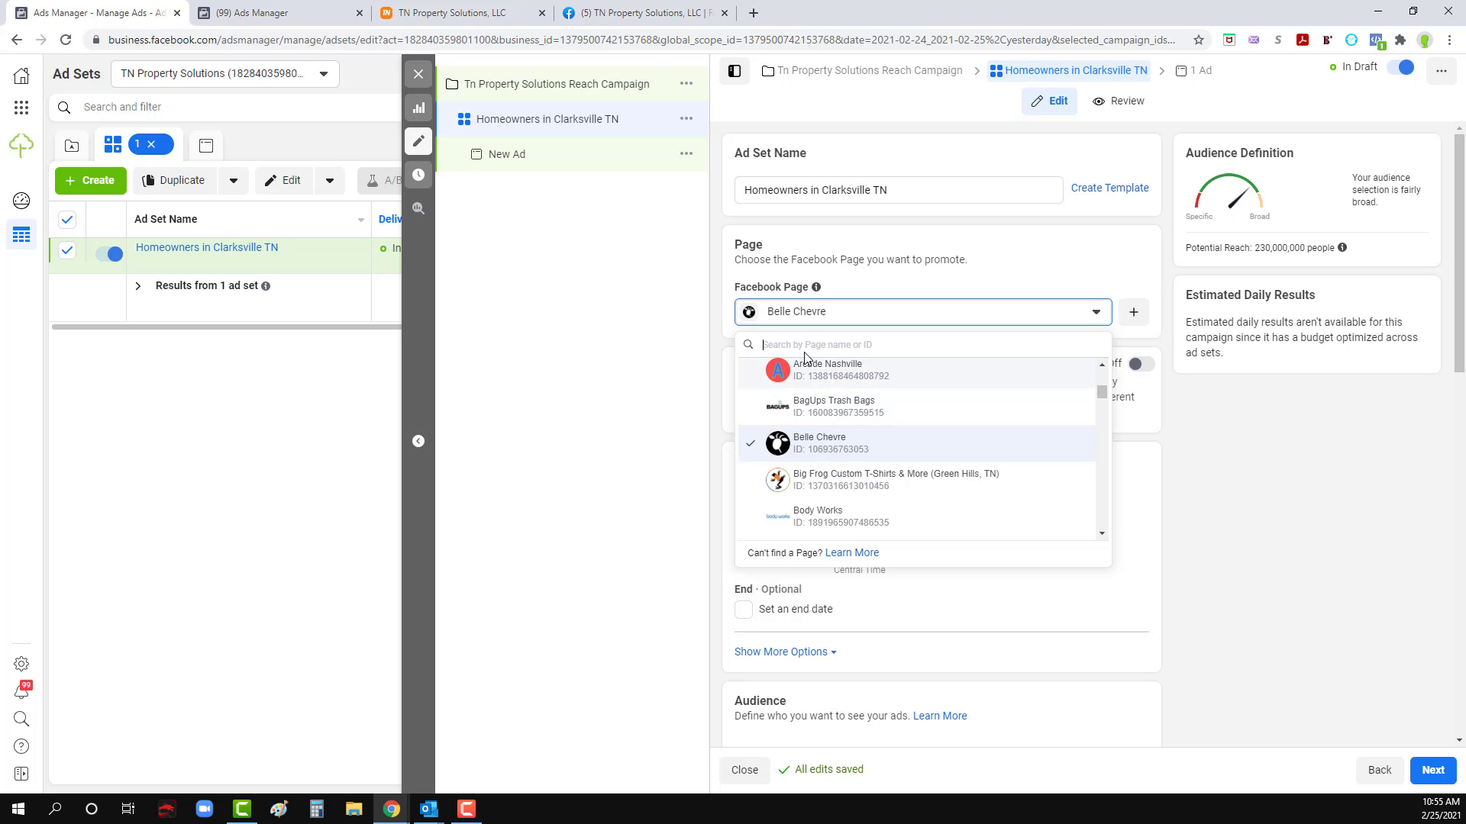
type("cl")
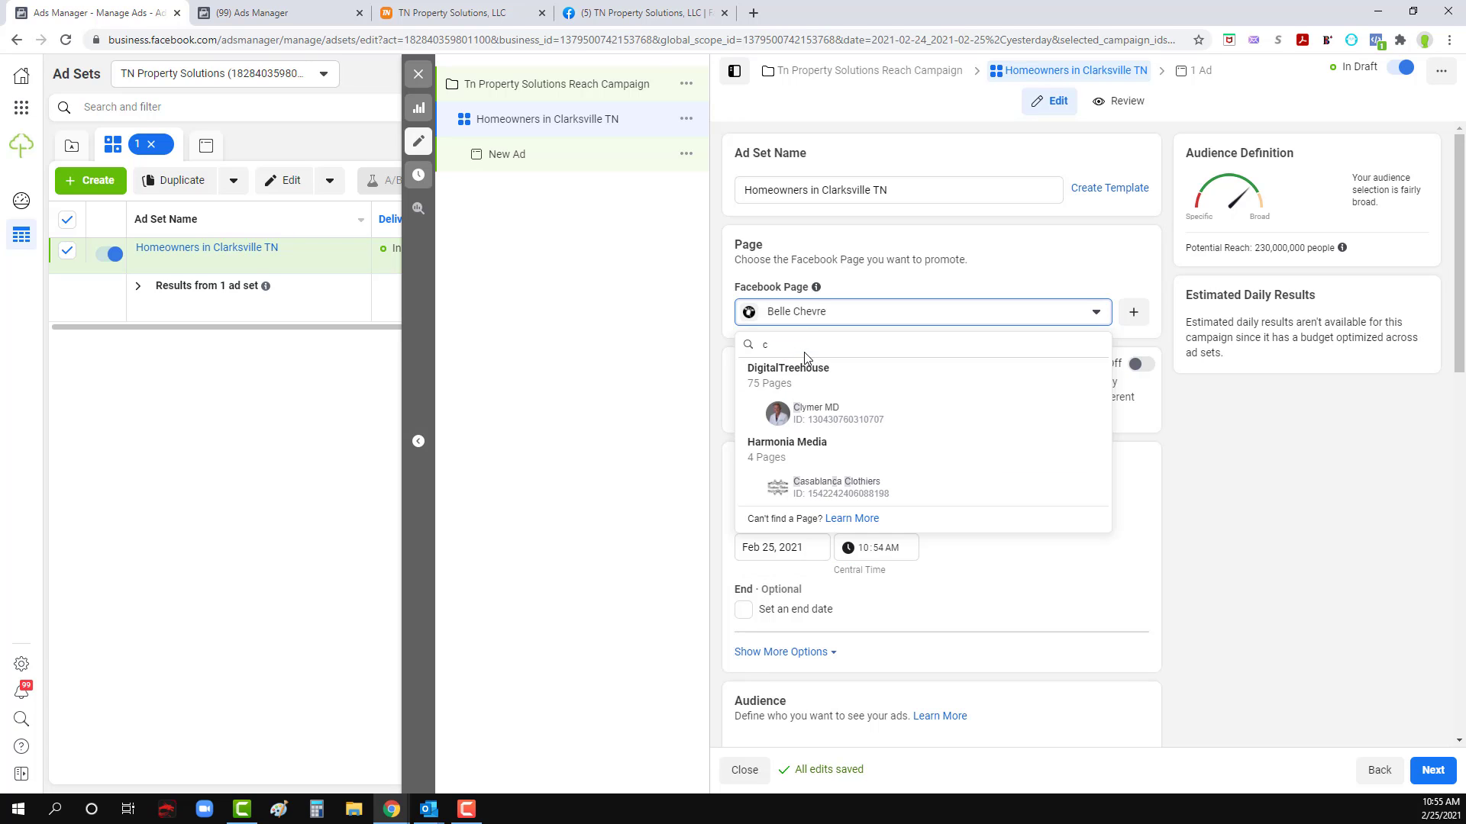
key("BackSpace")
type("tn")
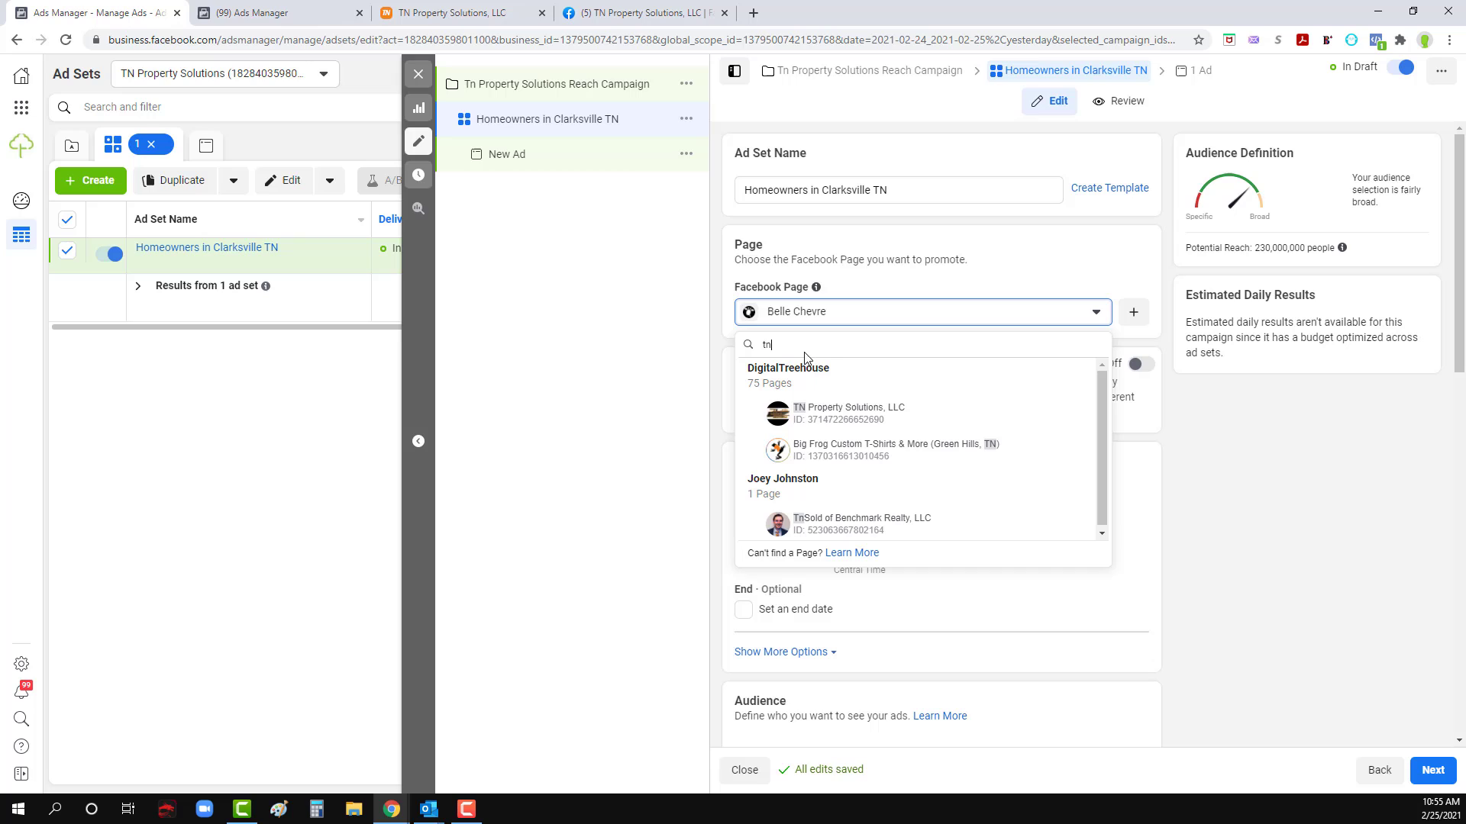
left_click(815, 425)
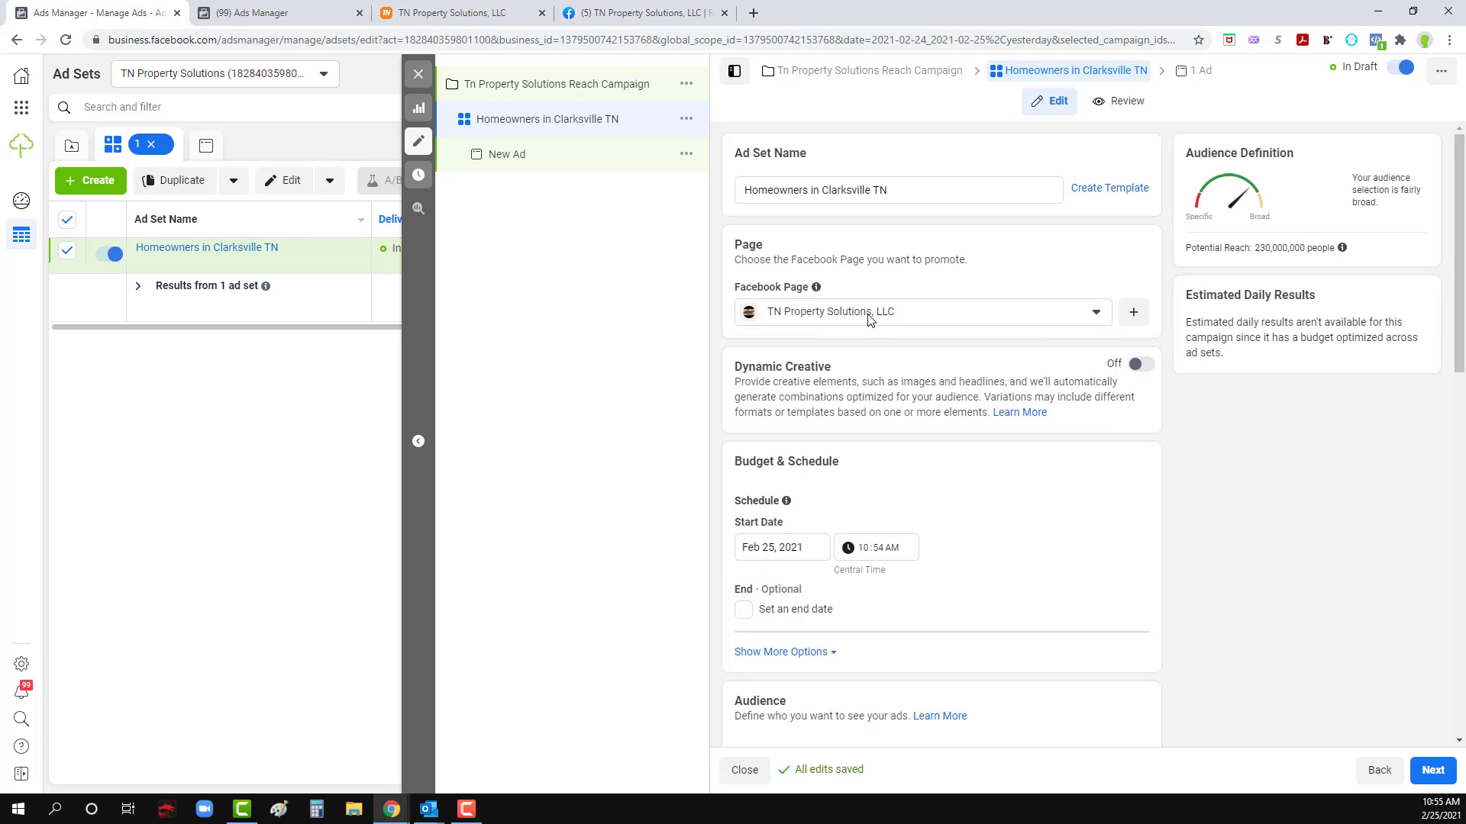
scroll(915, 544, "down", 2)
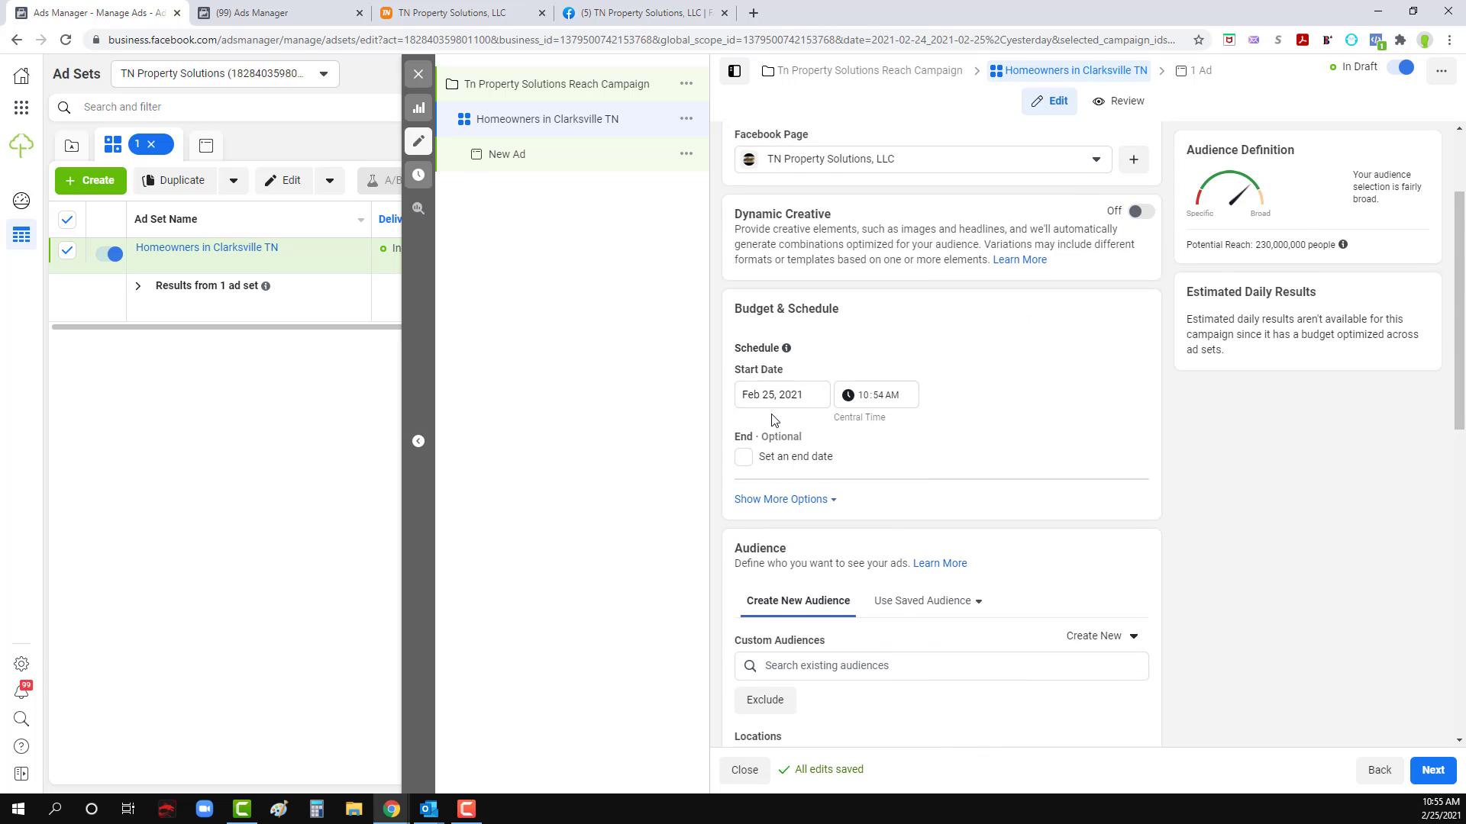
scroll(772, 419, "down", 2)
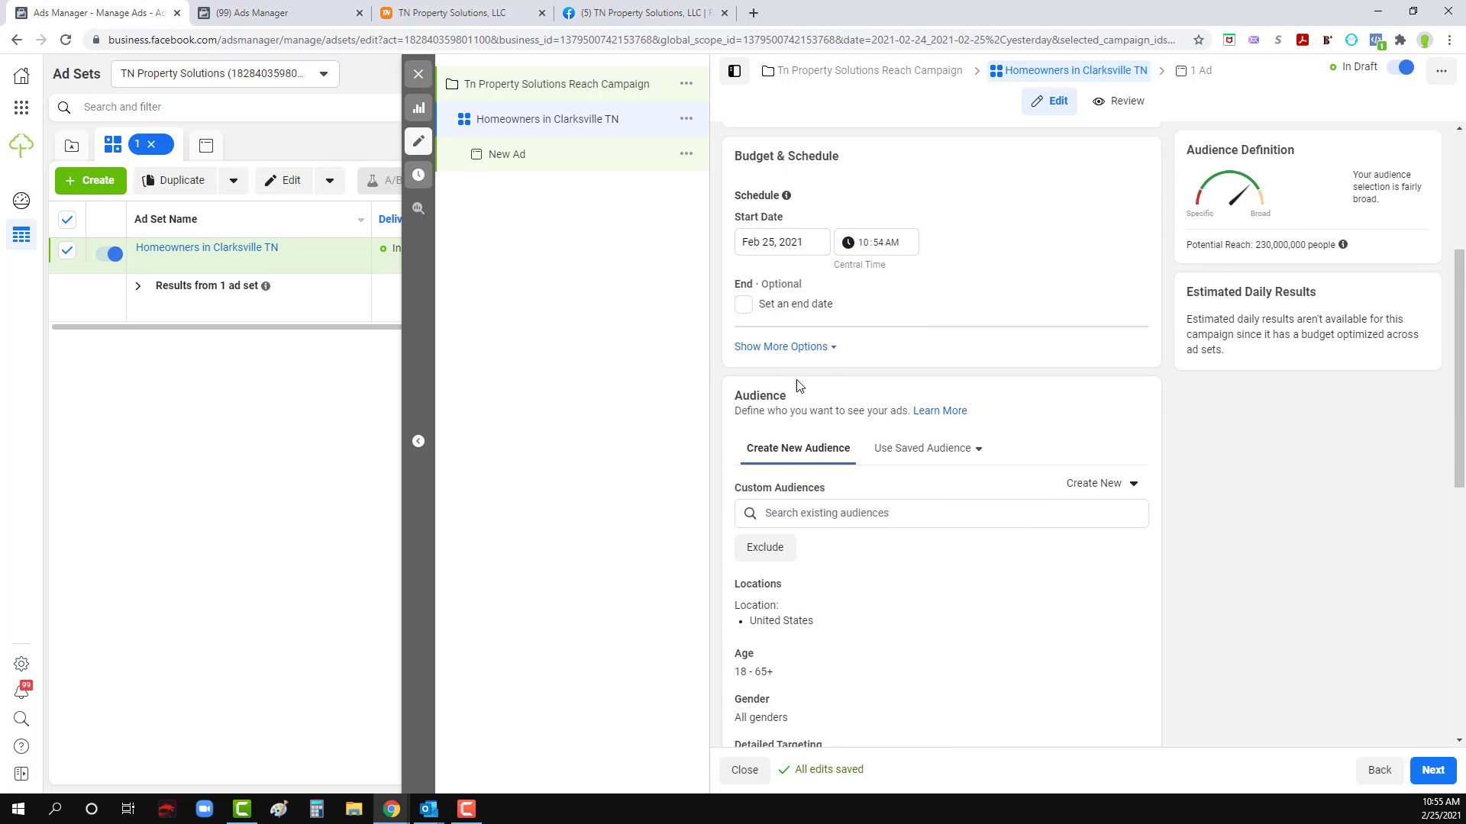
Step: Check the existing custom audiences and set the ad set's location targeting to people living in this location
left_click(812, 512)
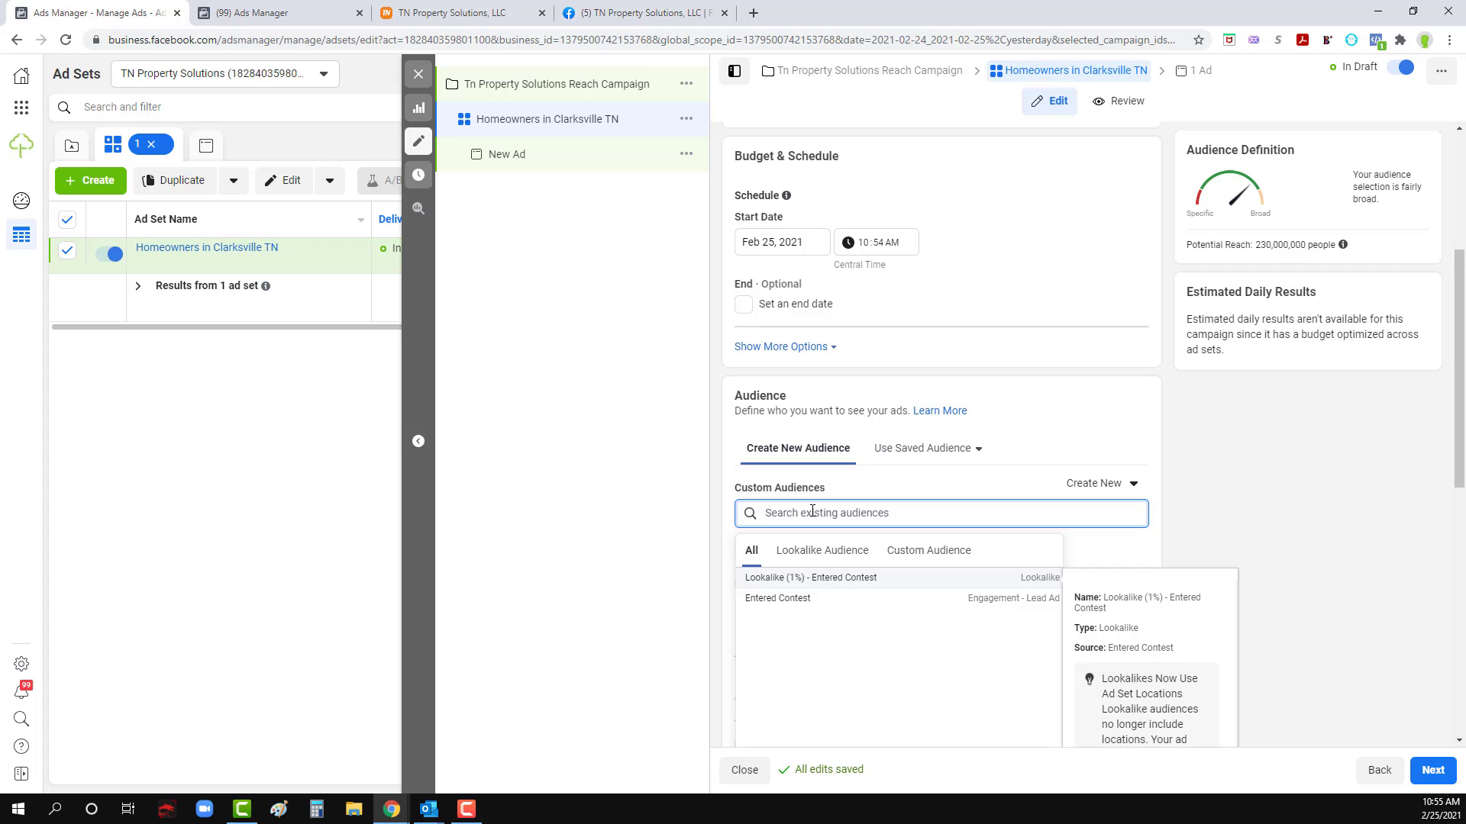
left_click(875, 483)
scroll(876, 500, "down", 2)
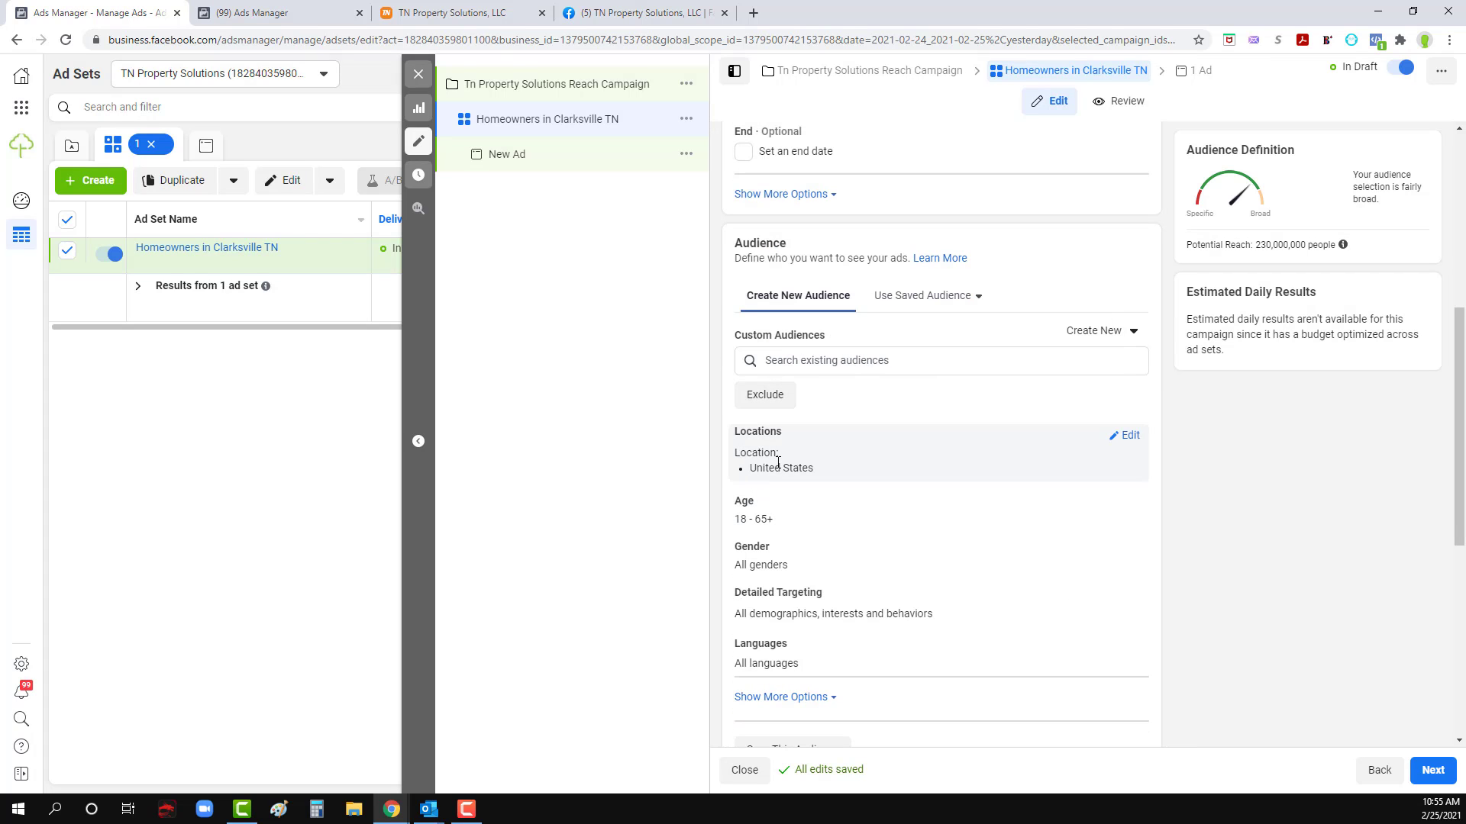
left_click(1127, 441)
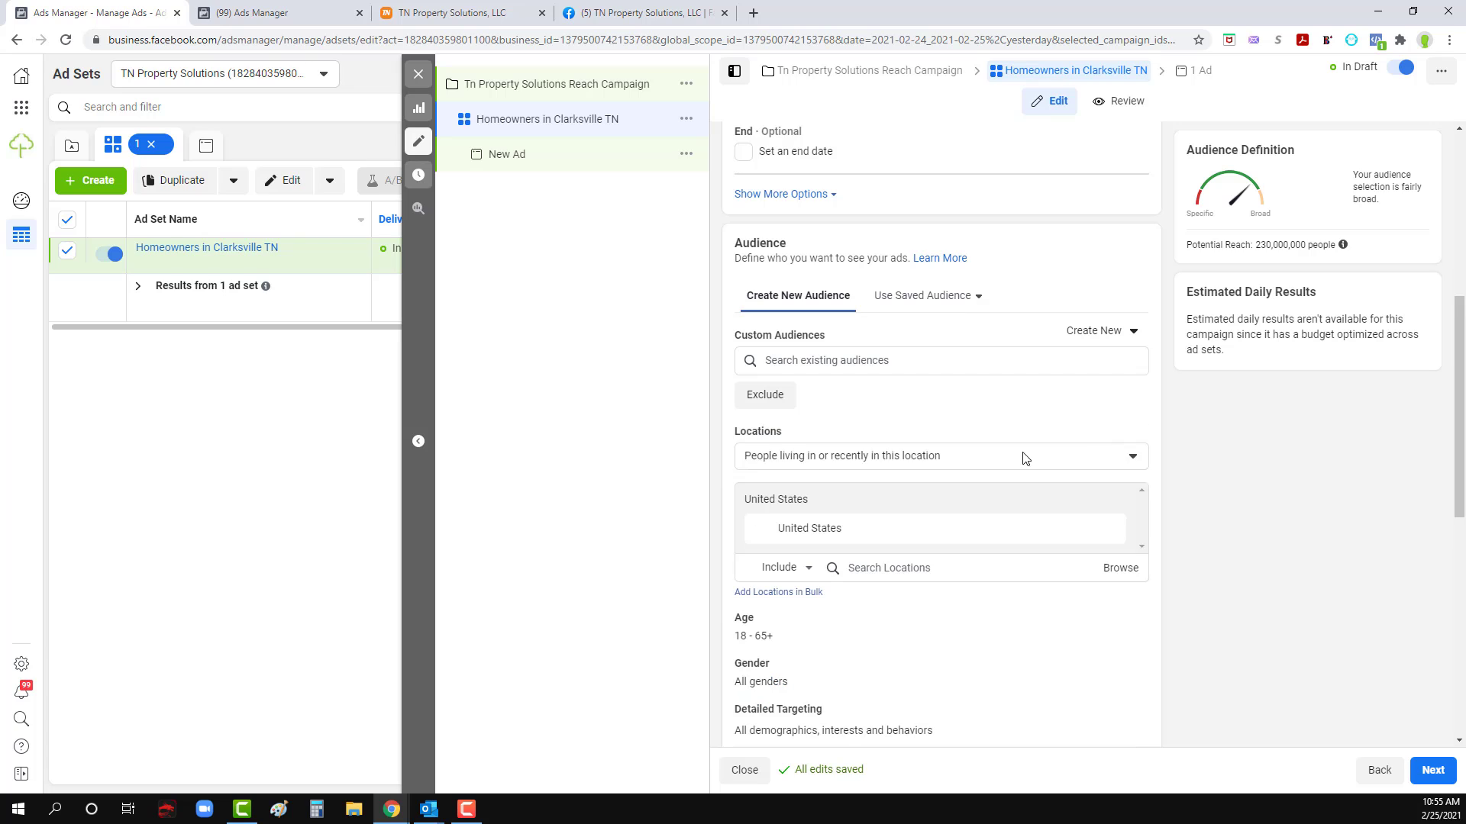
left_click(862, 457)
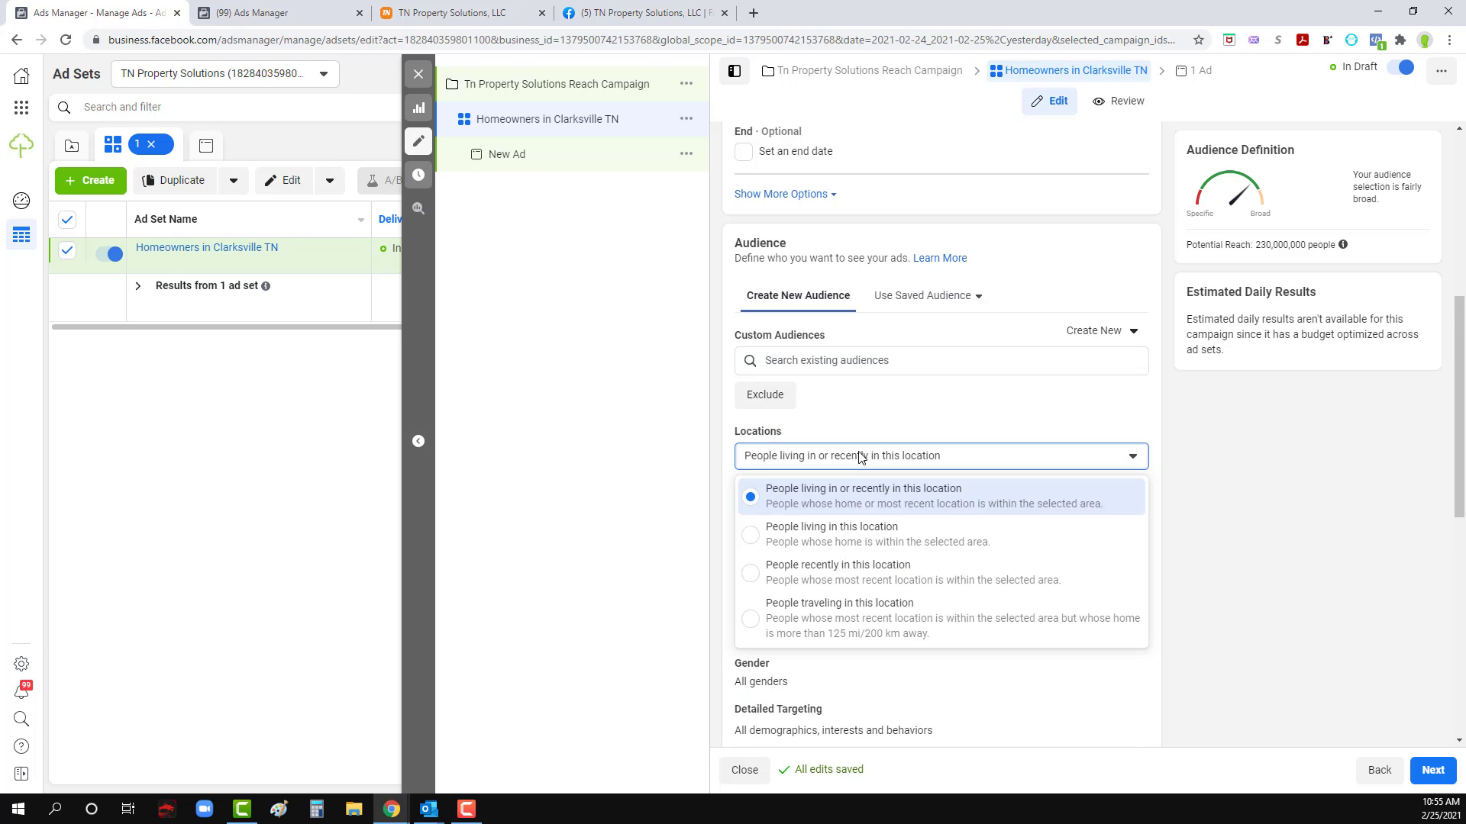
left_click(804, 545)
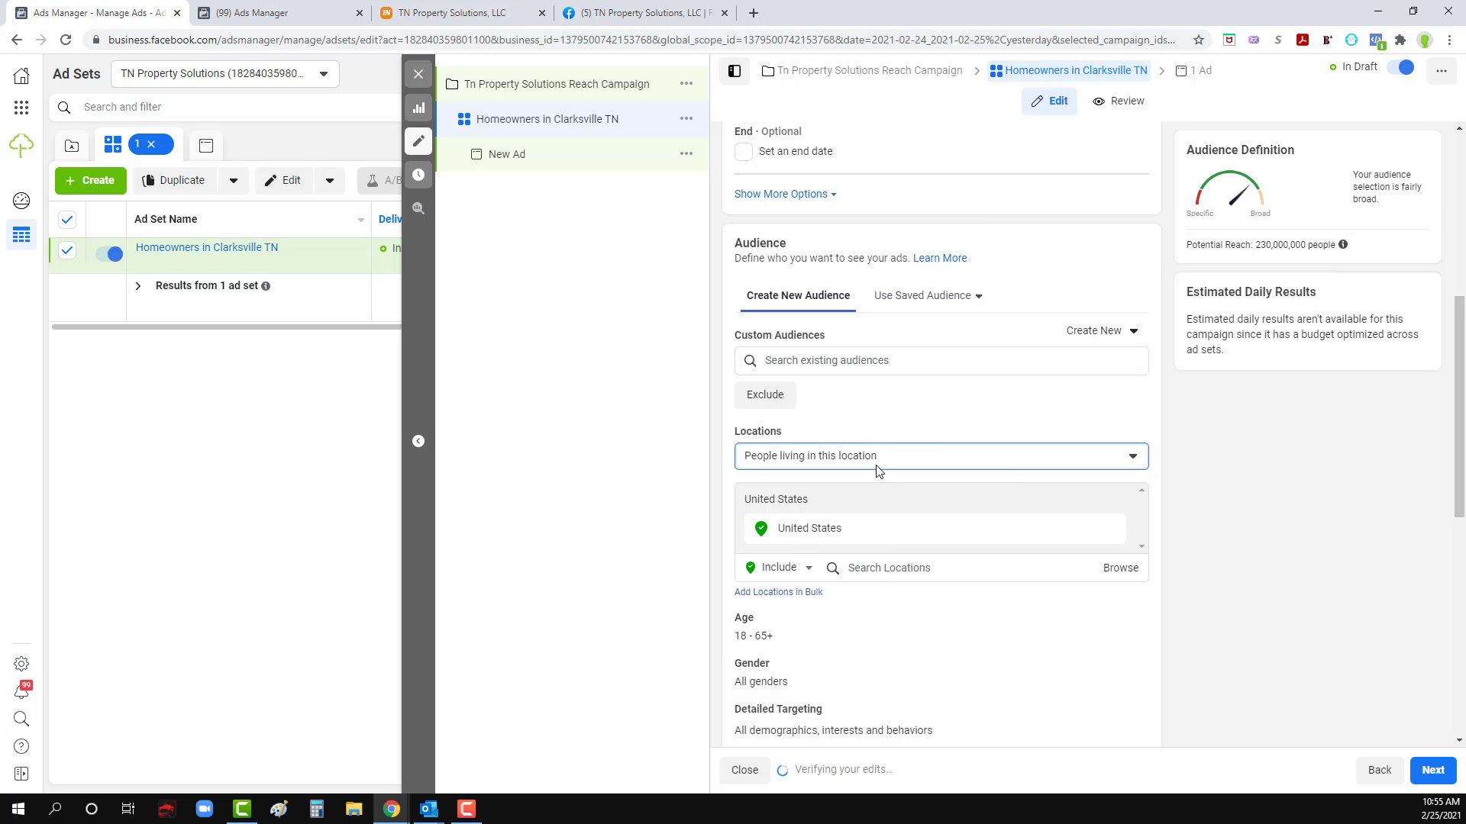
Step: Set the targeted location to Clarksville, Tennessee, found by searching "clarksville", with a radius of 20 mi
left_click(878, 569)
type("clarks")
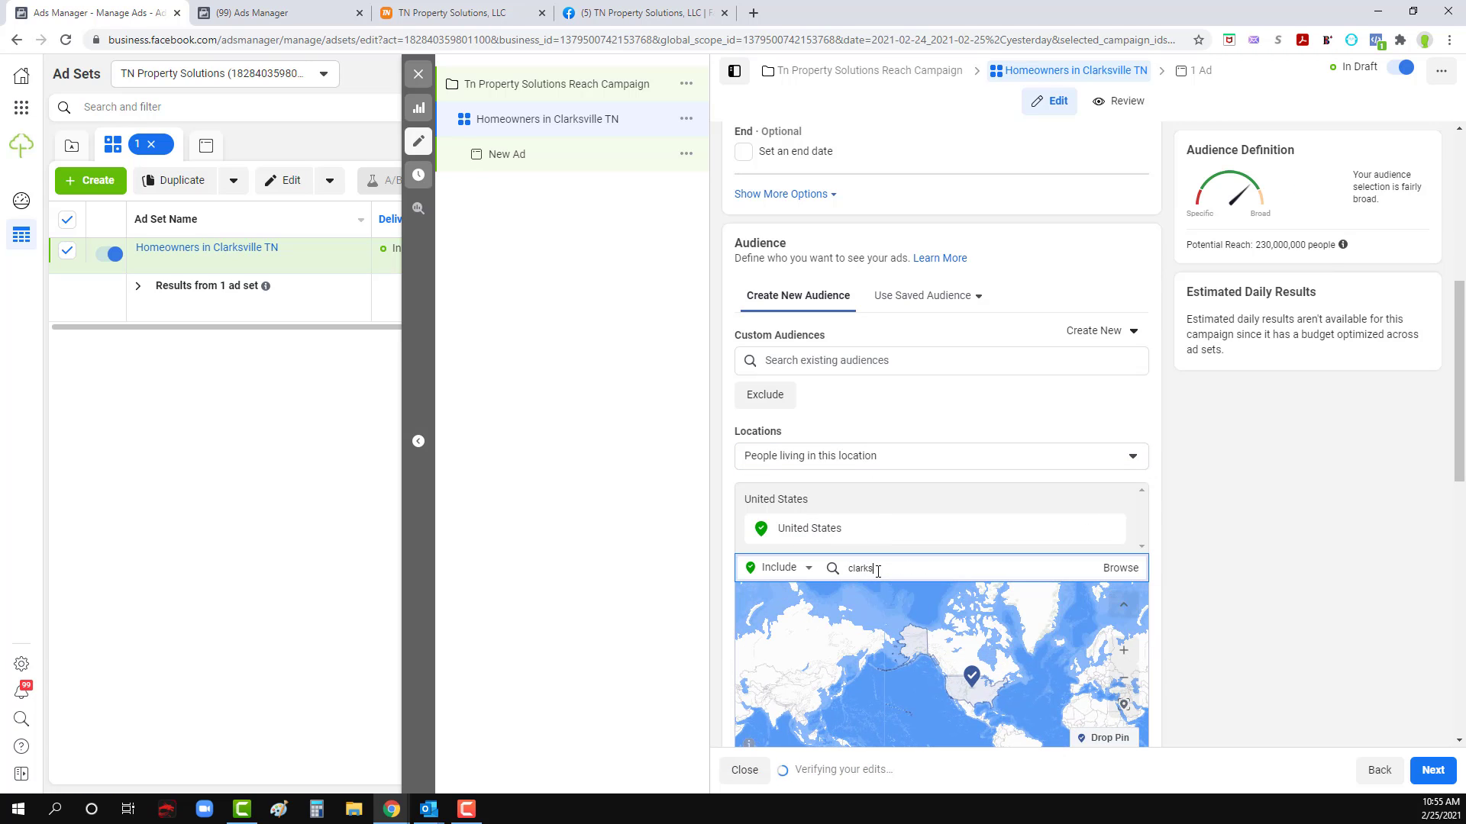
type("ville")
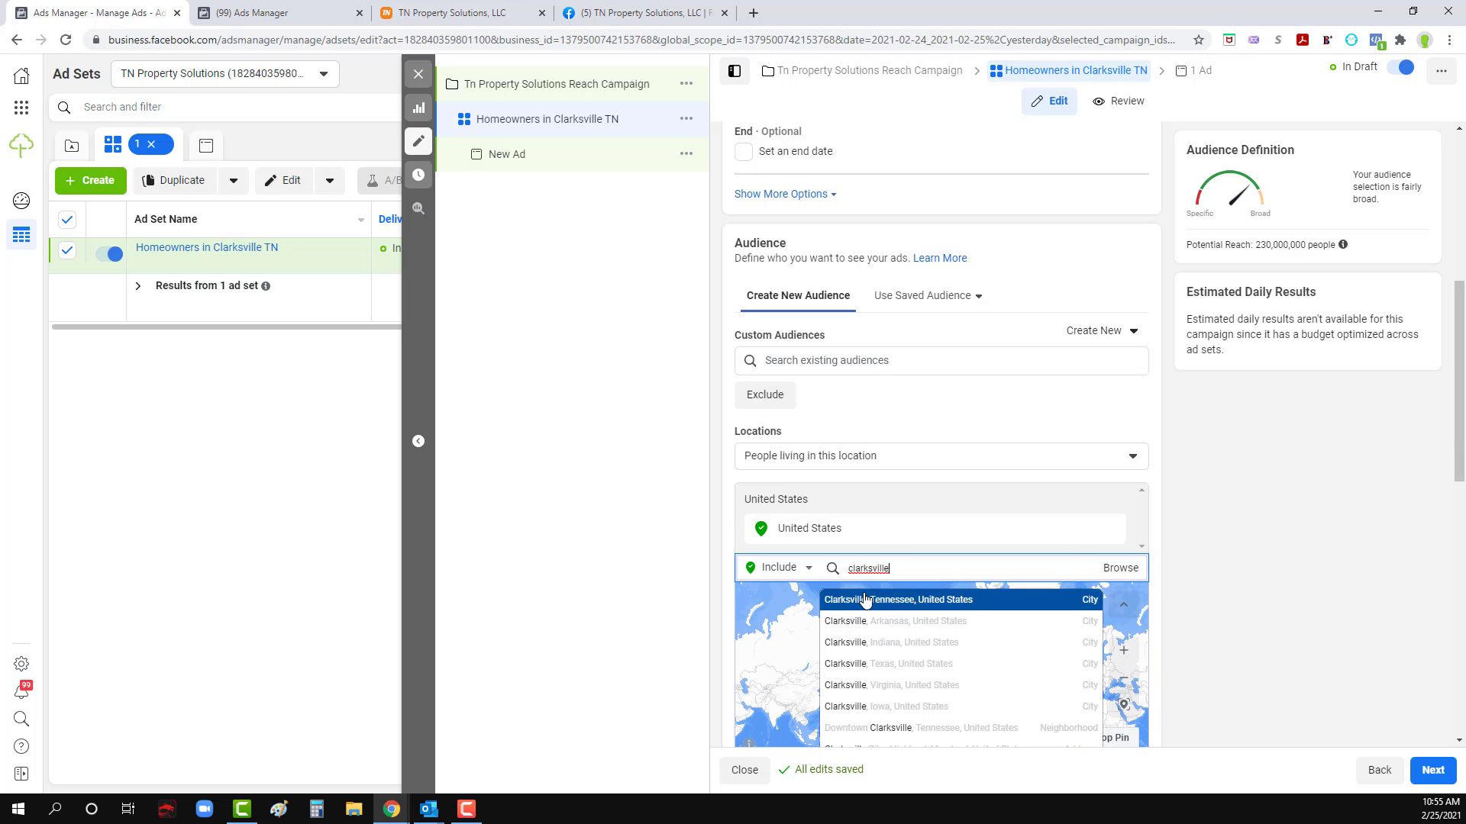
left_click(870, 594)
scroll(870, 594, "down", 2)
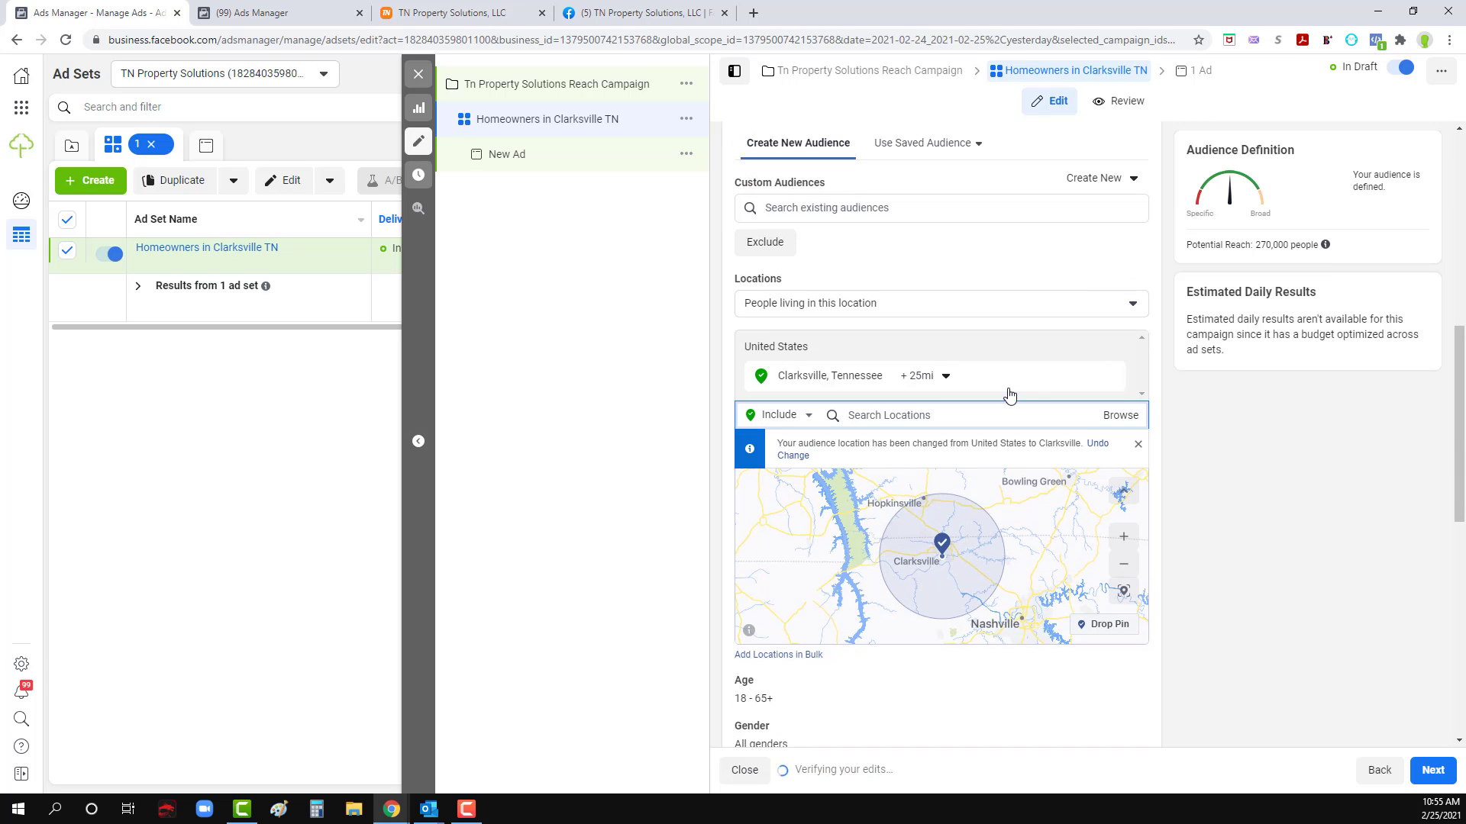
left_click(945, 375)
left_click_drag(938, 467, 939, 471)
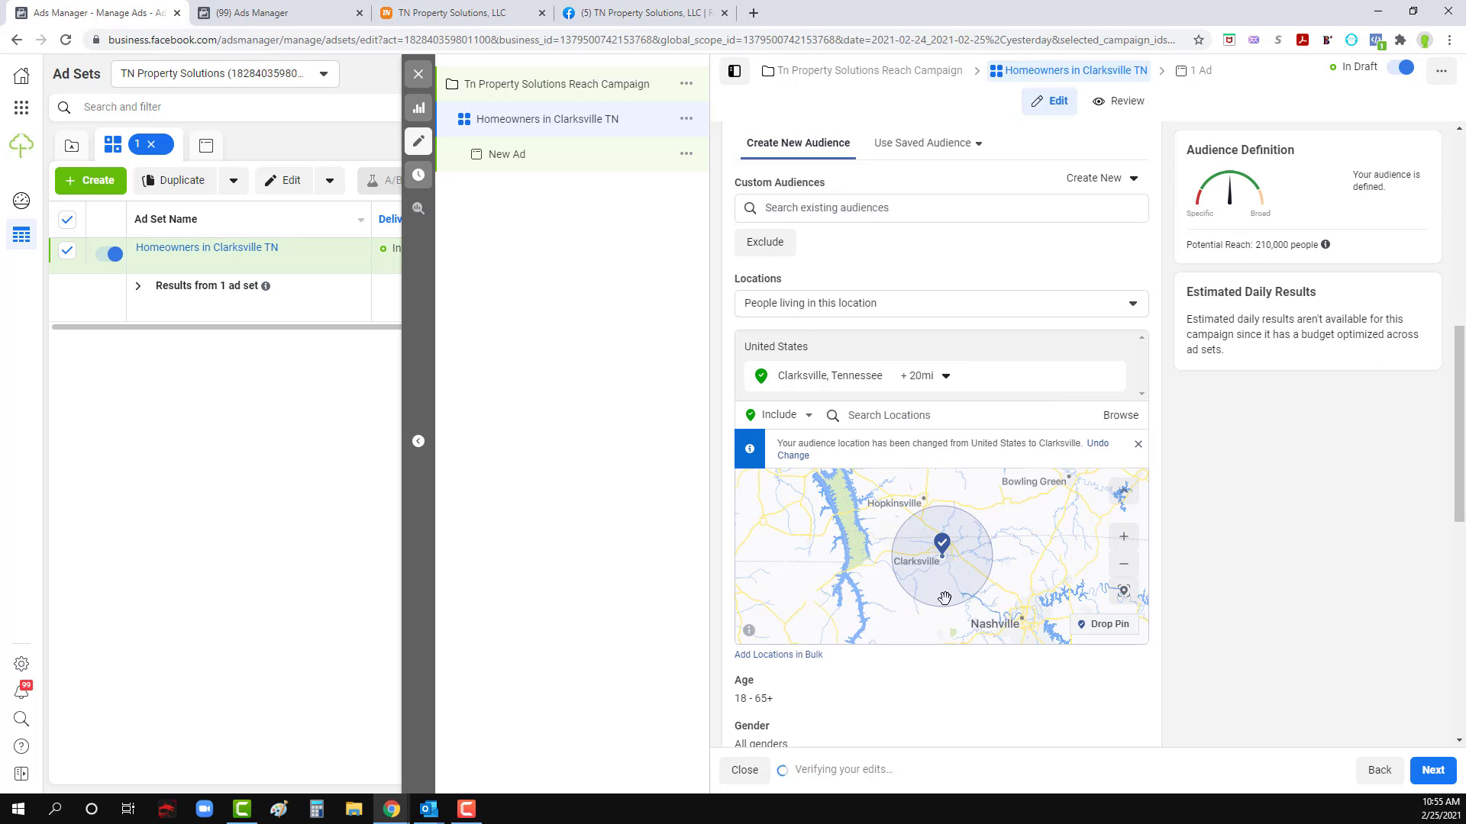
Step: Search the detailed targeting options for "homeowners" and add the homeowner interest
scroll(936, 689, "down", 2)
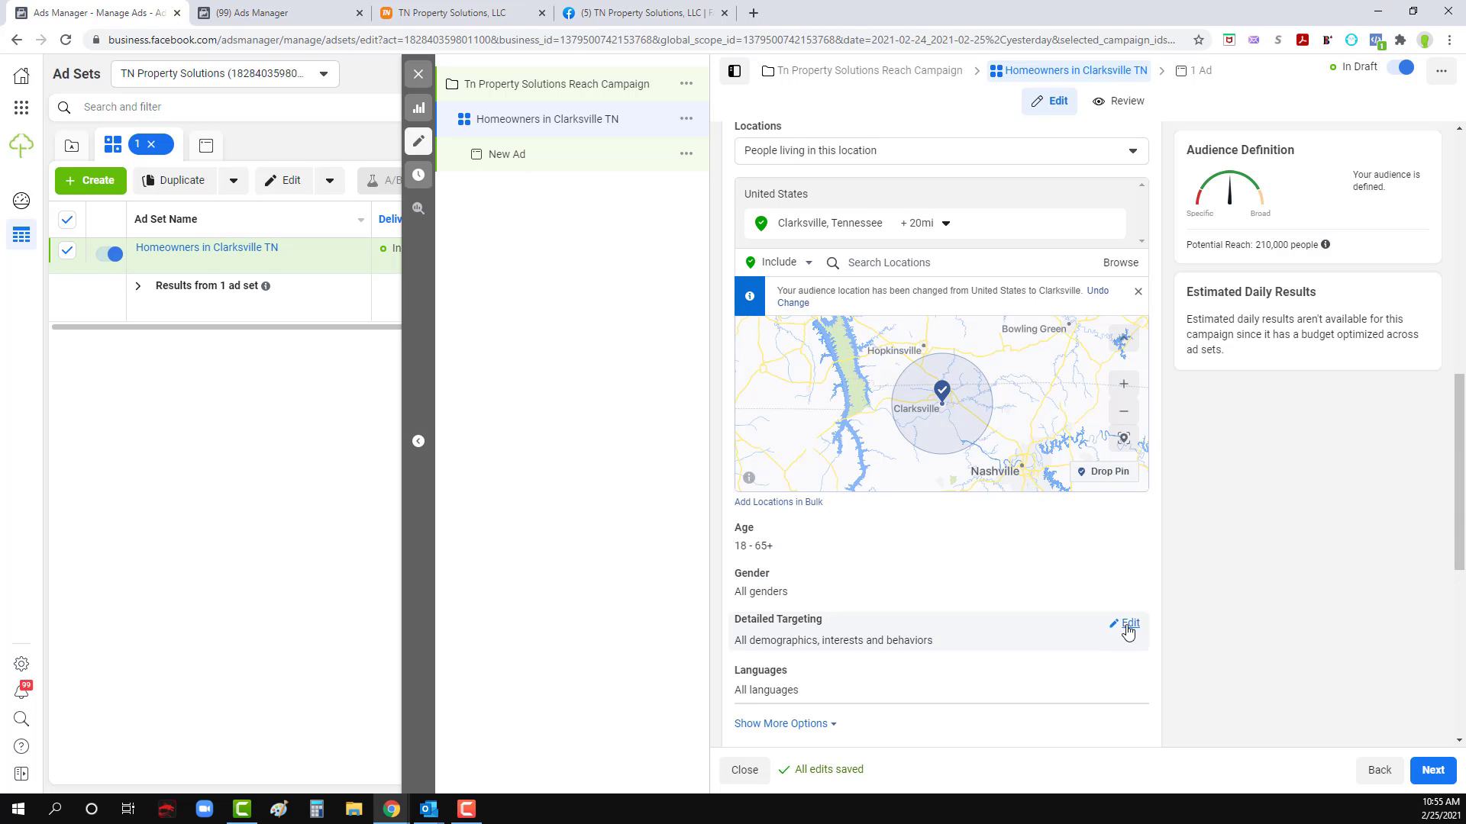
left_click(1125, 624)
left_click(938, 661)
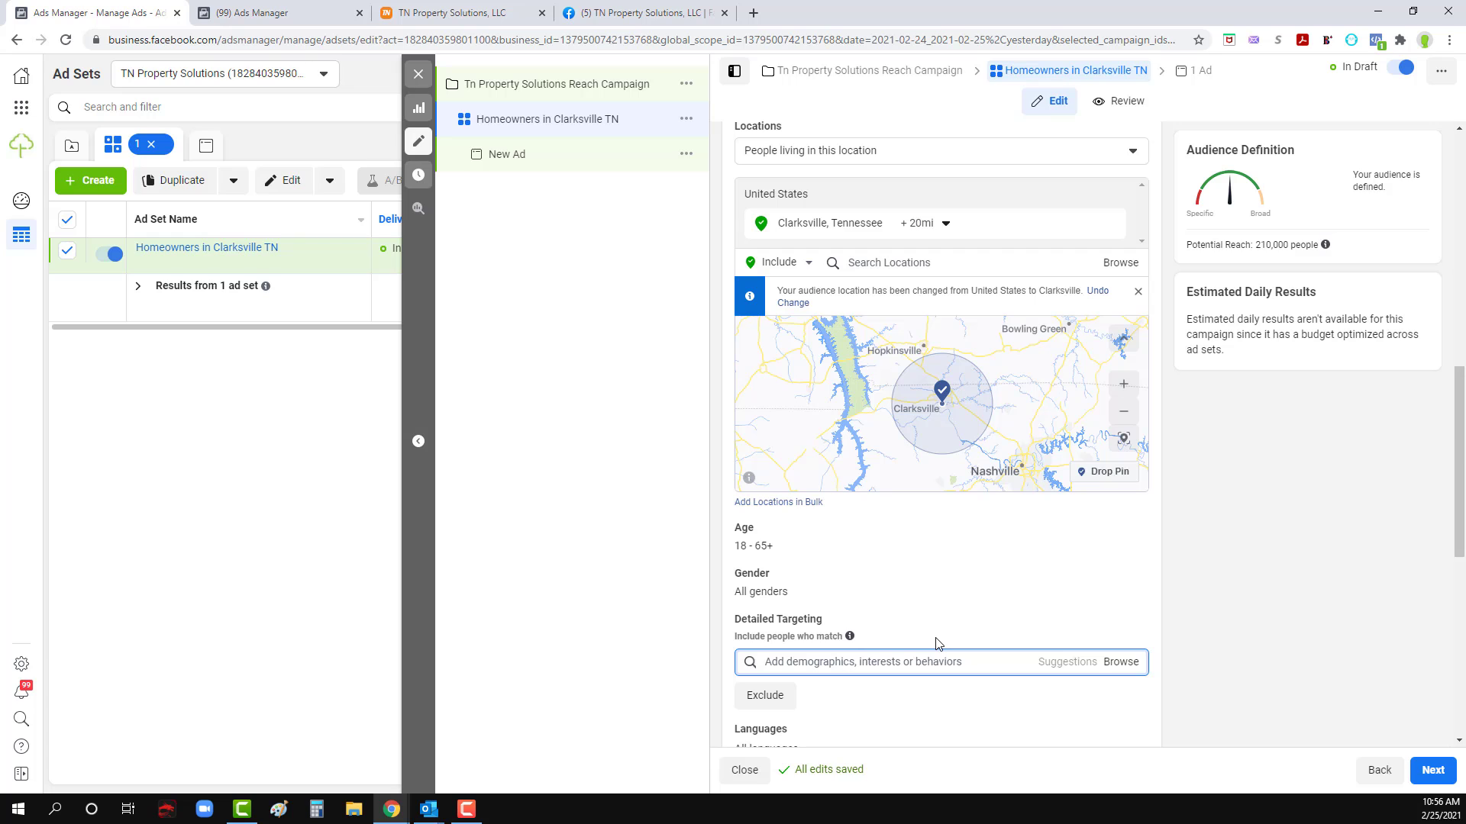
type("homeowners")
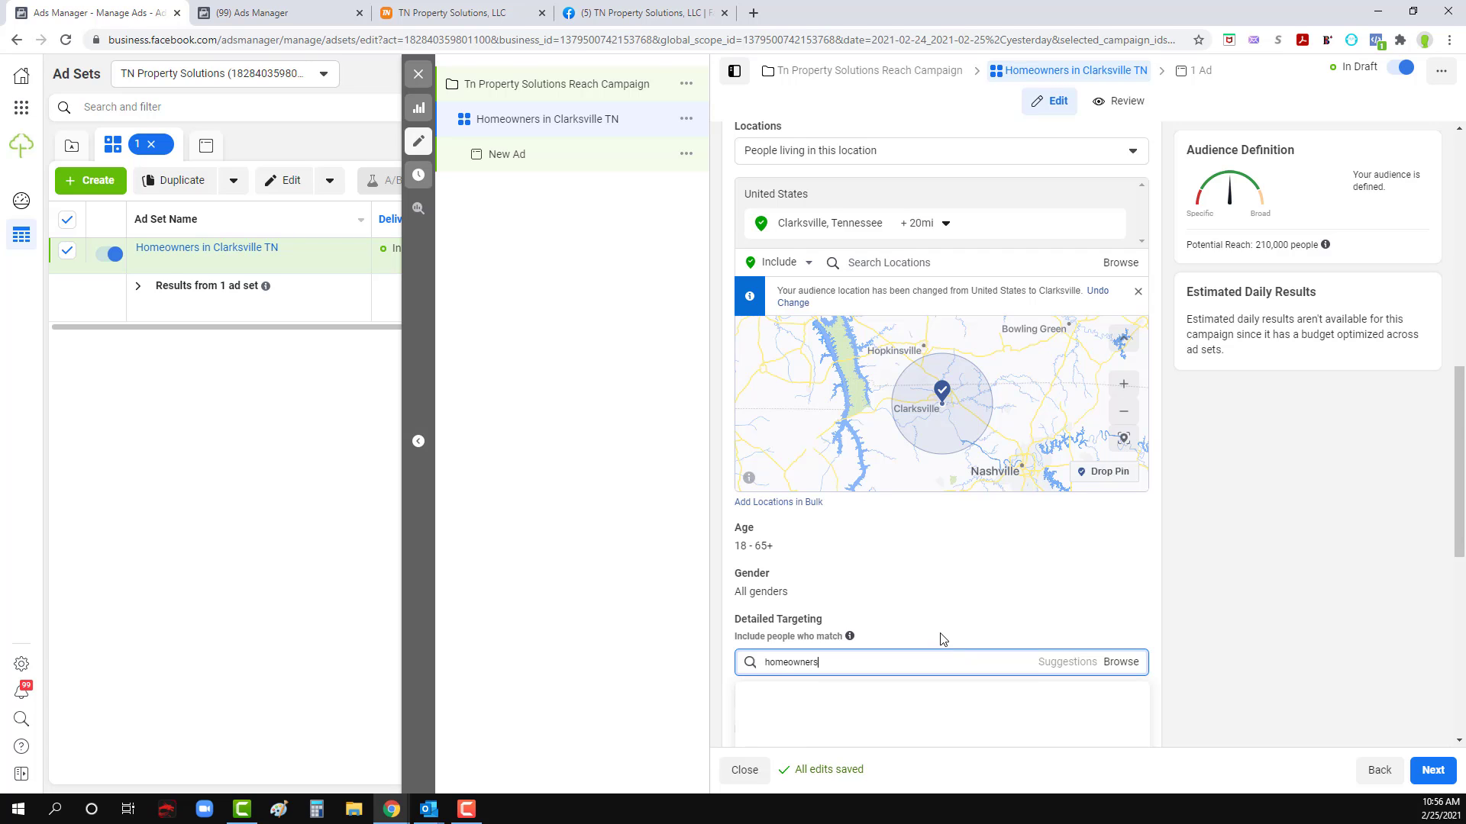
scroll(943, 640, "down", 3)
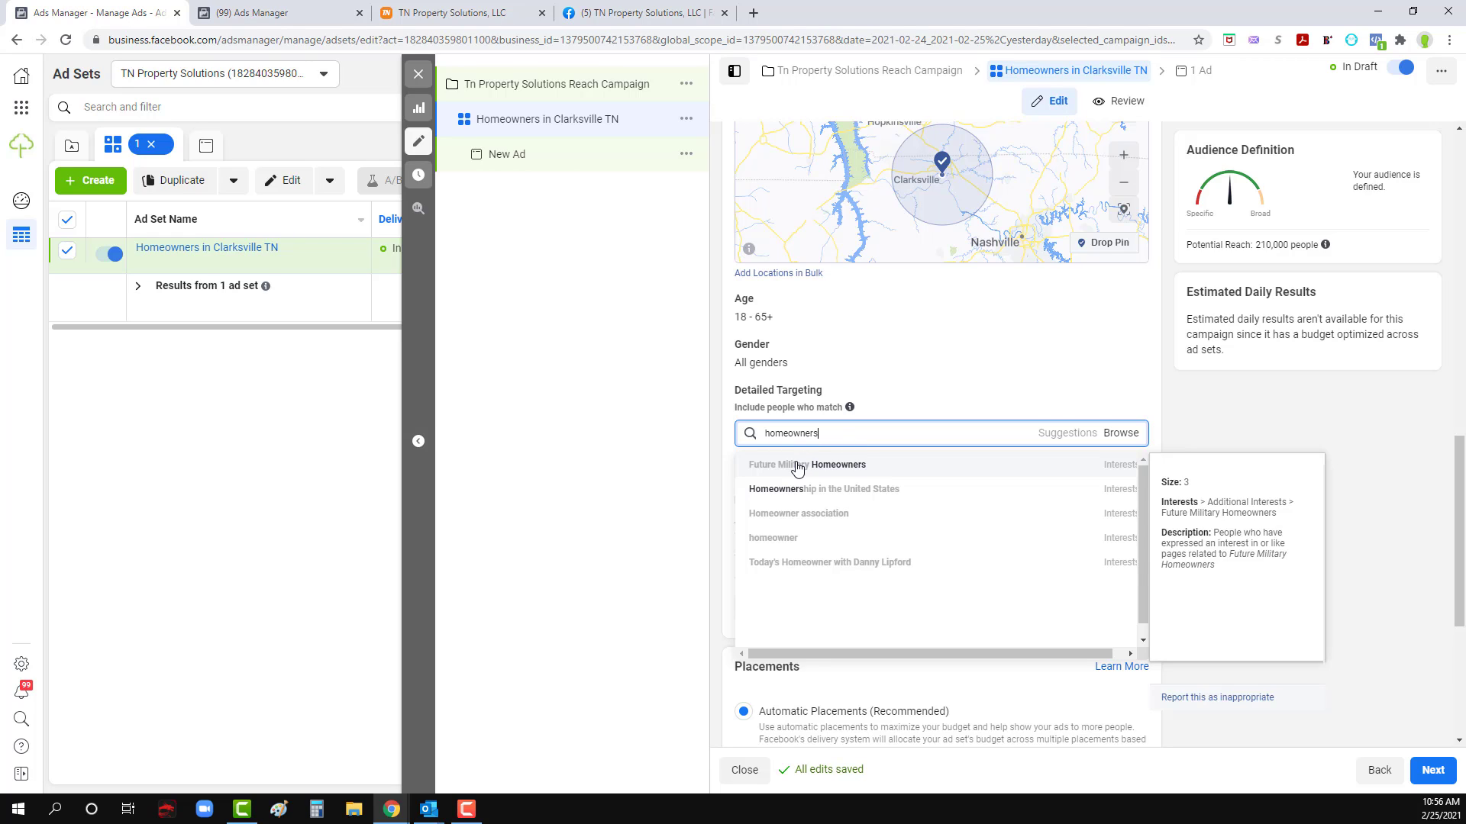
left_click(789, 539)
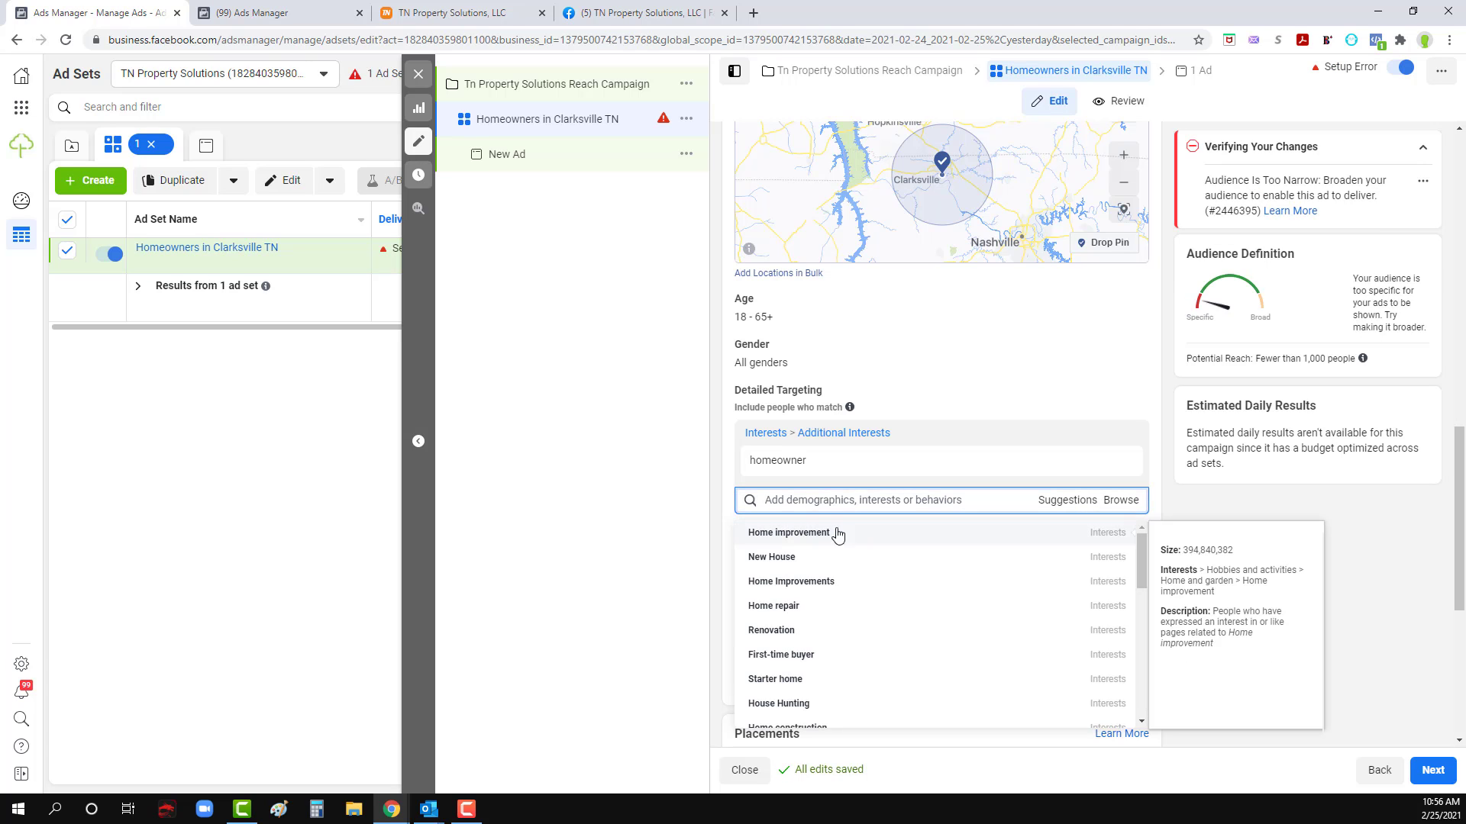
Step: Add the suggested interests Home improvement, Renovation and Home repair to the detailed targeting
left_click(799, 540)
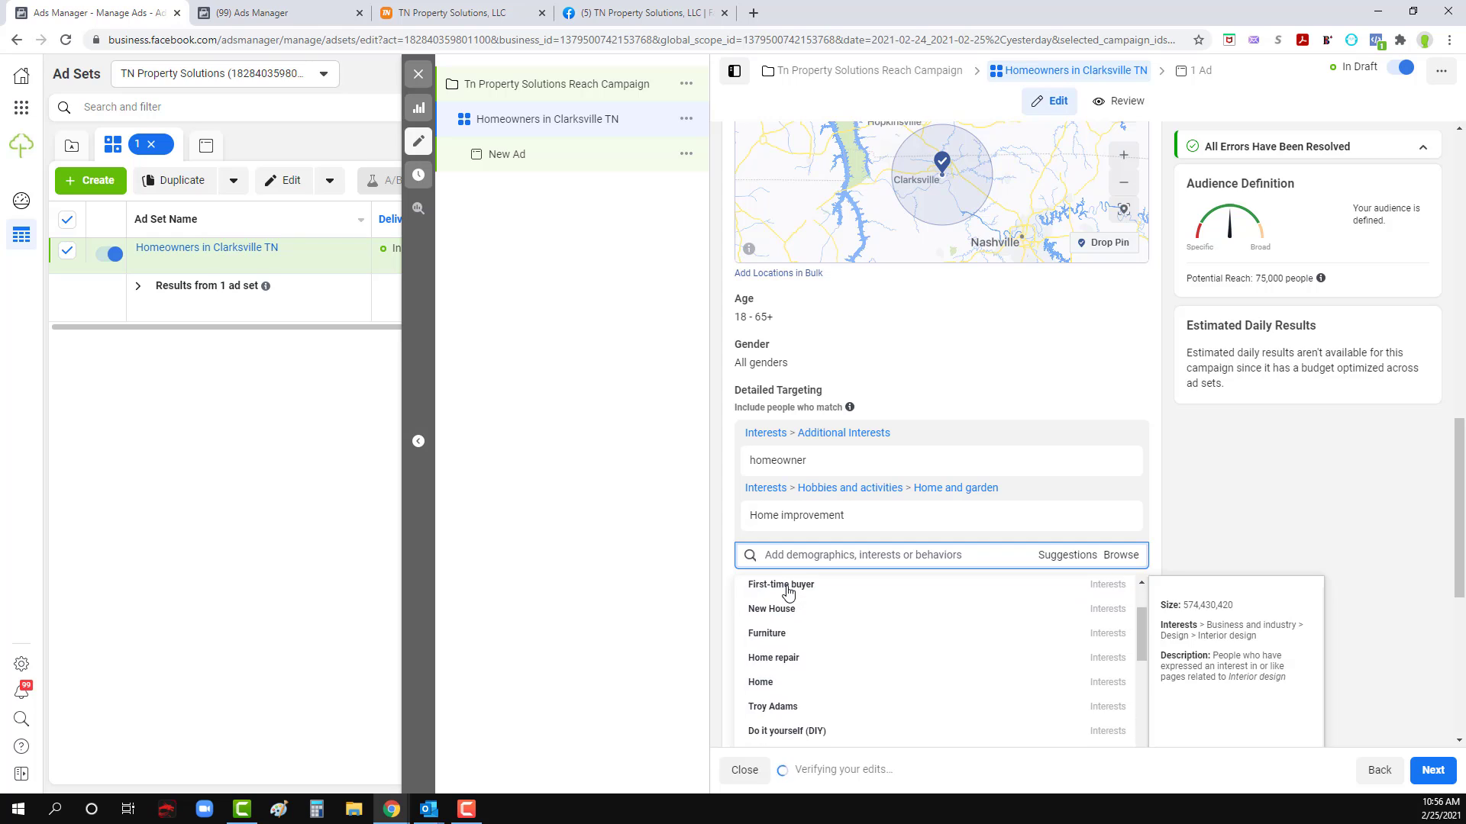
scroll(807, 599, "up", 1)
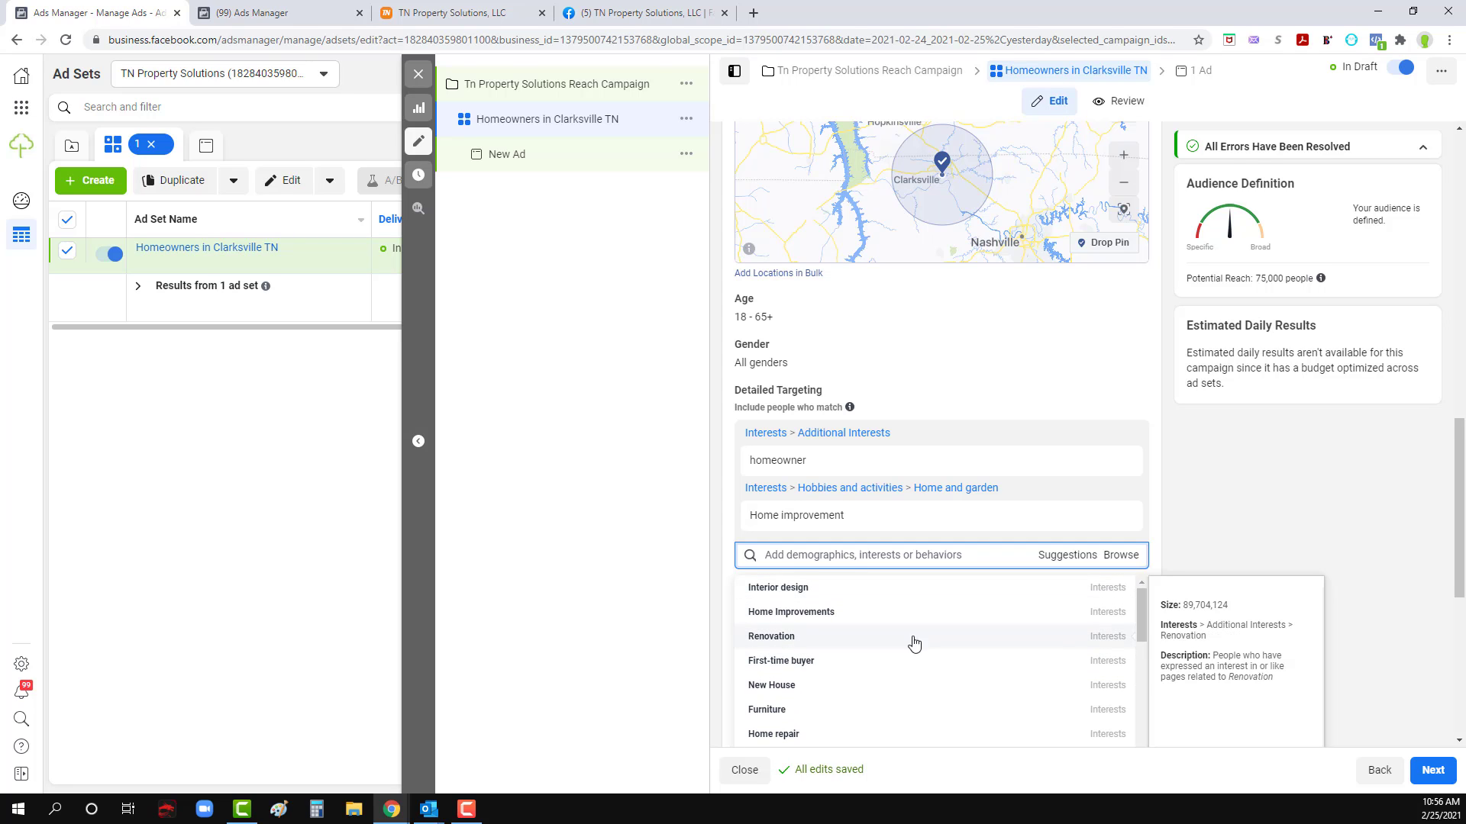
left_click(774, 637)
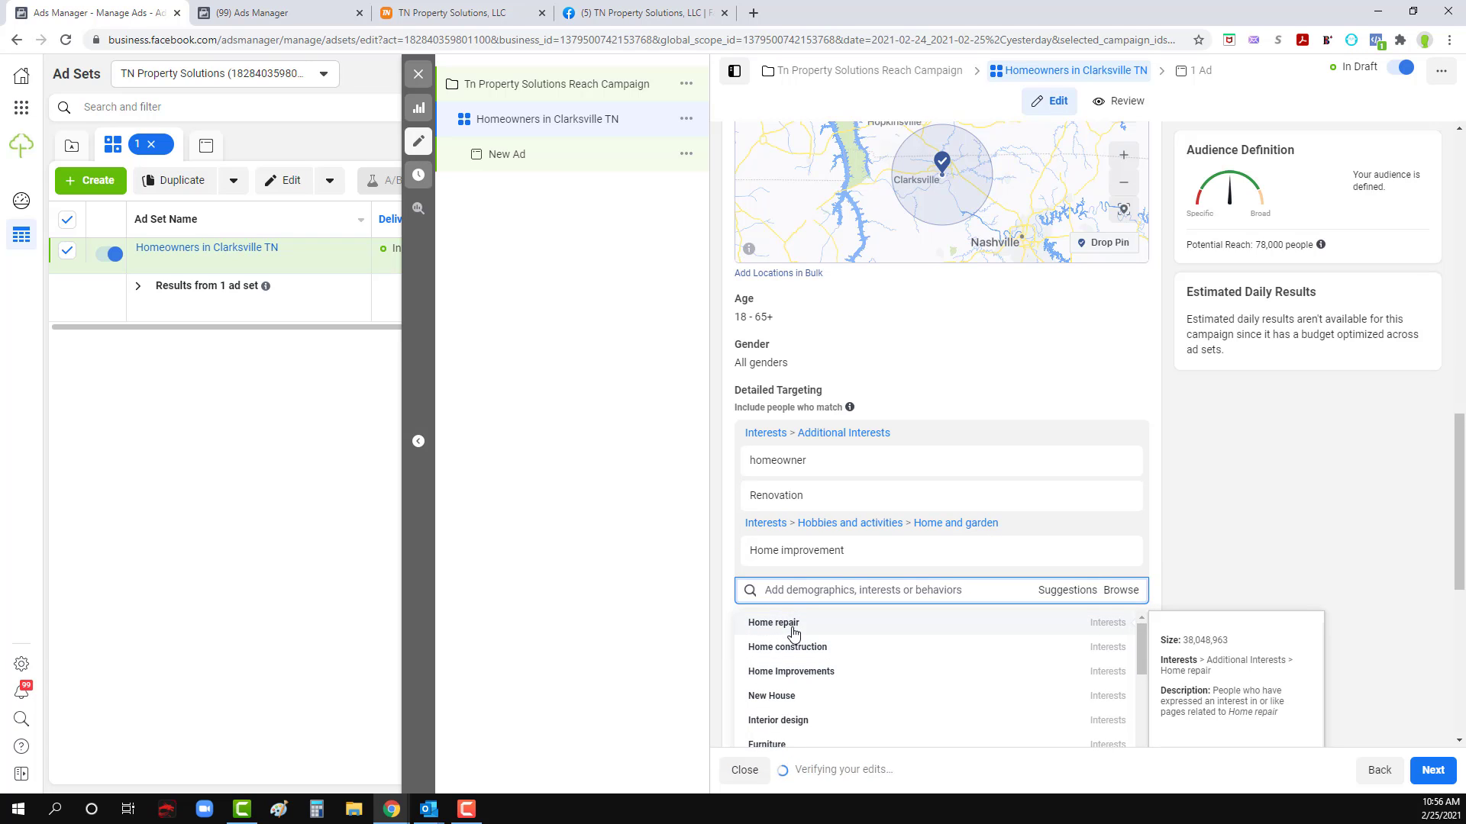
left_click(794, 634)
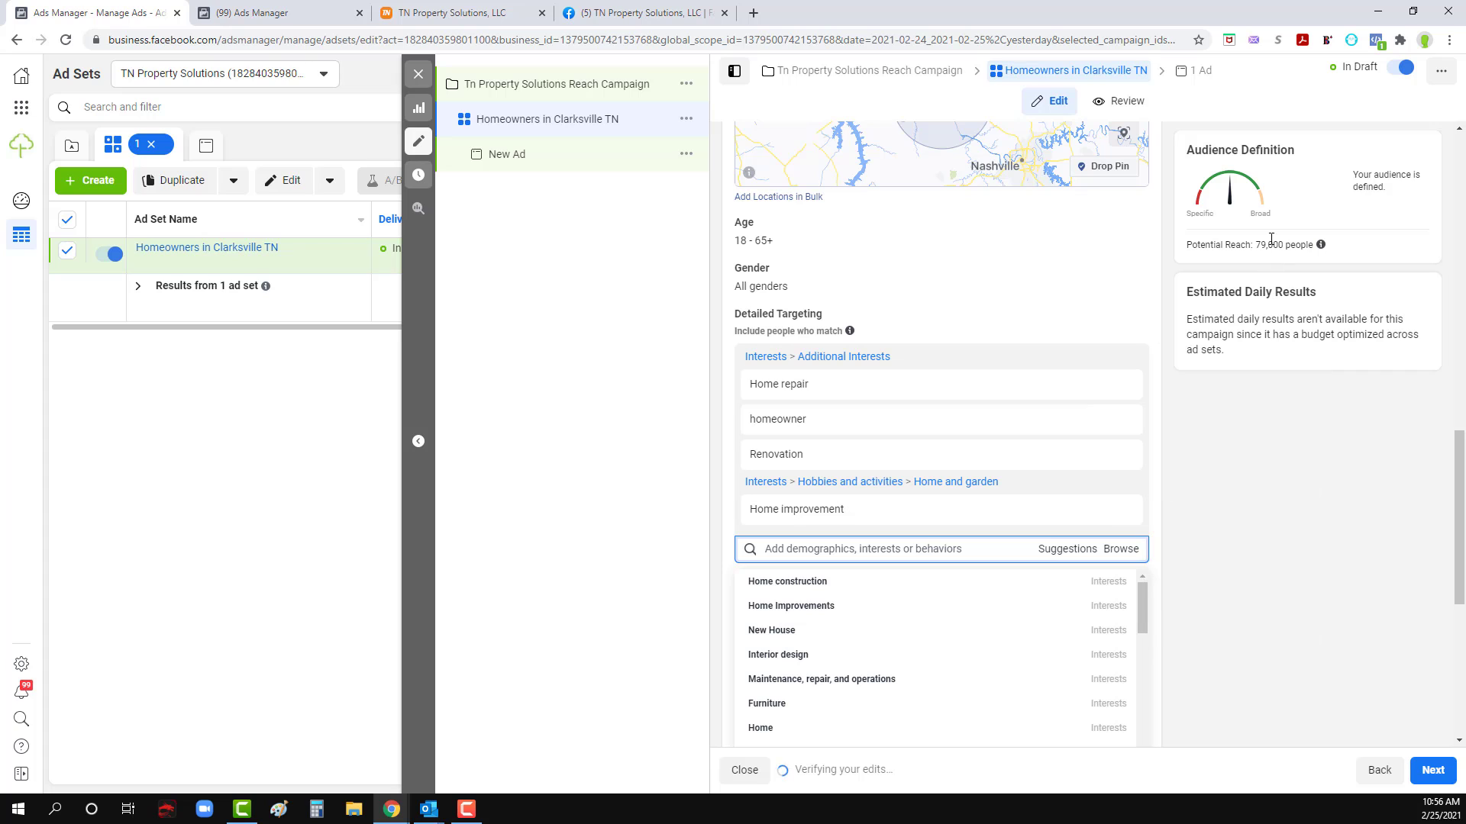
Step: Try the New House interest in the detailed targeting and remove it again
left_click(773, 632)
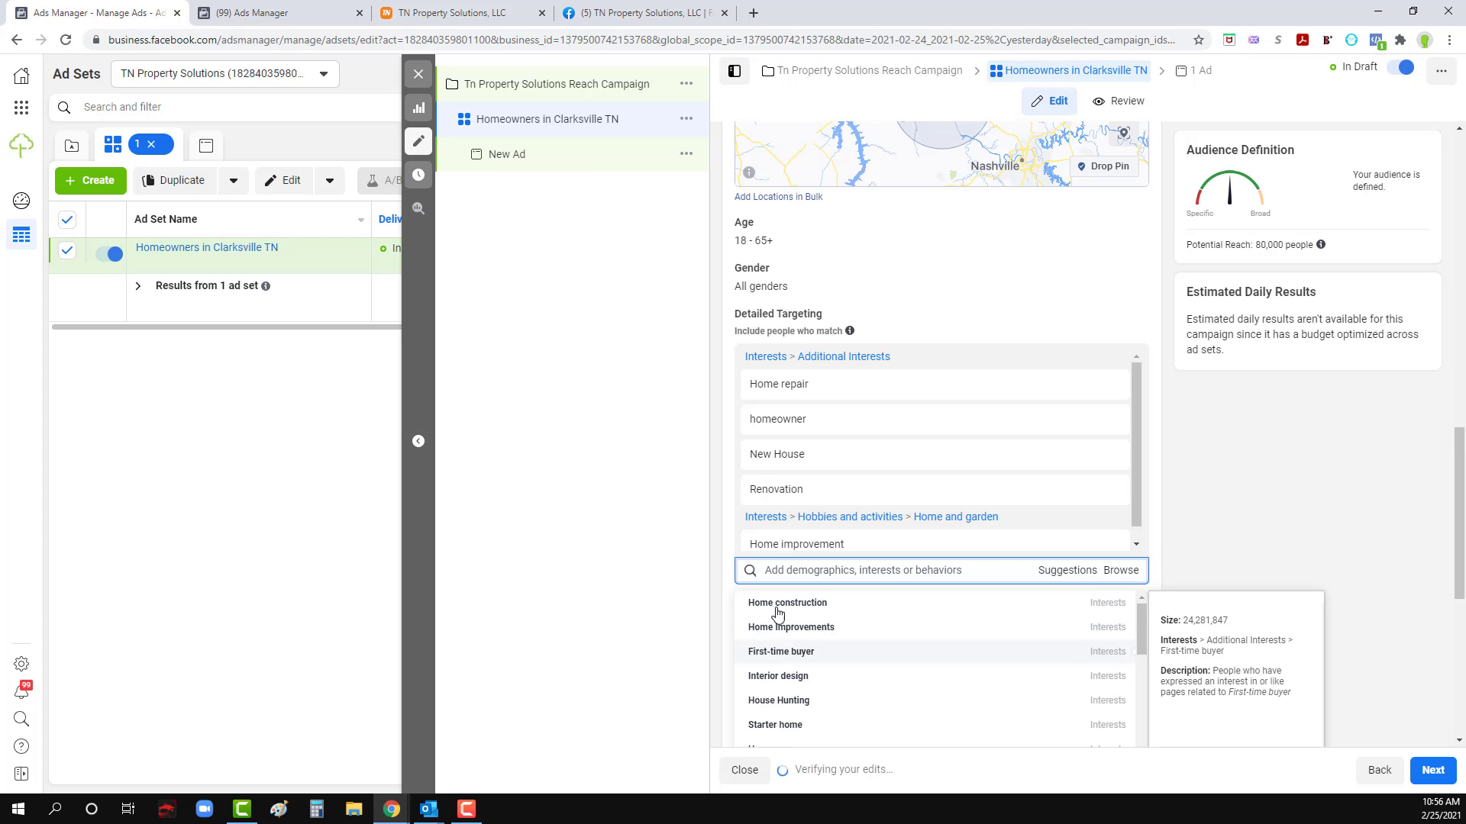
scroll(817, 531, "down", 1)
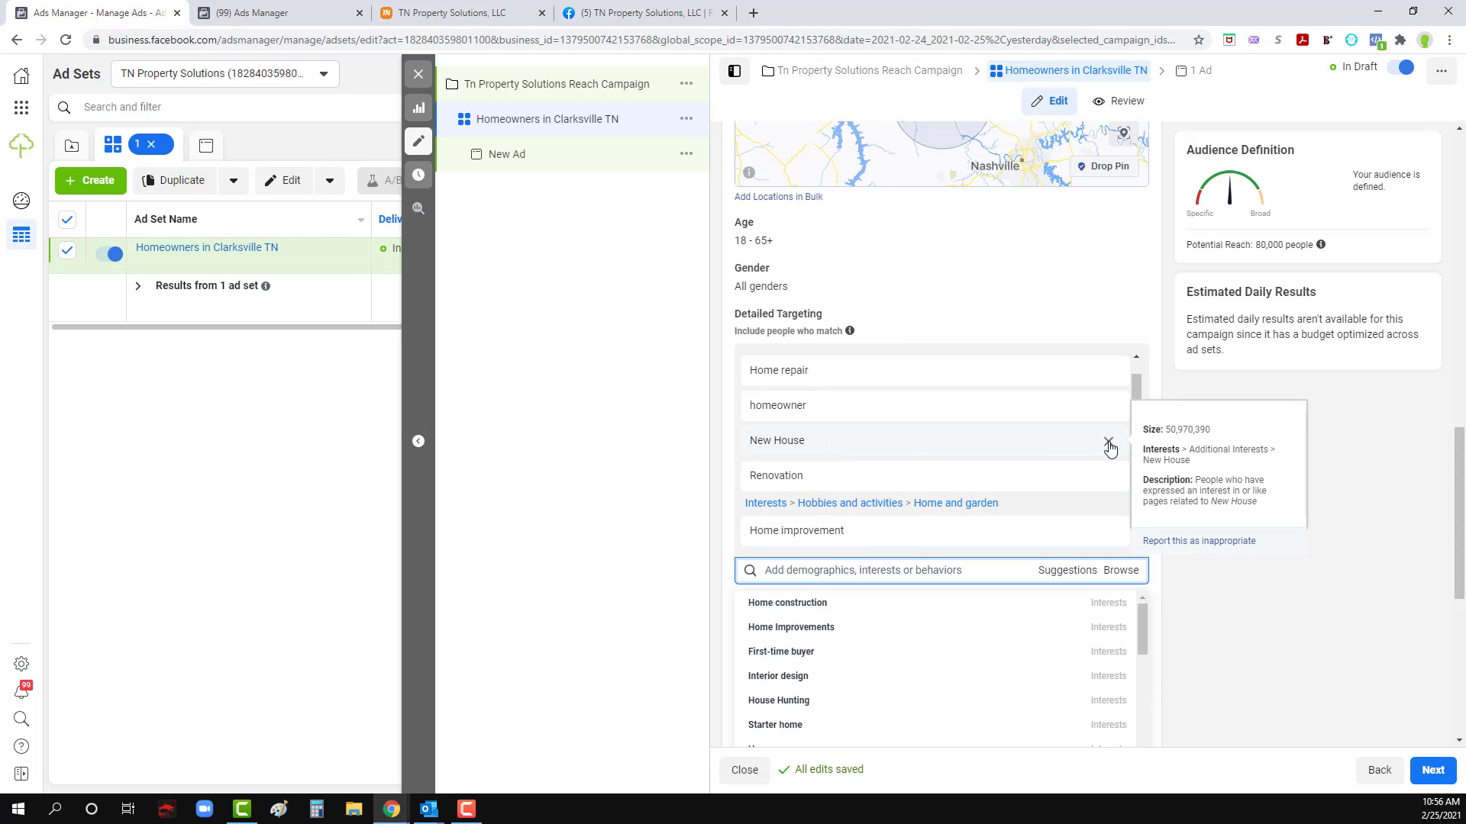
left_click(1107, 444)
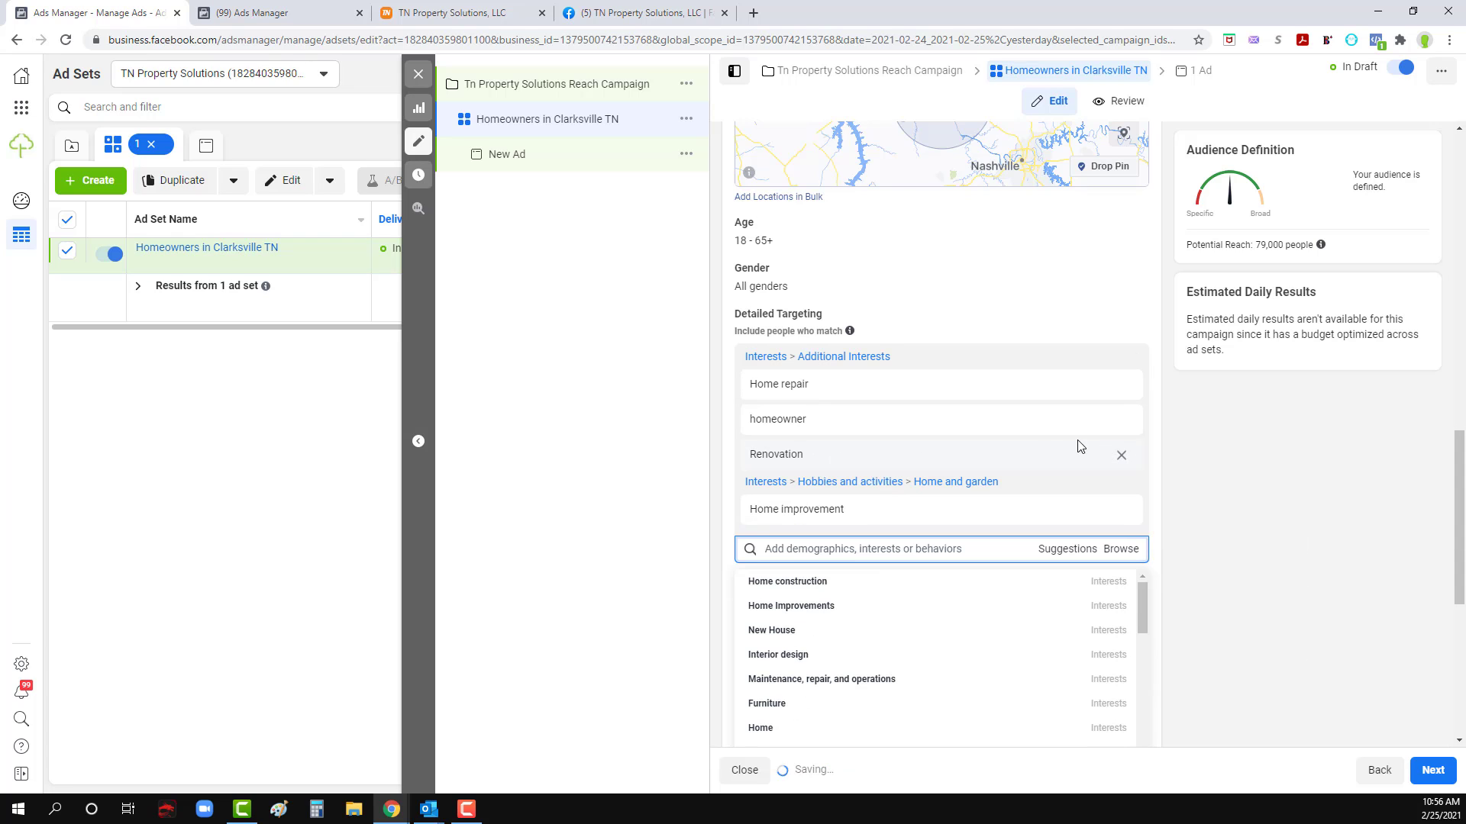
Step: Add the Home Improvements interest, and try out and remove the Maintenance, repair, and operations interest
left_click(800, 615)
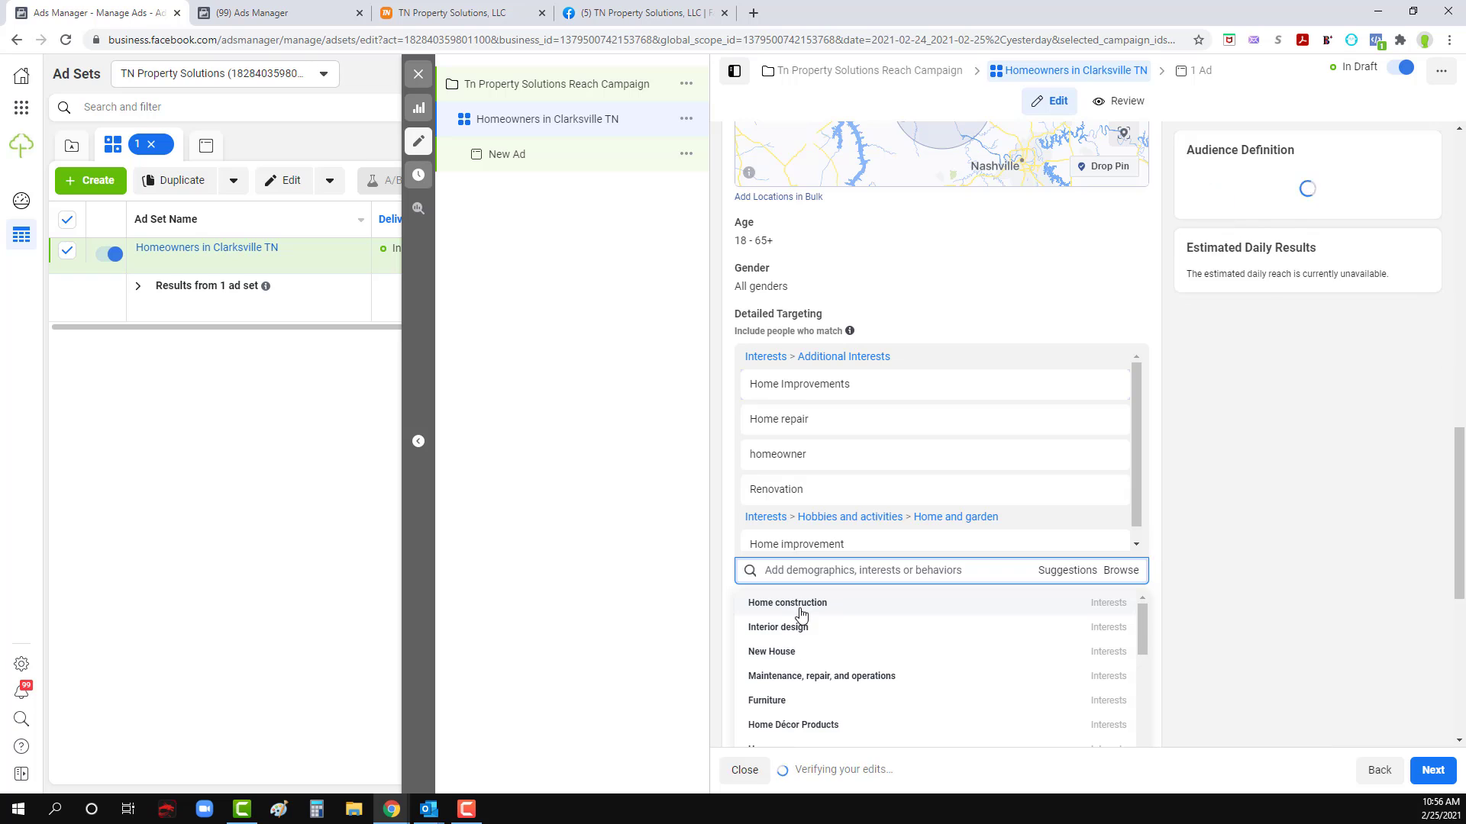
left_click(794, 677)
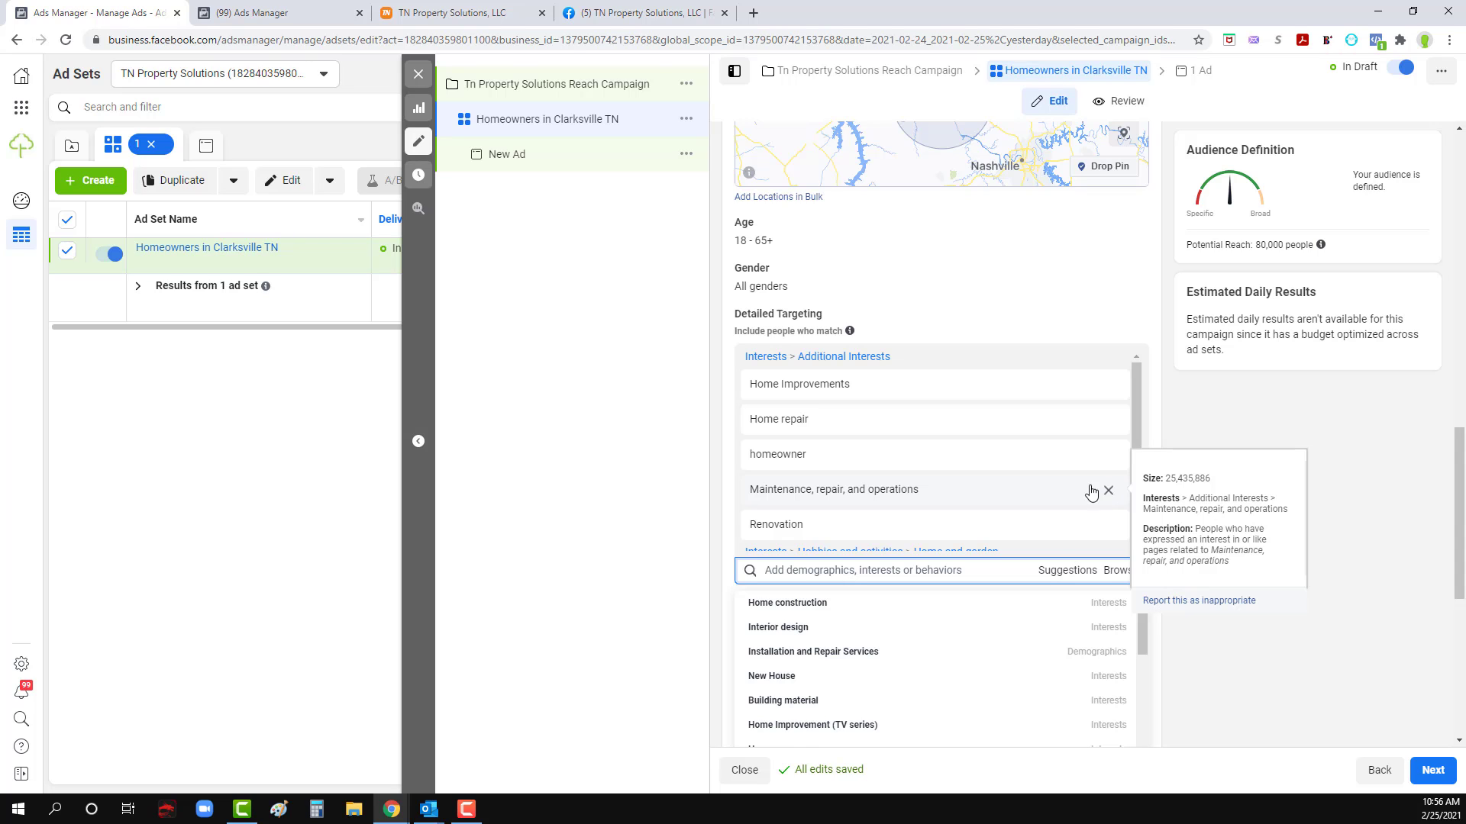
left_click(1109, 492)
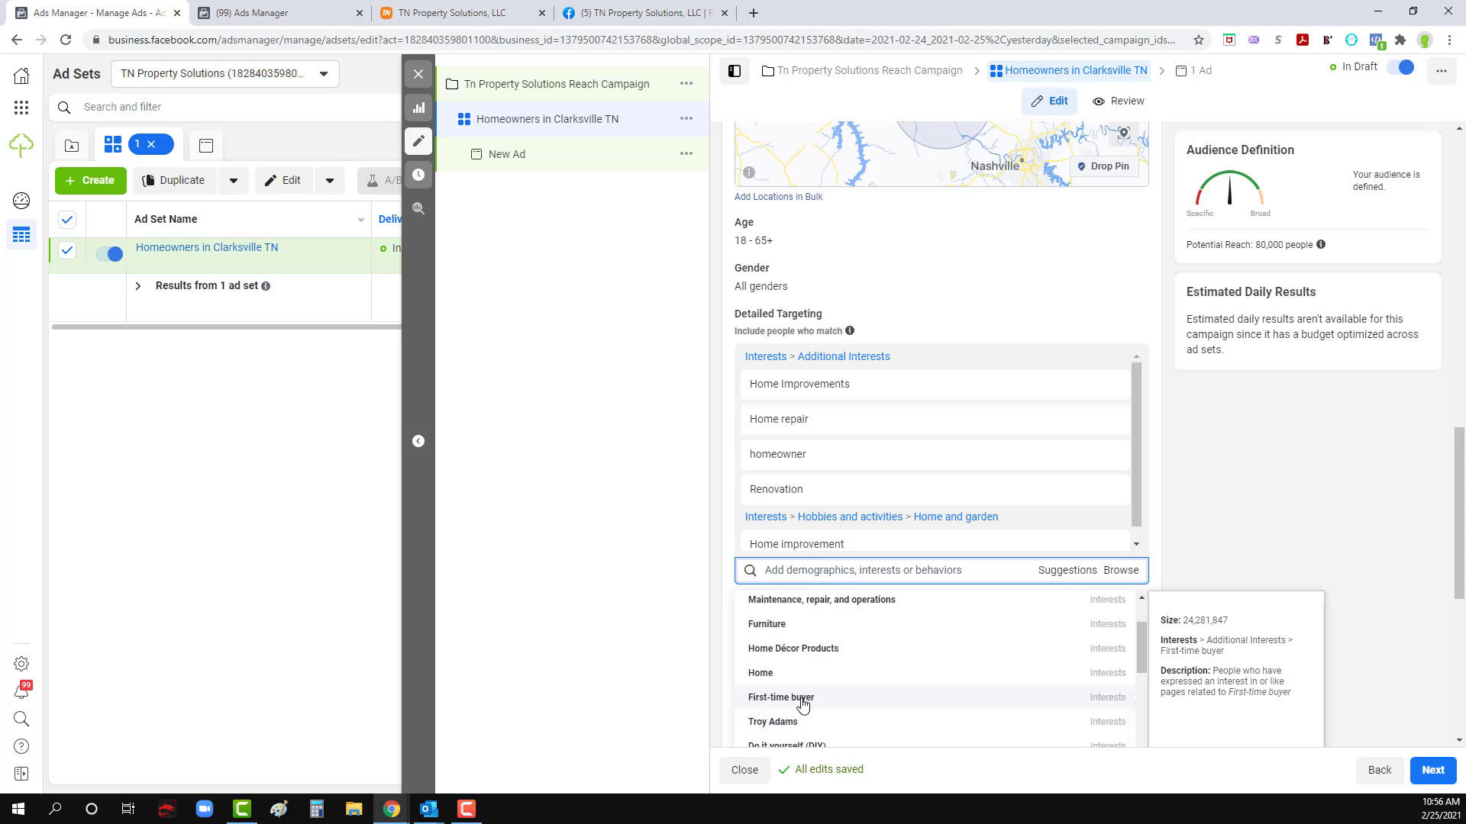
Step: Add the suggested Real estate interest to the detailed targeting
scroll(801, 703, "down", 1)
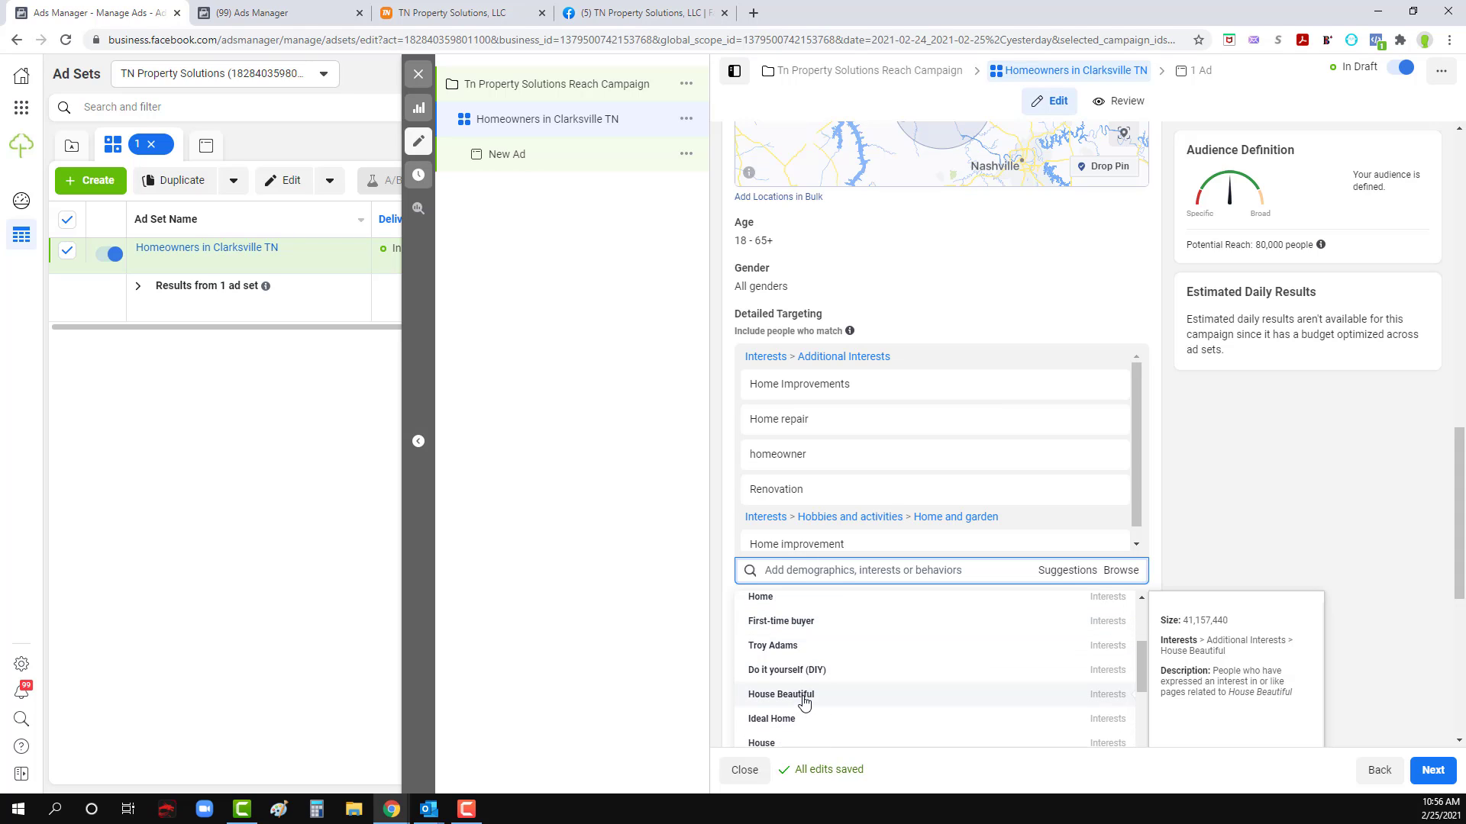
scroll(804, 700, "down", 1)
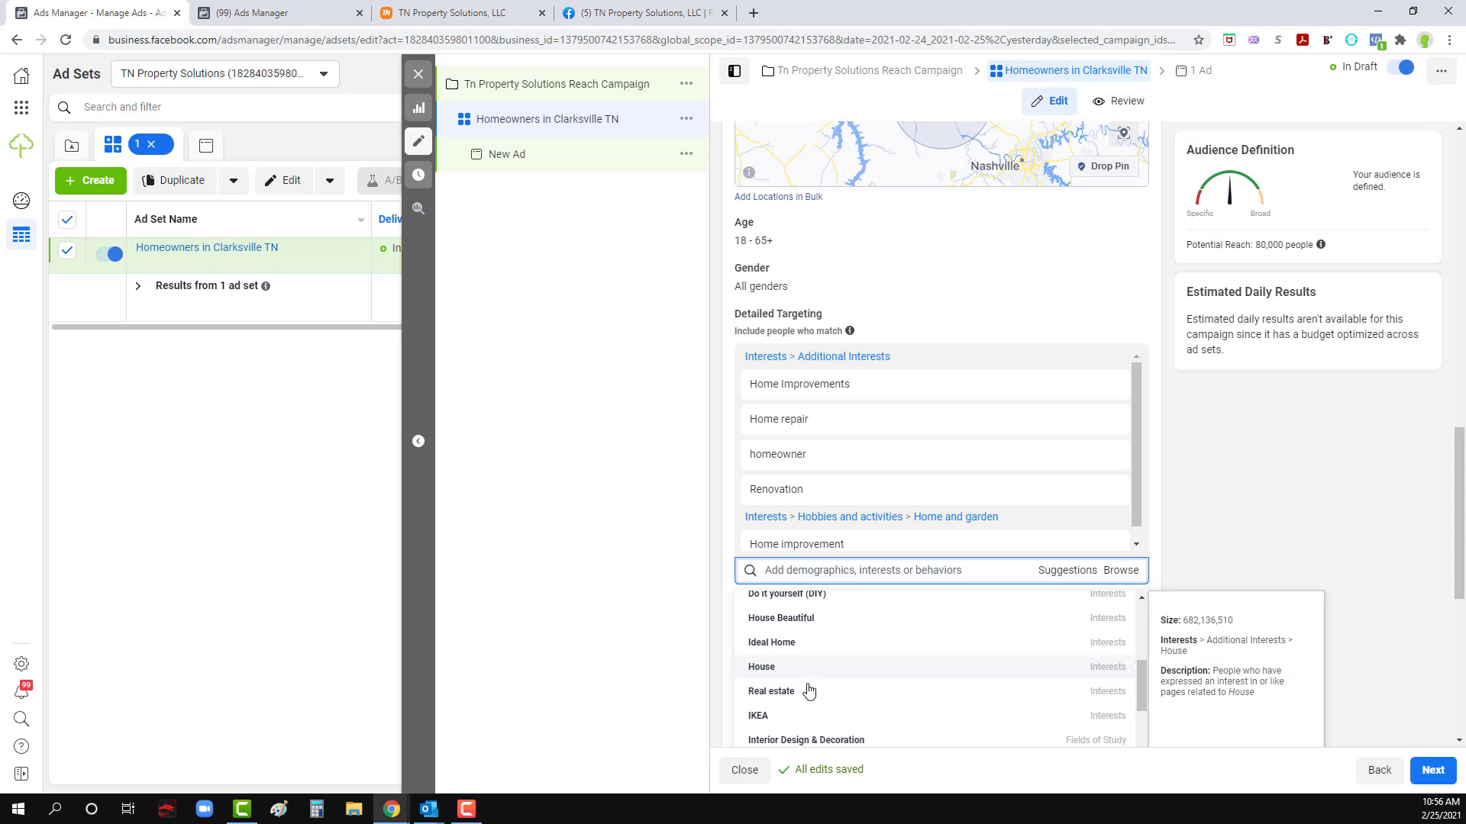
left_click(799, 693)
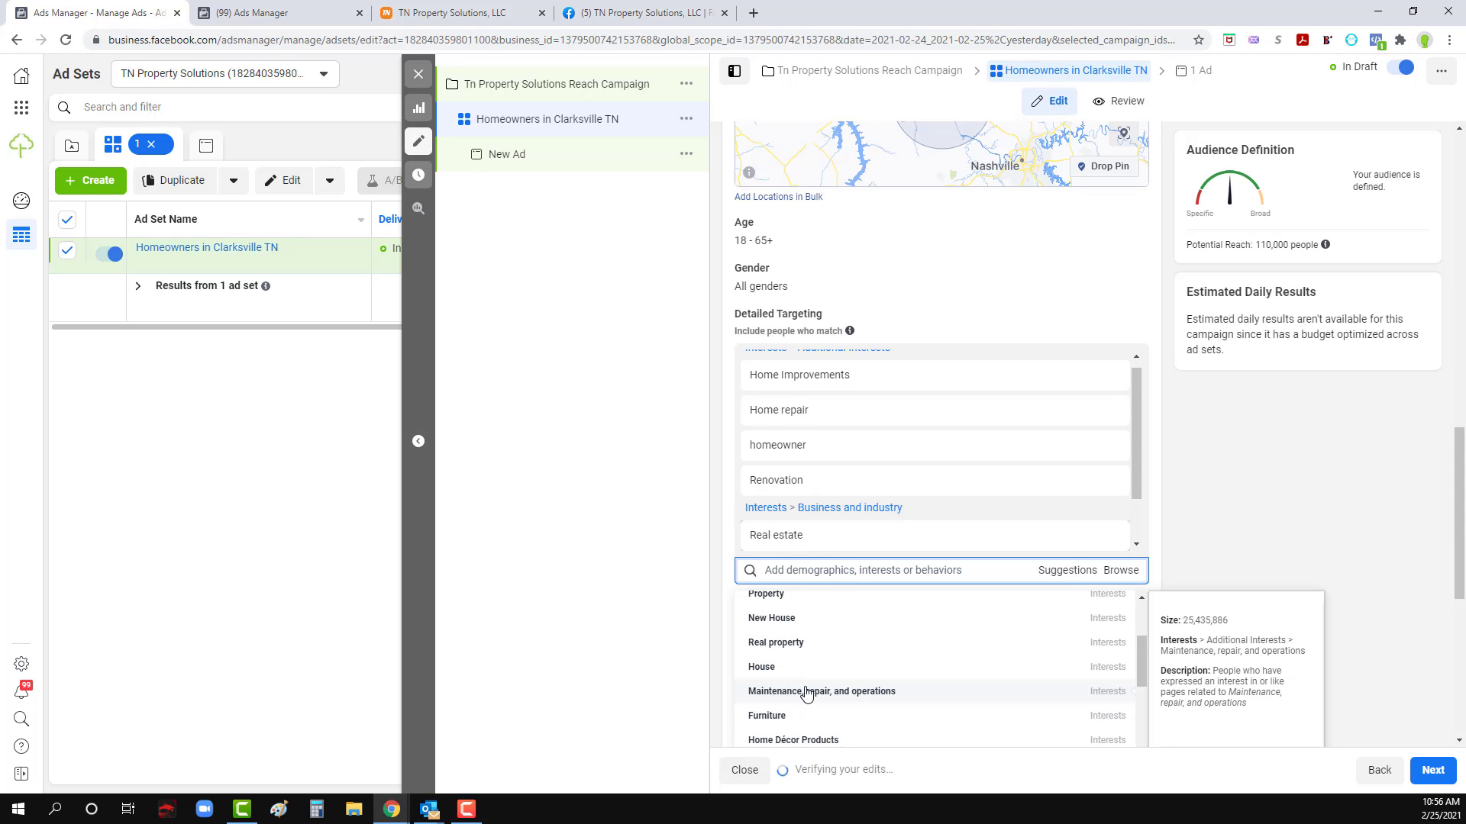
Step: Look through the remaining suggestions and add the Homeowner association interest to the detailed targeting
scroll(816, 698, "down", 1)
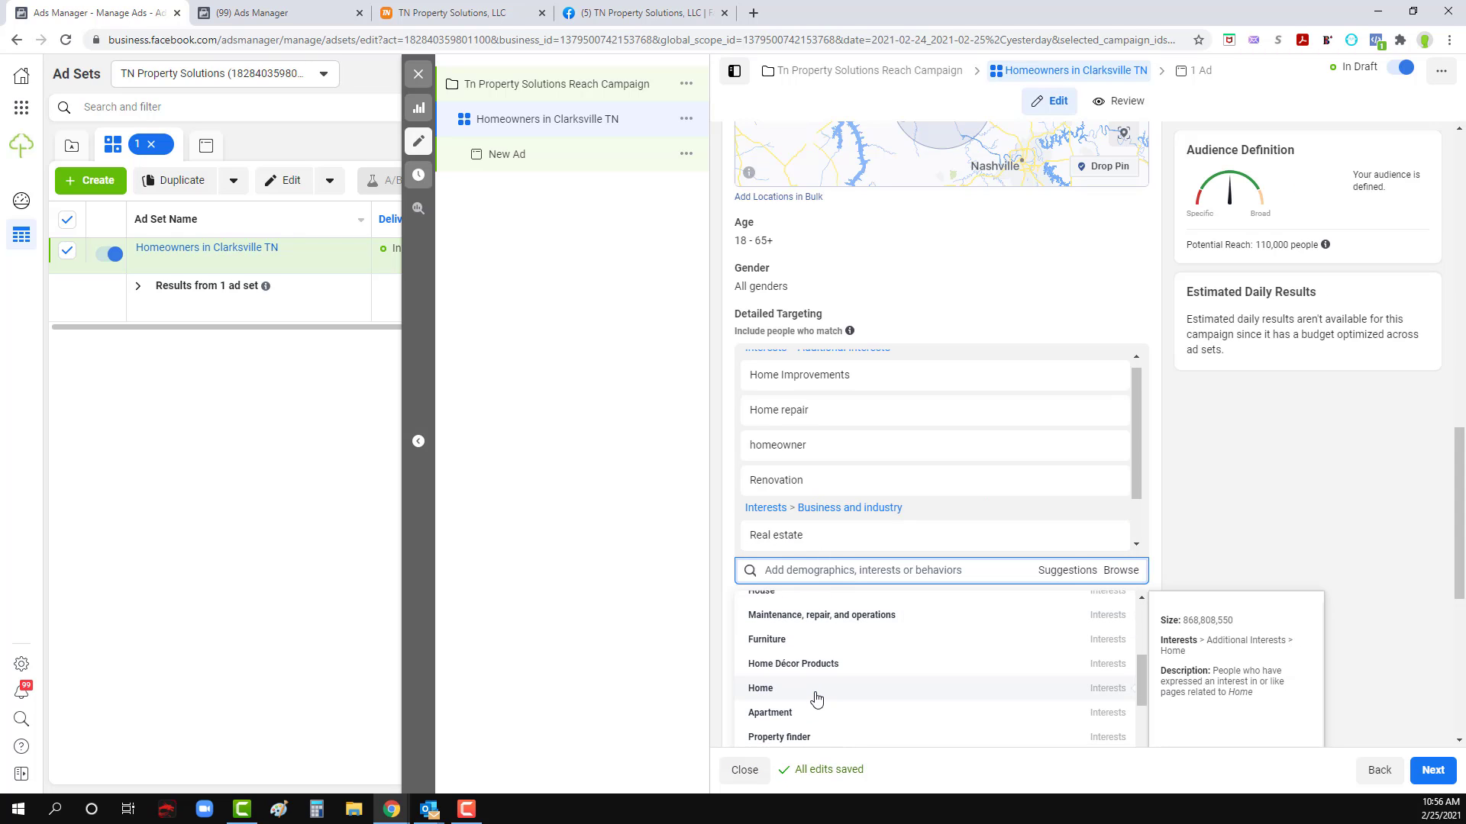
scroll(916, 660, "down", 2)
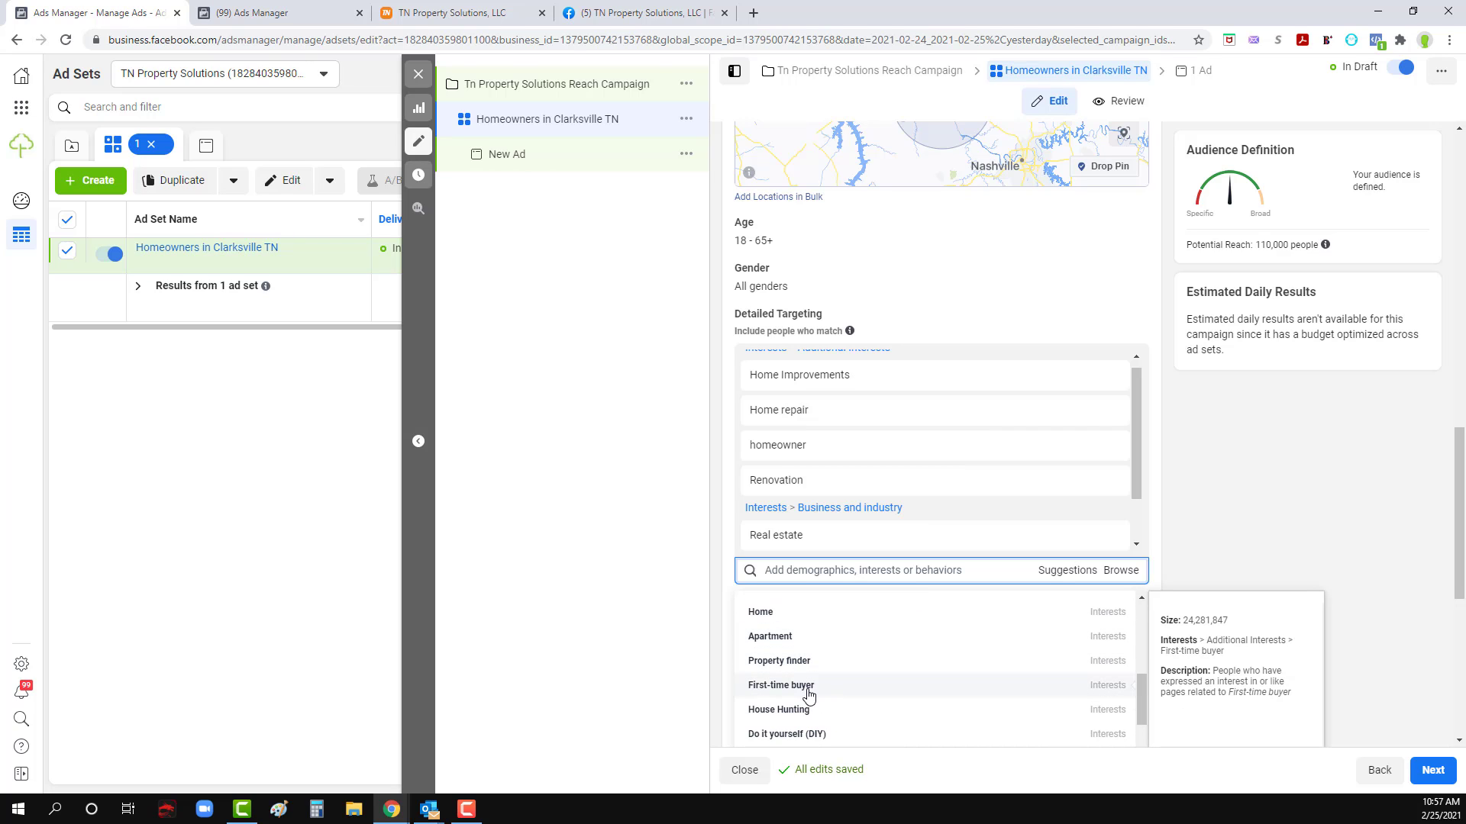
scroll(806, 691, "down", 2)
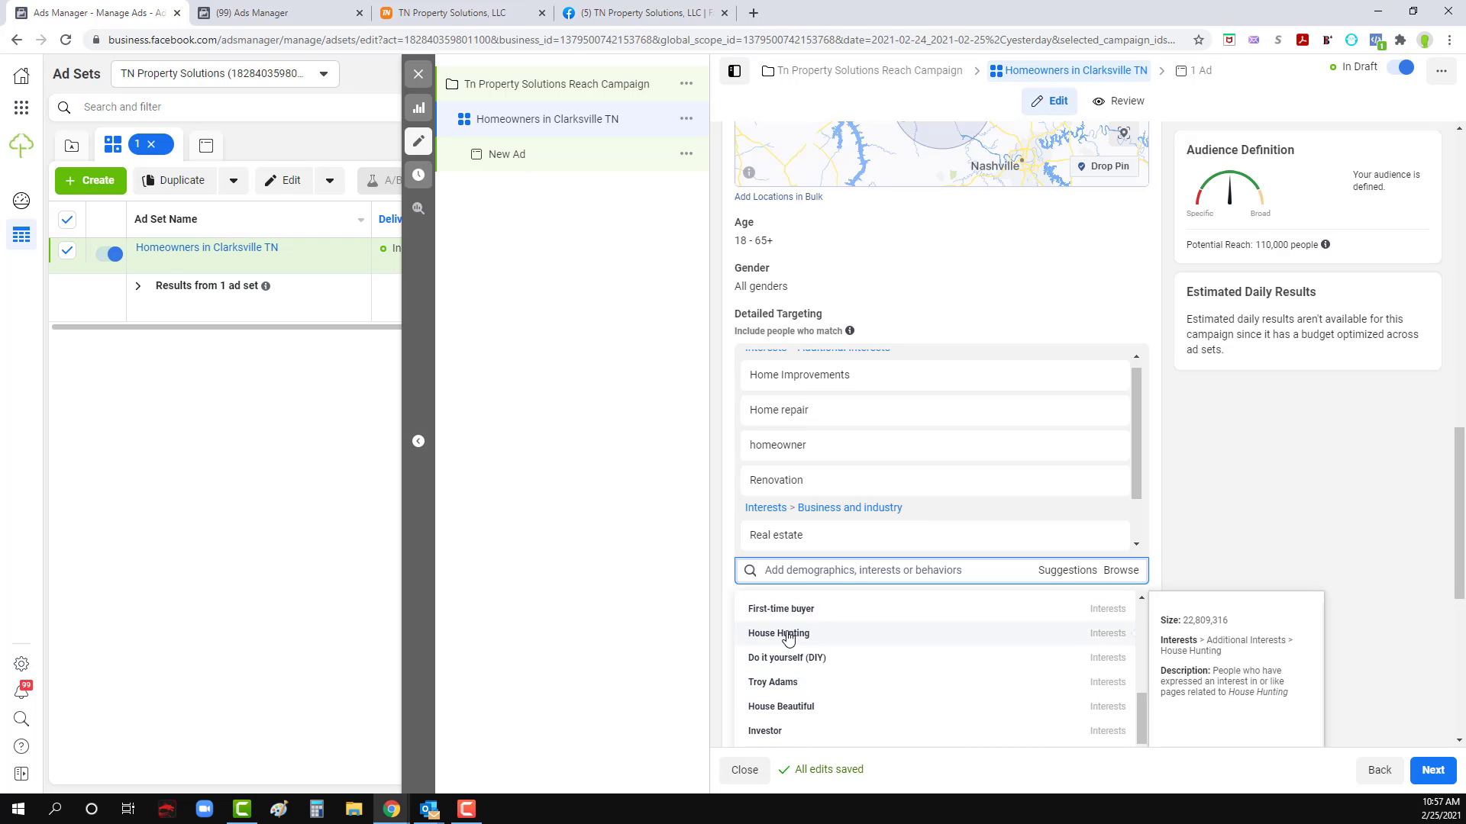
scroll(824, 693, "down", 2)
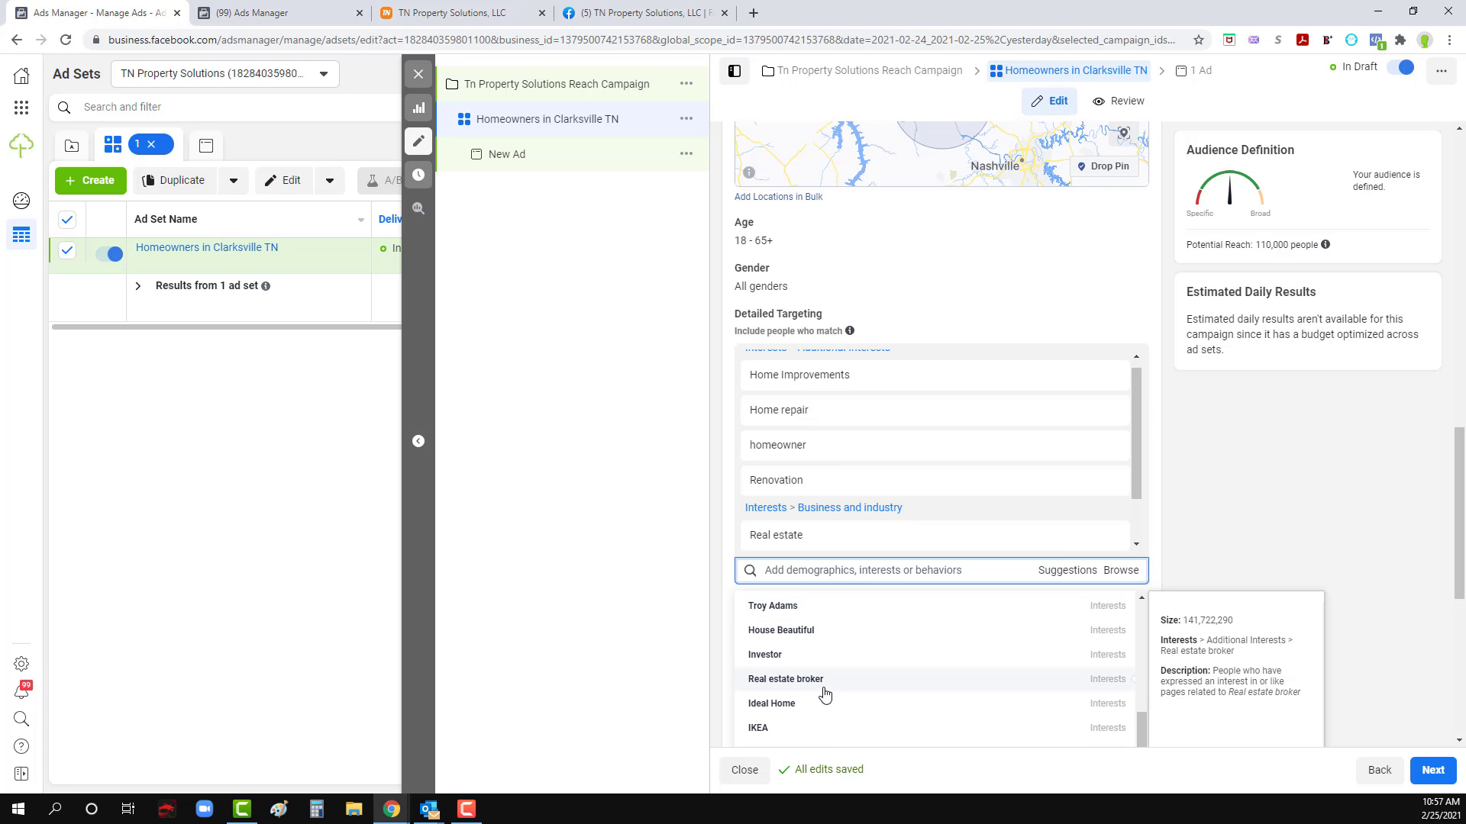
scroll(825, 693, "down", 2)
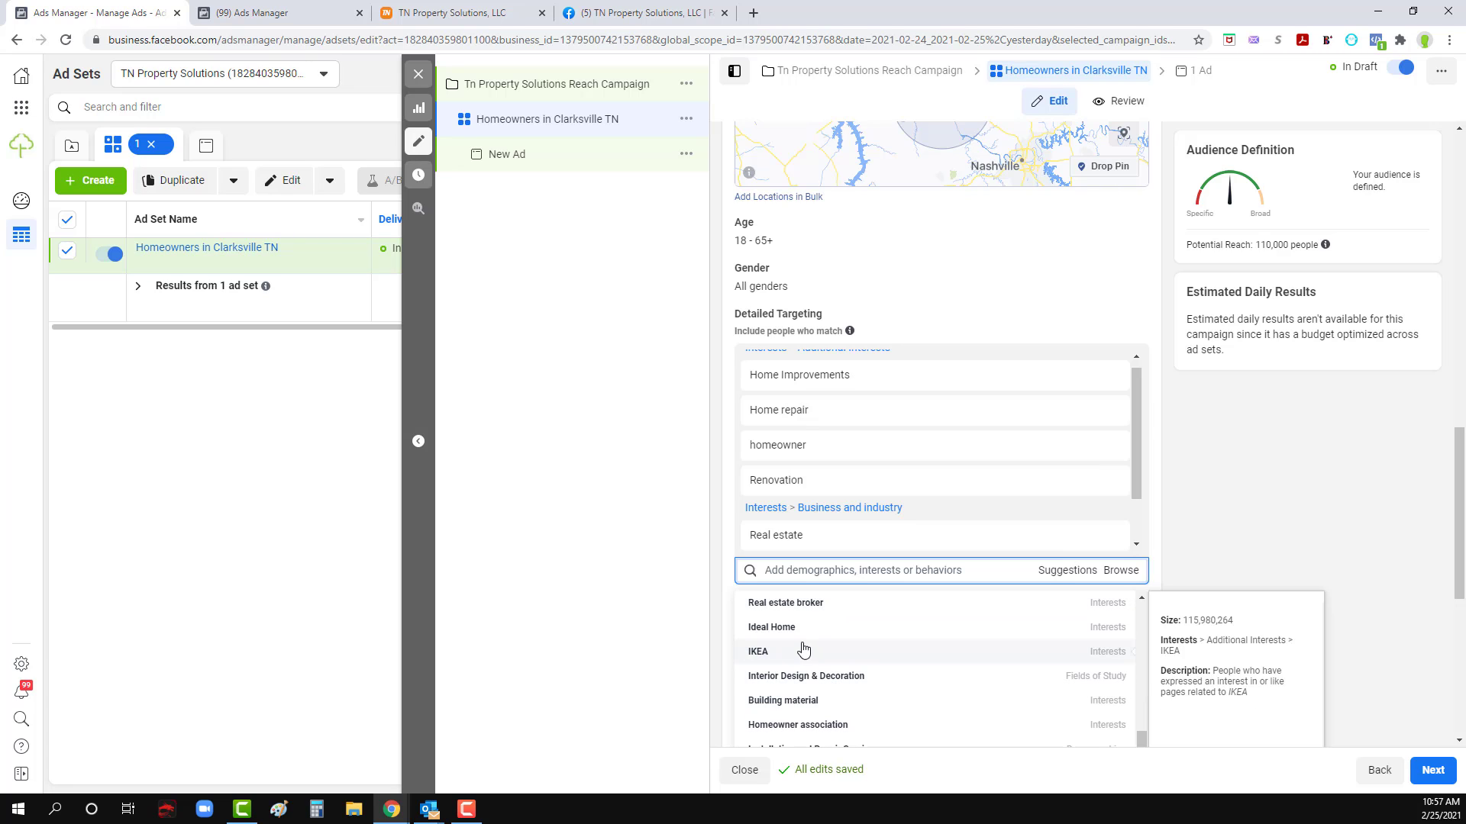
scroll(823, 683, "up", 2)
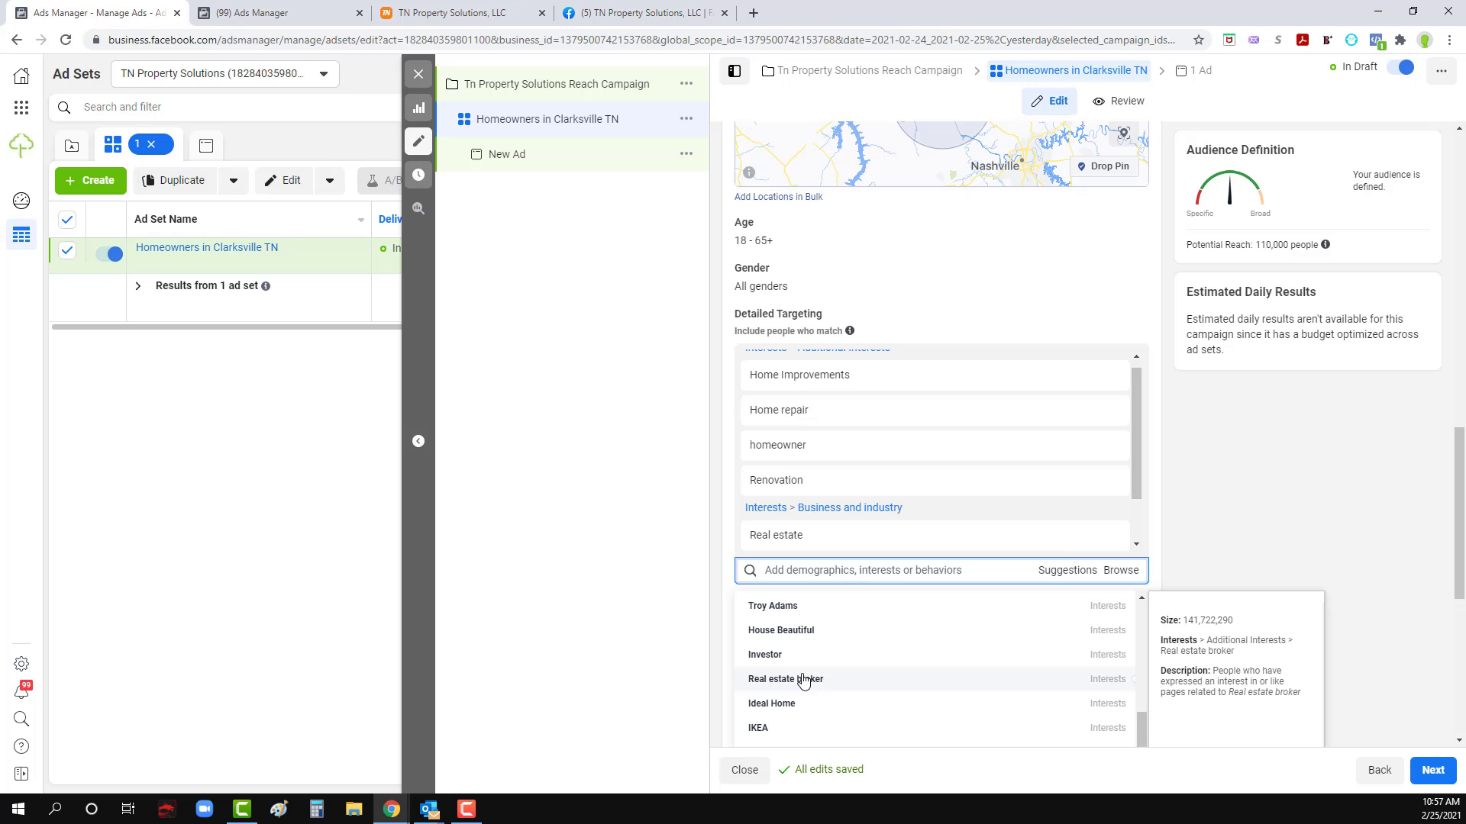
scroll(824, 680, "down", 2)
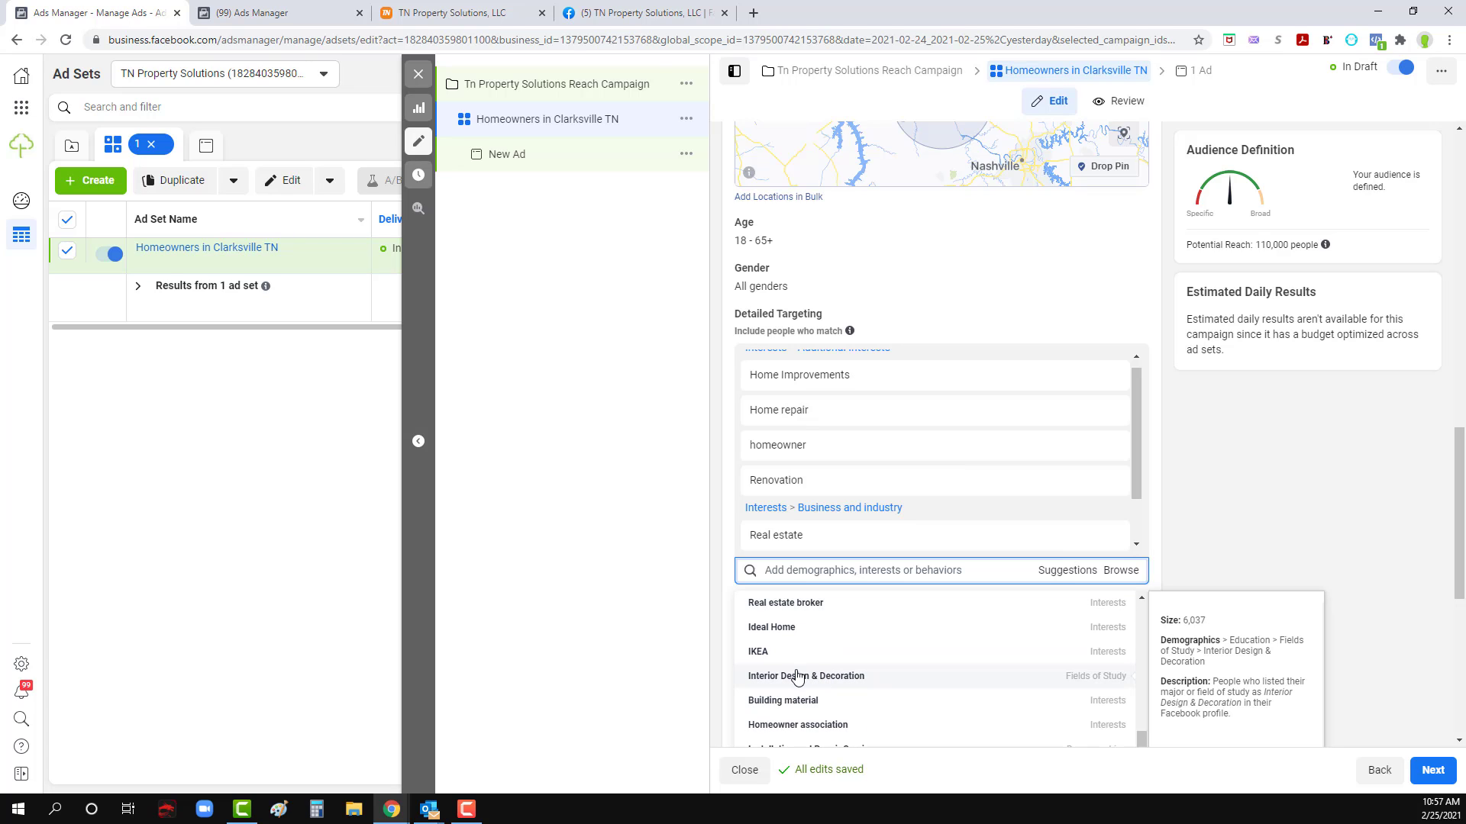
scroll(821, 688, "down", 1)
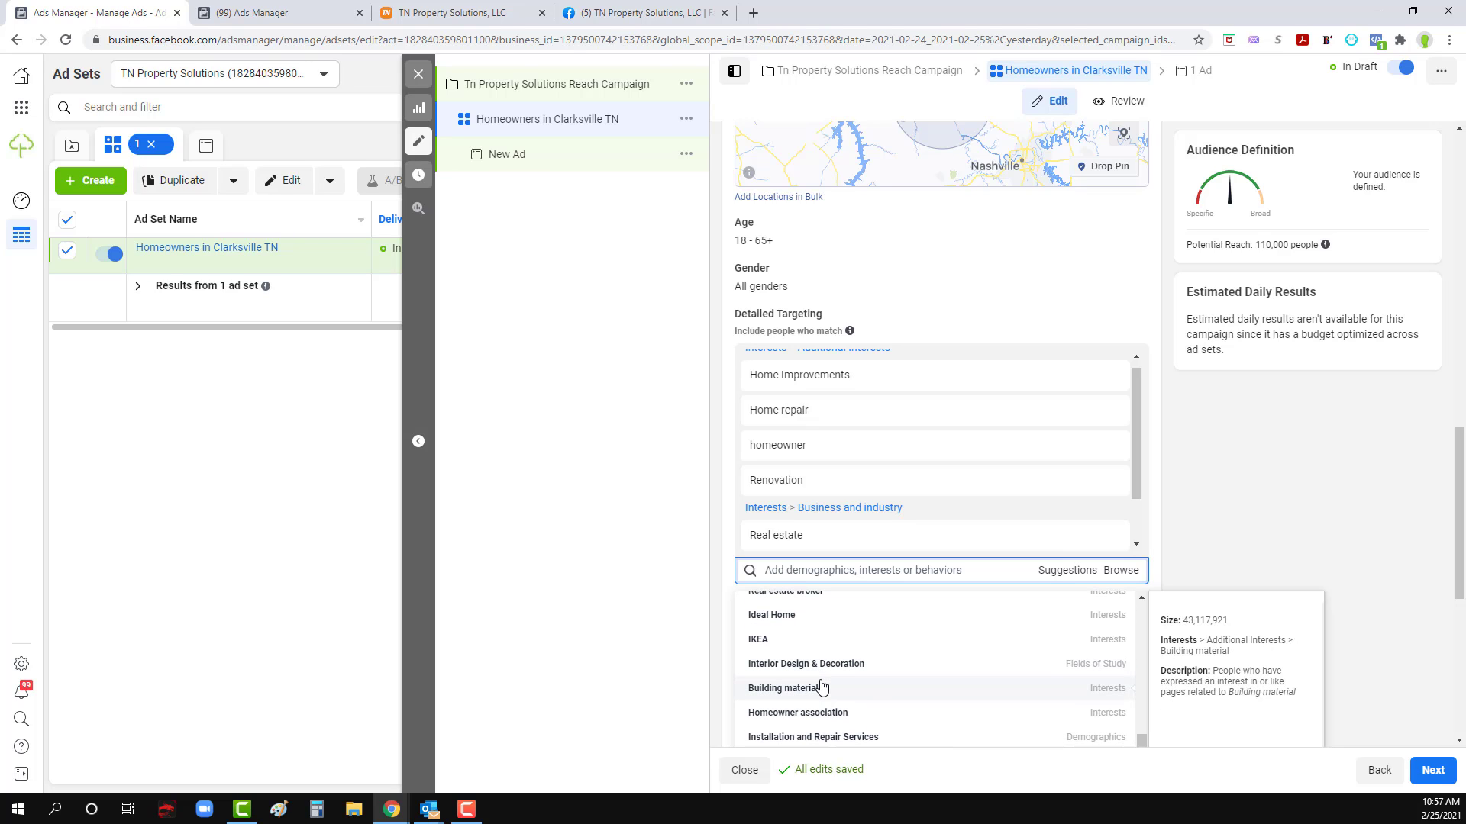
left_click(807, 718)
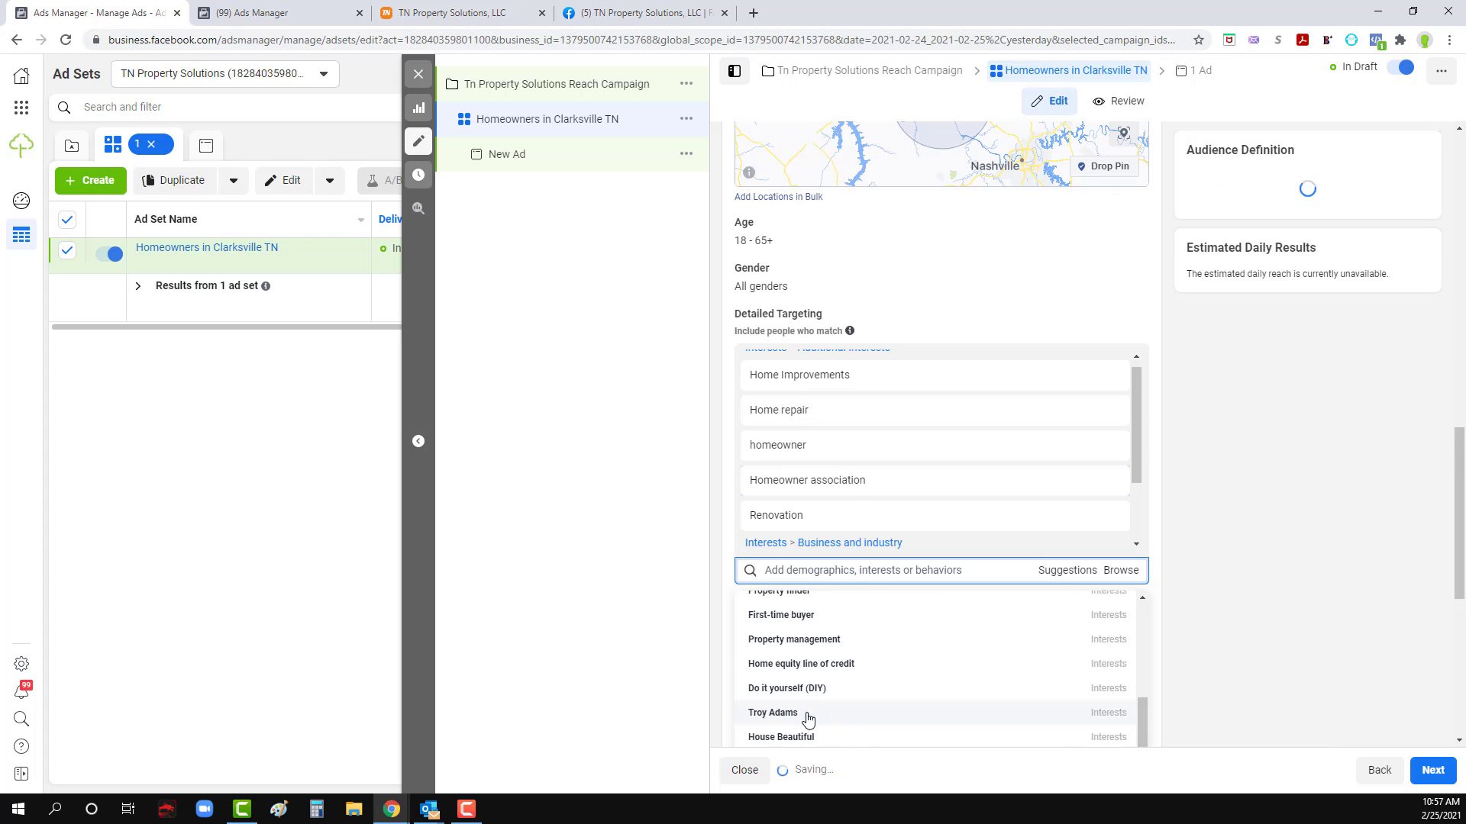
left_click(1278, 535)
Step: Review the audience, placement and delivery settings, keep Automatic Placements, and continue to the ad level
scroll(988, 636, "down", 2)
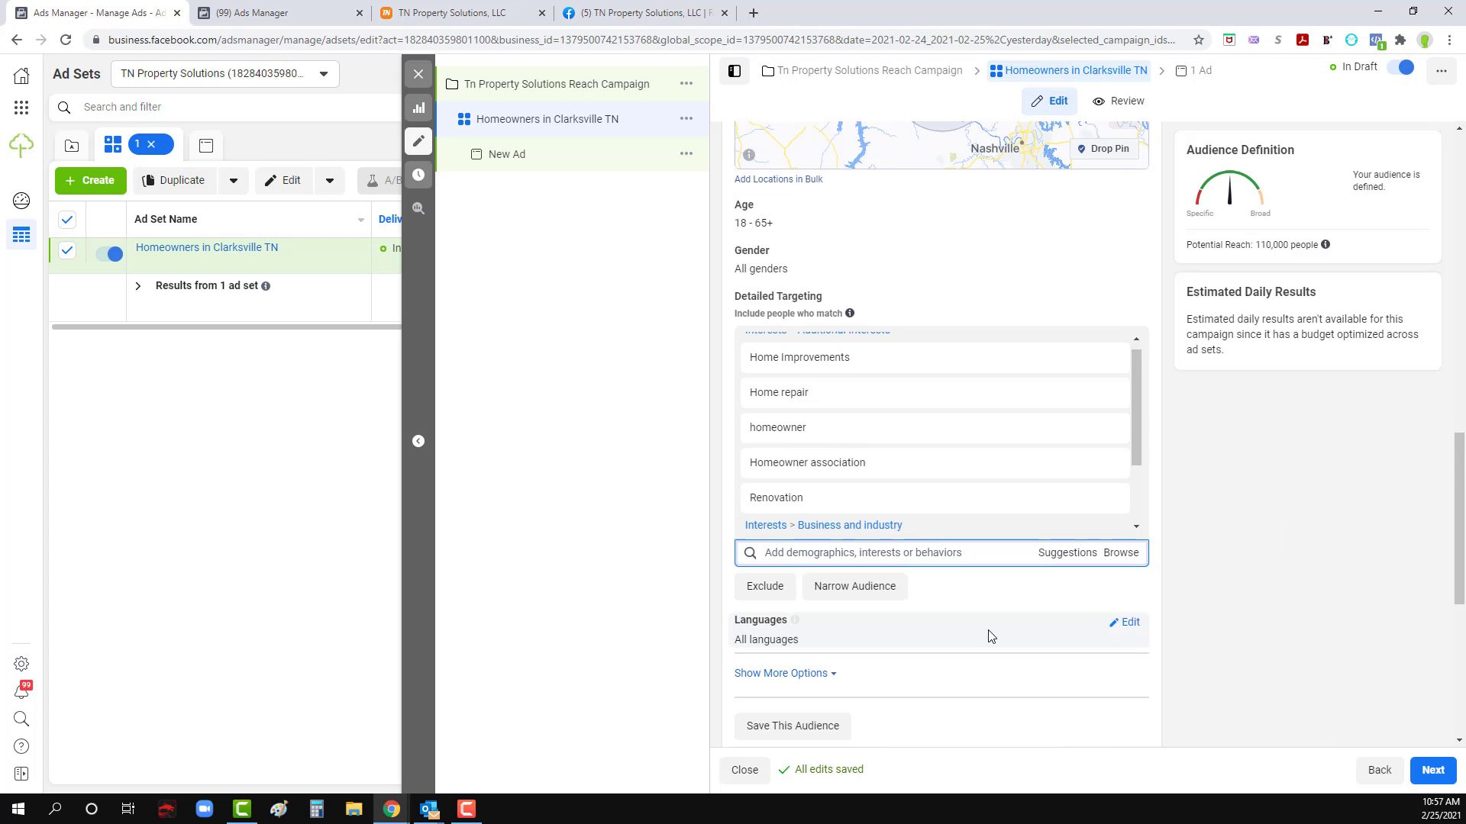
scroll(939, 595, "down", 2)
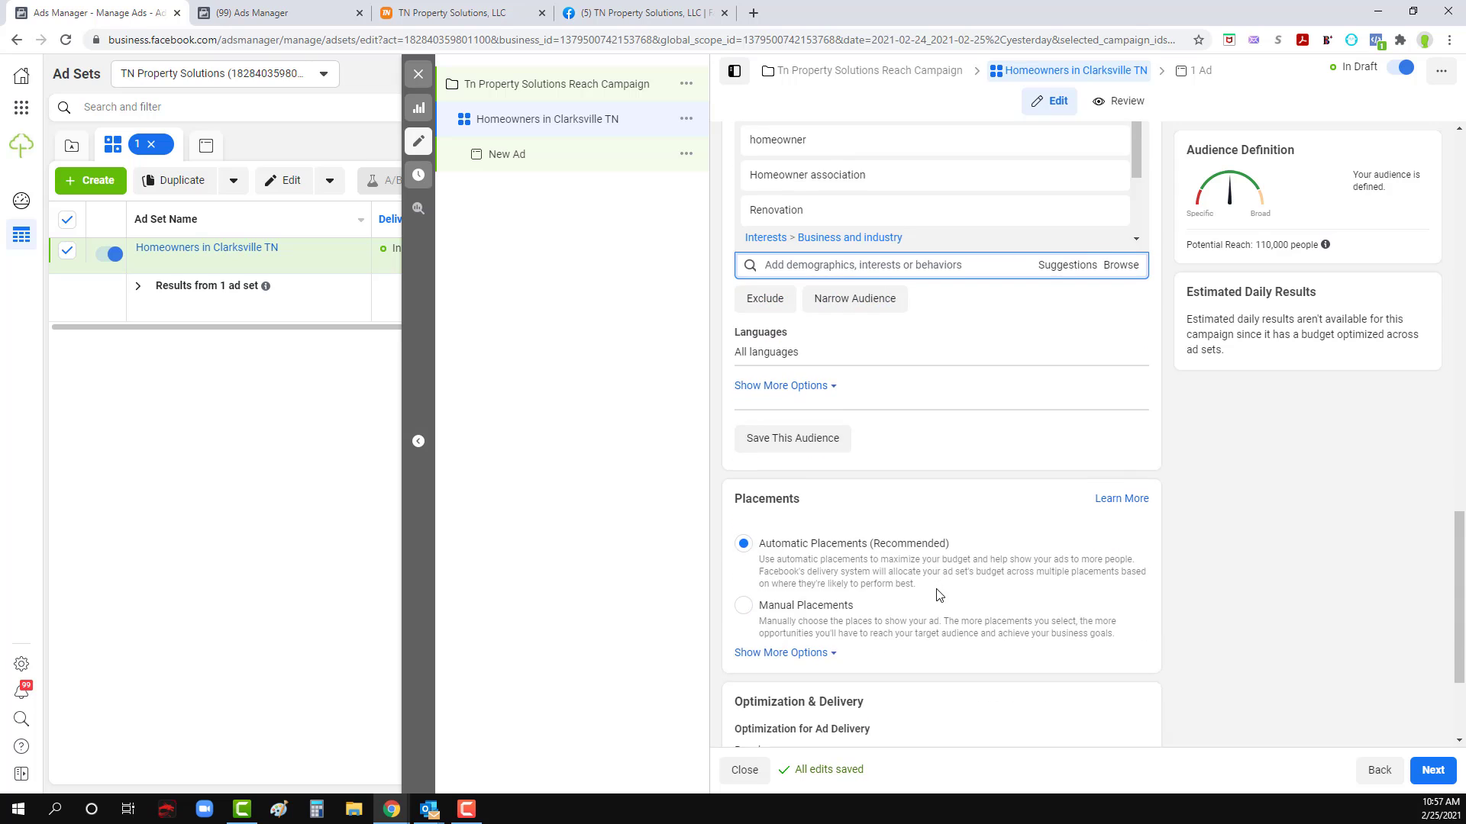
scroll(939, 594, "up", 7)
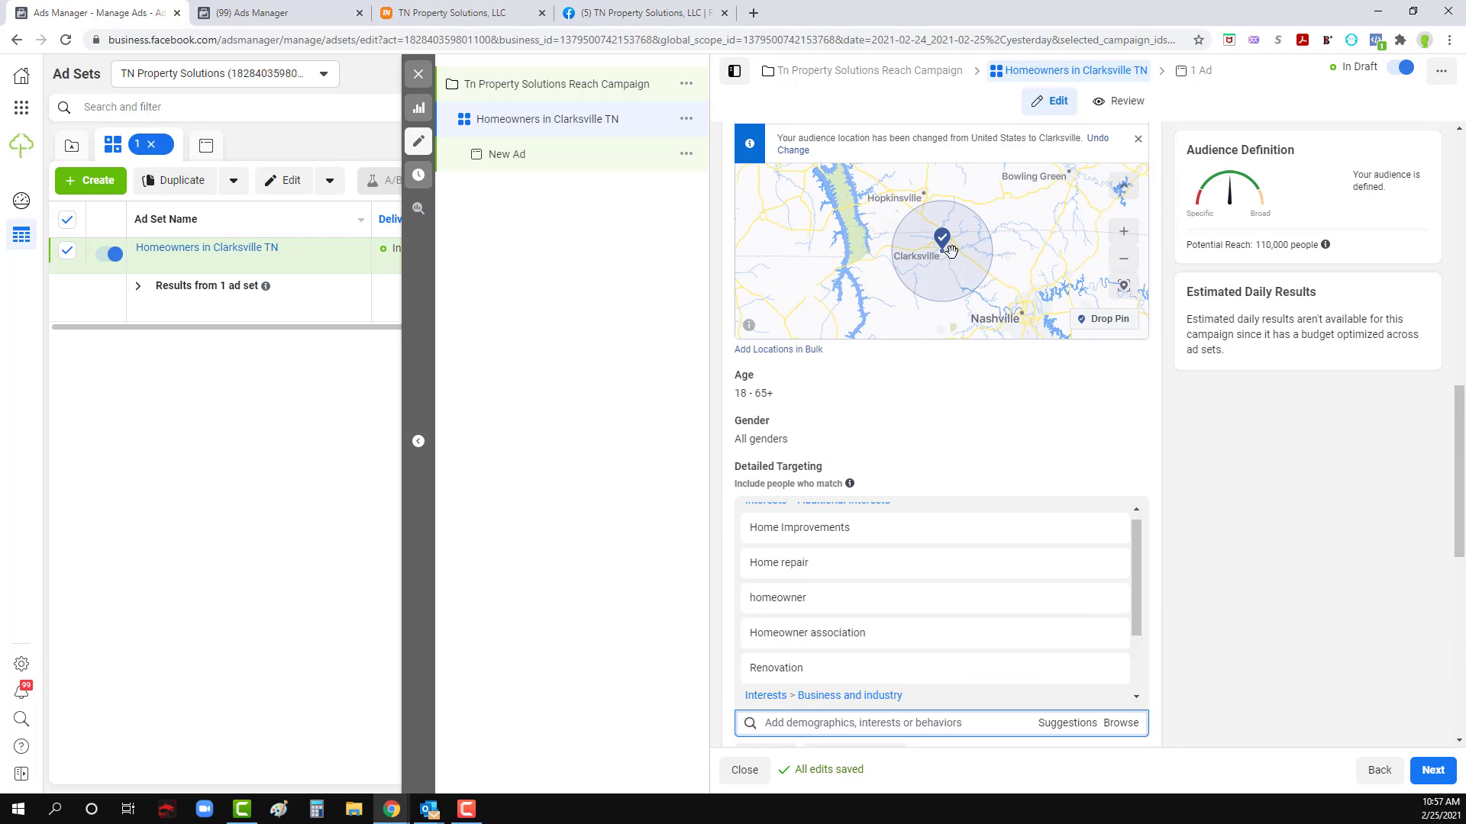
scroll(1040, 524, "down", 1)
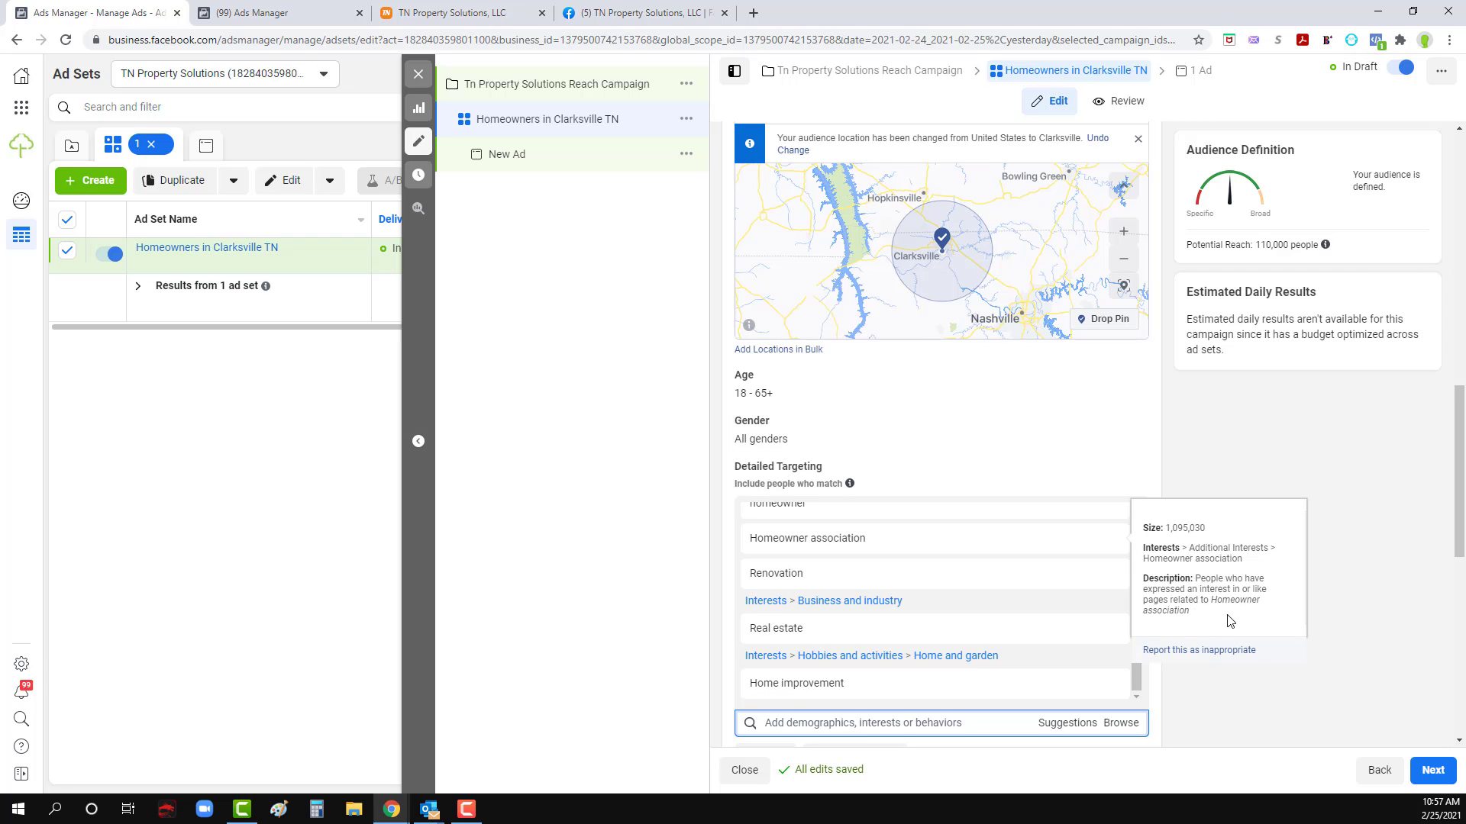
scroll(1231, 620, "down", 7)
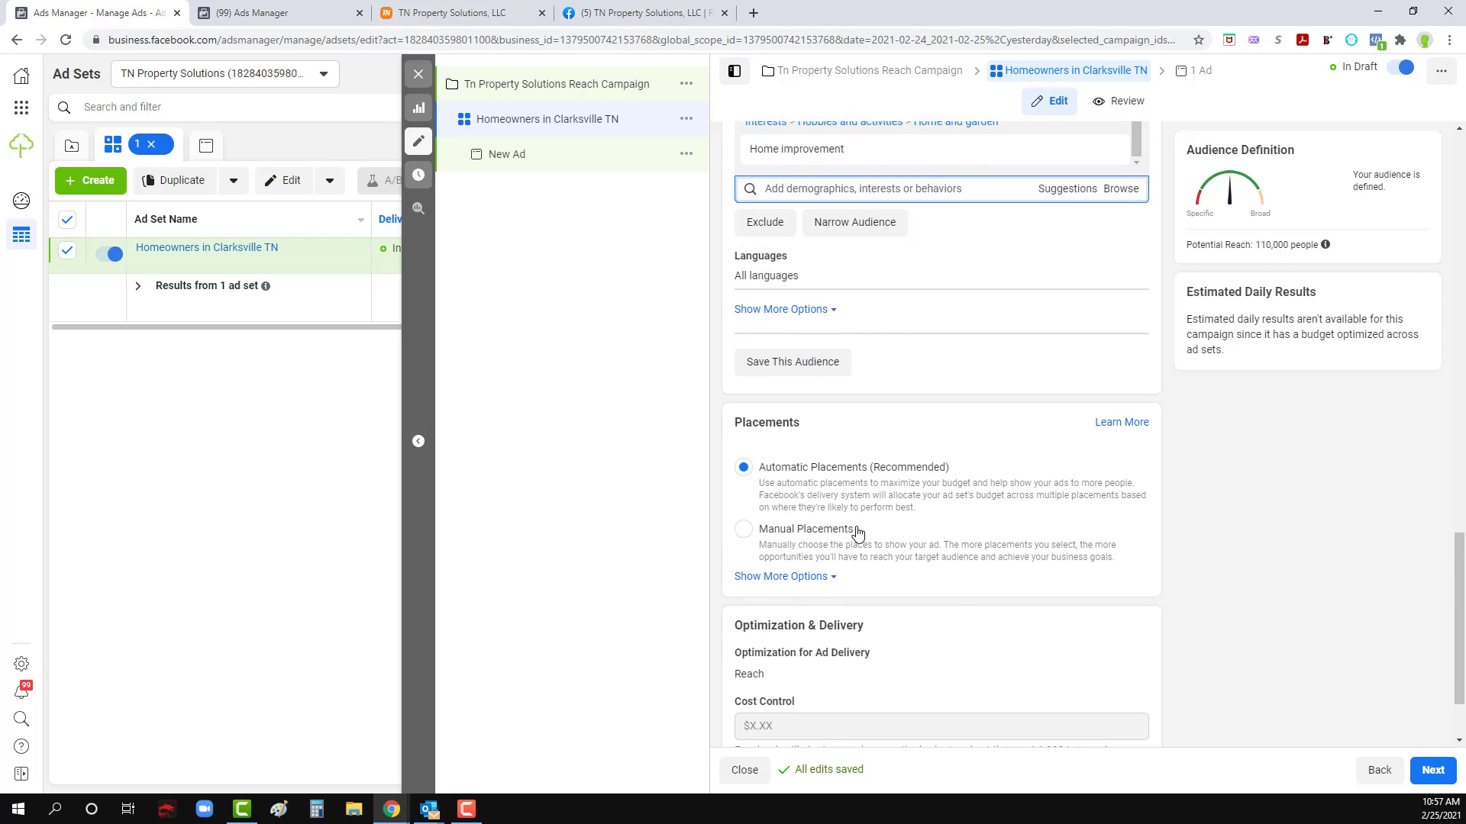
scroll(857, 533, "down", 2)
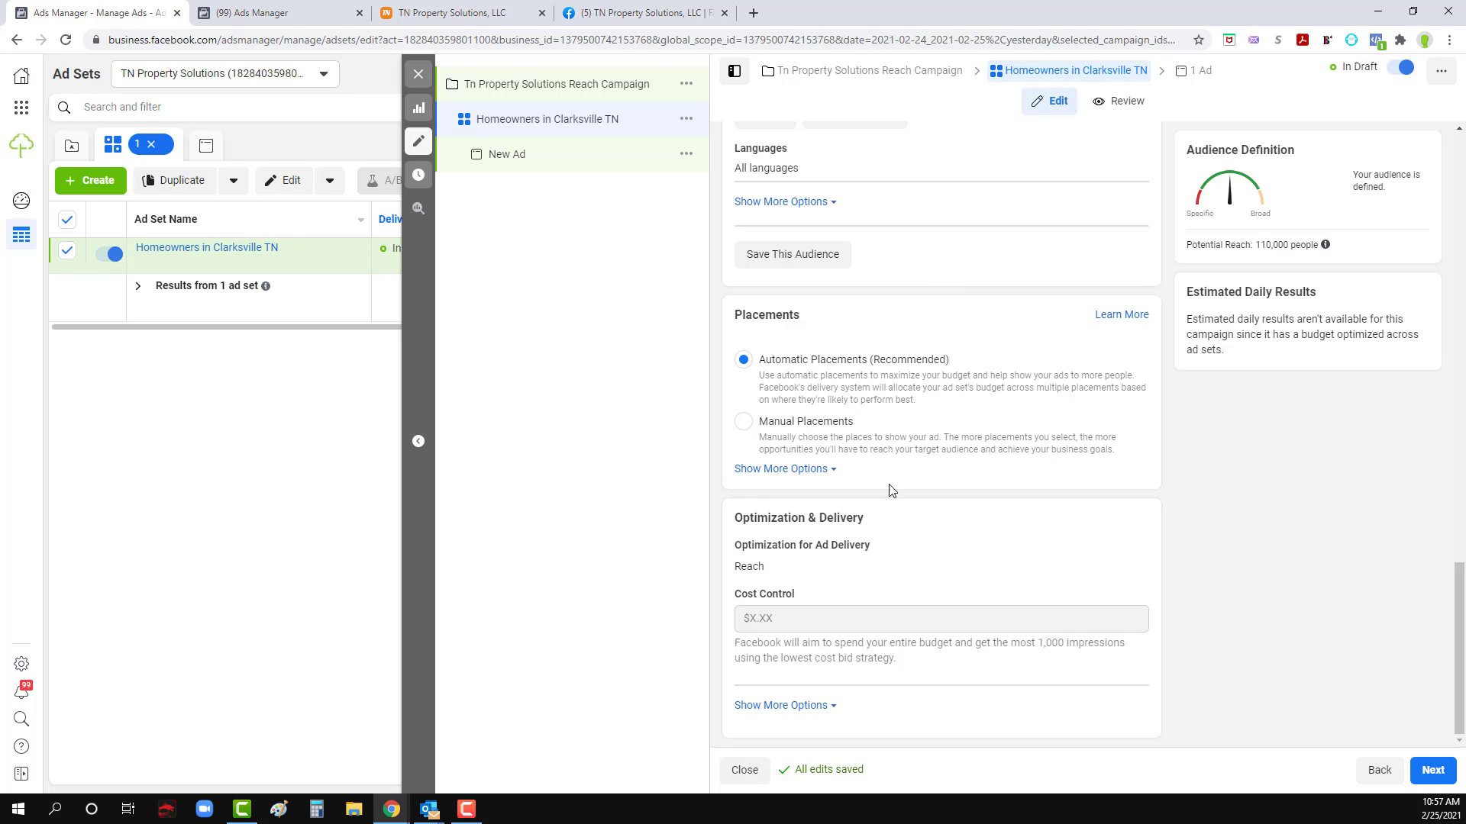
left_click(1443, 771)
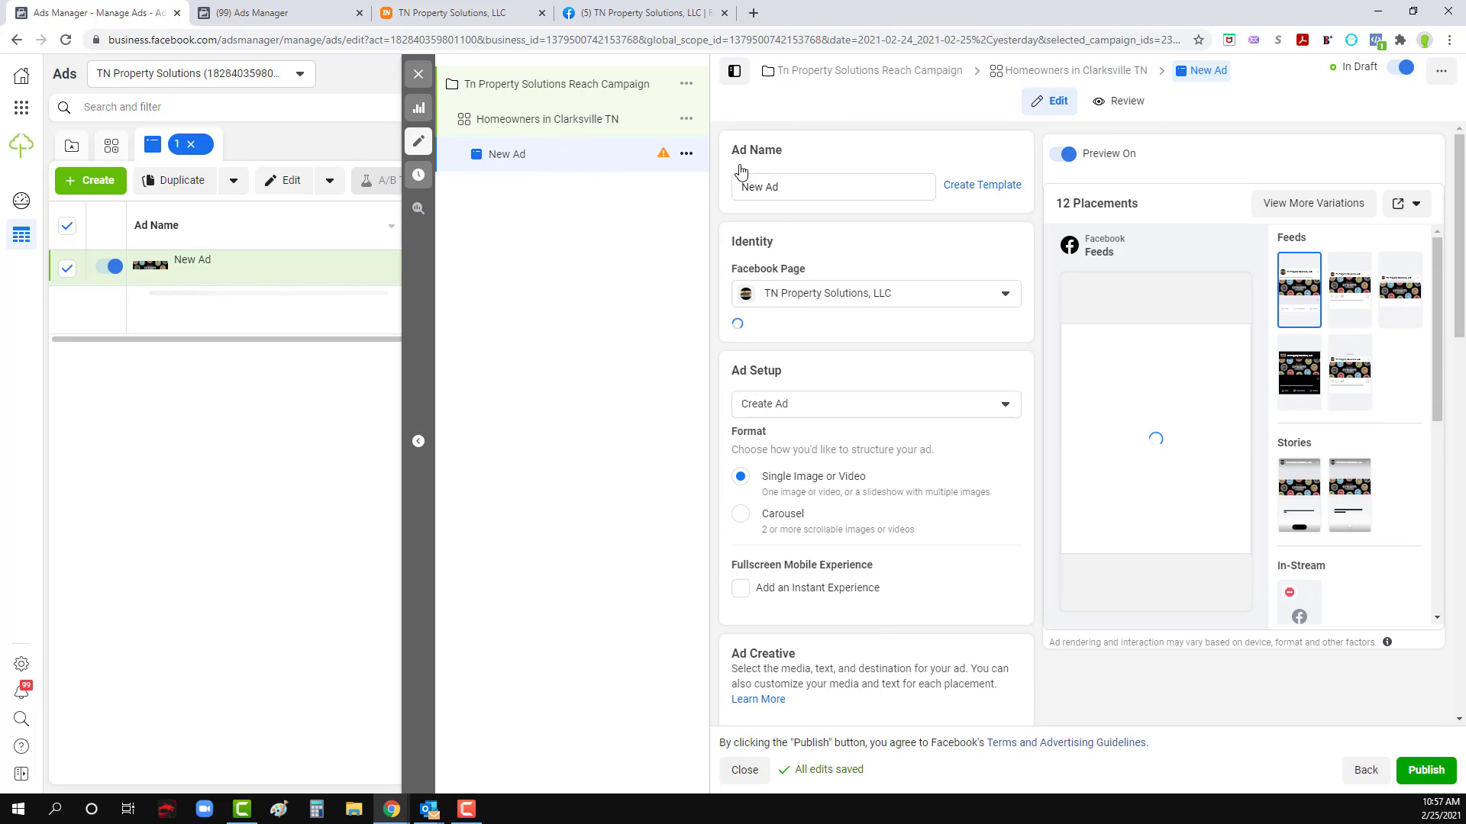
Step: Name the ad "Ad Image #1" and keep Use selected Page as its Instagram account
left_click(828, 187)
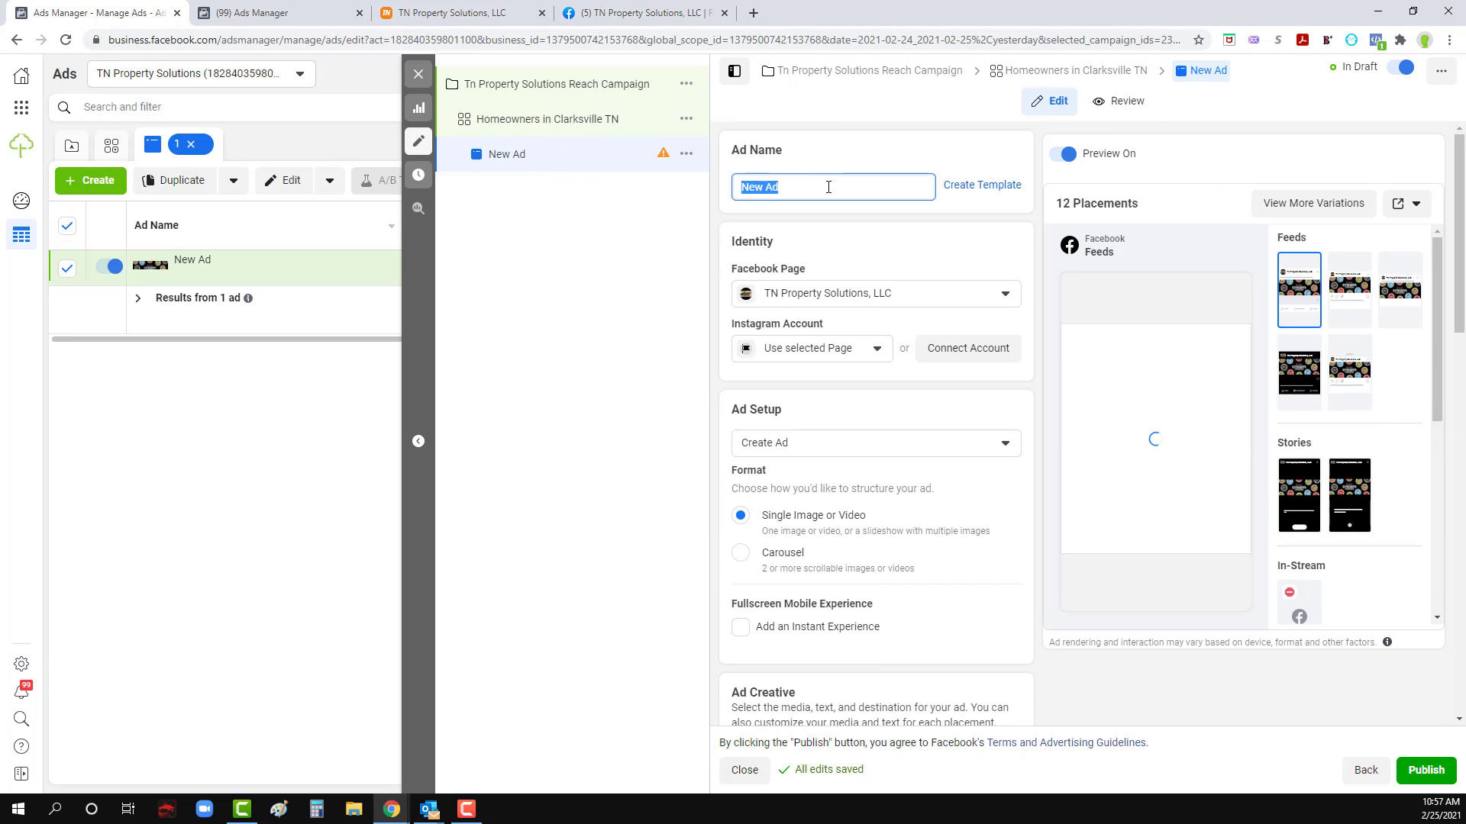
type("Ad Image #1")
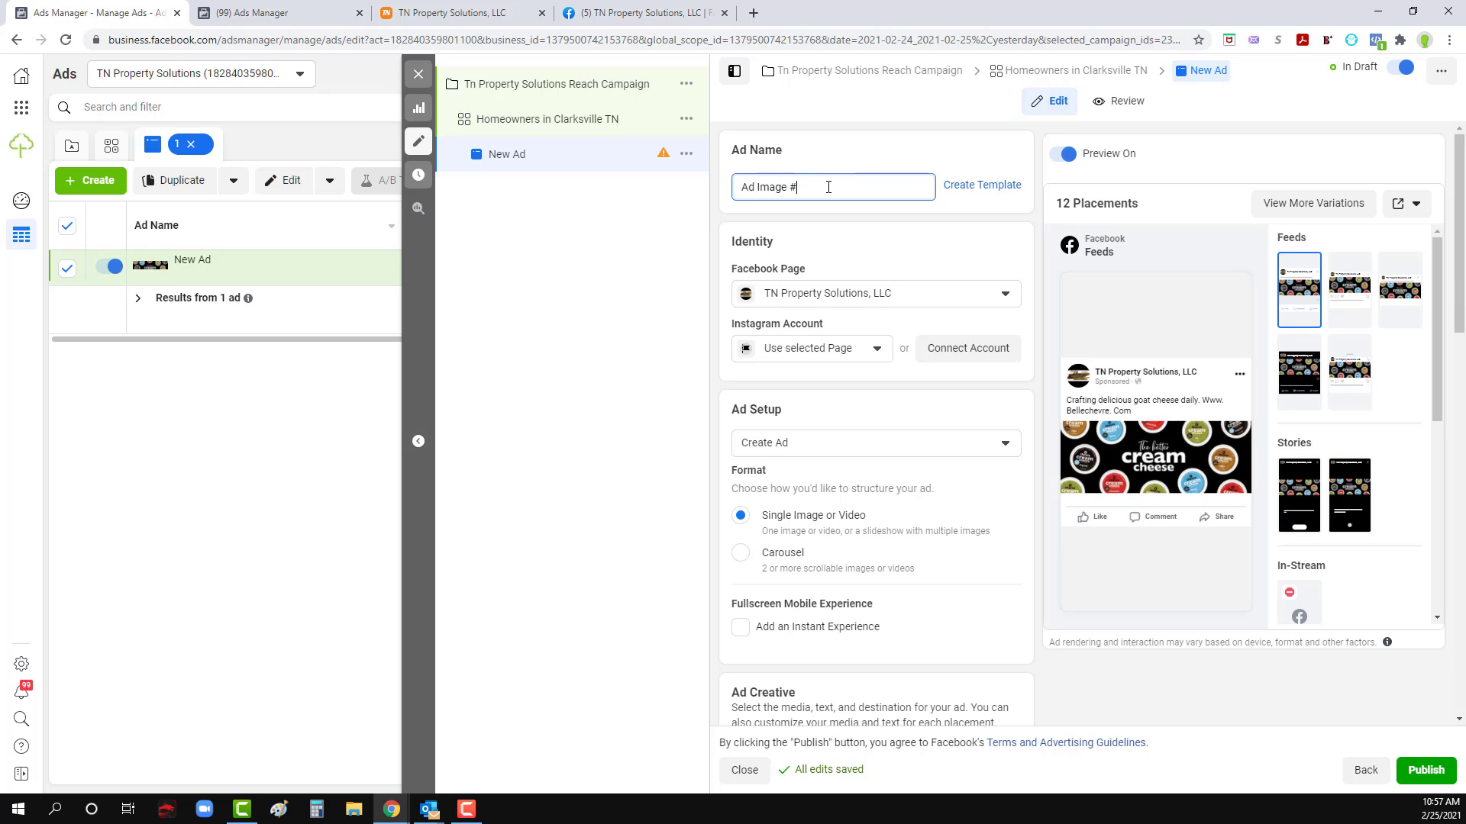
left_click(813, 351)
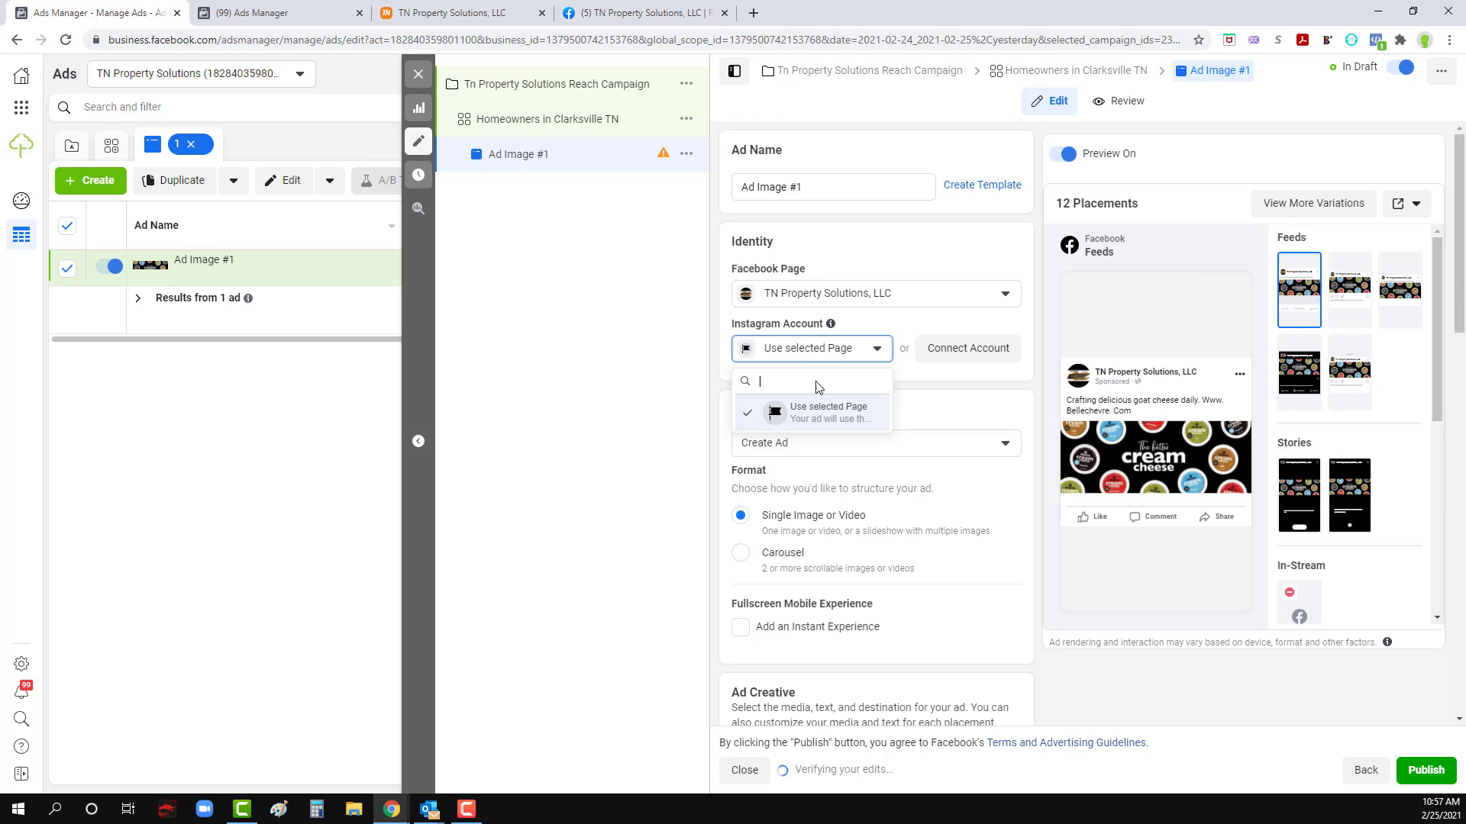
left_click(811, 416)
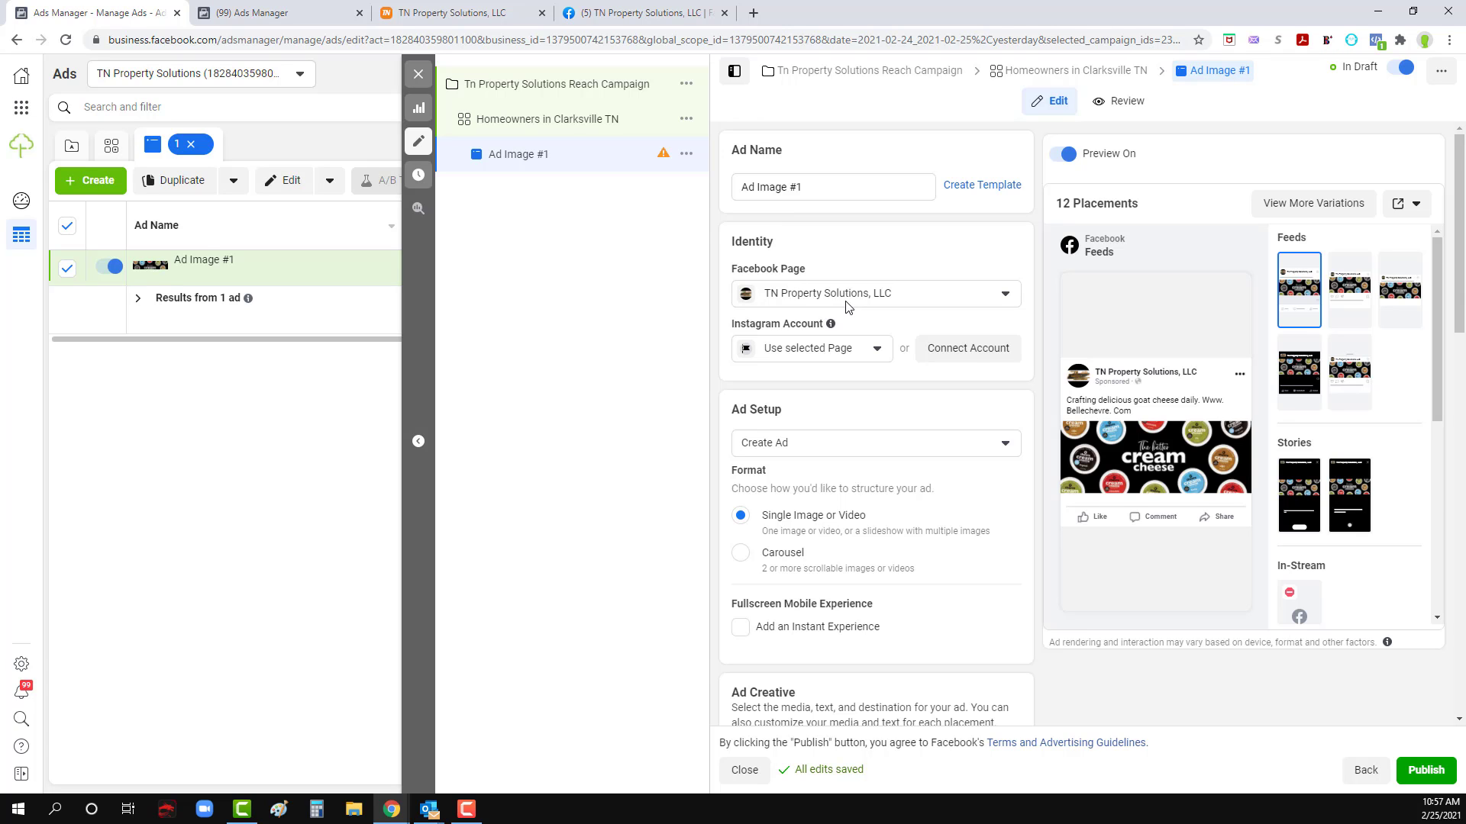
Step: Remove the existing cream cheese media from the ad creative
scroll(952, 311, "down", 1)
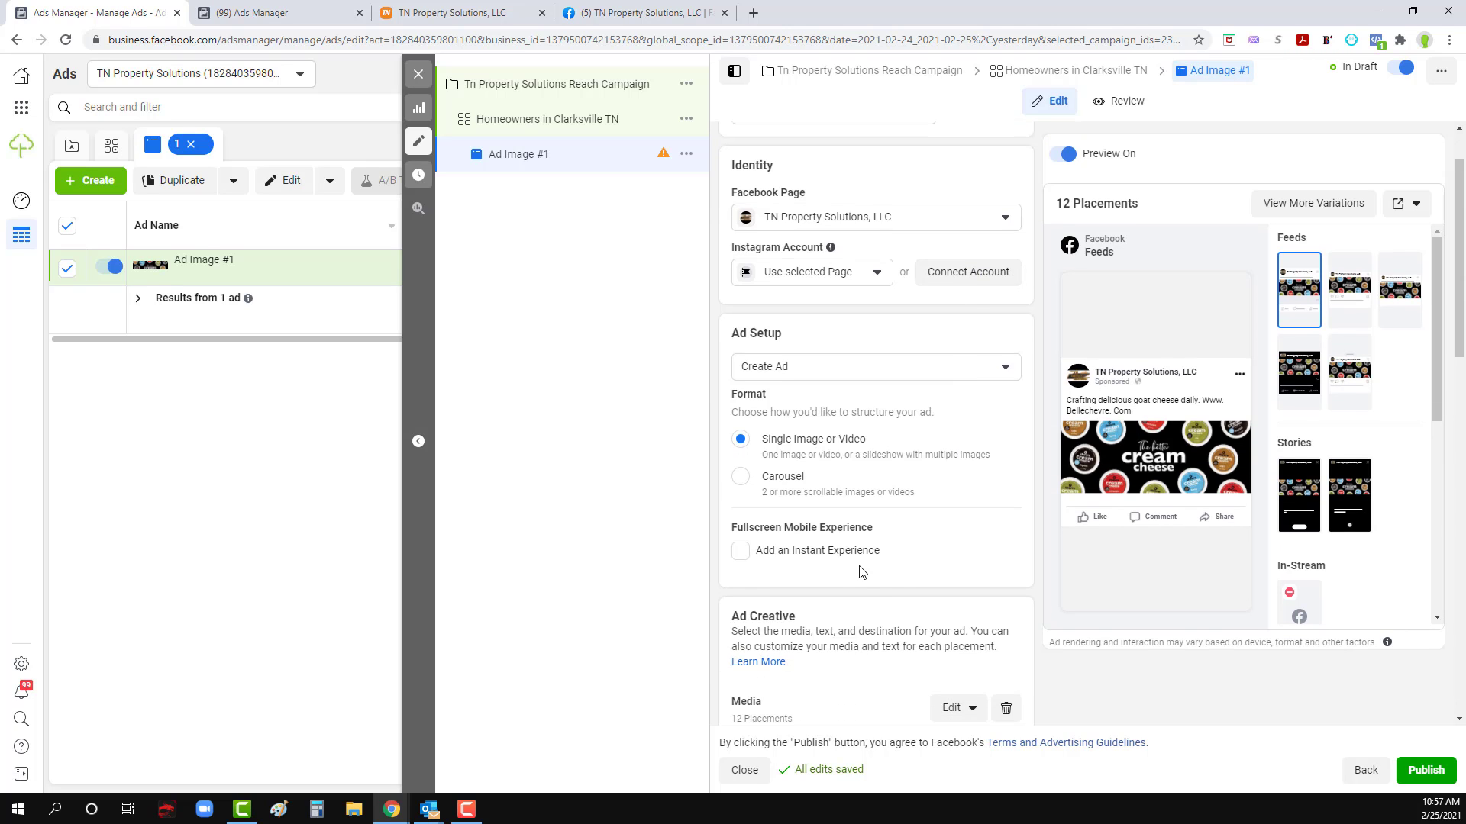
scroll(862, 572, "down", 2)
scroll(839, 416, "down", 2)
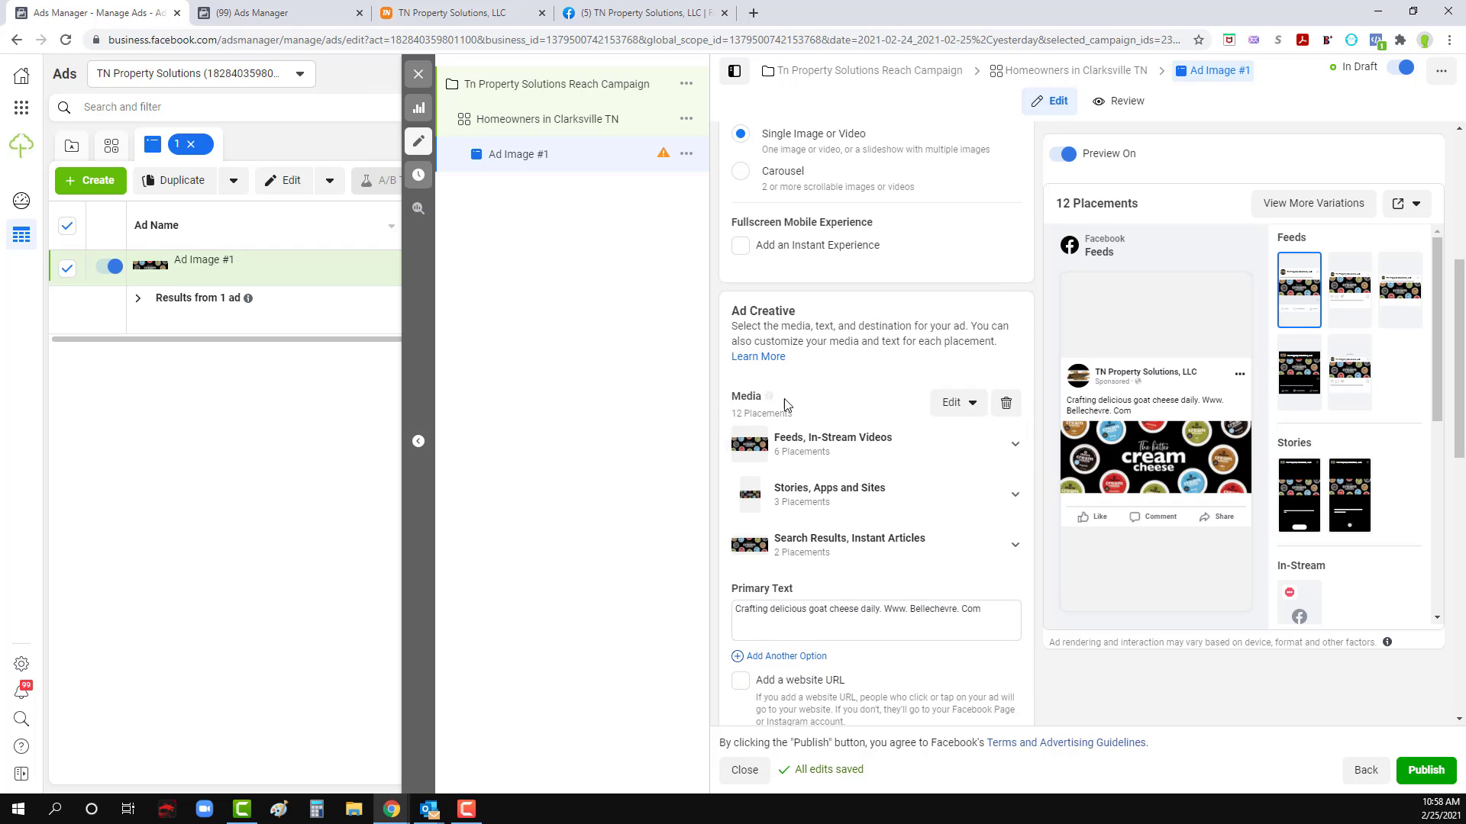
left_click(1006, 403)
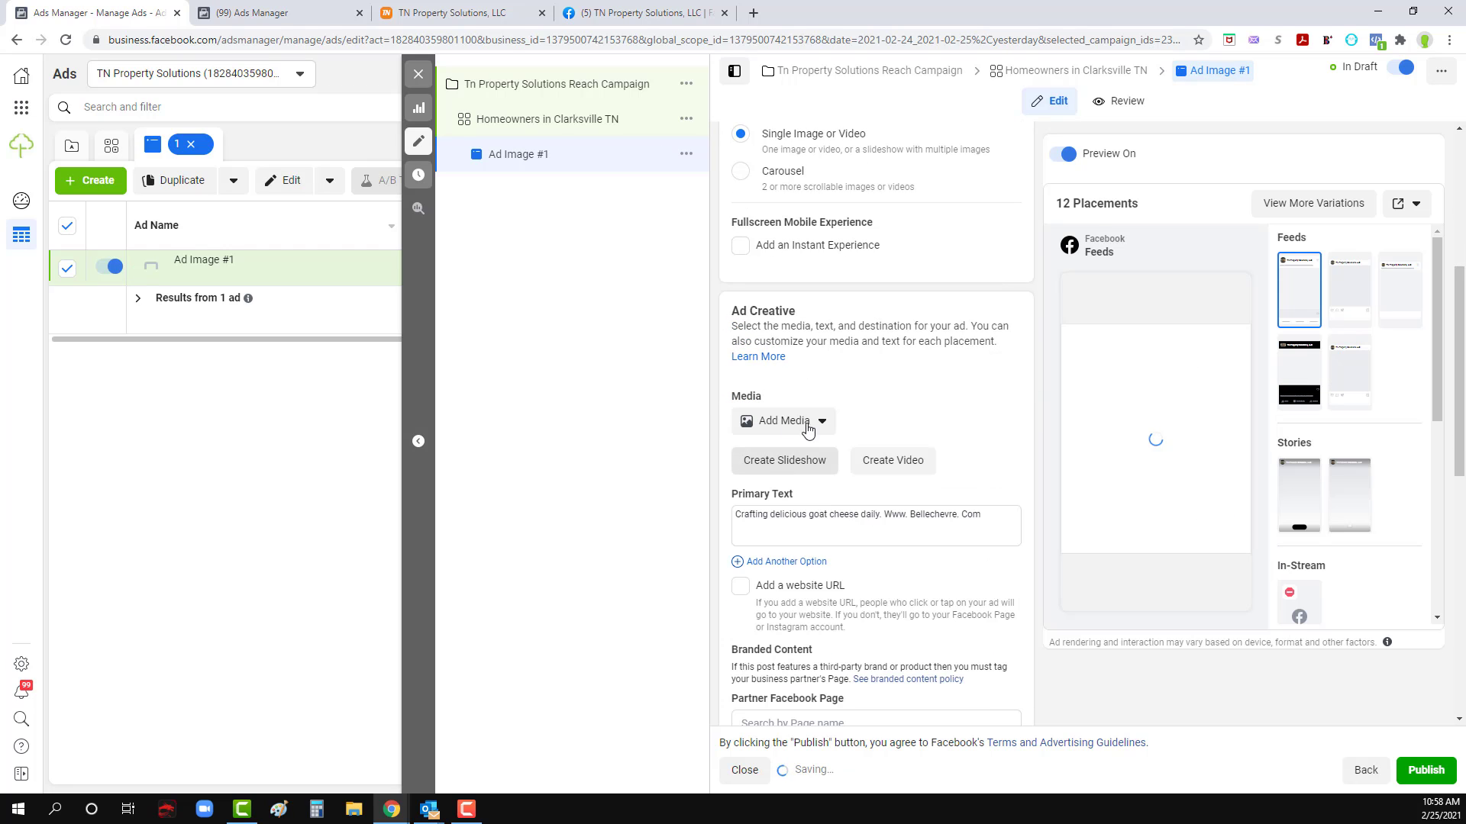
Step: Start an image upload for the ad and browse to OneDrive > Clients > T > TN Property Solutions > FB Ads > FEB 2021
left_click(808, 430)
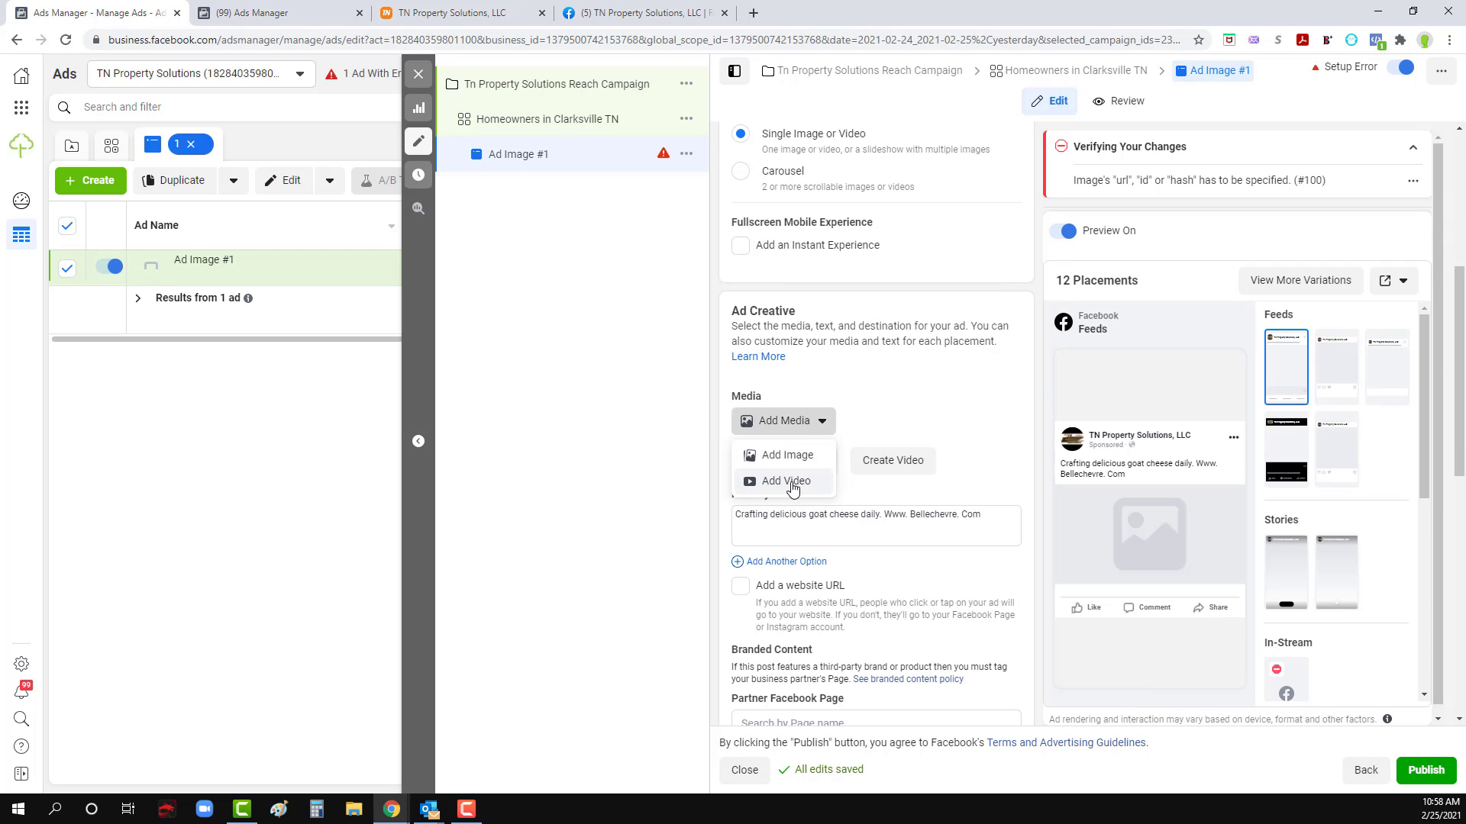
left_click(787, 456)
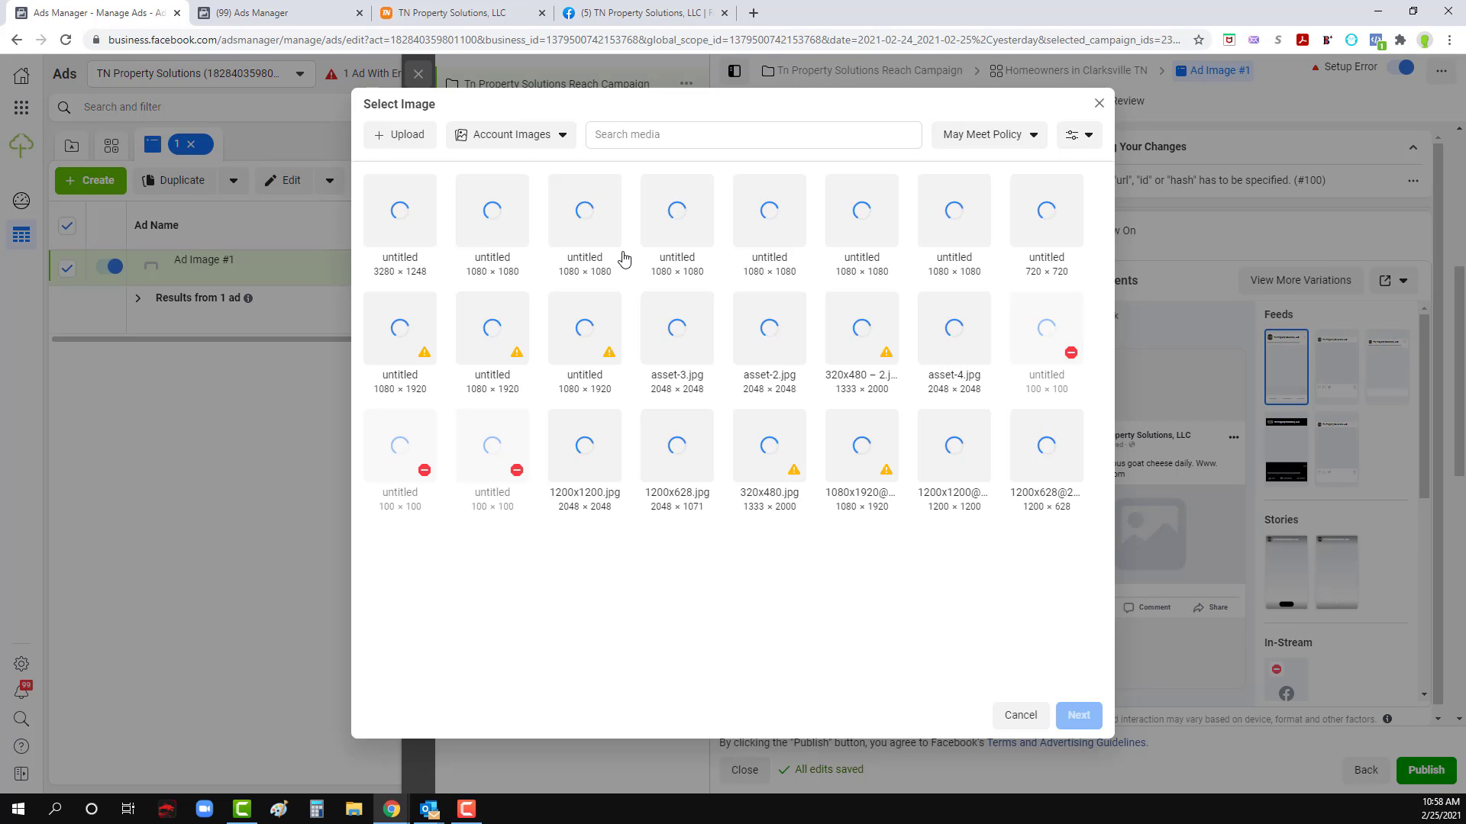
left_click(396, 135)
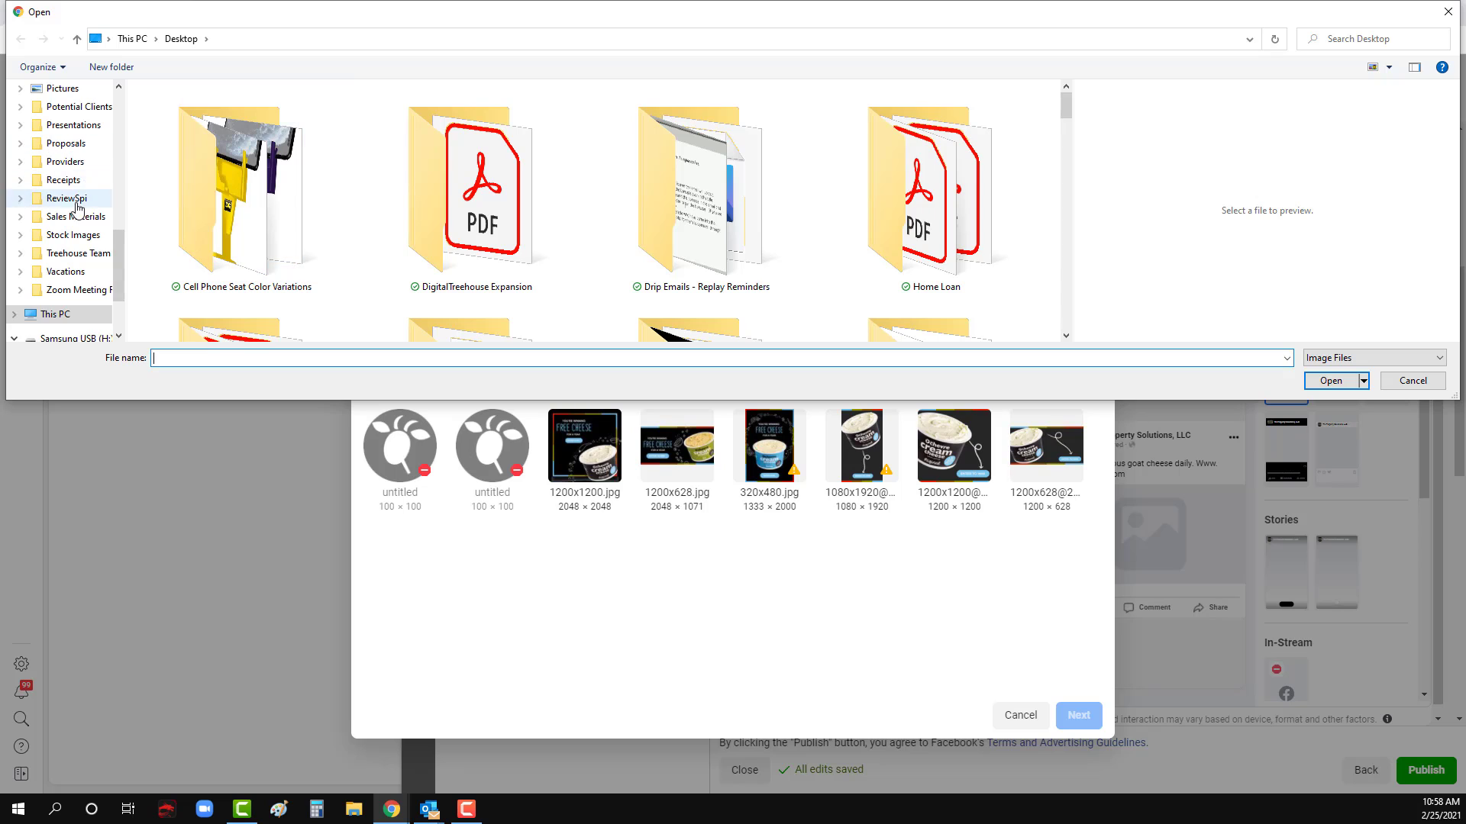
scroll(61, 320, "up", 3)
scroll(59, 158, "up", 2)
left_click(60, 106)
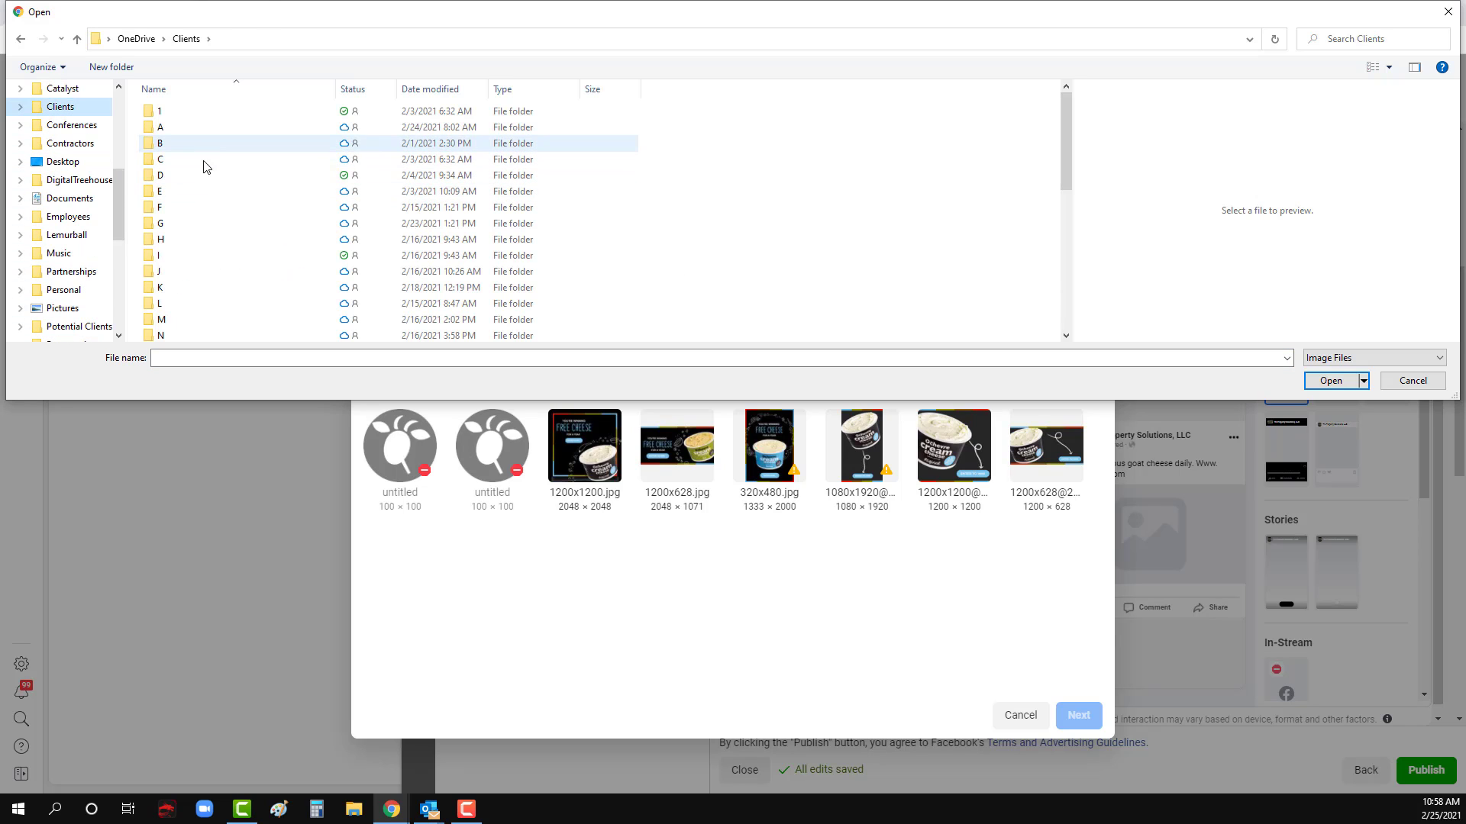
scroll(195, 222, "down", 5)
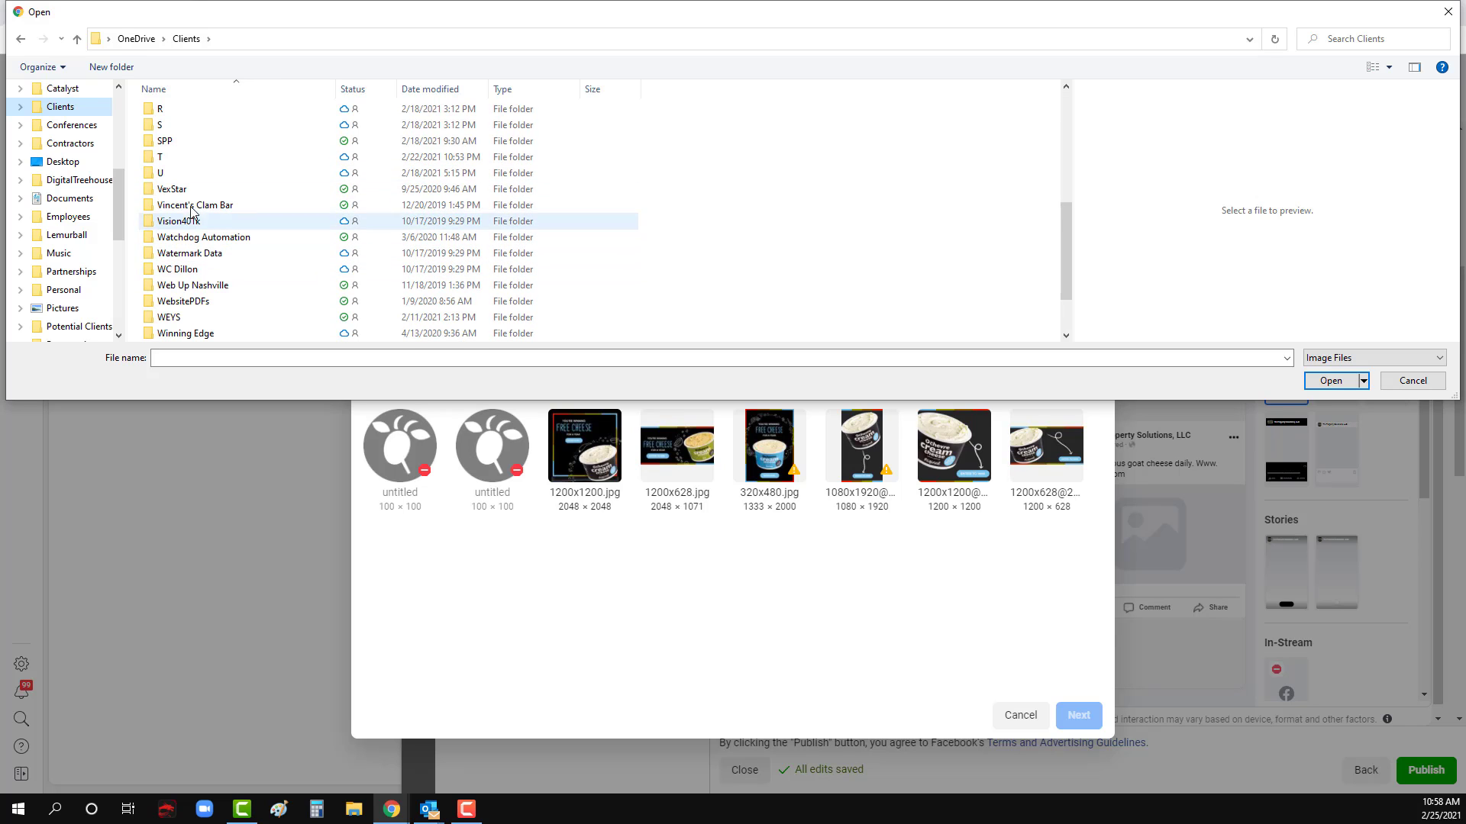
double_click(190, 162)
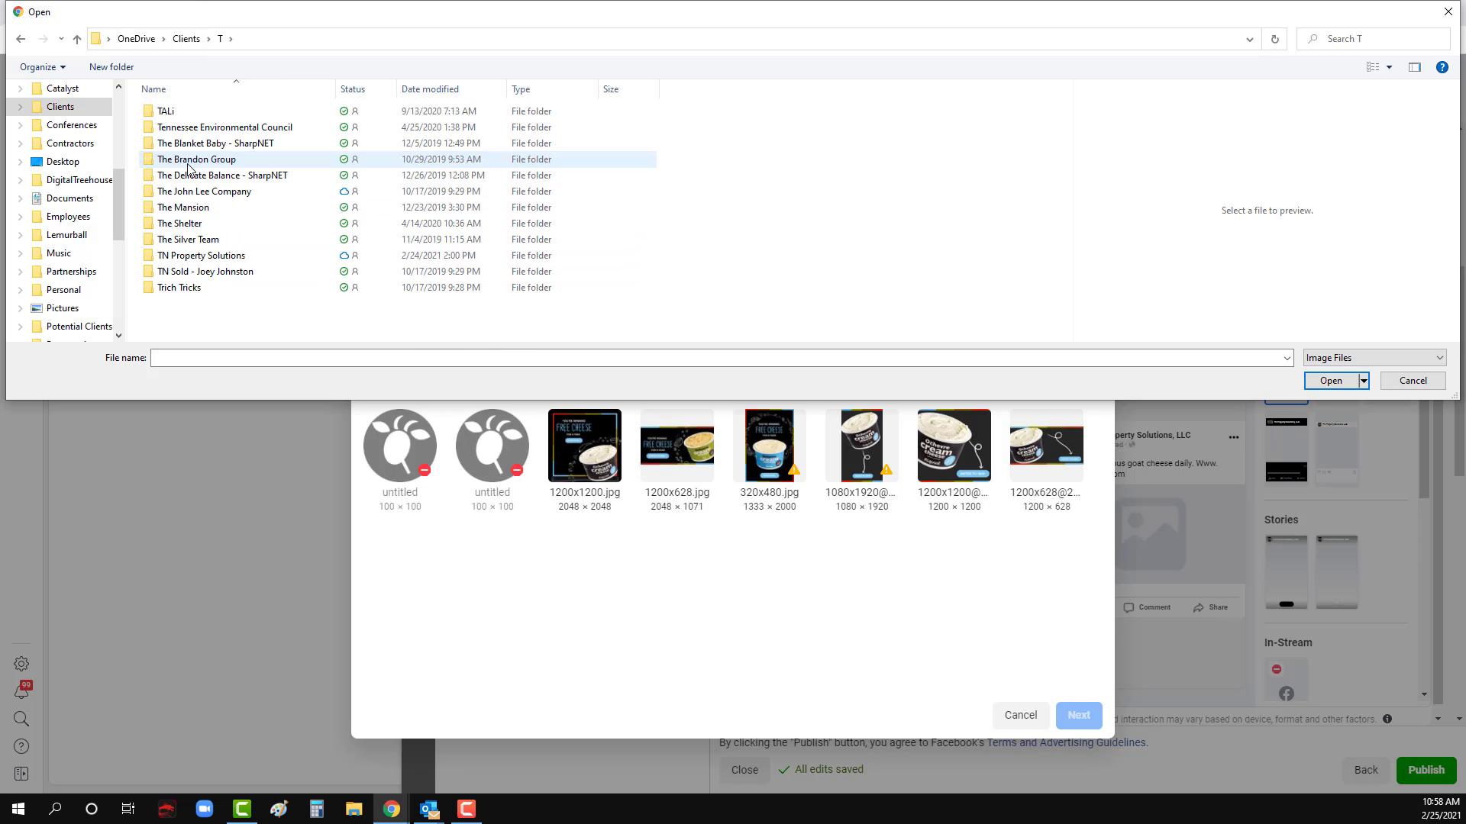
double_click(197, 259)
double_click(171, 112)
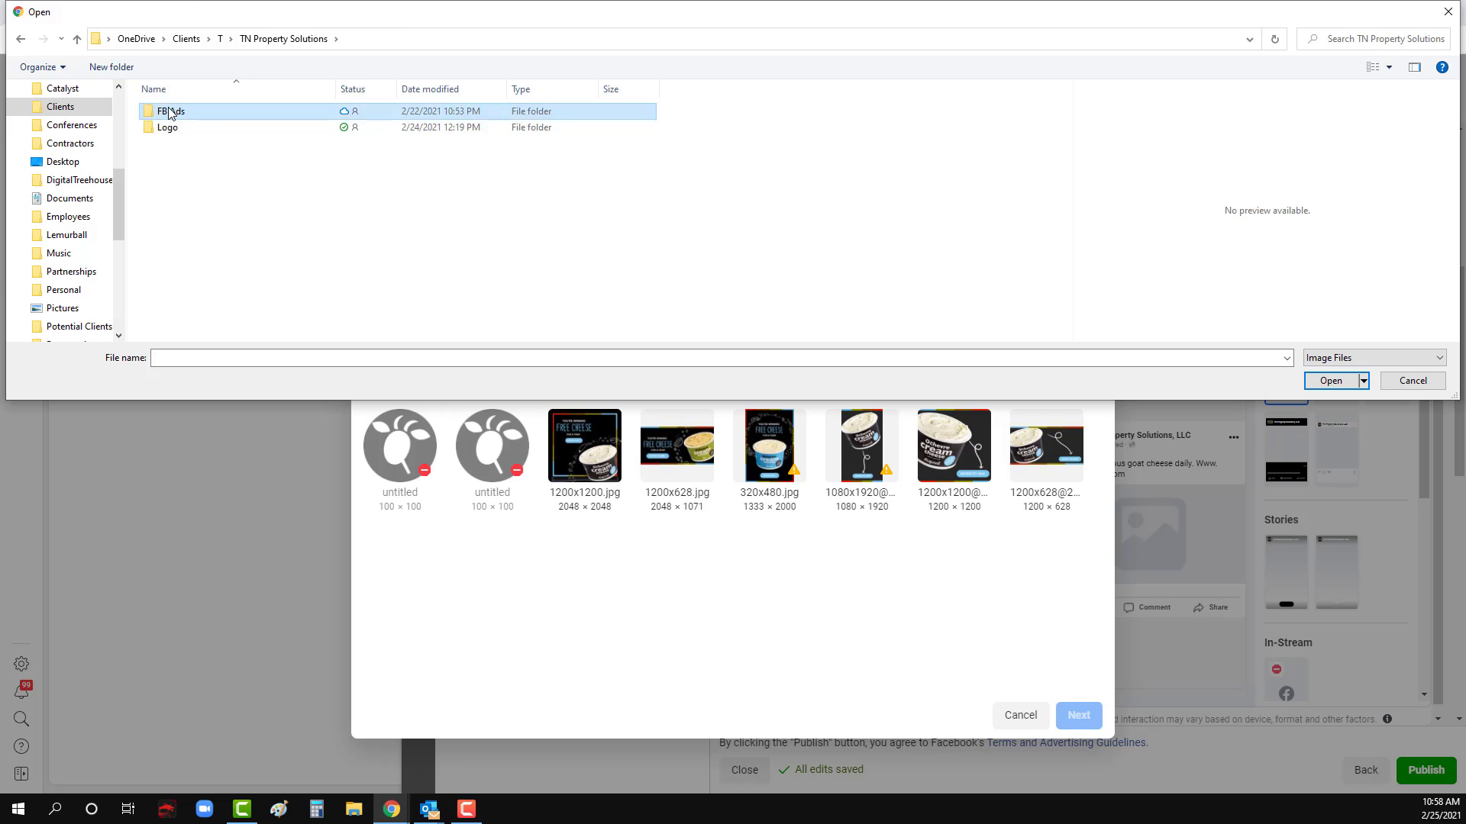
double_click(169, 112)
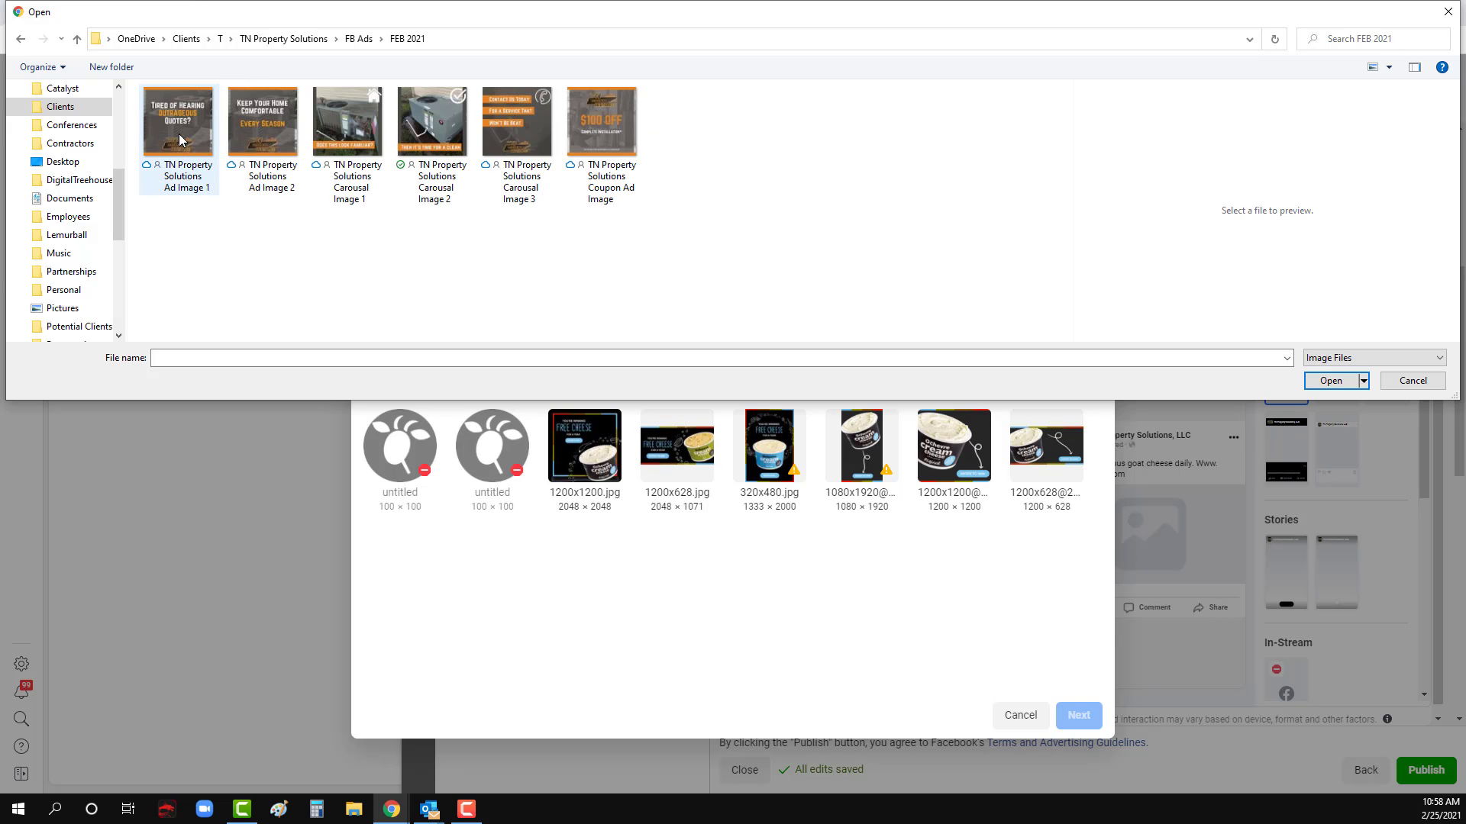
Step: Upload "TN Property Solutions Ad Image 1" and apply it to all placements without the optional vertical and horizontal crops
left_click(179, 134)
double_click(179, 135)
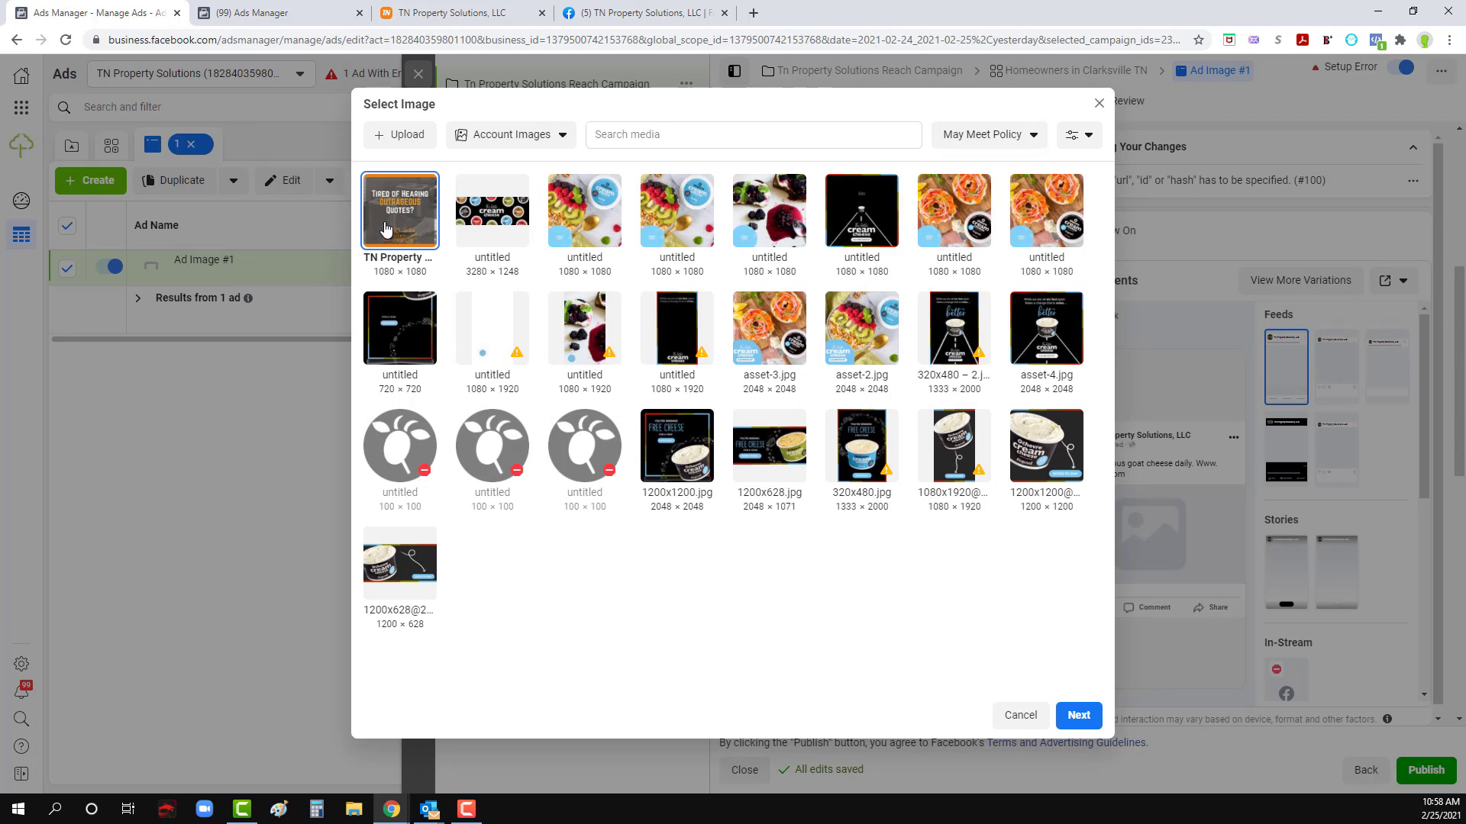
left_click(1079, 715)
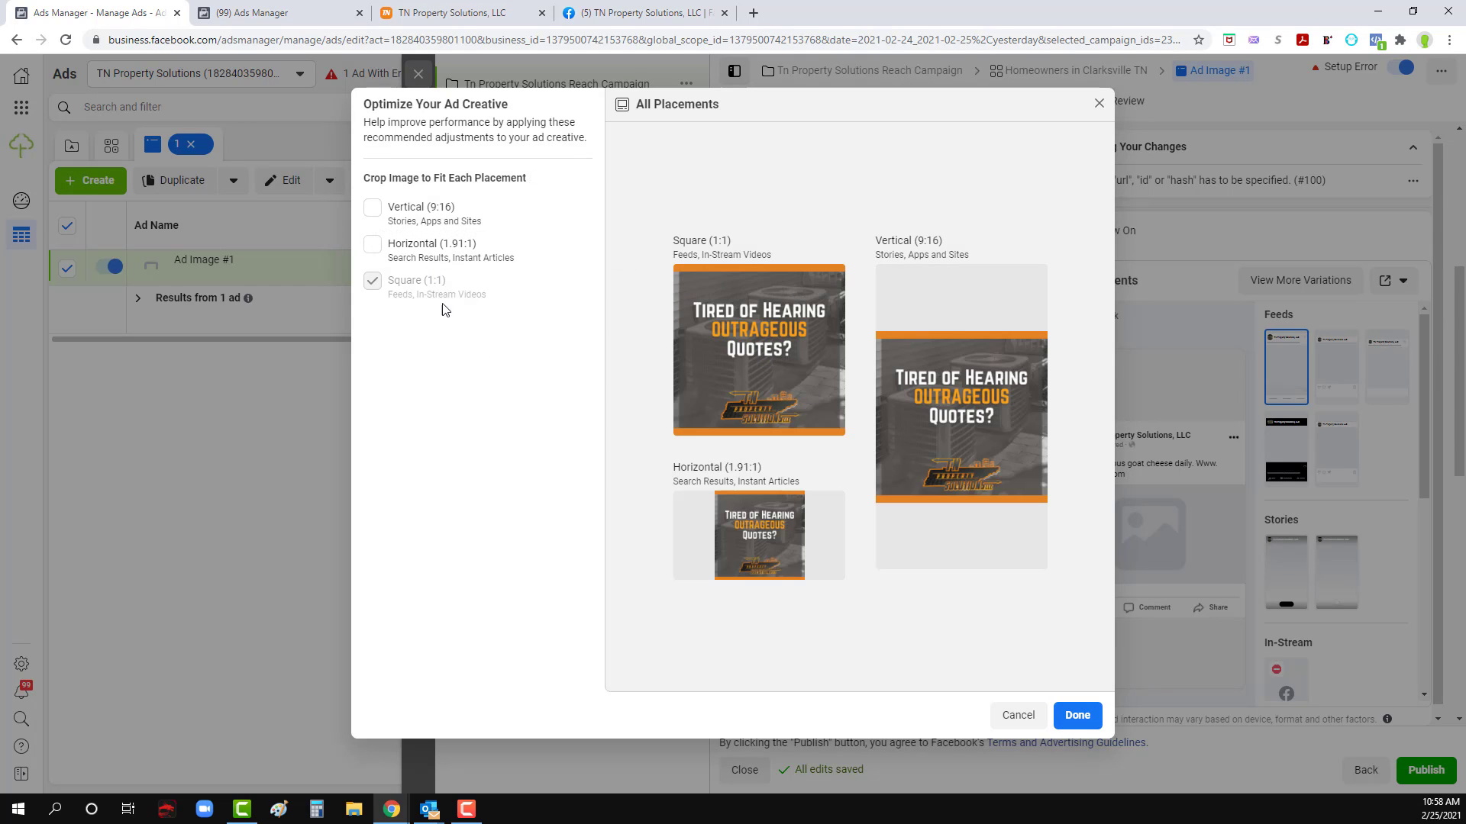
mouse_move(763, 554)
left_click(1077, 715)
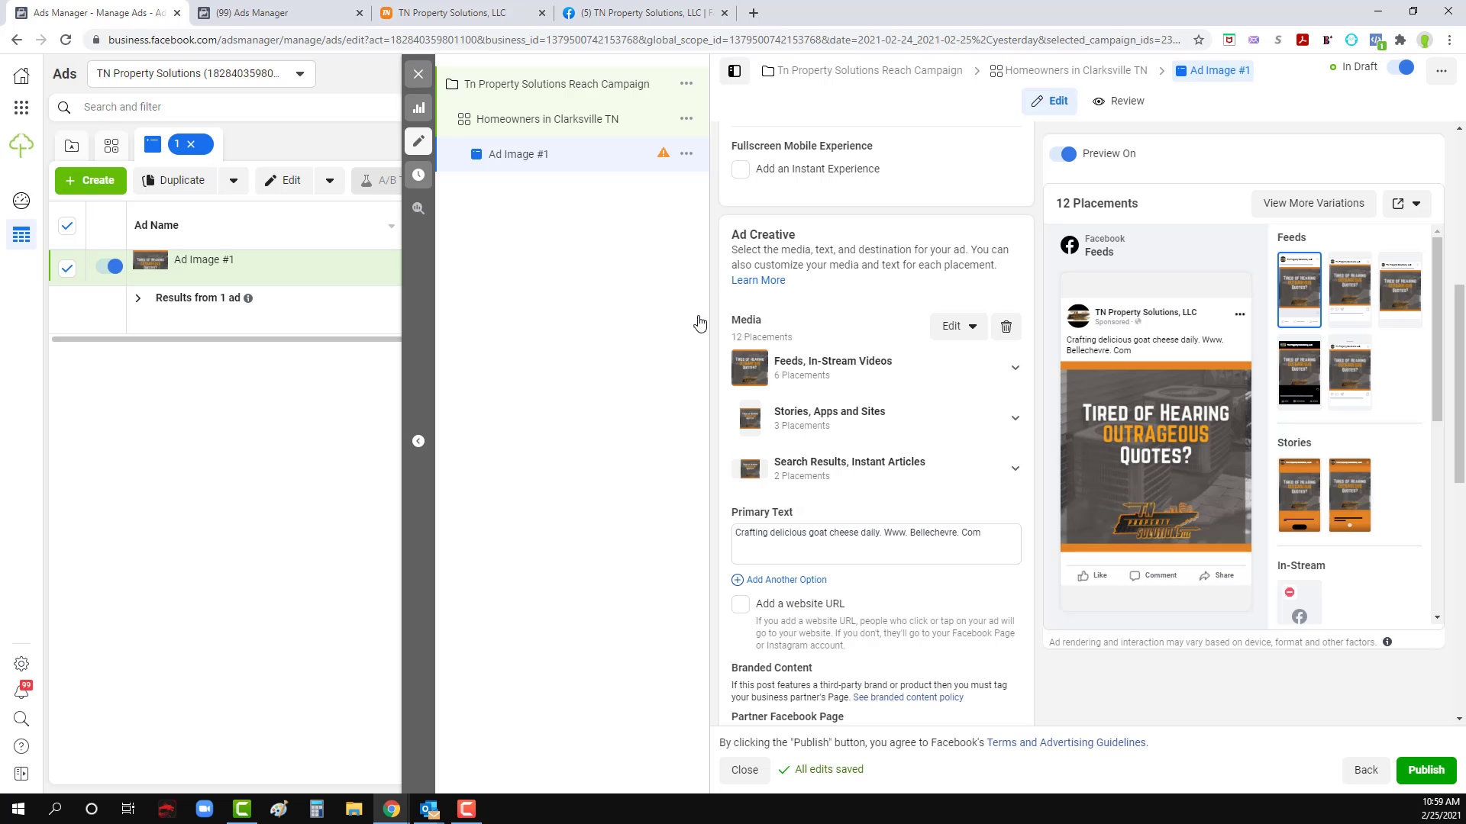
Step: Switch to Teamwork in a new browser tab and open the TN Property Solutions project from the active projects starting with T
left_click(754, 12)
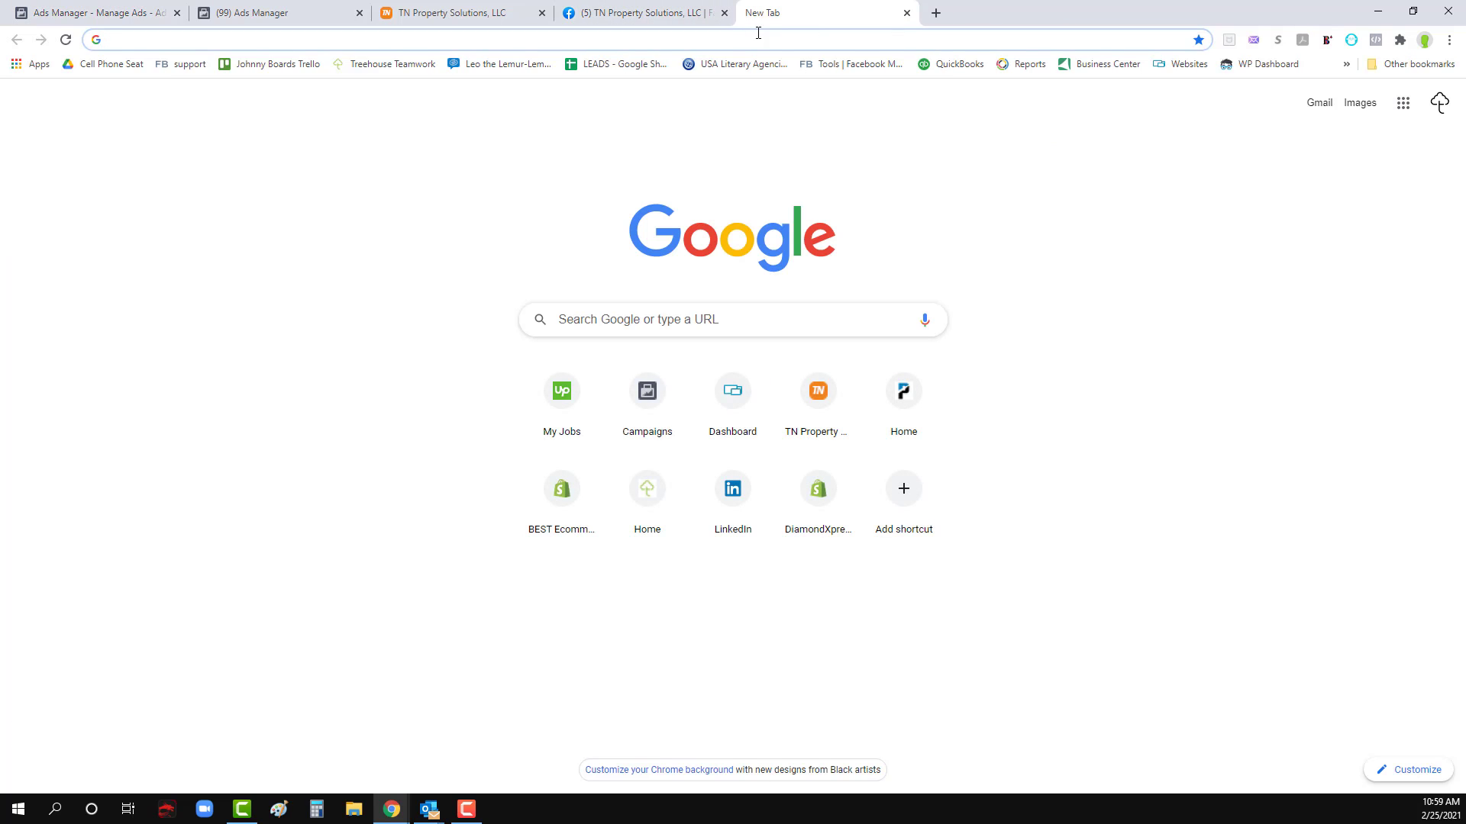
left_click(402, 64)
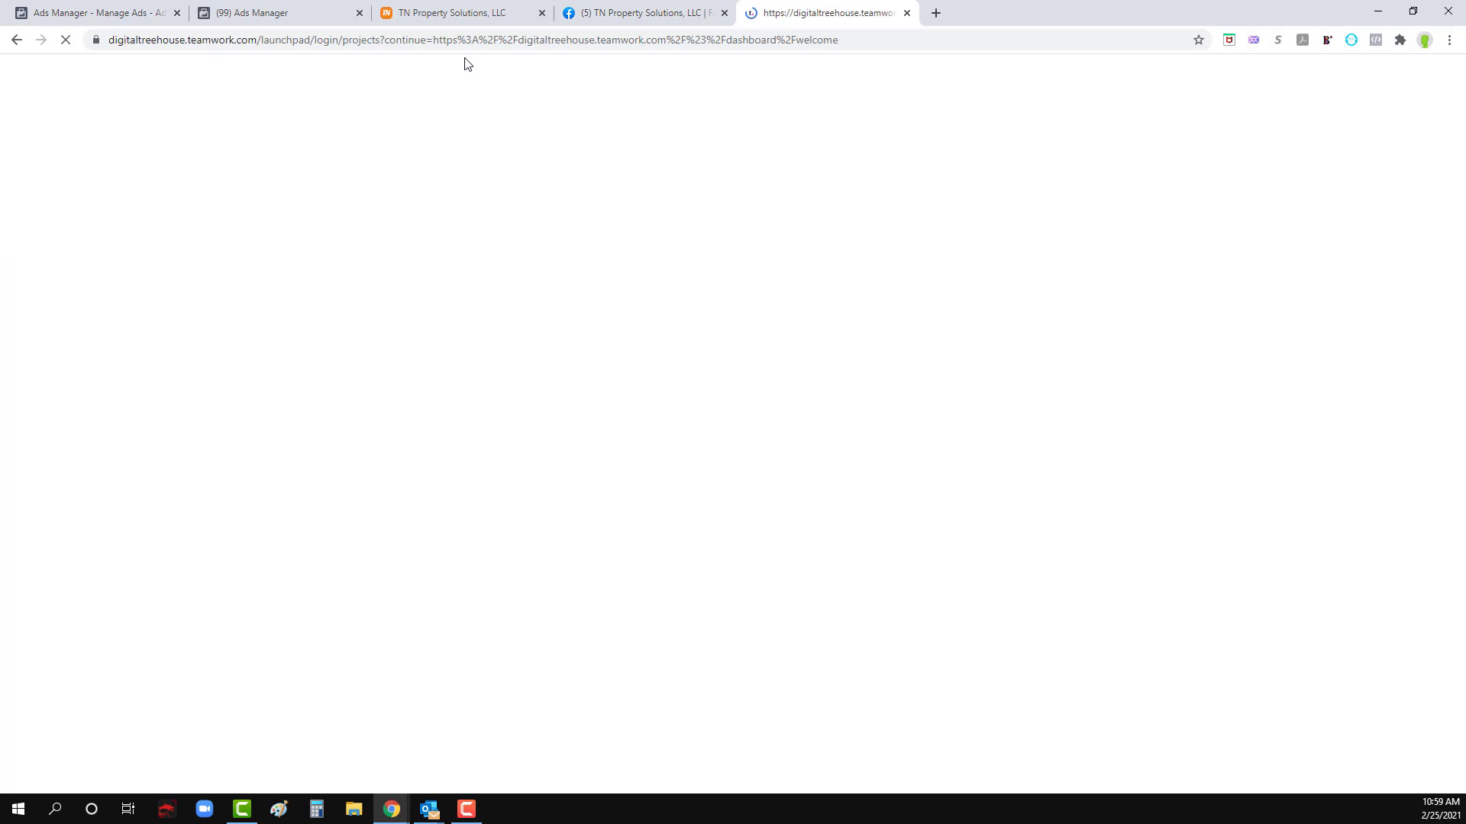
left_click(374, 554)
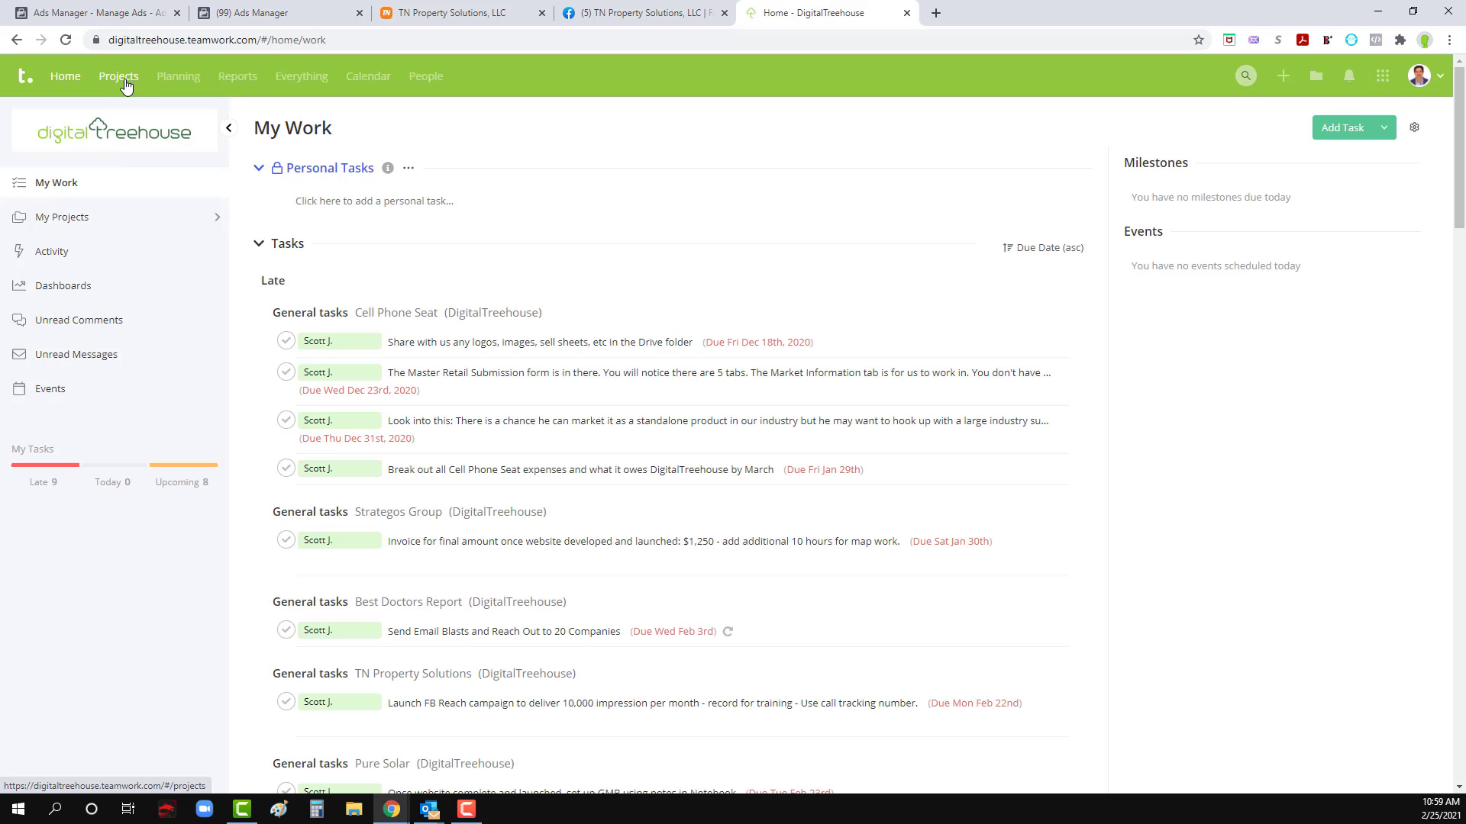
left_click(119, 76)
left_click(317, 248)
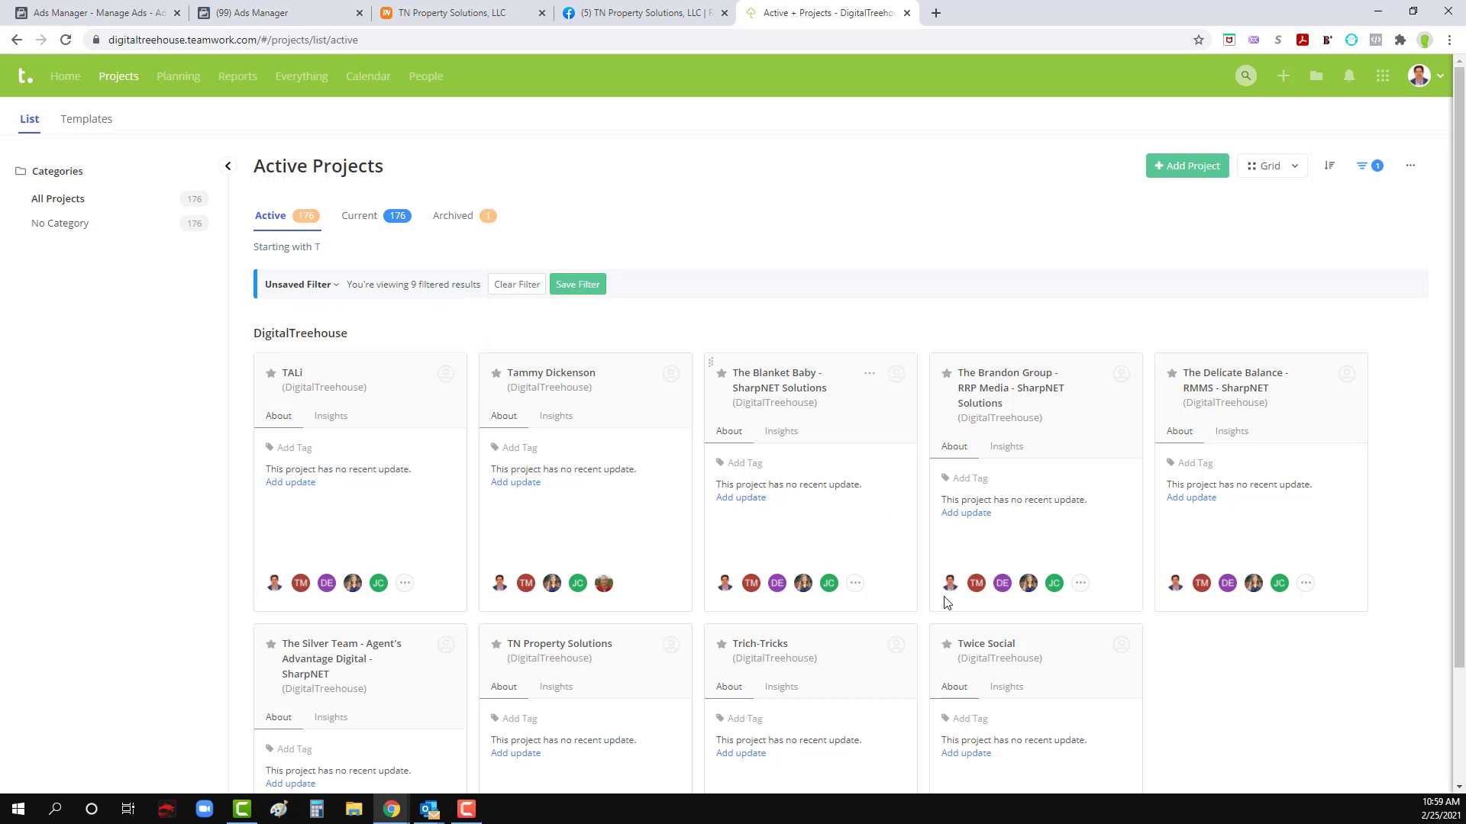
left_click(546, 646)
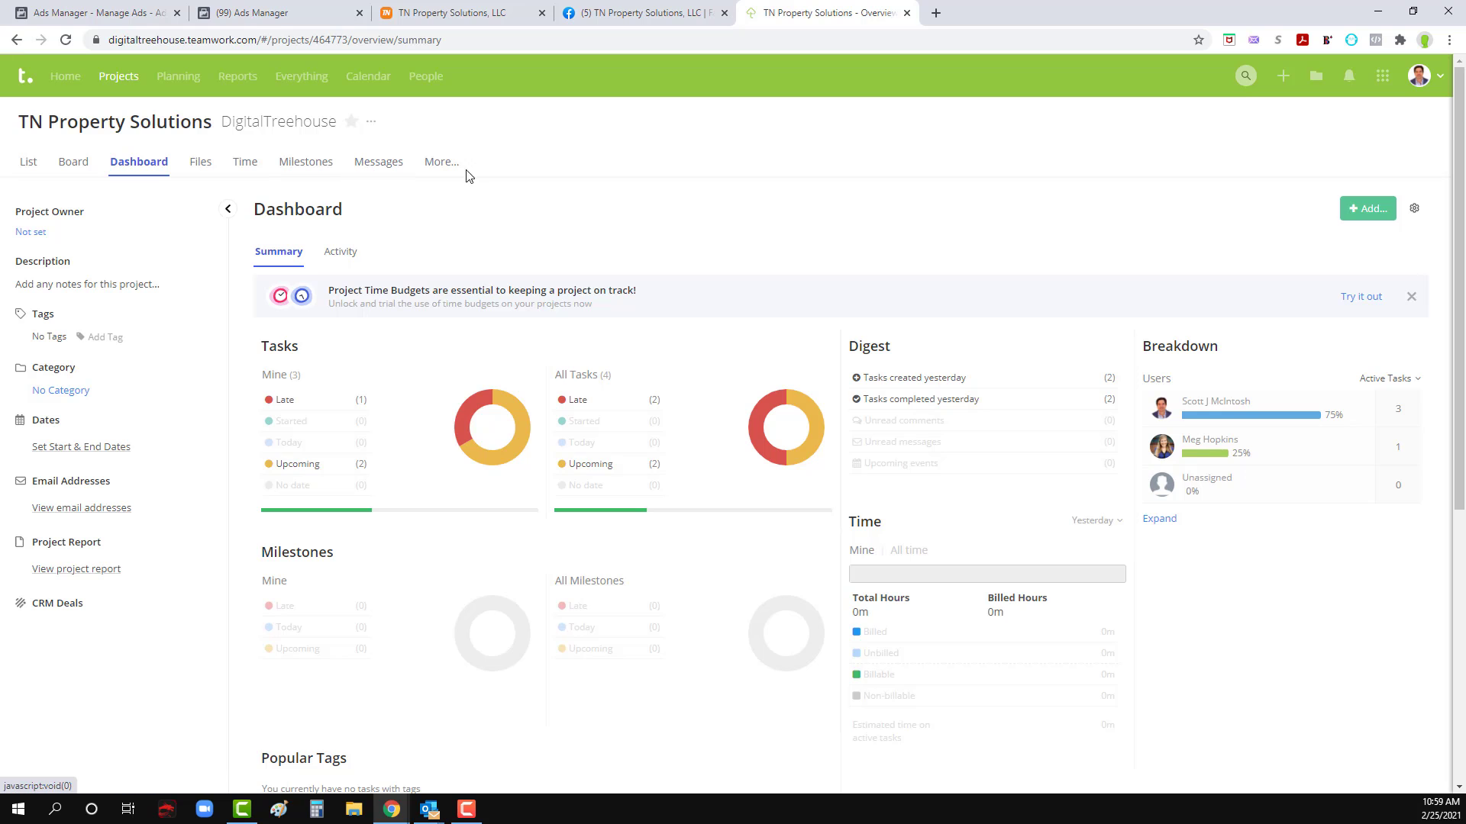
Step: Open the Website Changes notebook of the TN Property Solutions project
left_click(456, 253)
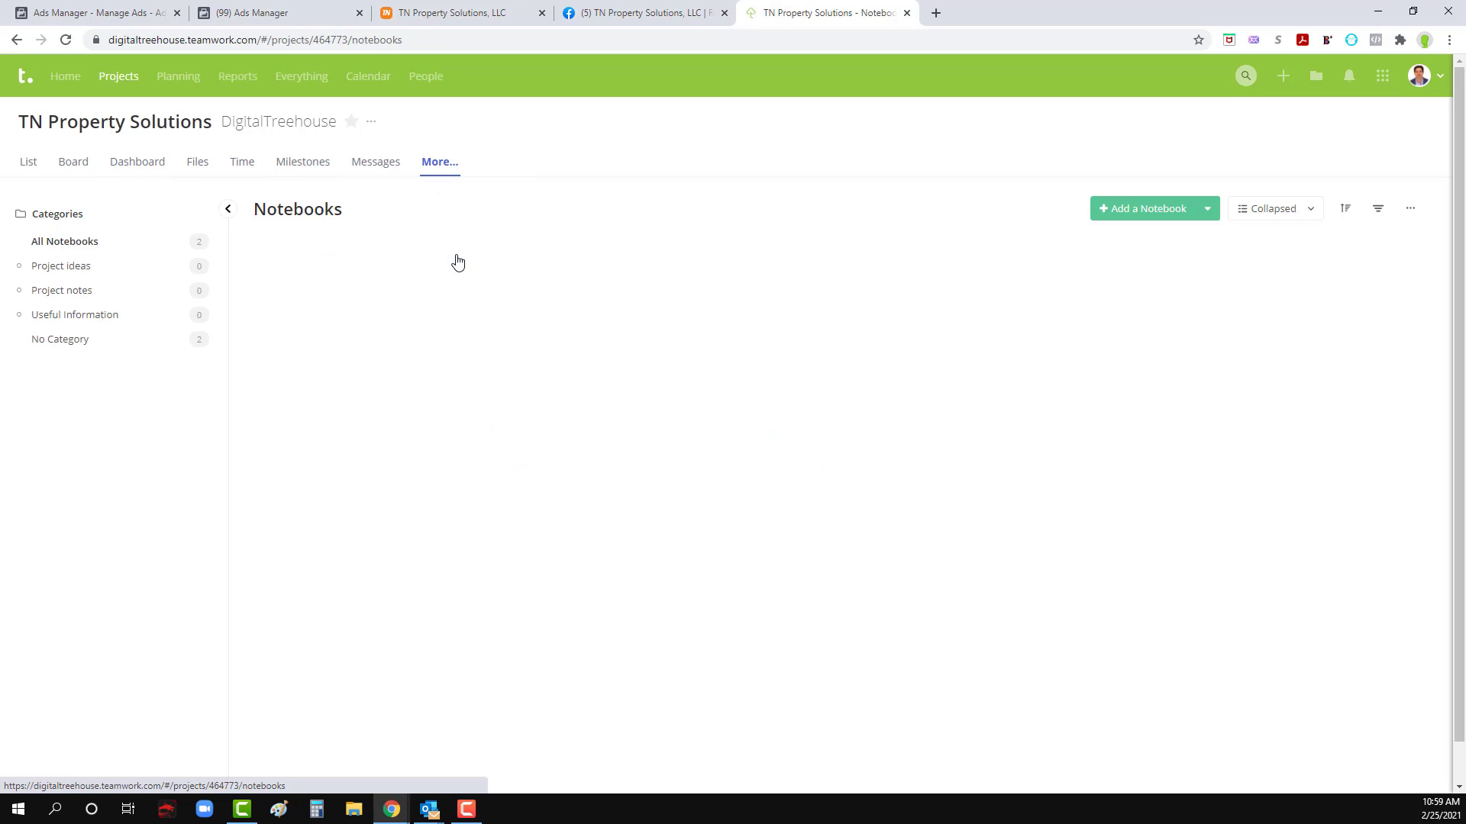
left_click(364, 390)
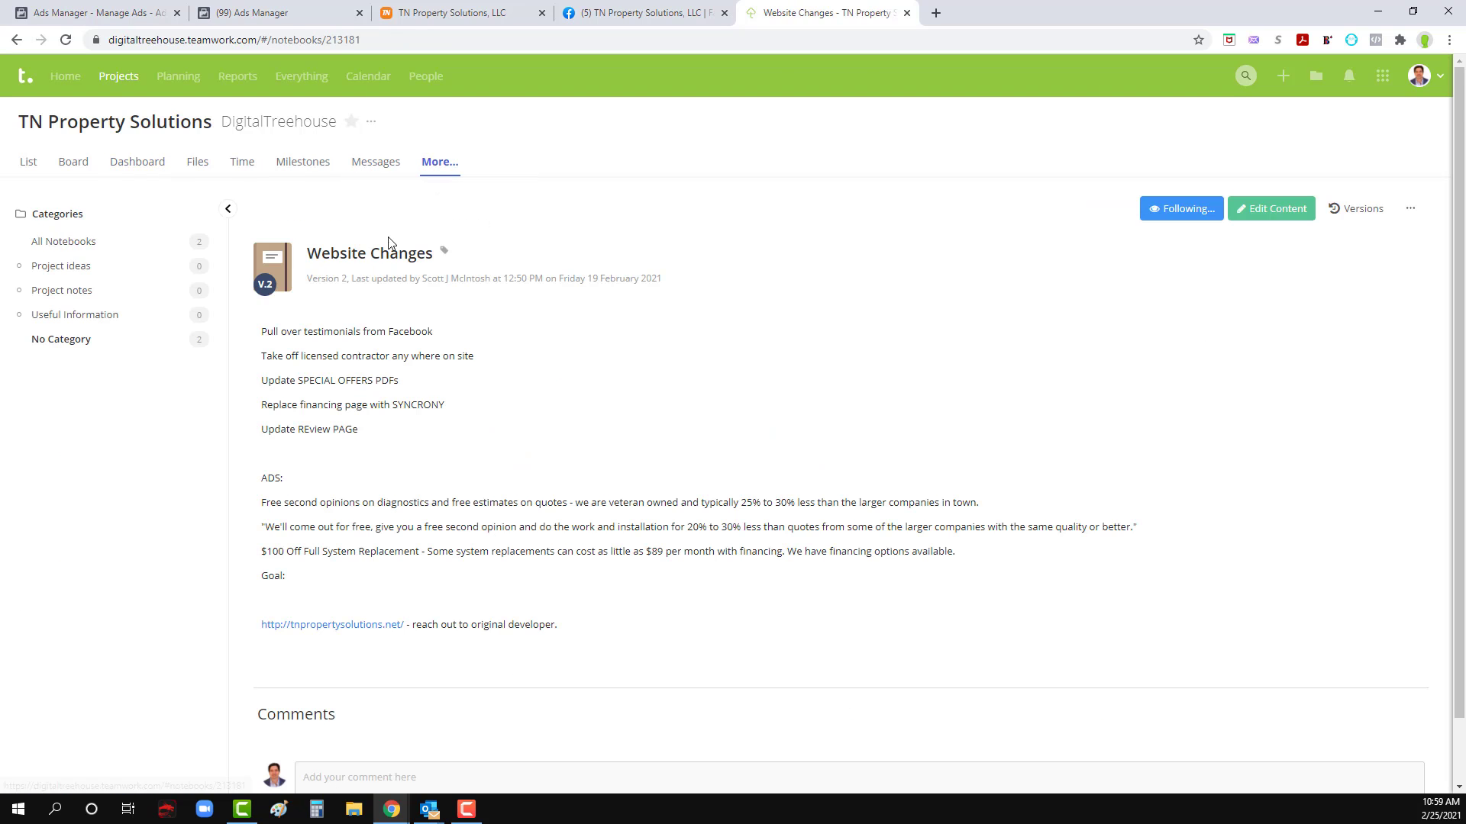
mouse_move(442, 175)
left_click(452, 255)
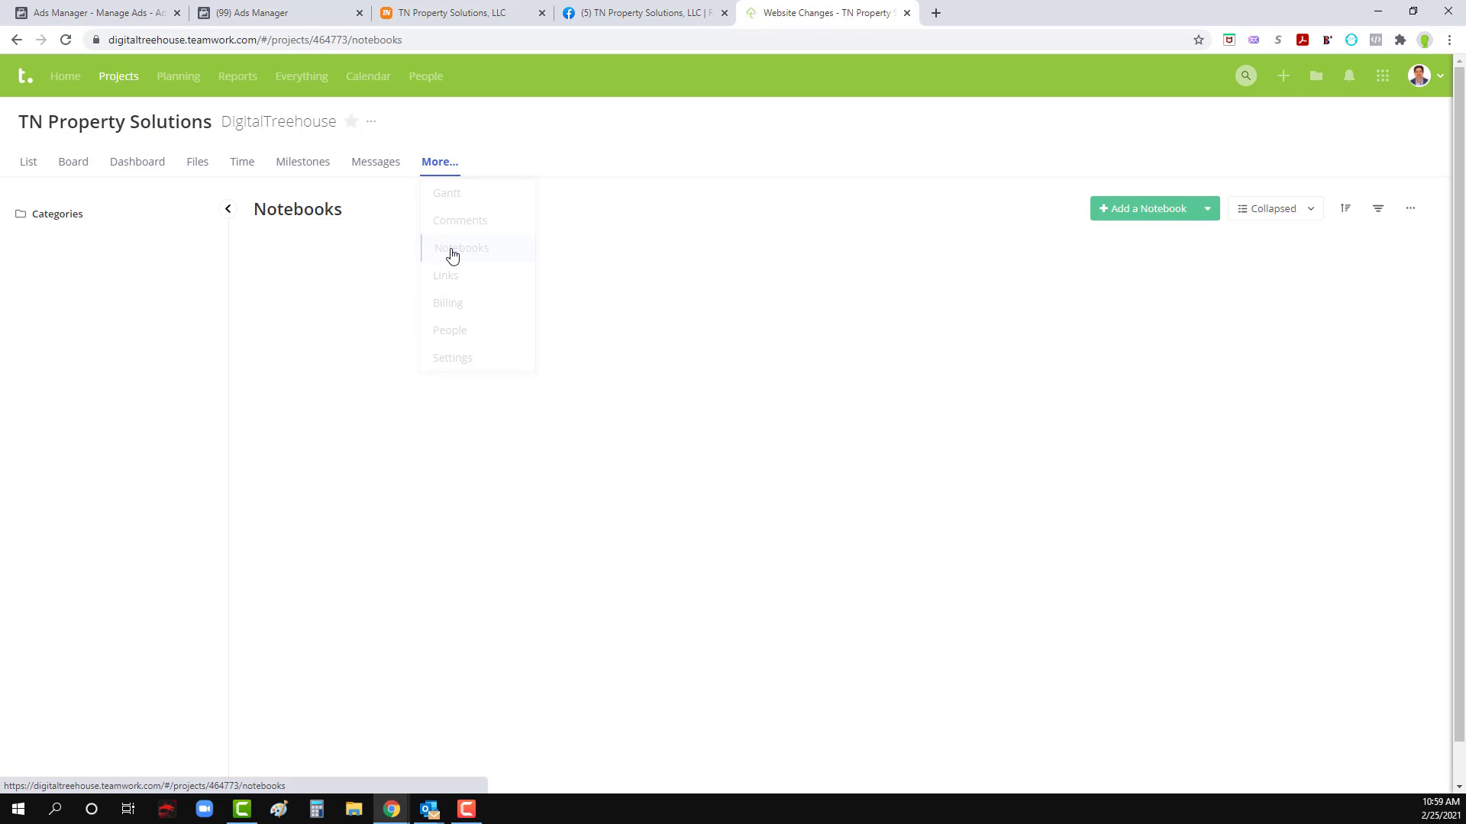
left_click(369, 392)
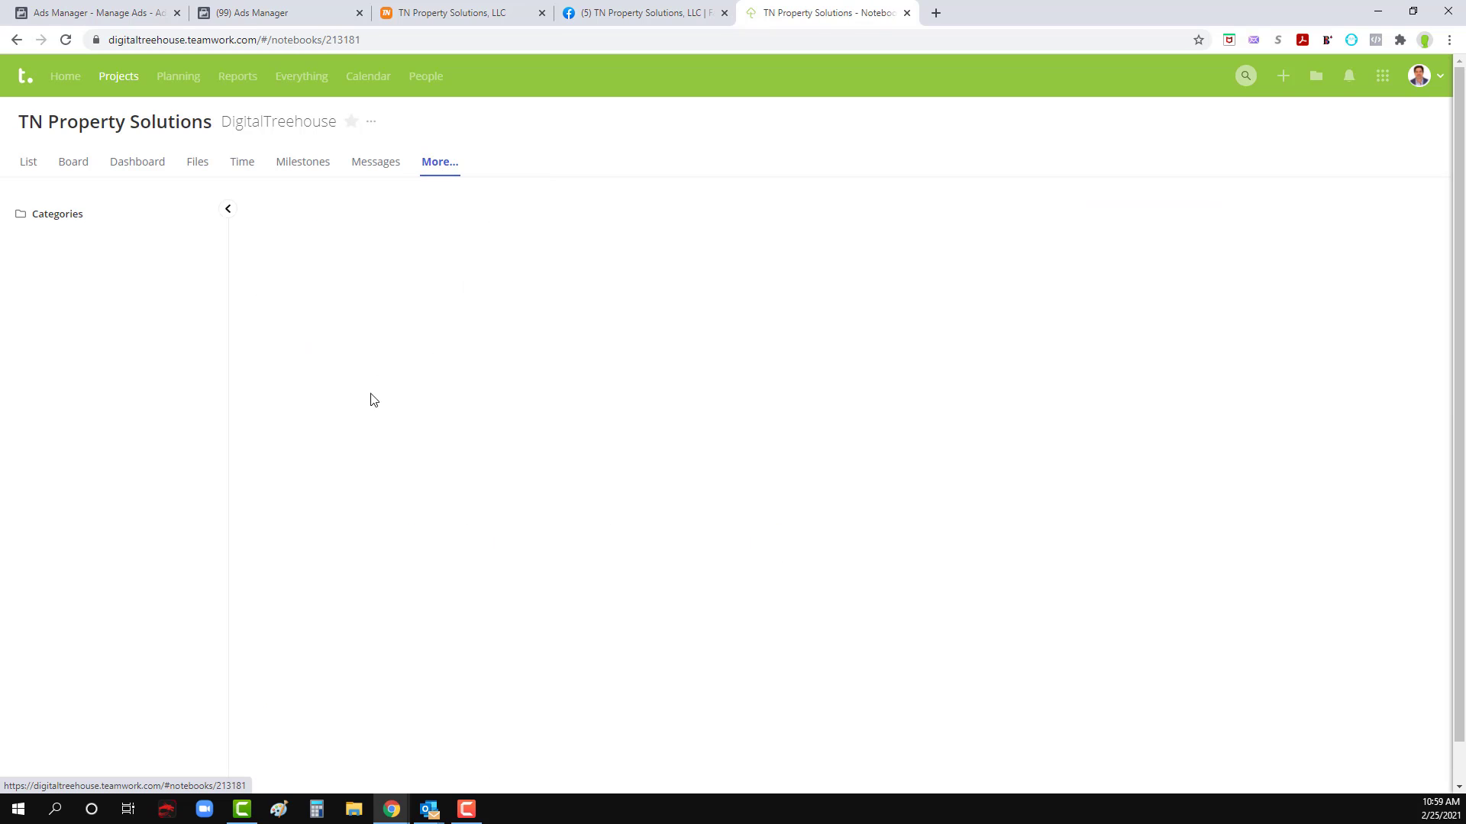
Step: Copy the notebook's quoted ad line beginning "We'll come out for free" and return to the Ads Manager ad, closing the Payment Settings page
left_click_drag(268, 529, 1162, 535)
key("ctrl+c")
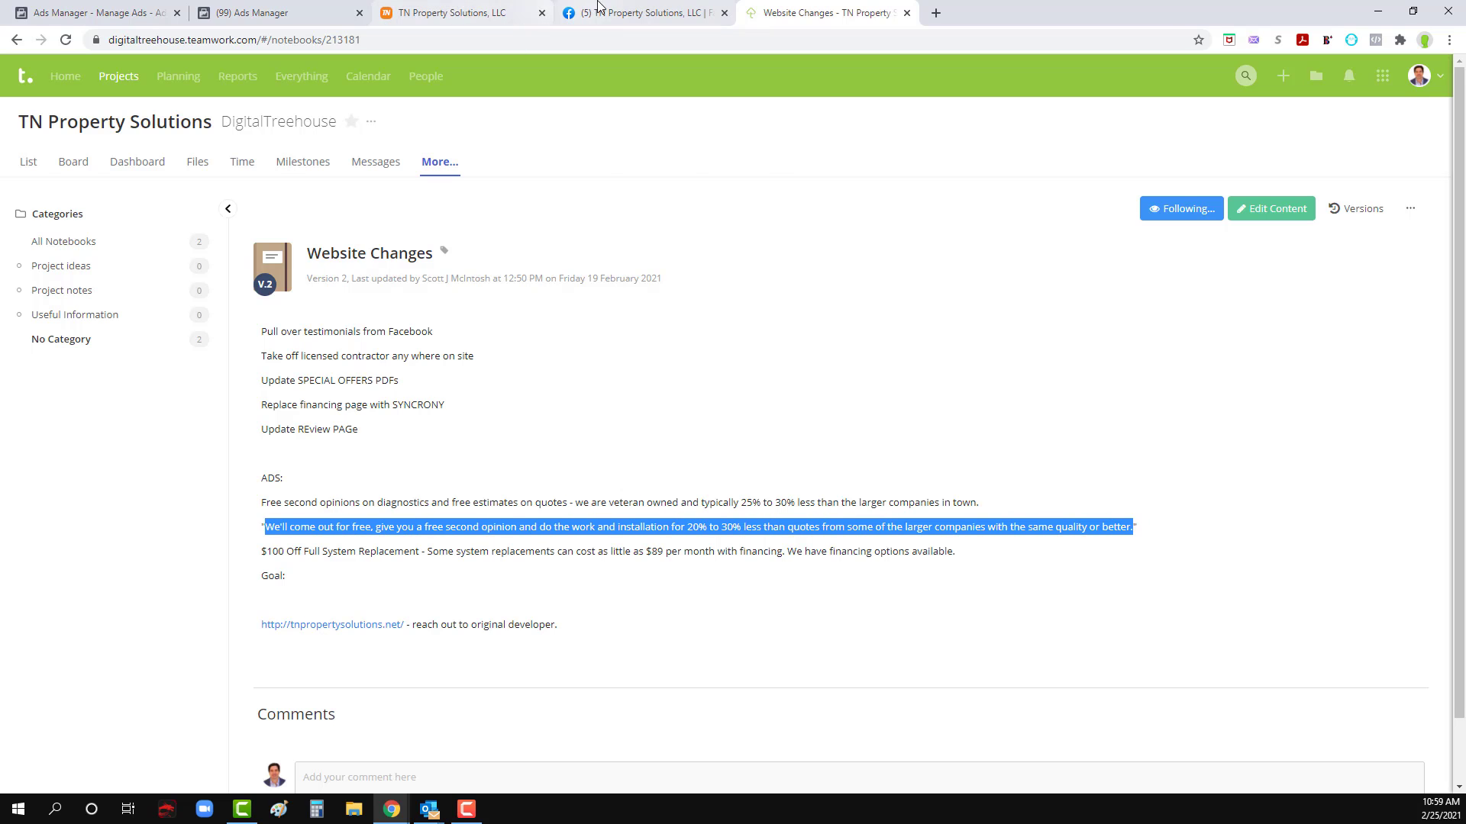
left_click(637, 12)
left_click(454, 12)
left_click(257, 9)
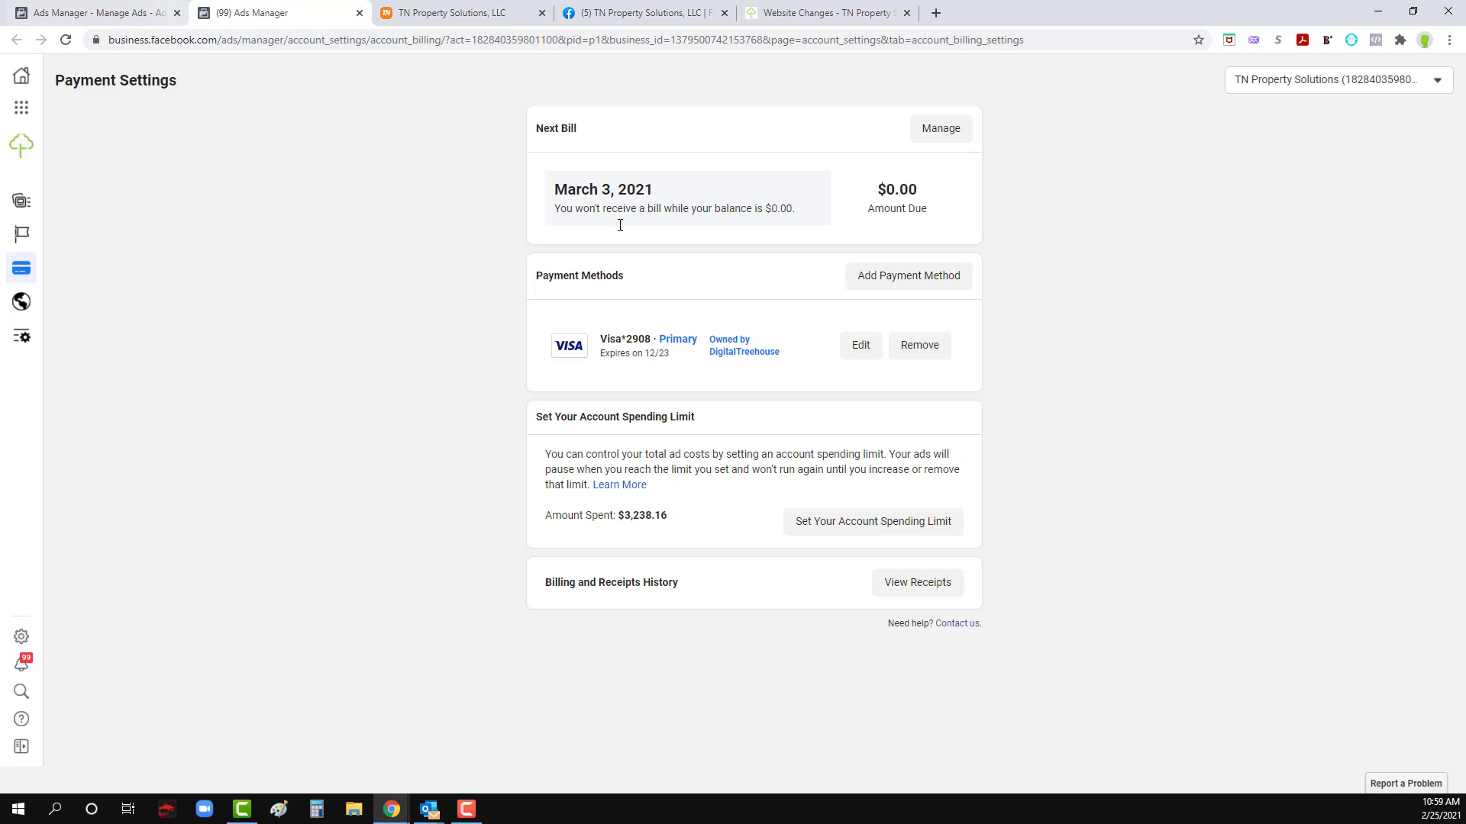
left_click(359, 13)
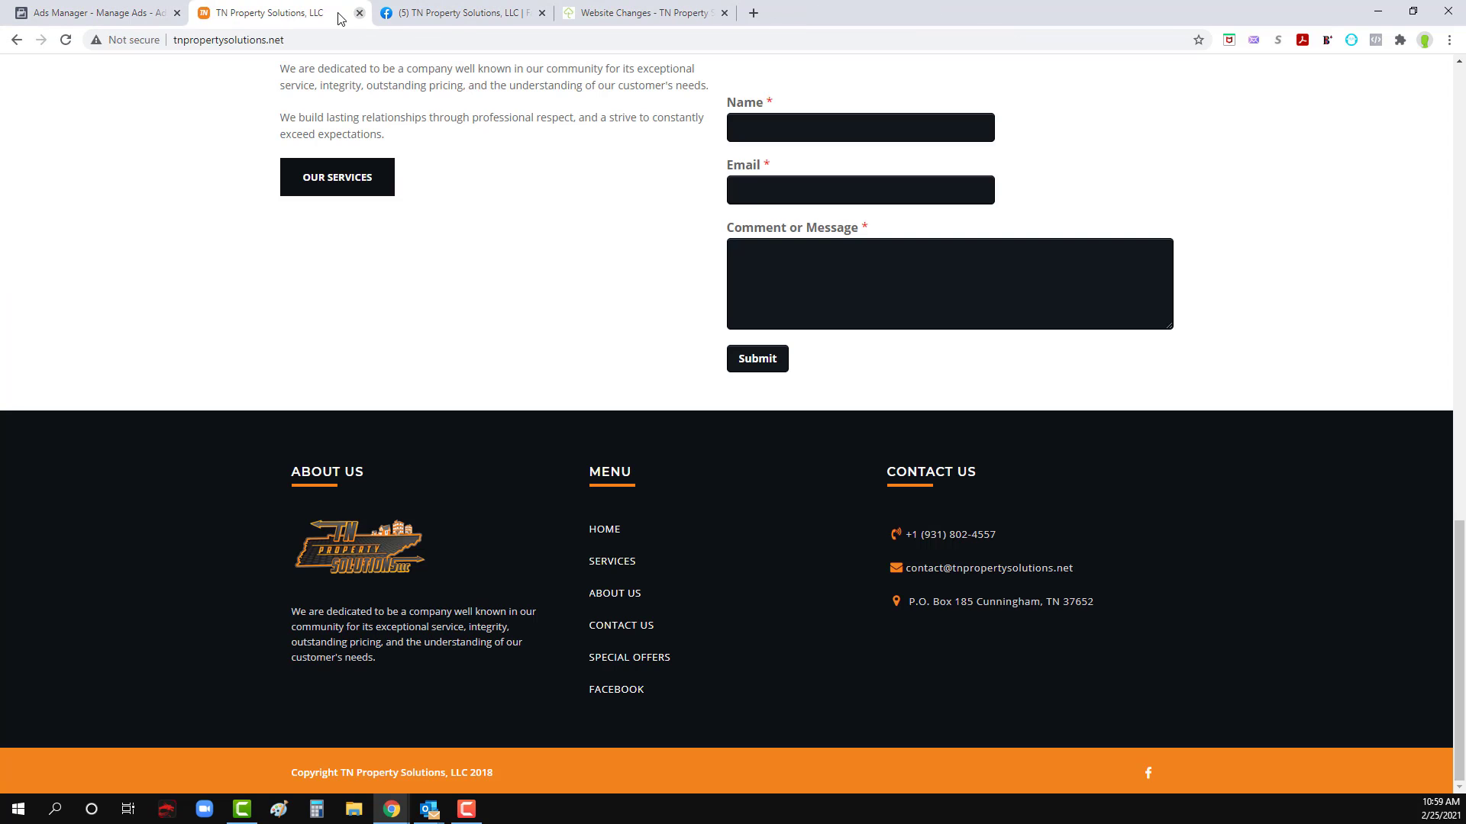
left_click(142, 13)
Step: Replace the goat cheese primary text with the copied "We'll come out for free" line and expand it in the feed preview
triple_click(785, 533)
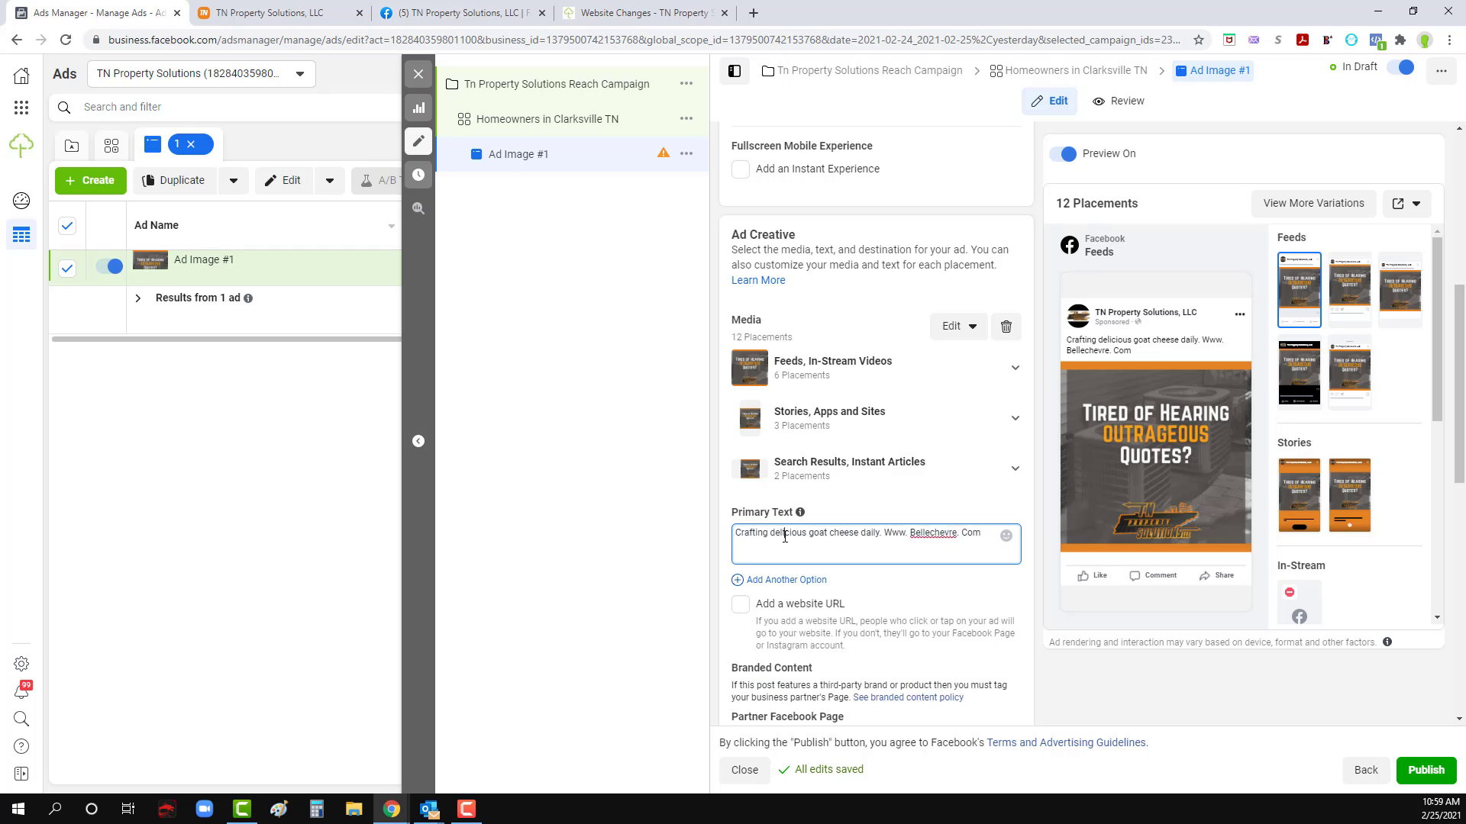
key("ctrl+v")
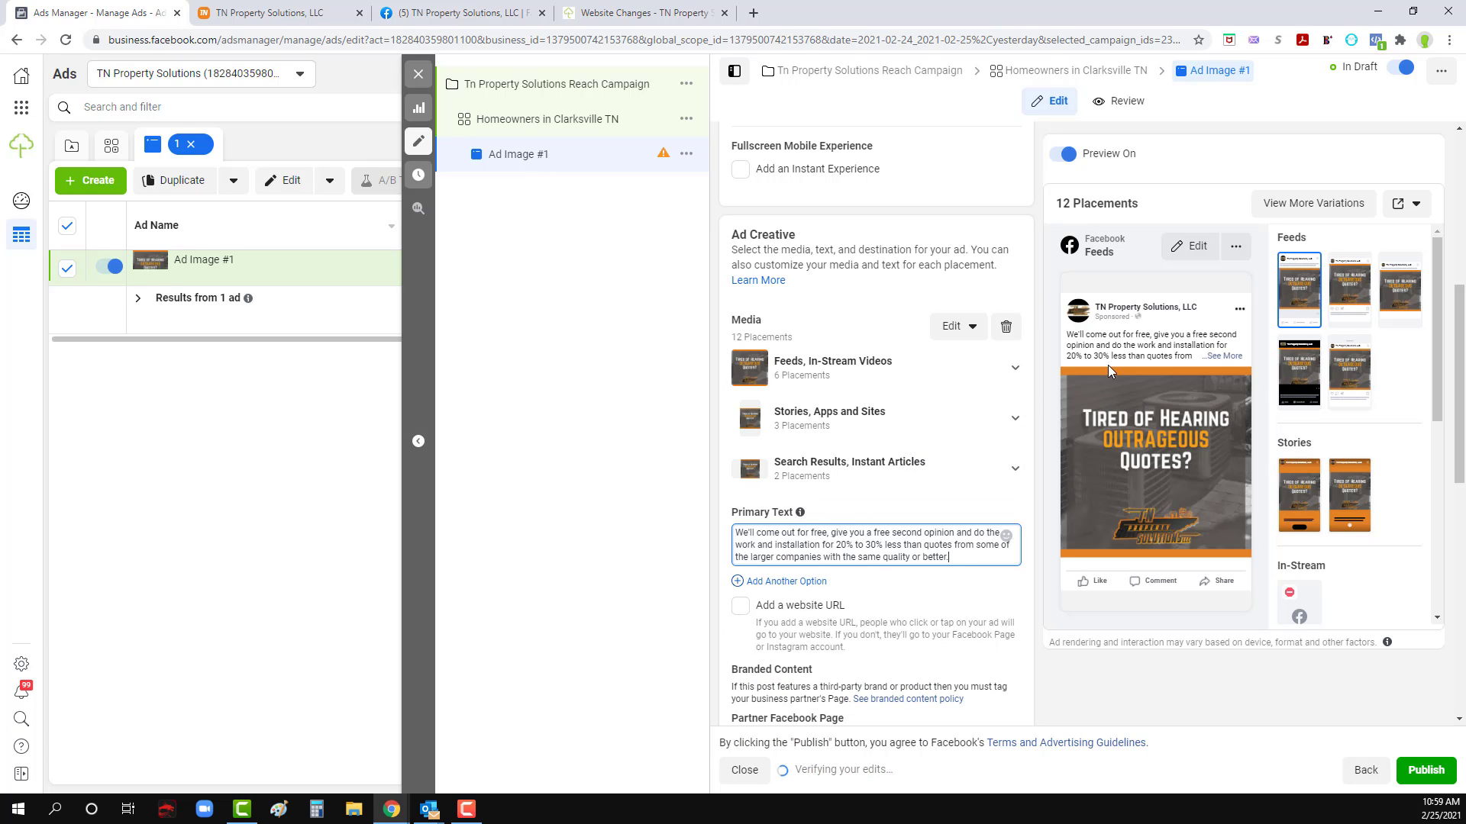
left_click(1180, 361)
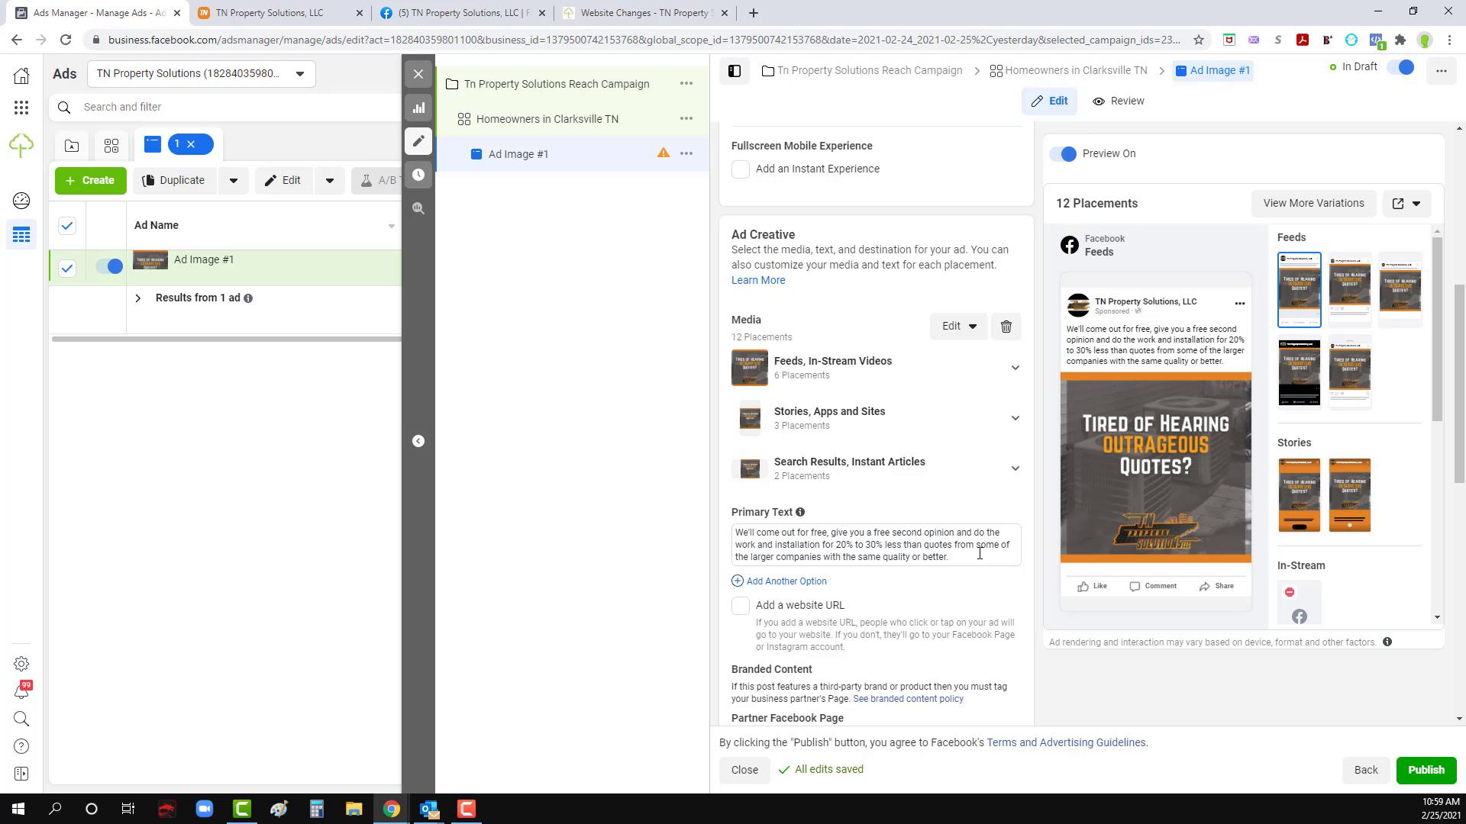
Step: Try leading the primary text with "HVAC and Plumbing Services -"
scroll(762, 534, "down", 3)
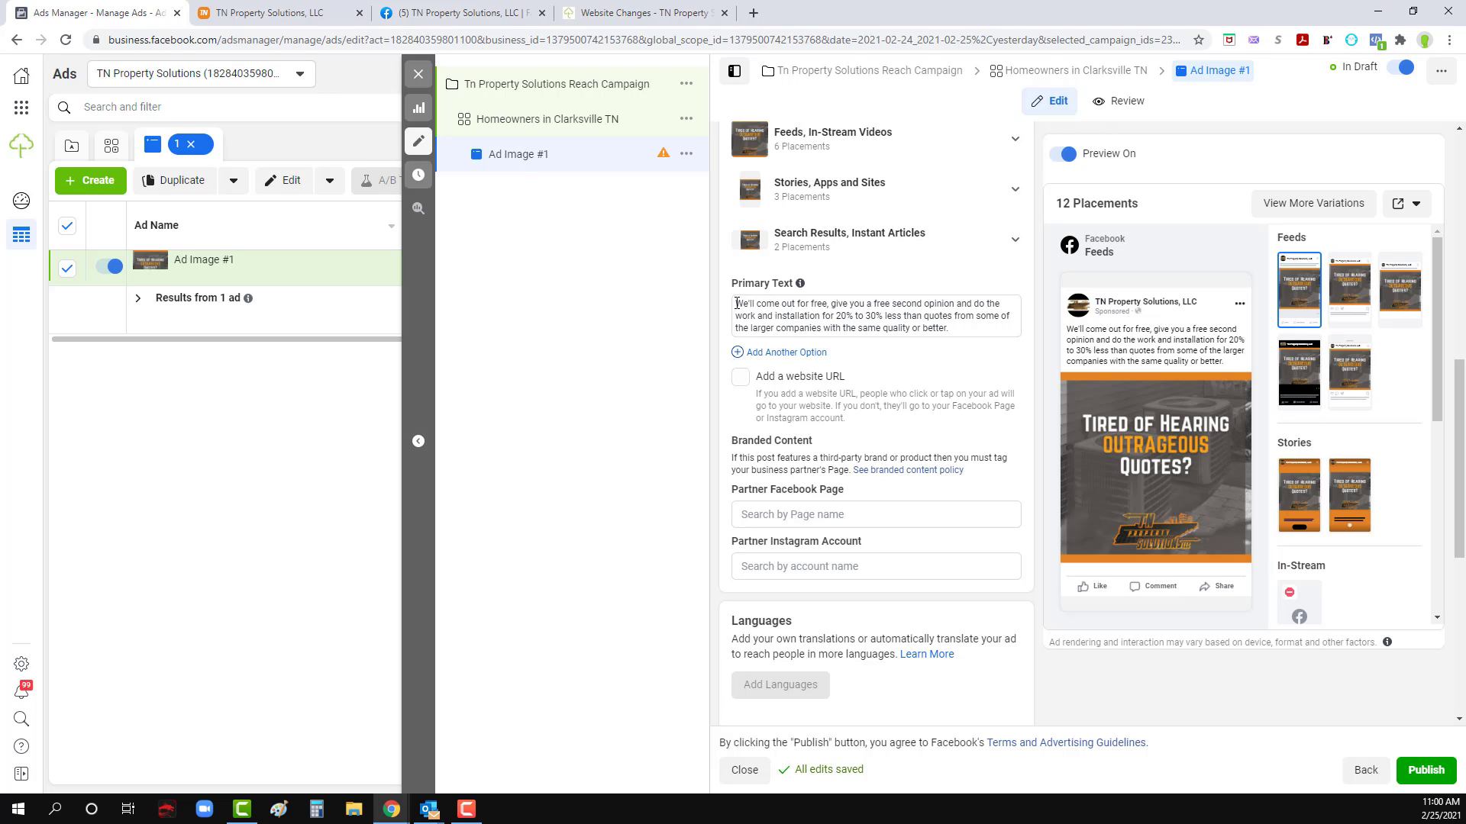
left_click(736, 303)
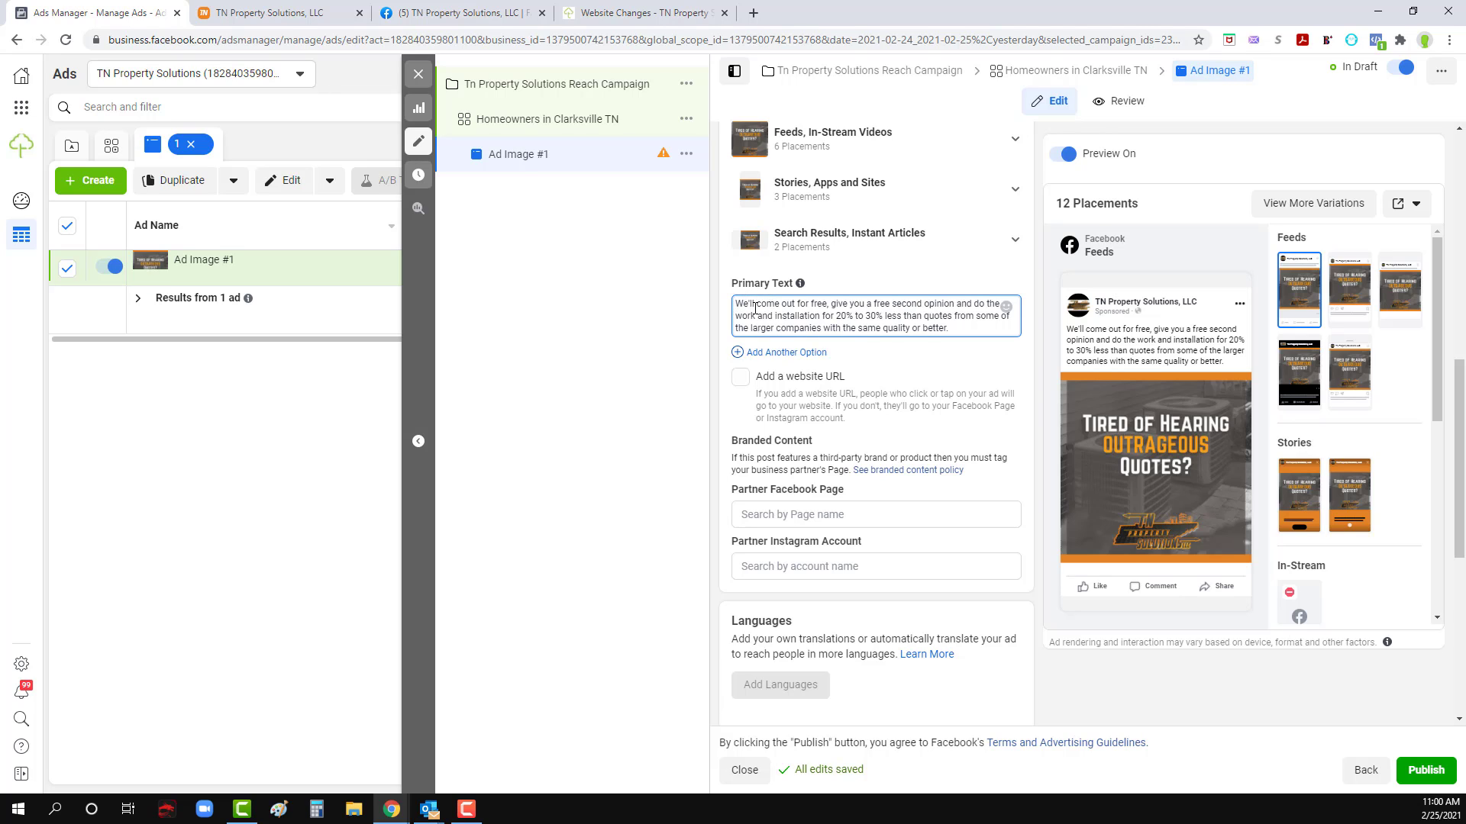
type("HVAC a")
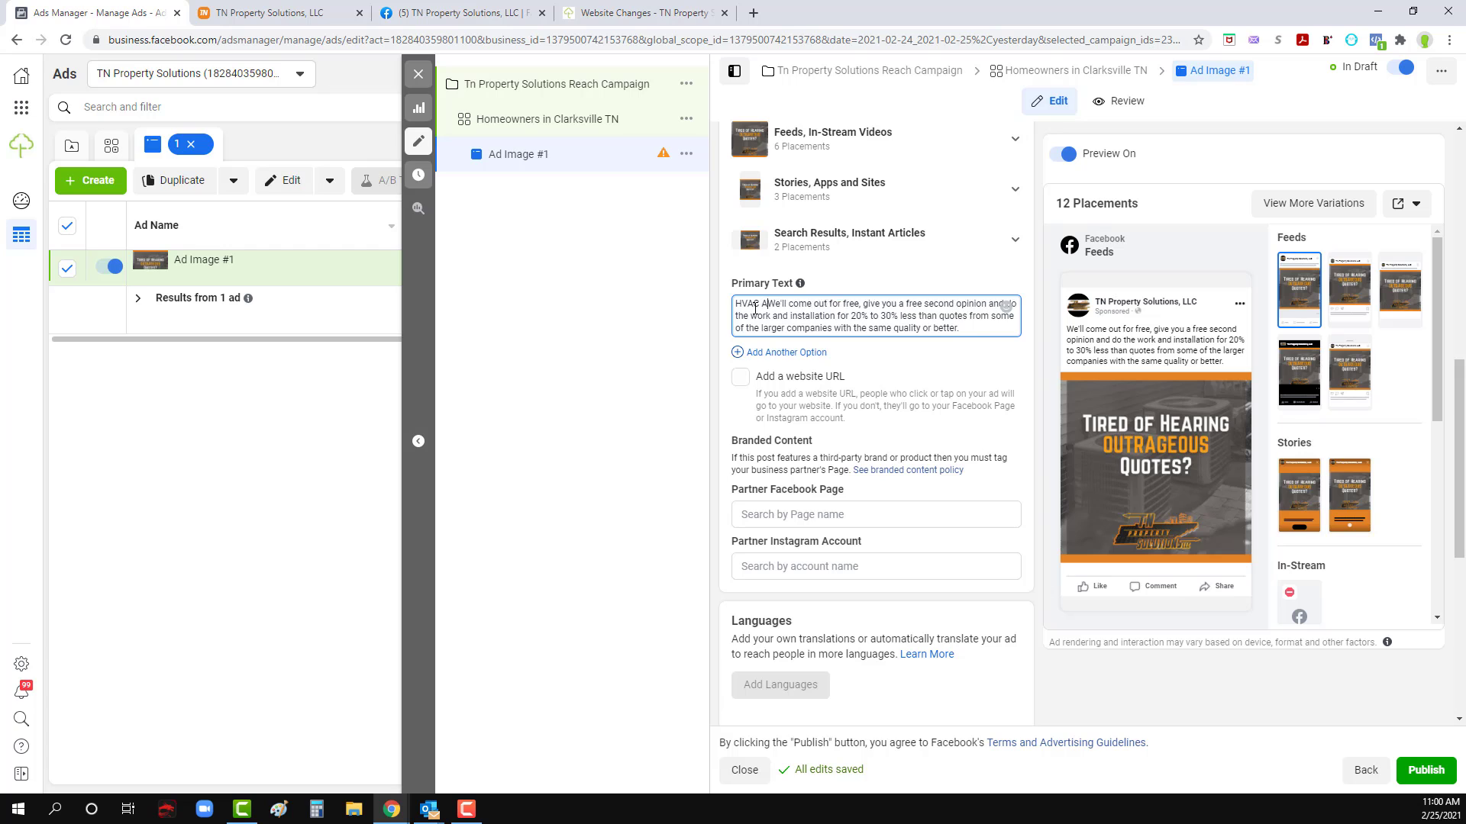
type("nd Plumbing")
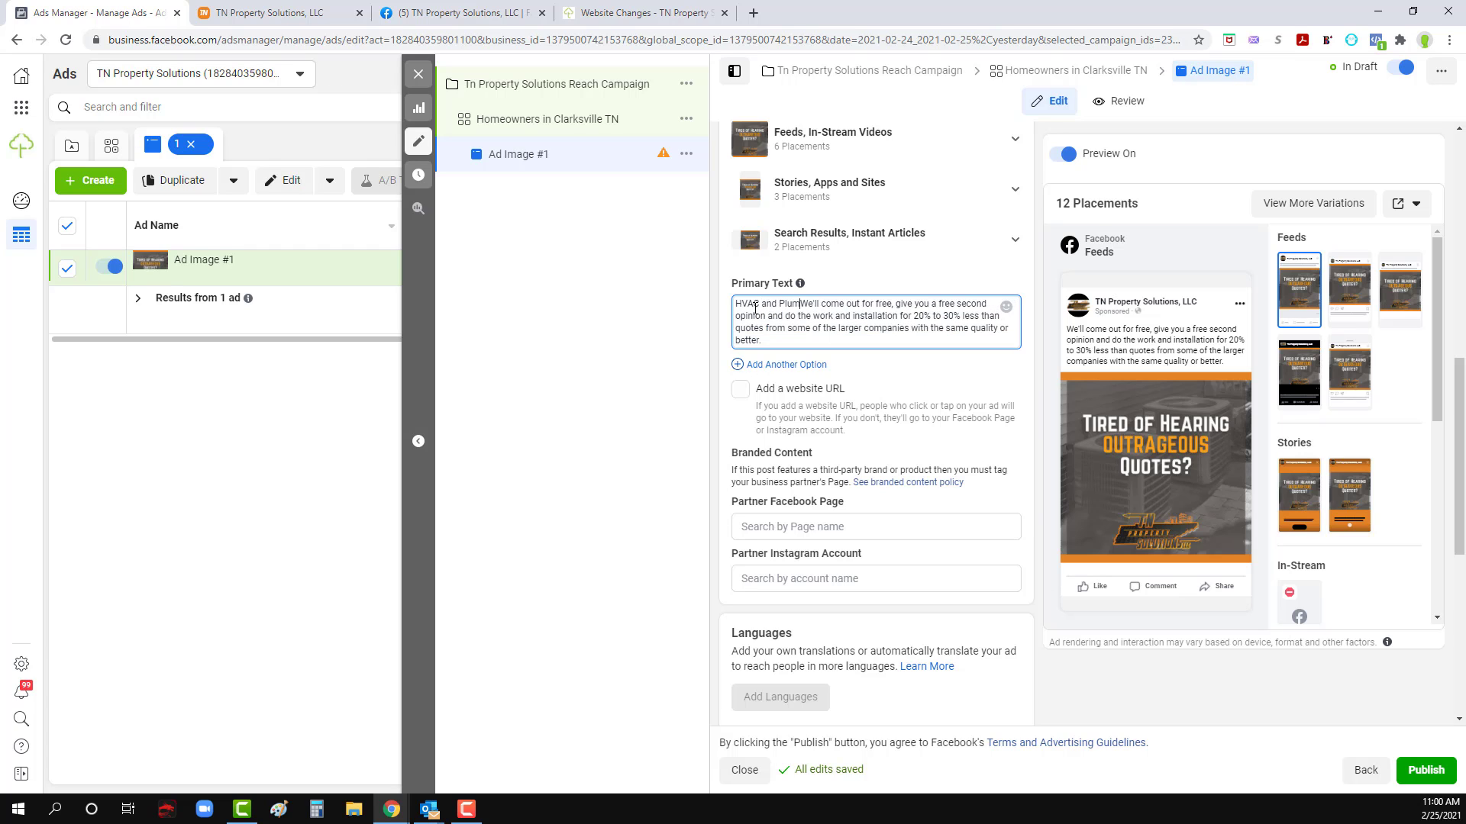
type(" Services -")
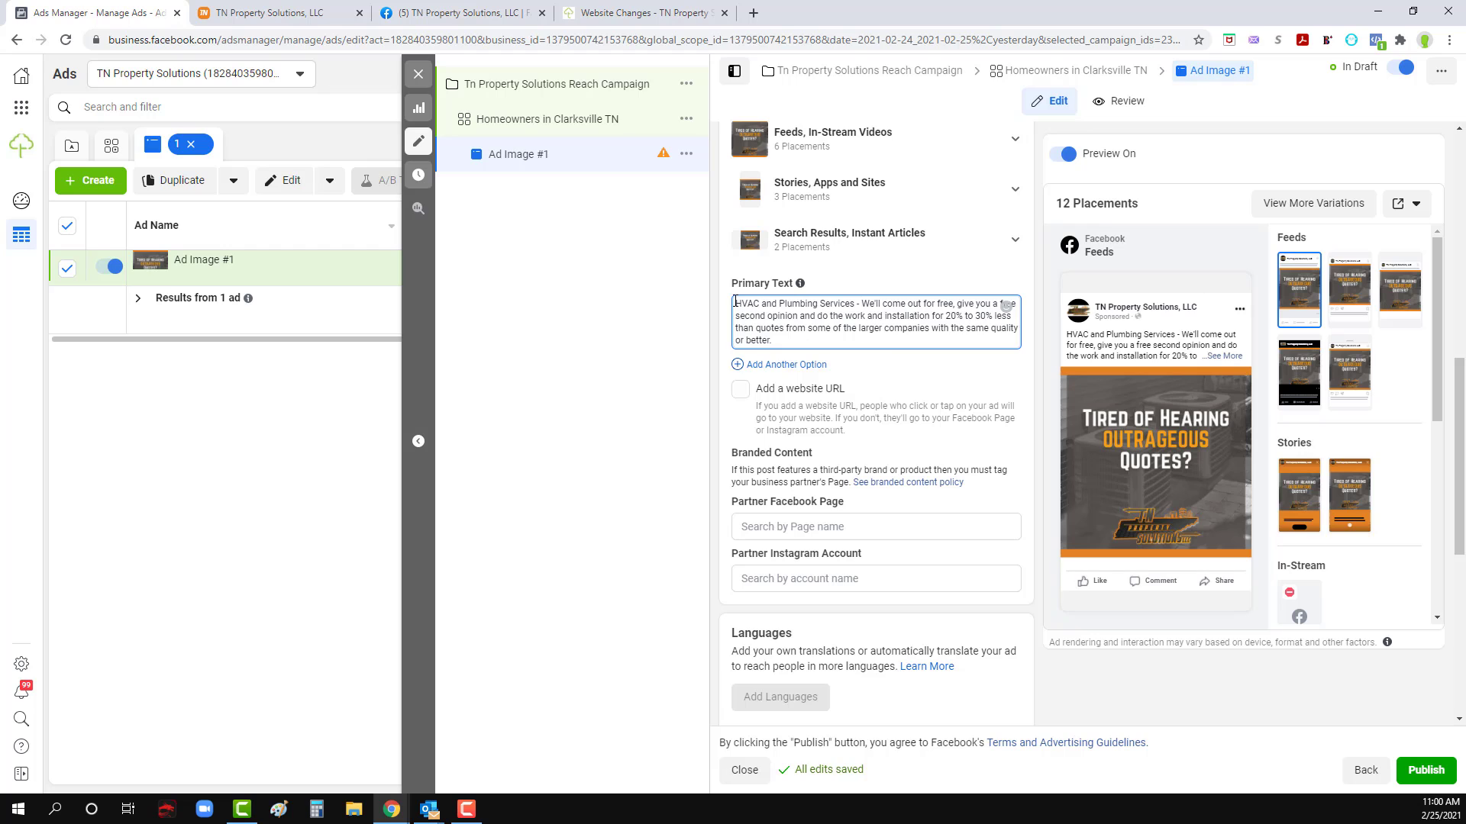
Step: Erase the "HVAC and Plumbing Services -" lead-in from the start of the primary text
type("Ne")
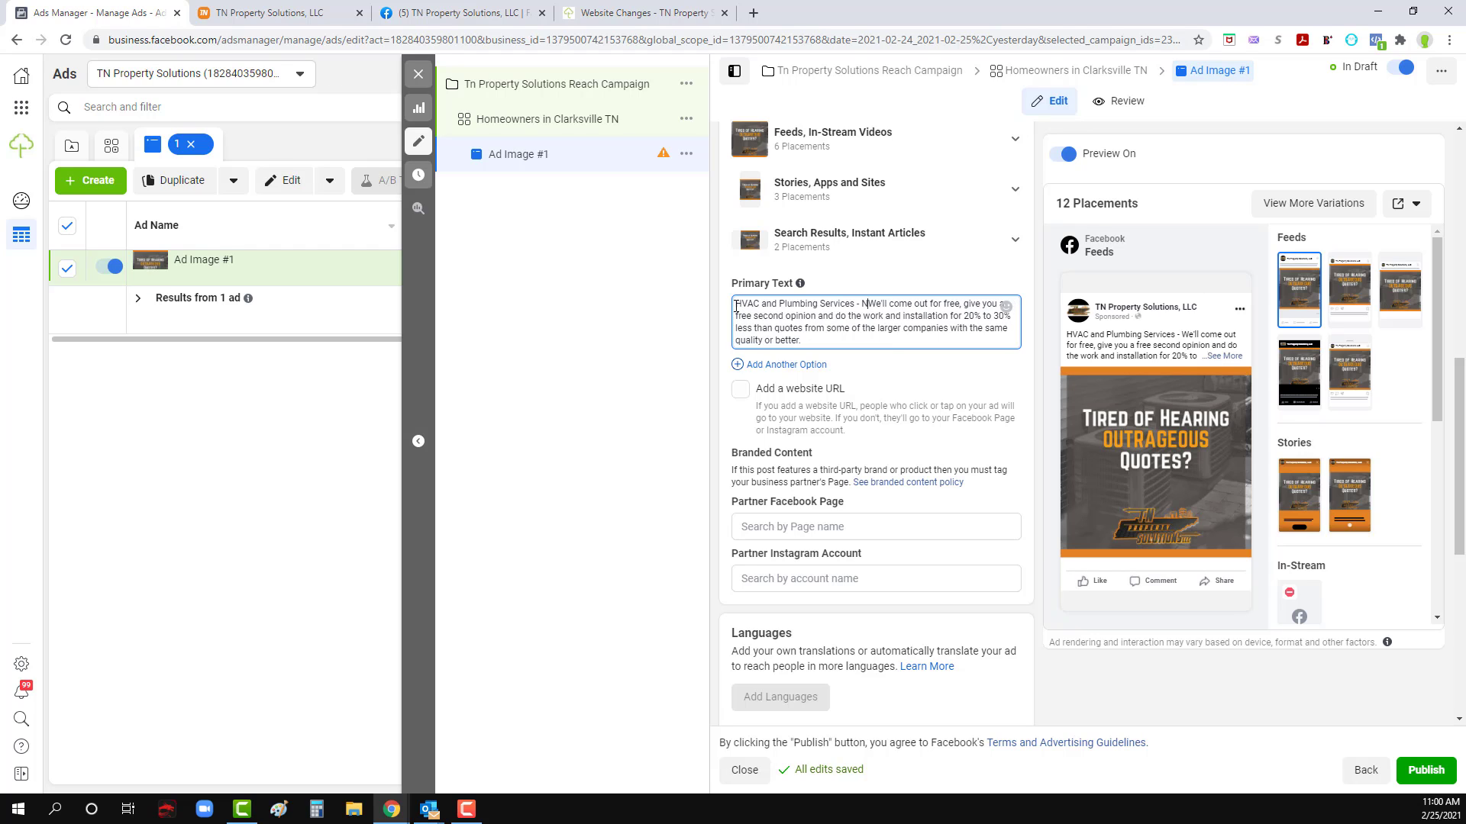
key("BackSpace")
key("BackSpace")
key("BackSpace")
key("BackSpace")
key("BackSpace")
key("BackSpace")
key("BackSpace")
key("BackSpace")
key("BackSpace")
key("BackSpace")
key("BackSpace")
key("BackSpace")
key("BackSpace")
key("BackSpace")
key("BackSpace")
key("BackSpace")
key("BackSpace")
key("BackSpace")
key("BackSpace")
key("BackSpace")
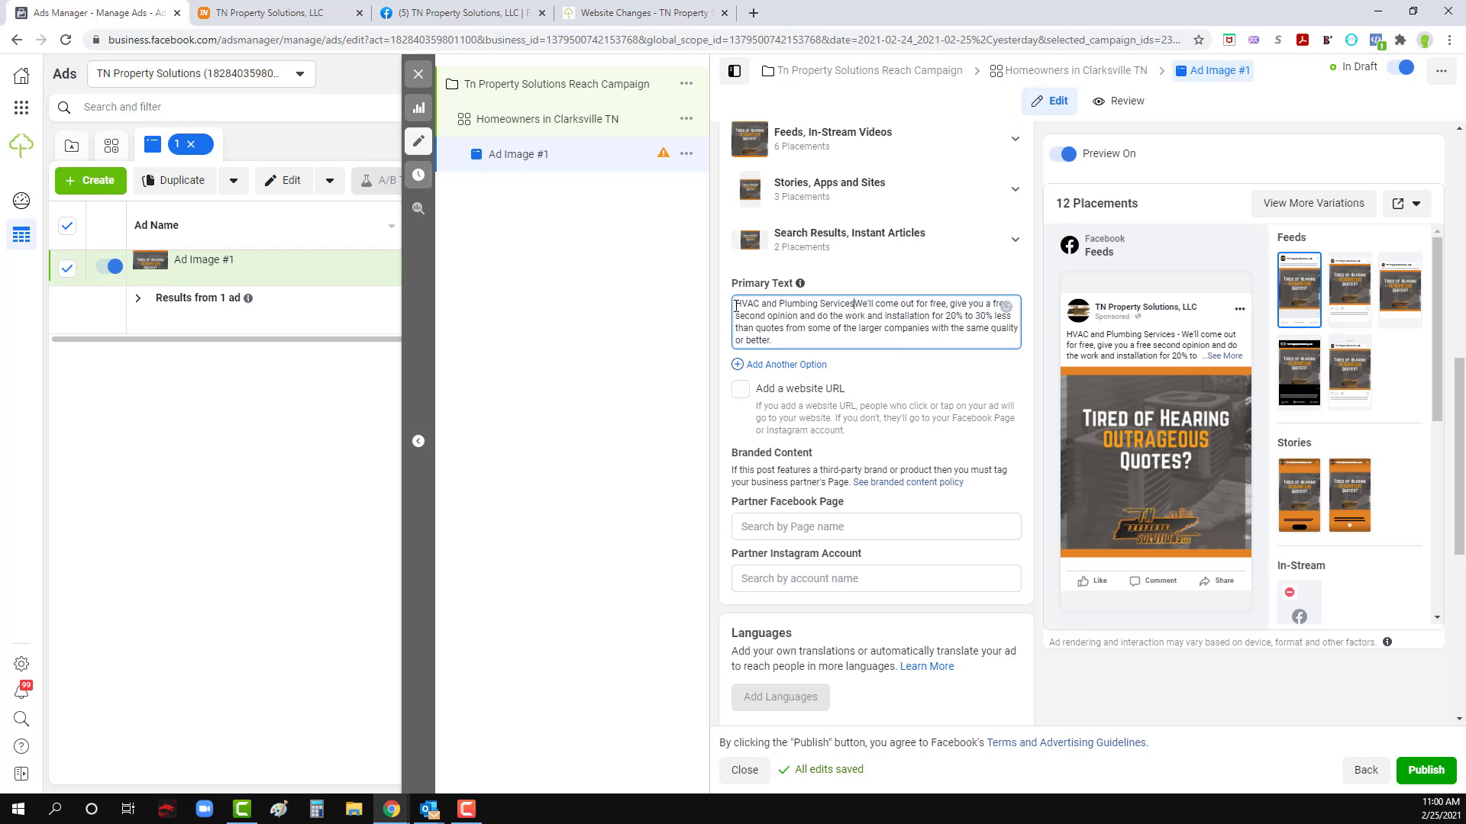
Step: Start the primary text with "Need HVAC or Plumbing Help?" and separate it from the offer sentence with a blank line
type("Need H")
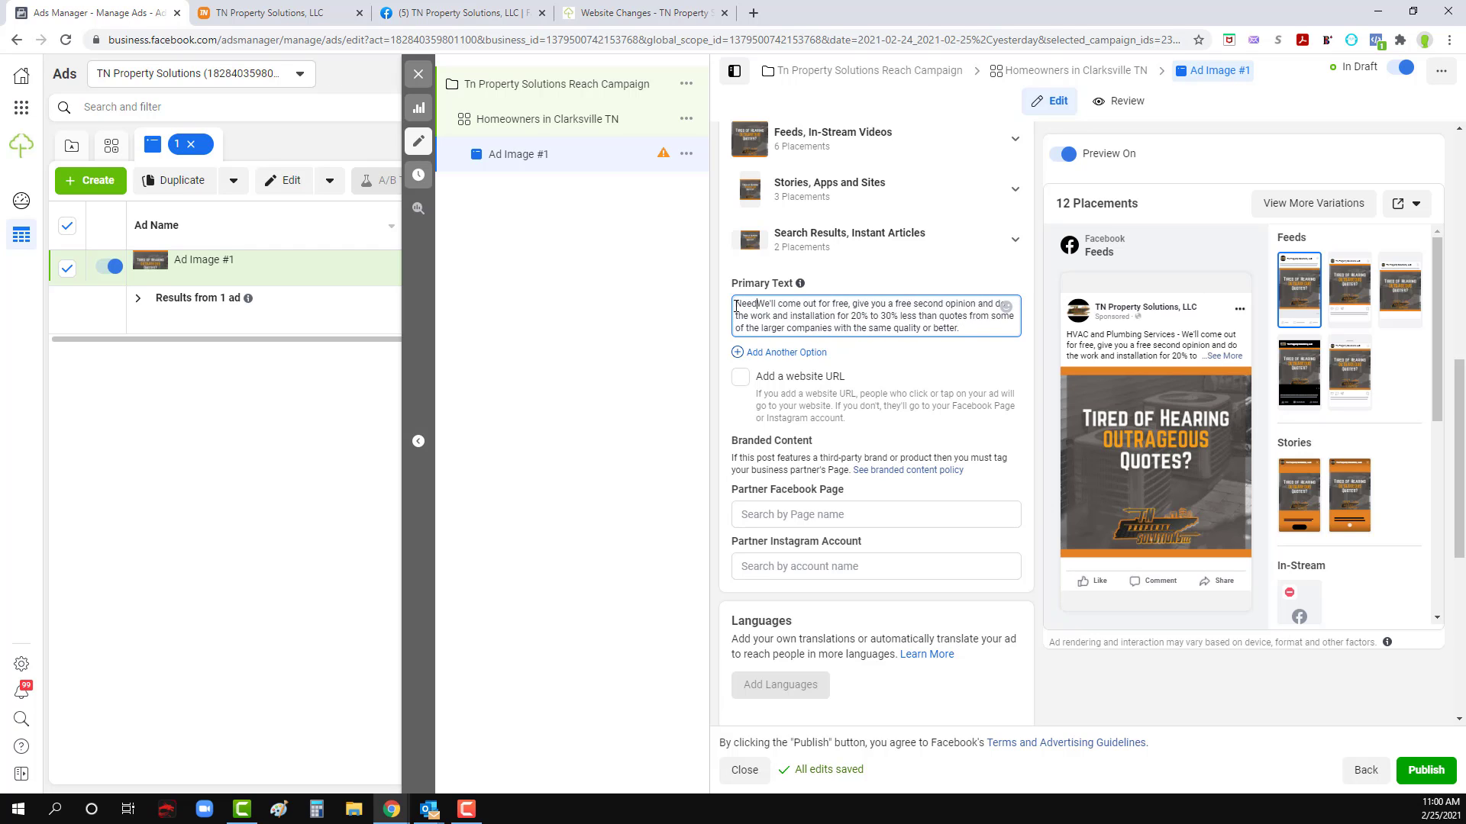
type("VAC or P")
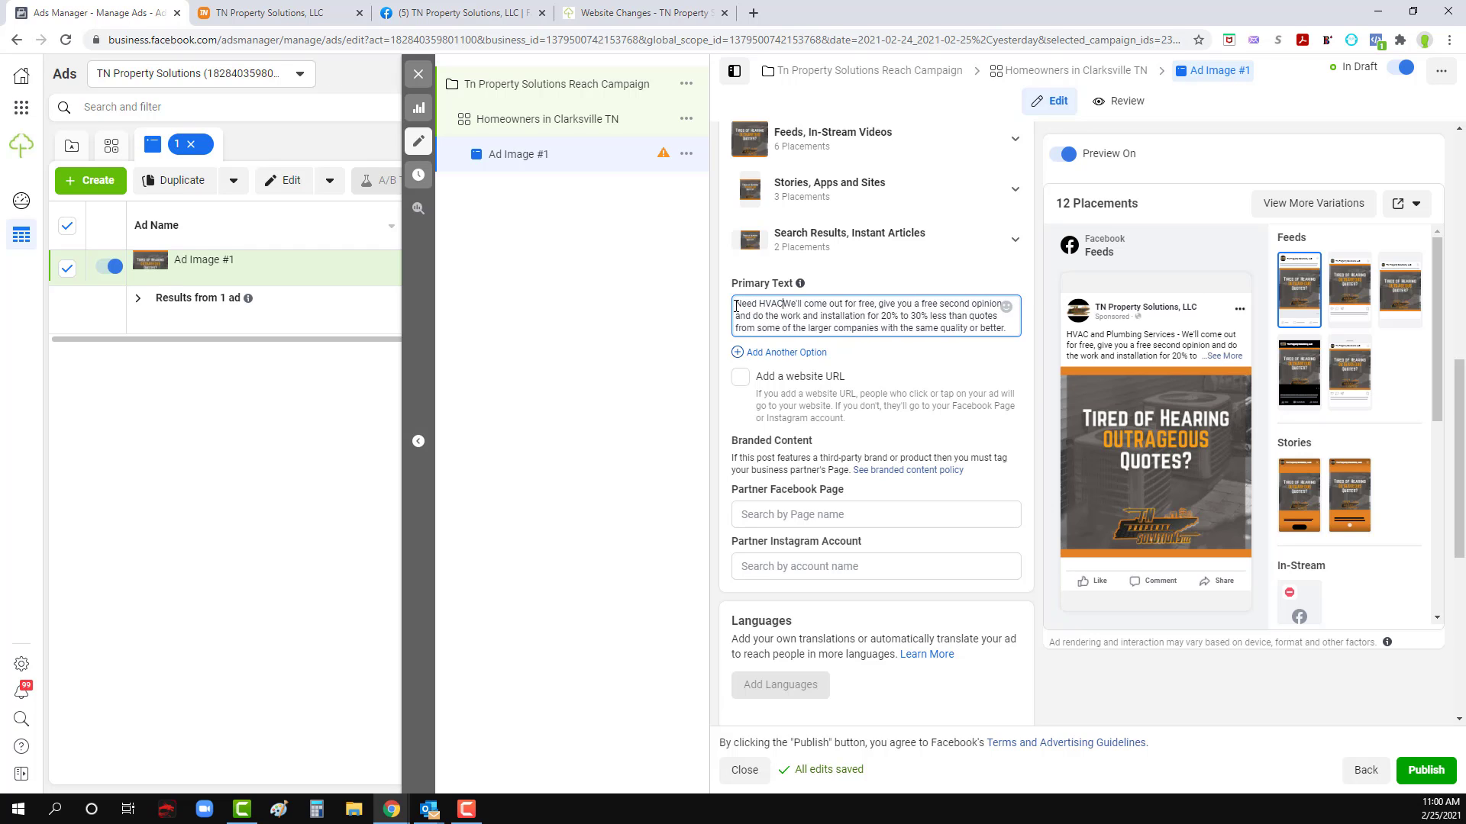
type("lumbing")
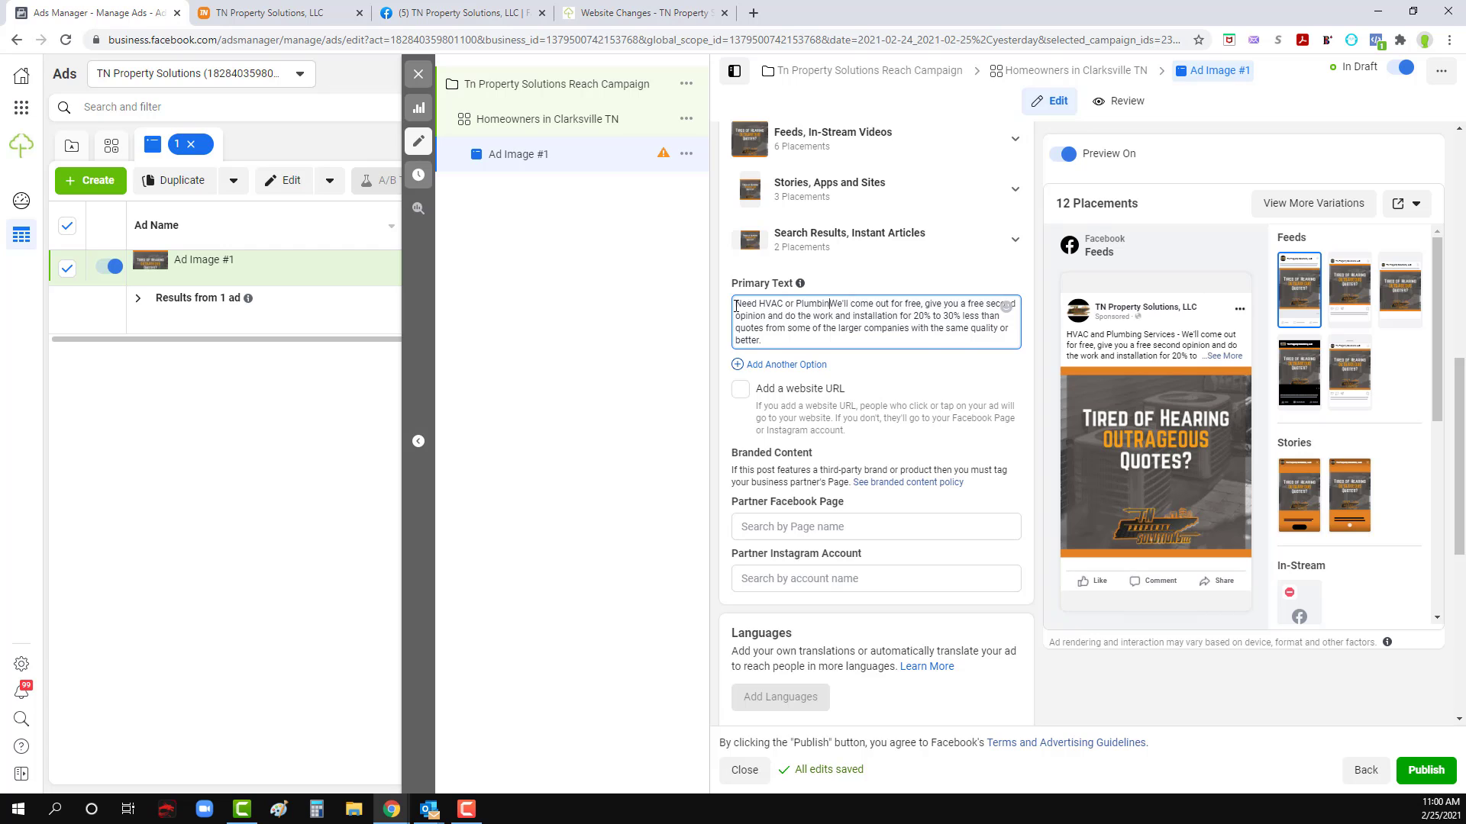
type(" Help?")
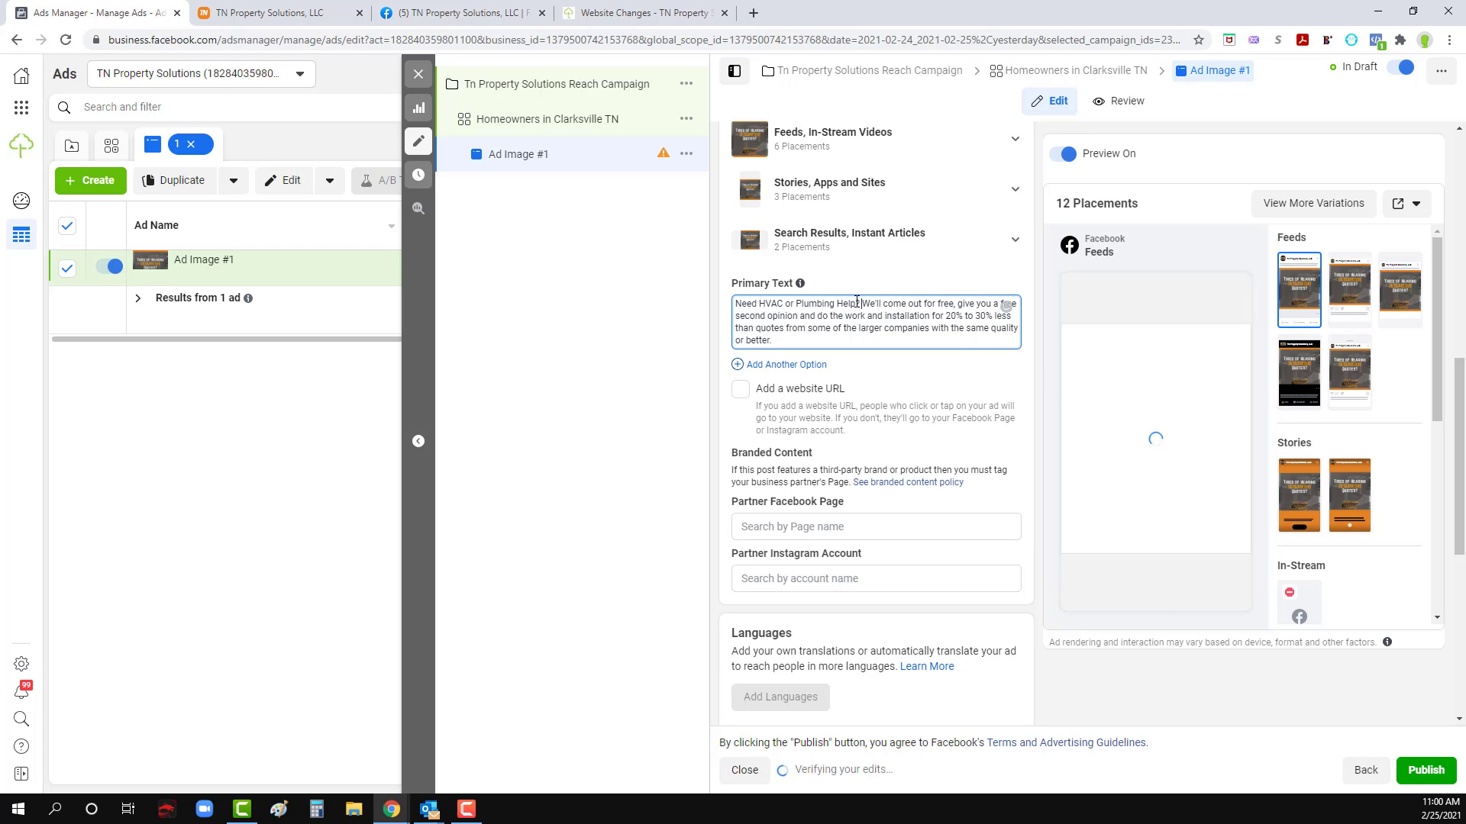
key("Return")
key("Return")
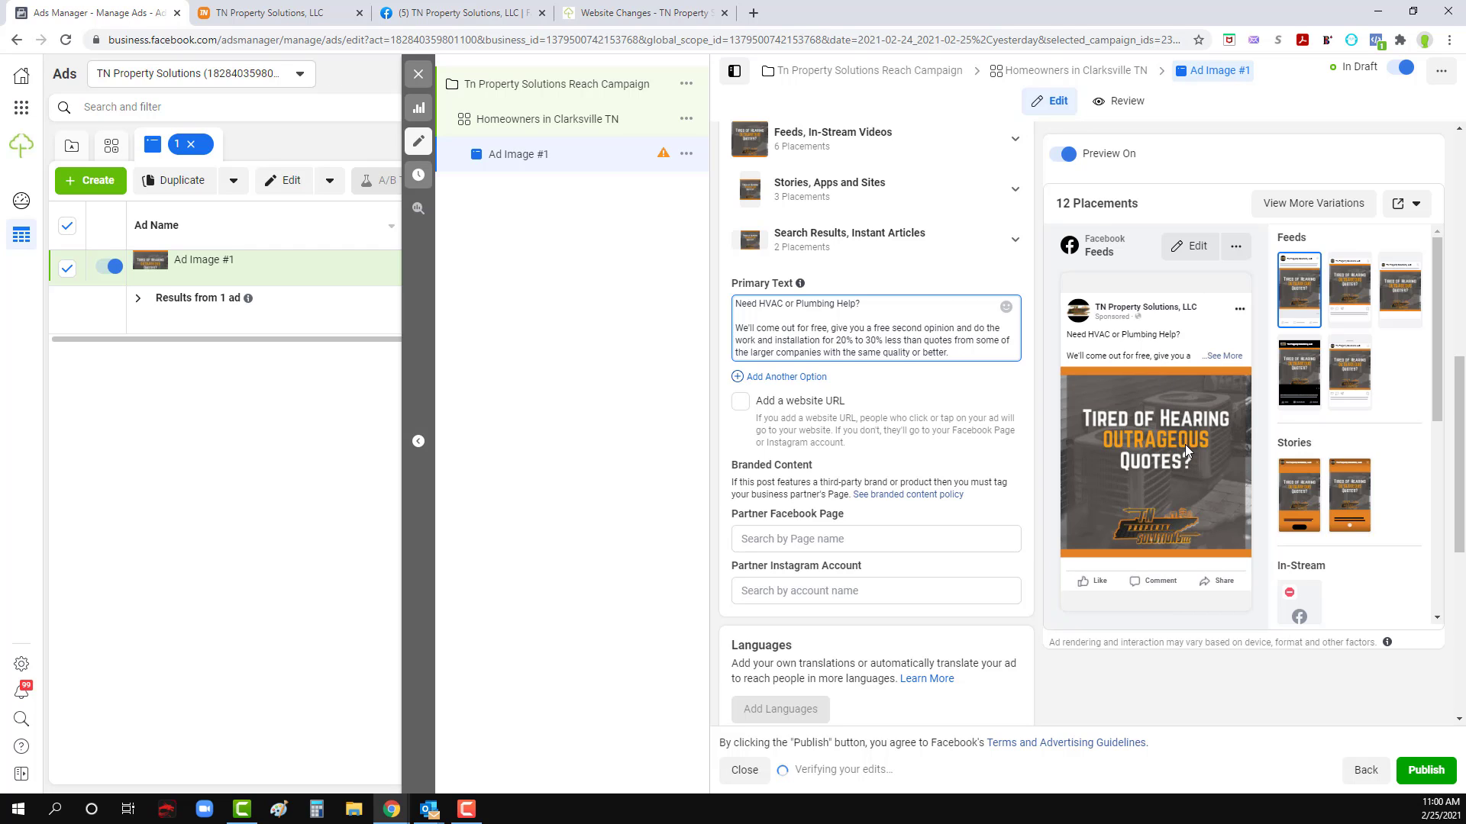
Step: Enable a website URL for the ad and set the headline to "Heating, Air Conditioning, Plumbing"
scroll(853, 511, "down", 2)
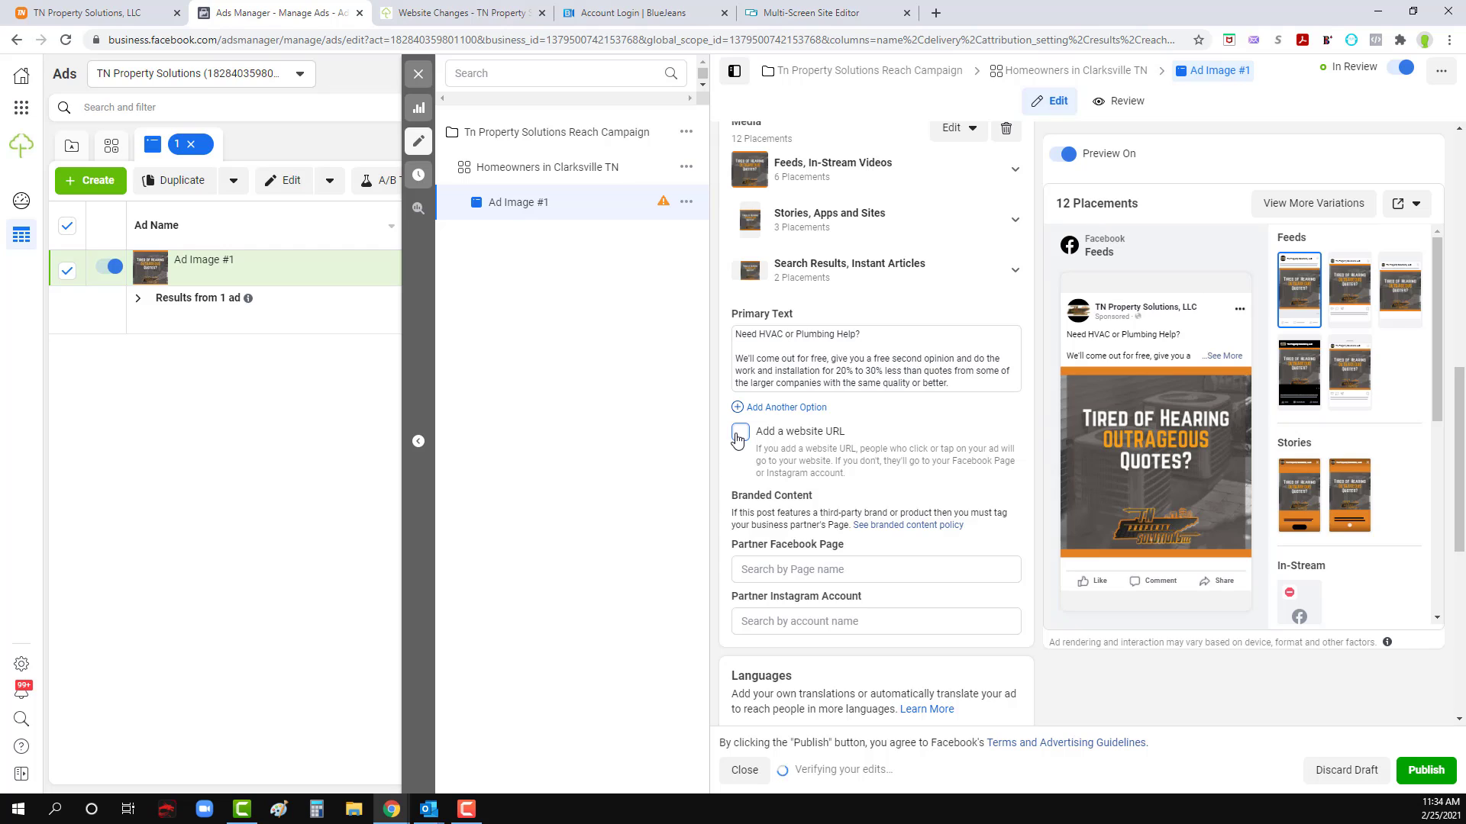
left_click(739, 433)
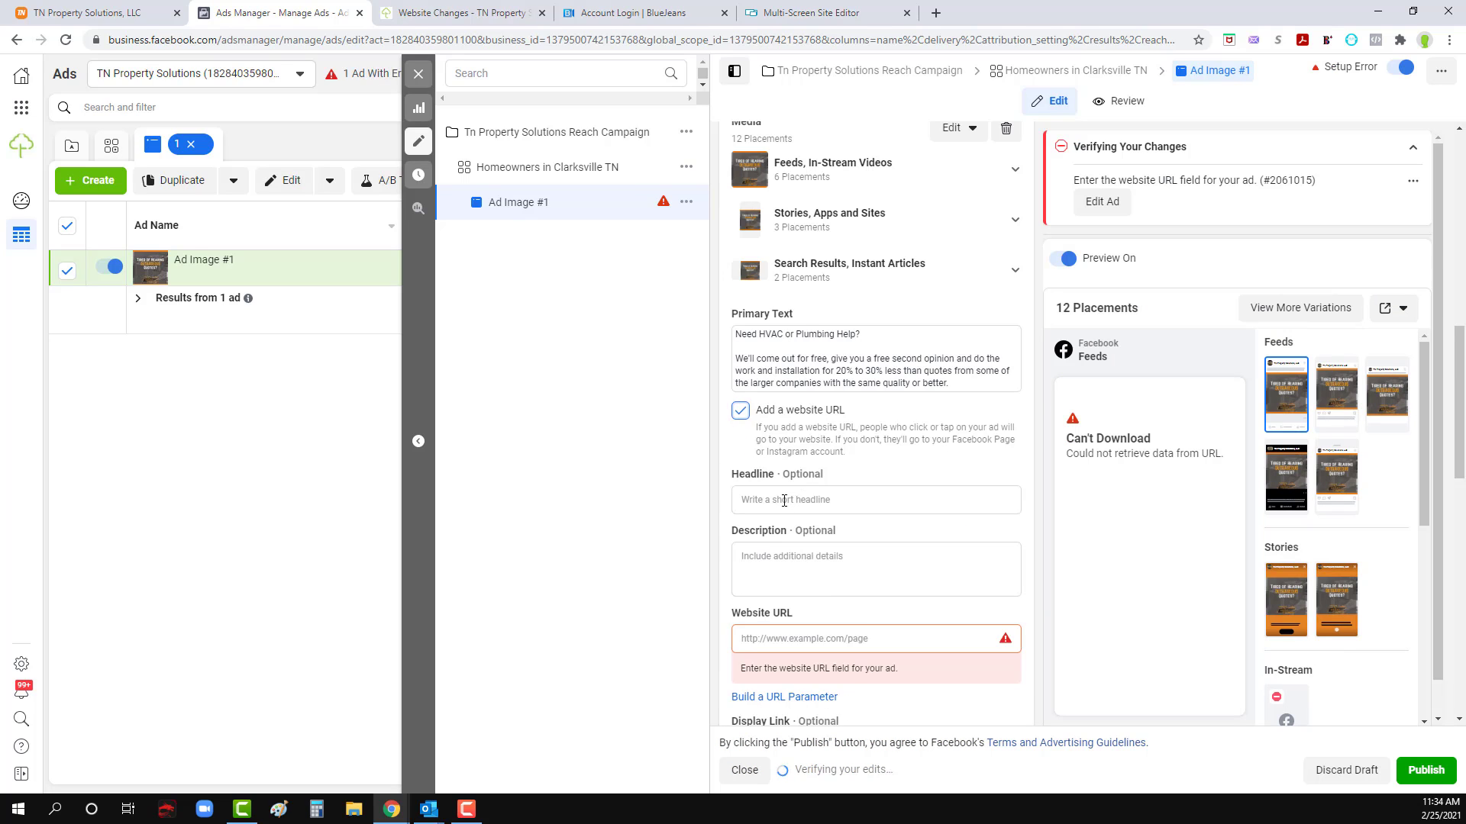
left_click(784, 501)
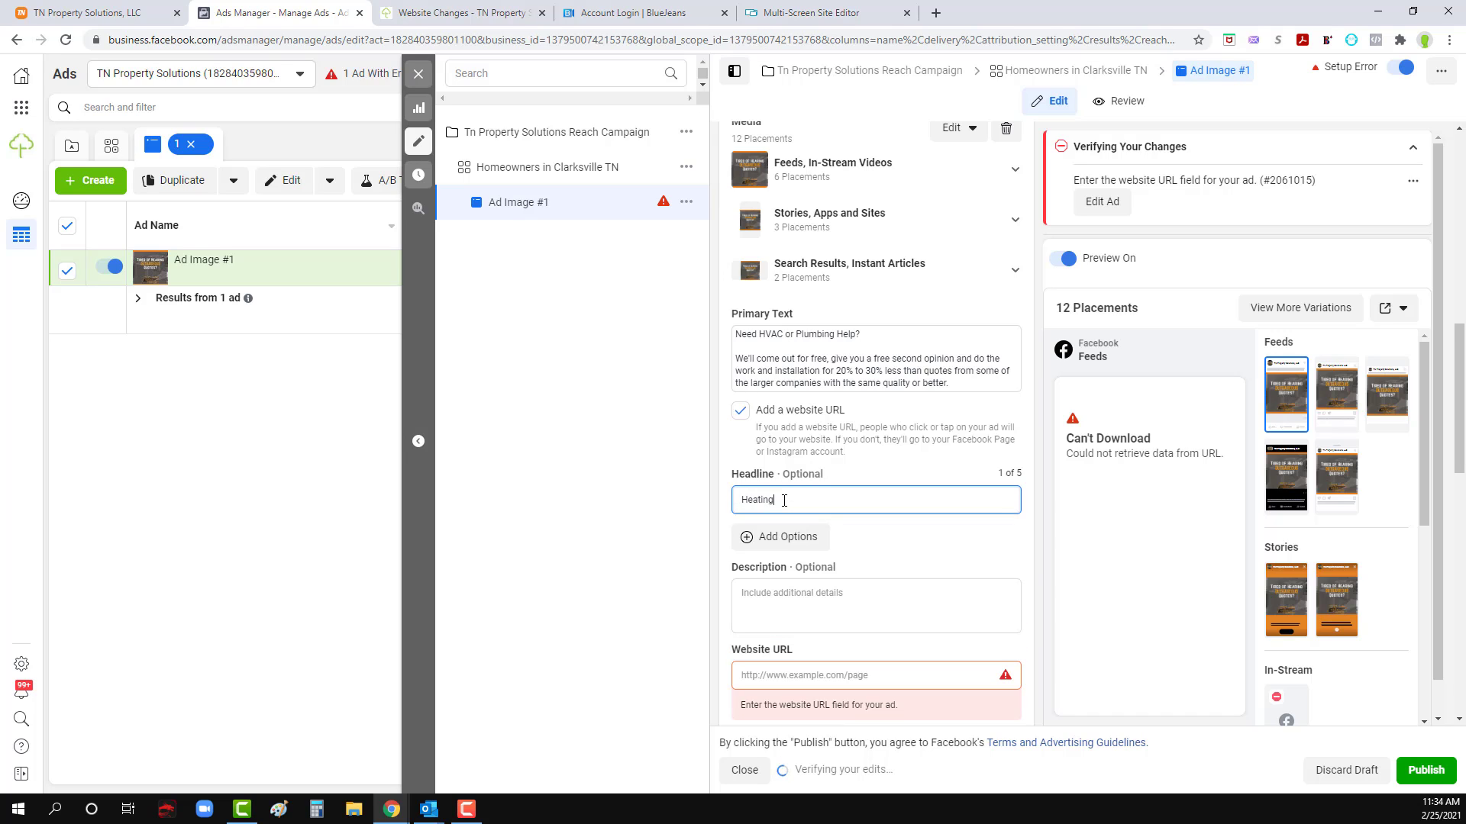
type("Heating, Air Conditi")
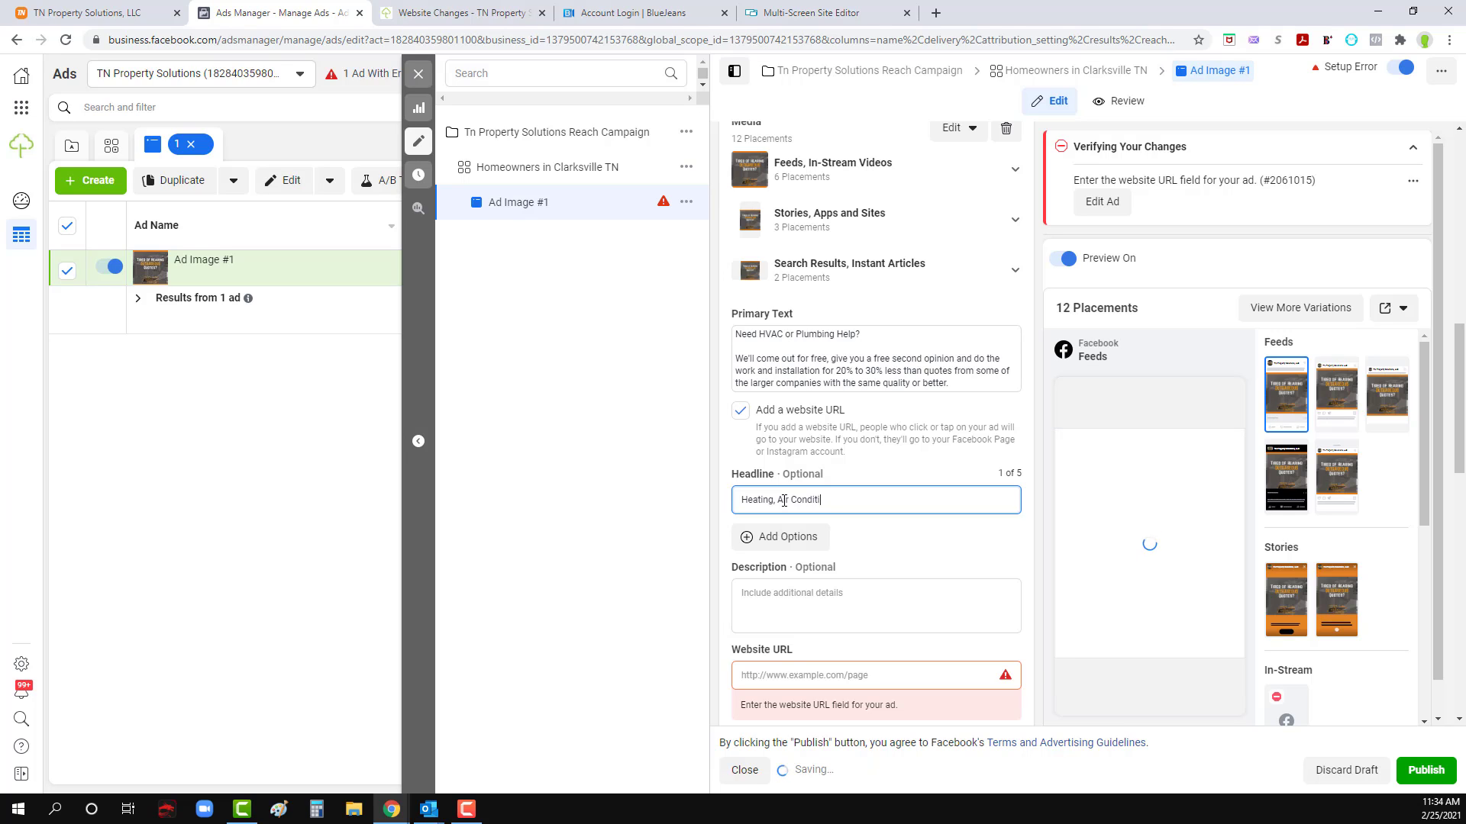
type("oning, Plumbing")
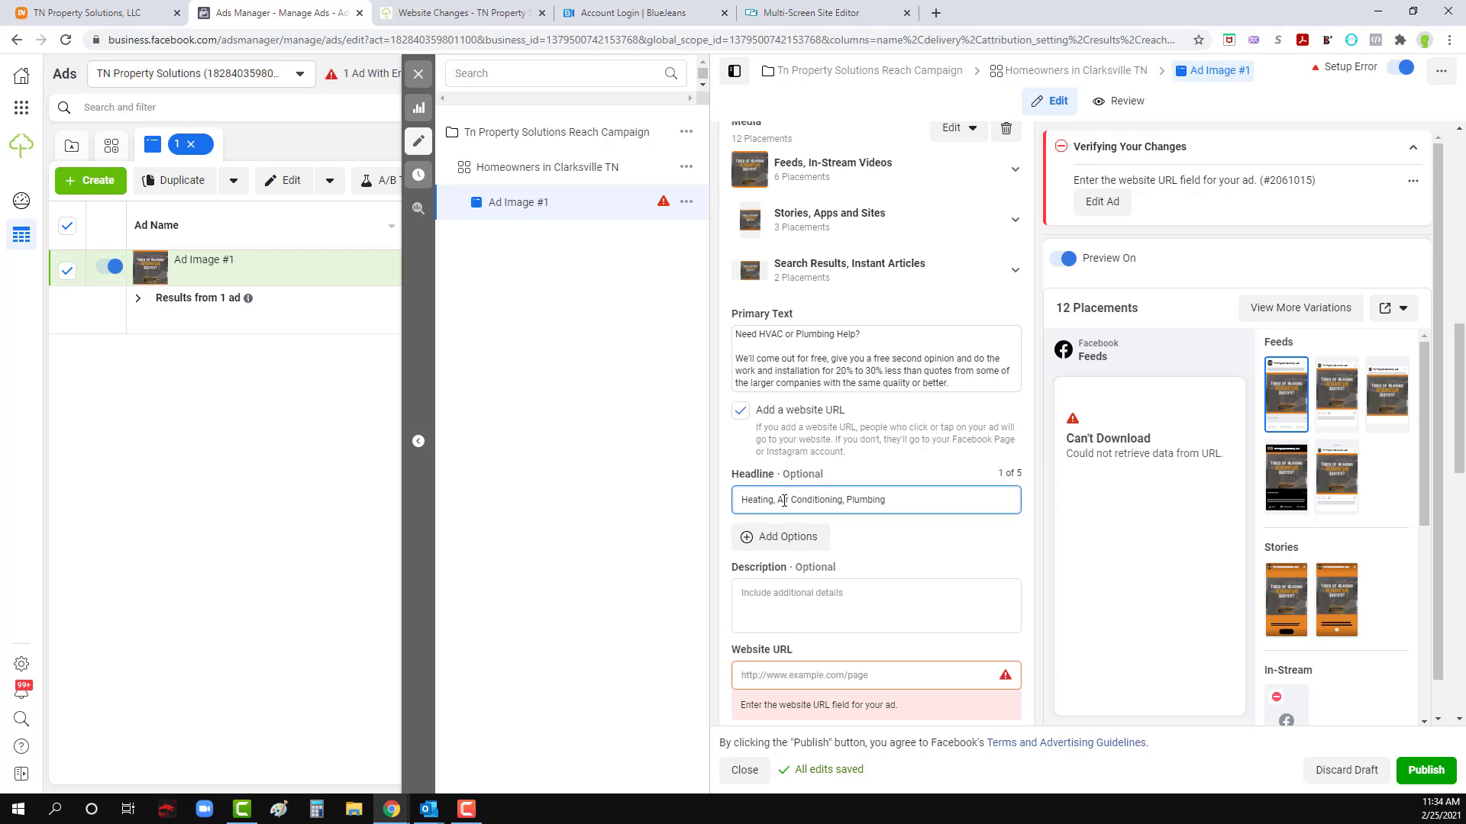
Step: Copy the address of the TN Property Solutions website and paste it as the ad's website URL
scroll(857, 578, "down", 1)
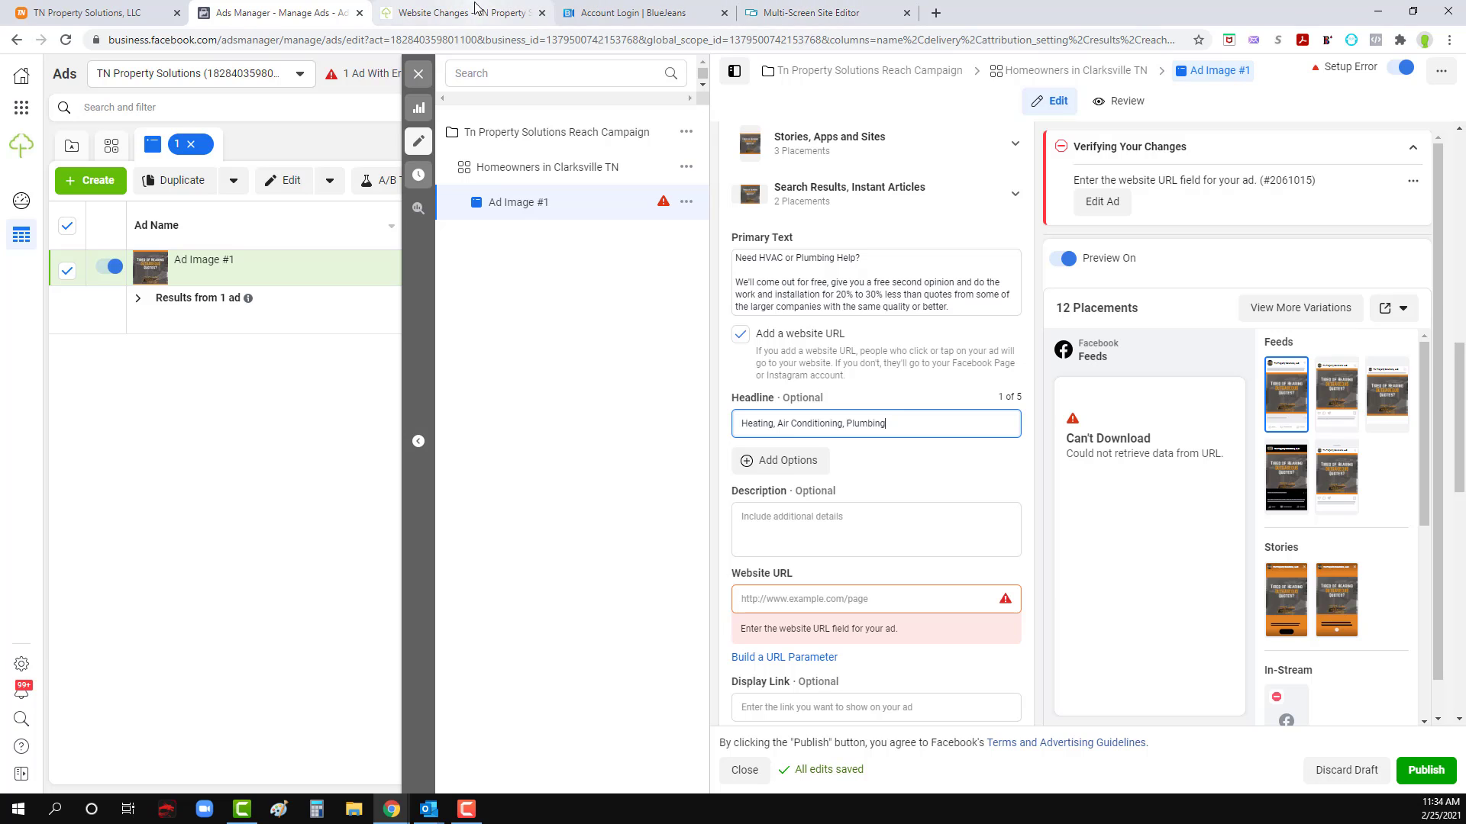
left_click(126, 9)
left_click(164, 40)
key("ctrl+c")
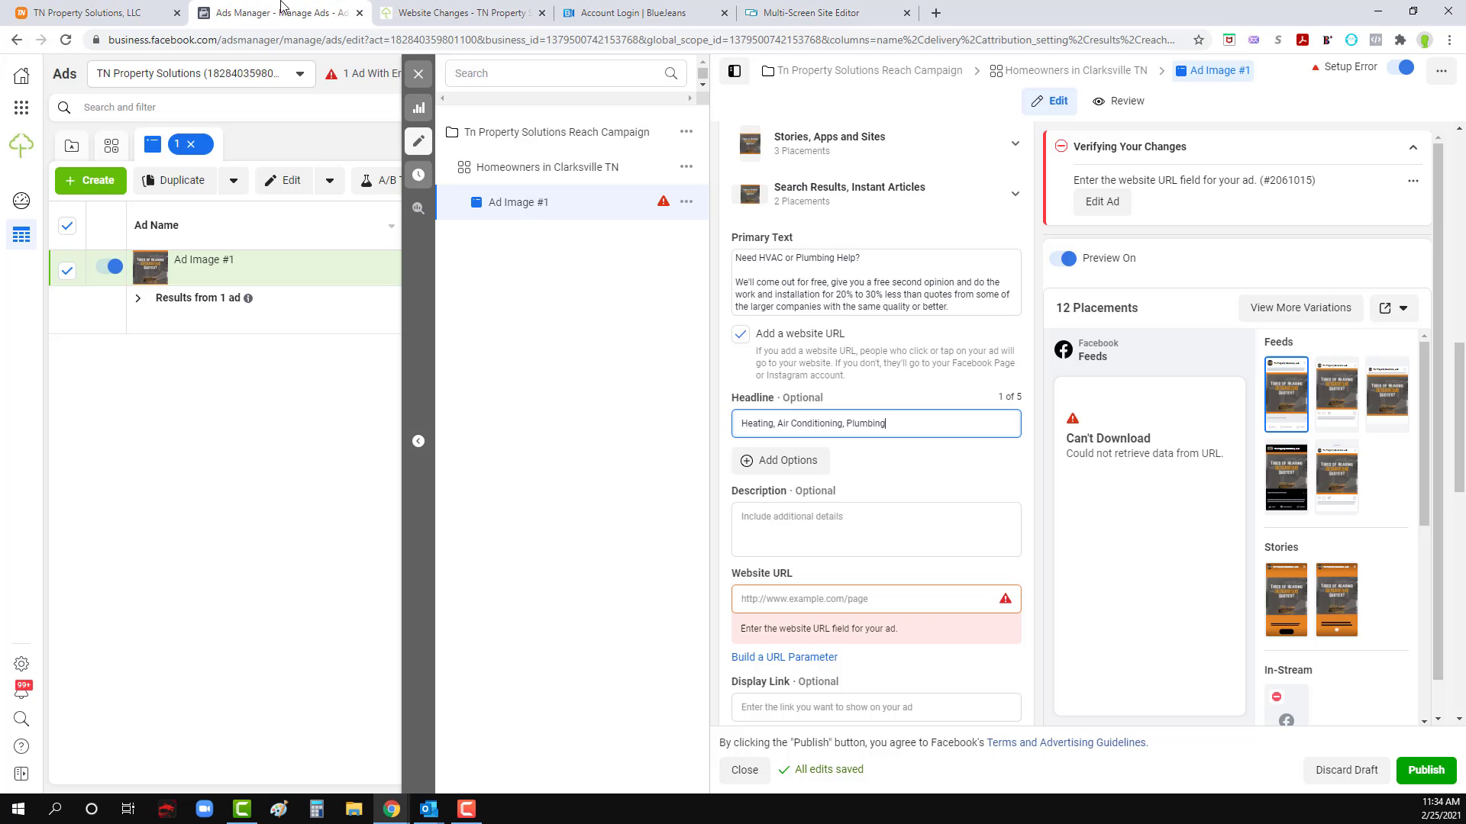
key("ctrl+Tab")
left_click(811, 599)
key("ctrl+v")
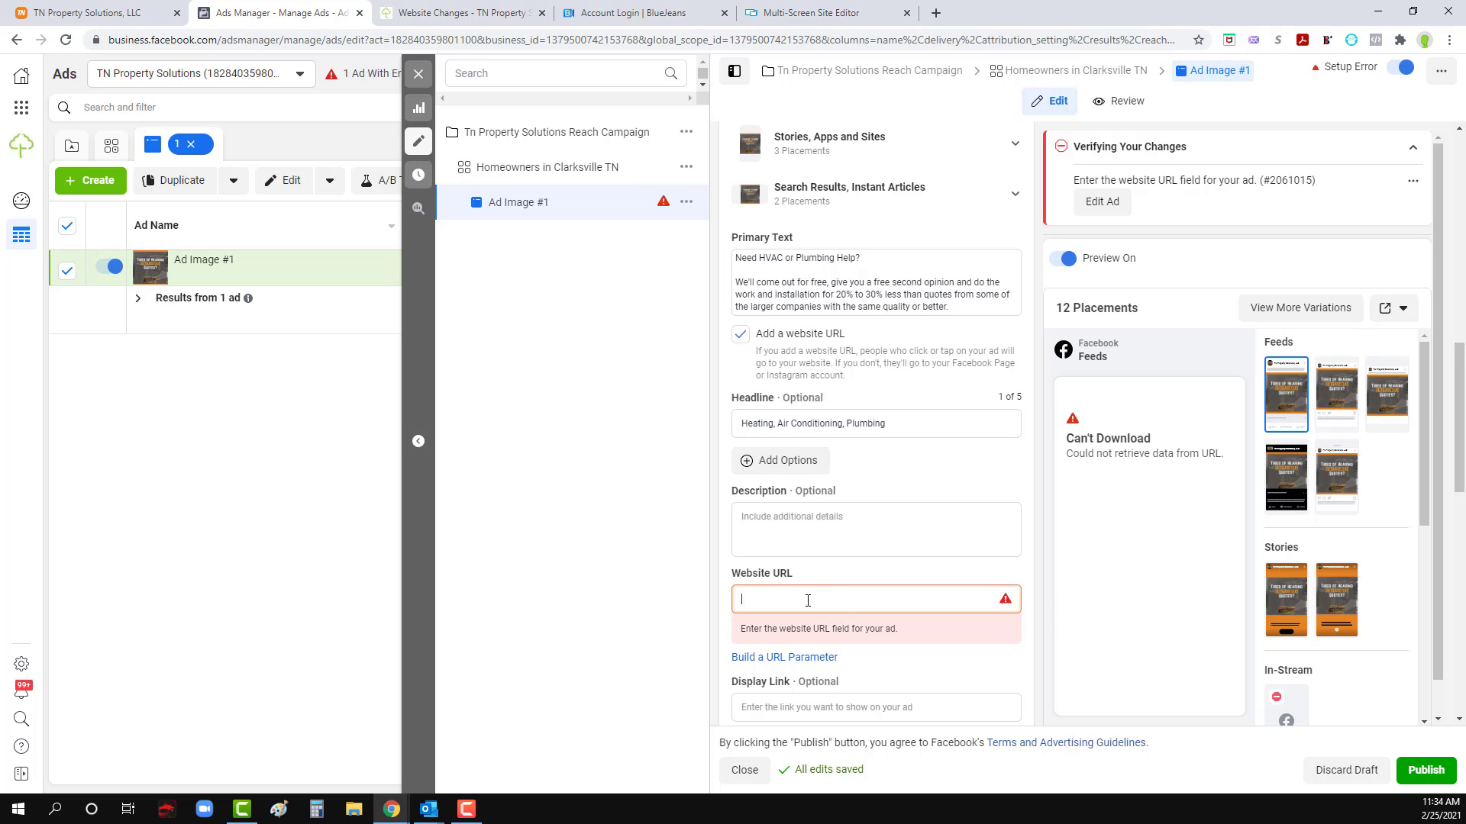
Step: Shorten the ad's website URL to tnpropertysolutions.net
left_click_drag(768, 600, 713, 602)
key("BackSpace")
key("End")
key("BackSpace")
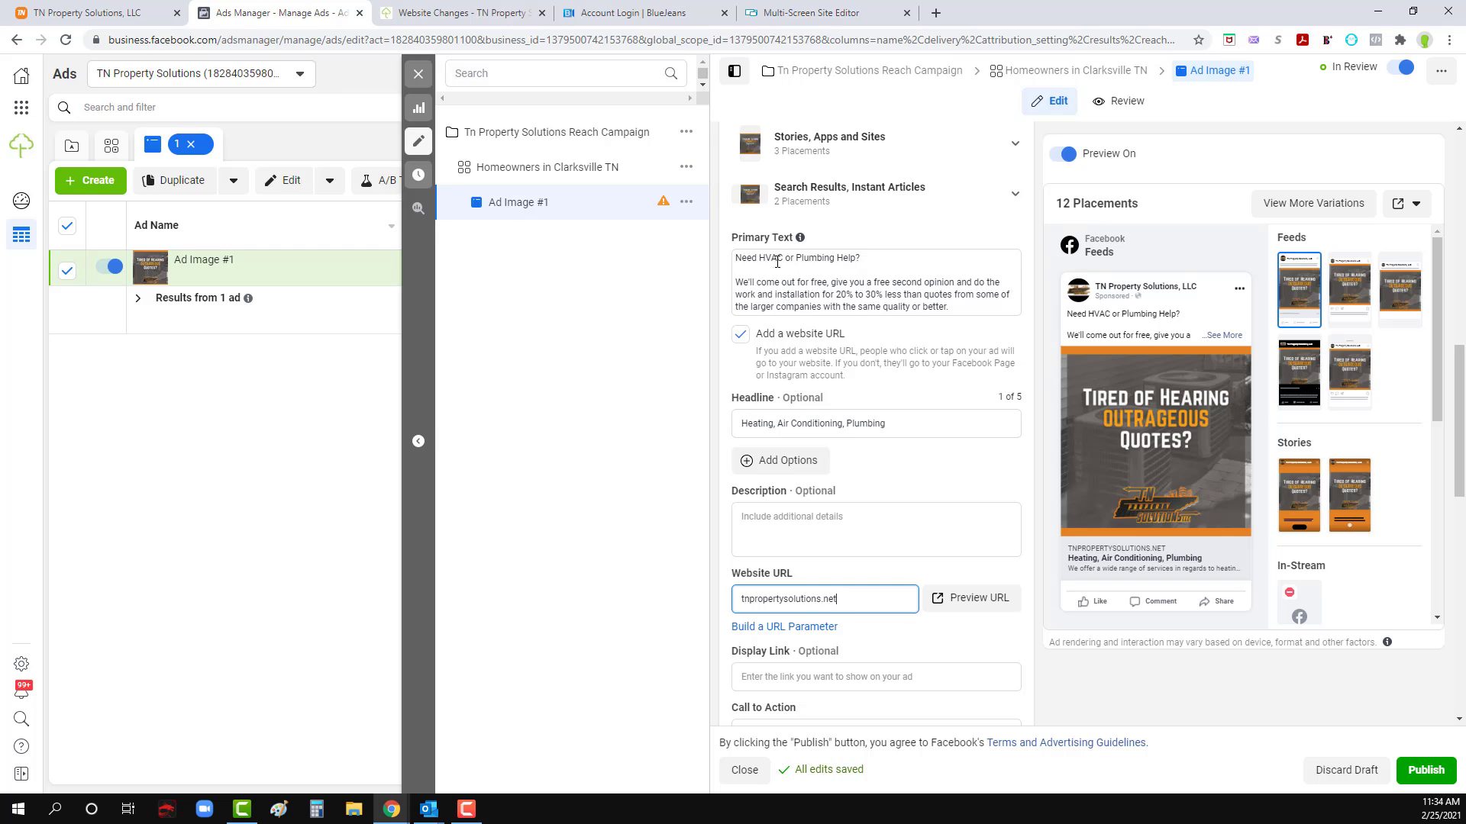
Step: Replace "HVAC" in the primary text with "Heating, Air Conditioning" and remove the blank line before the offer sentence
left_click_drag(777, 262, 765, 263)
type("ewating")
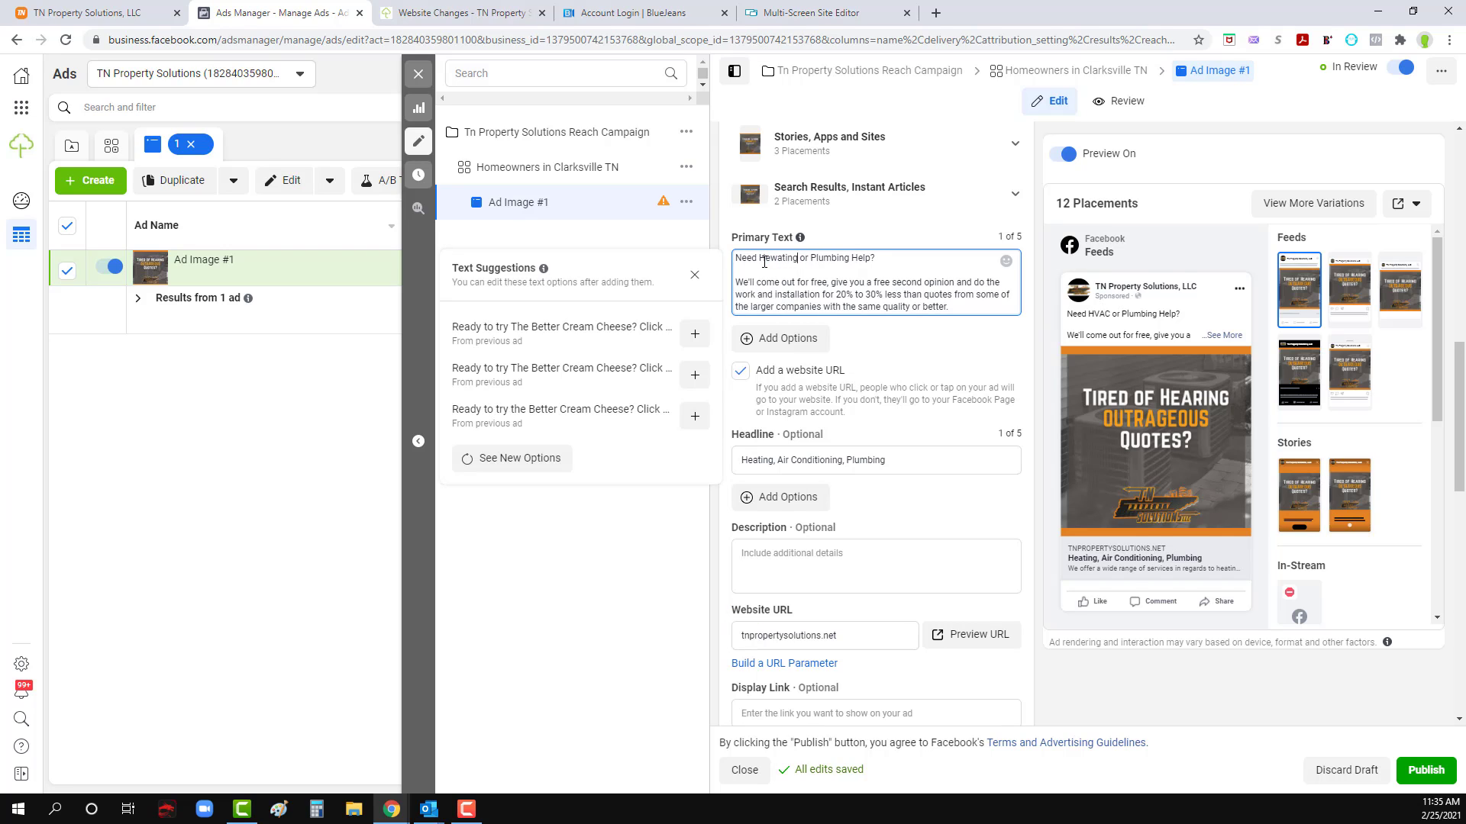
key("BackSpace")
key("BackSpace")
key("BackSpace")
type("ating, Air Conditioning")
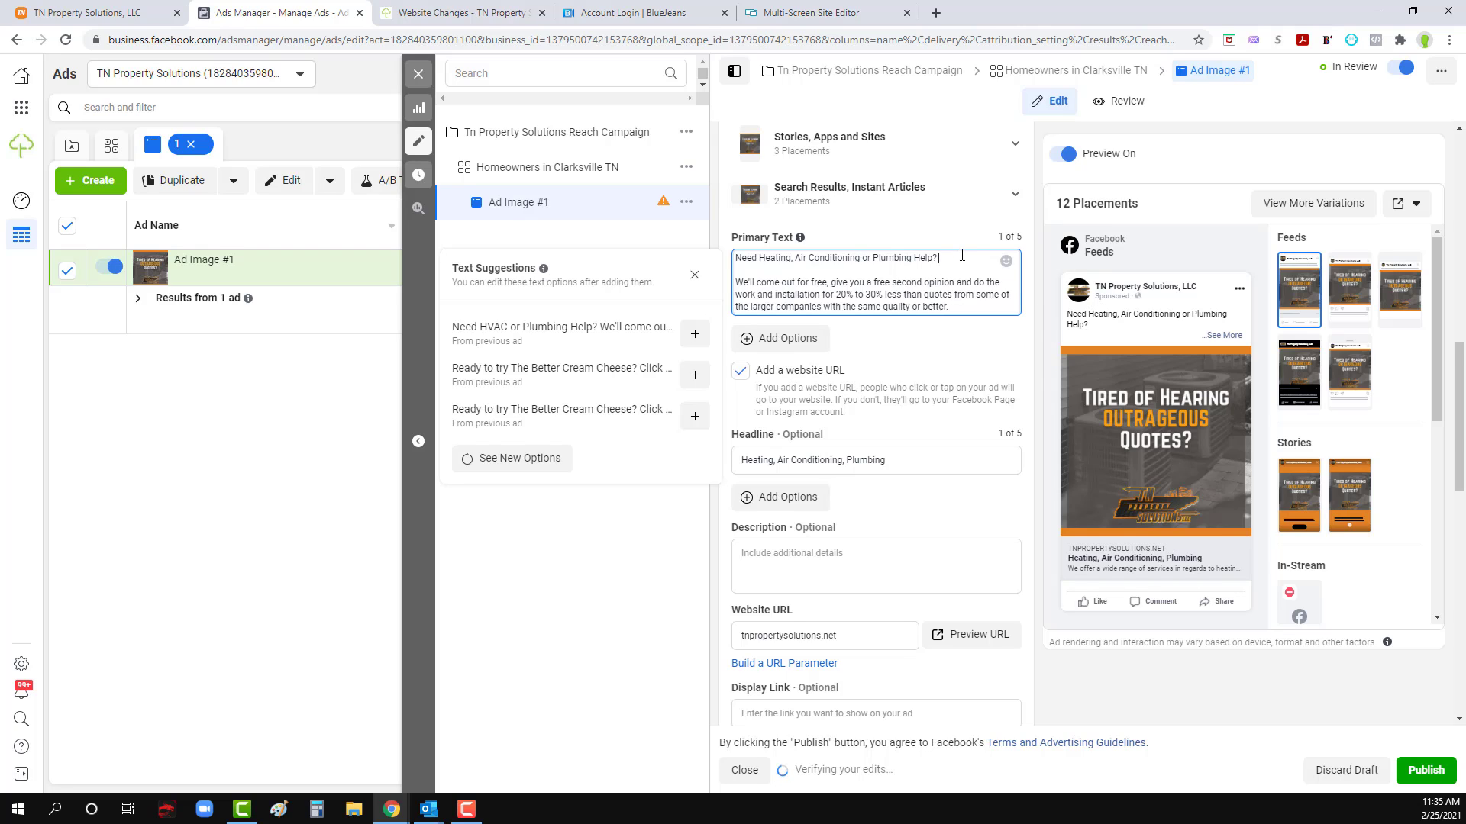
key("Delete")
key("Delete")
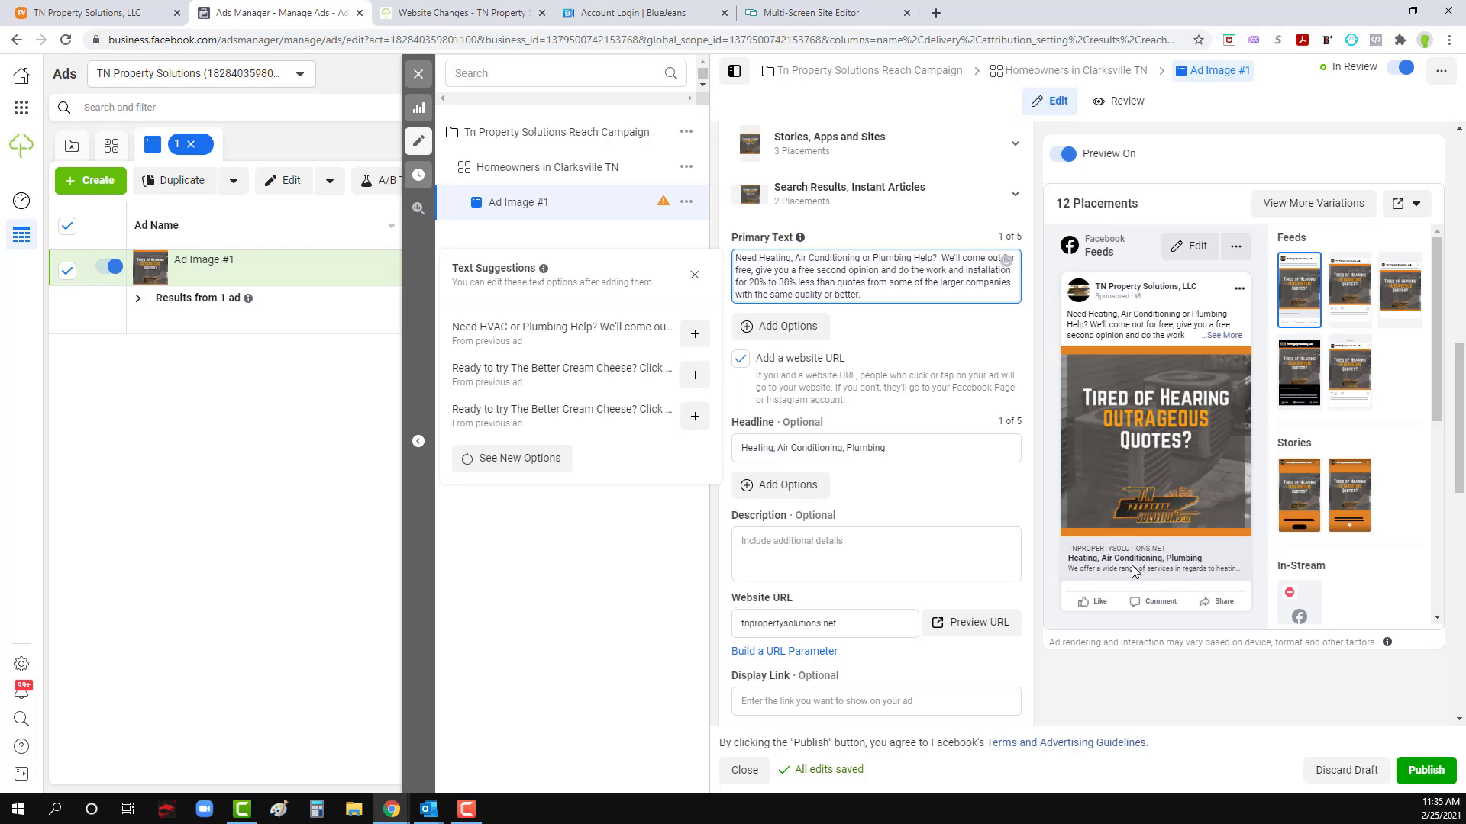
Step: Look up the discount offer in the Website Changes notebook and enter "$100 Off Full System Replacements" as the ad description
scroll(930, 526, "down", 1)
scroll(924, 517, "down", 3)
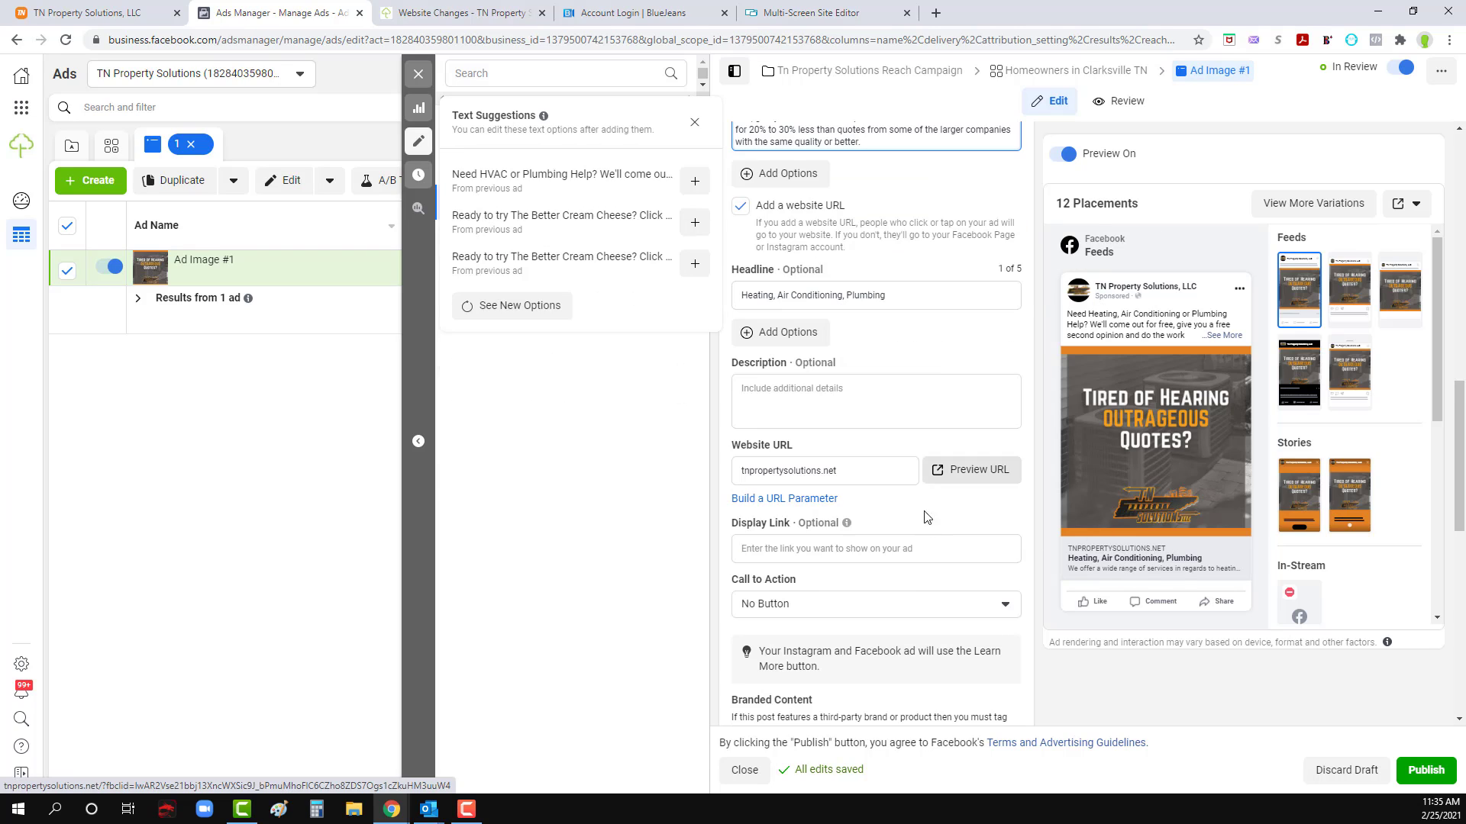
left_click(824, 401)
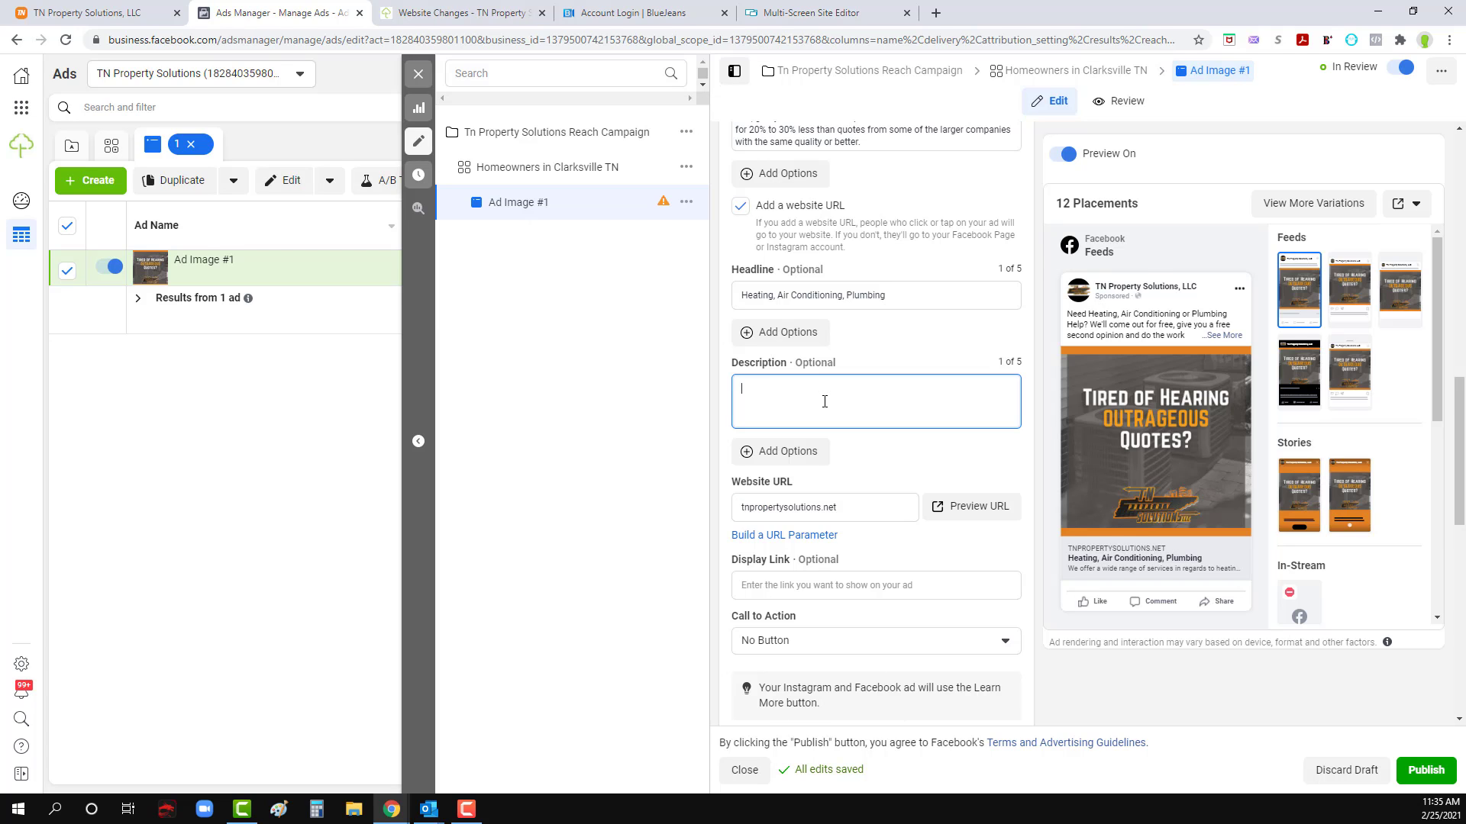
left_click(458, 13)
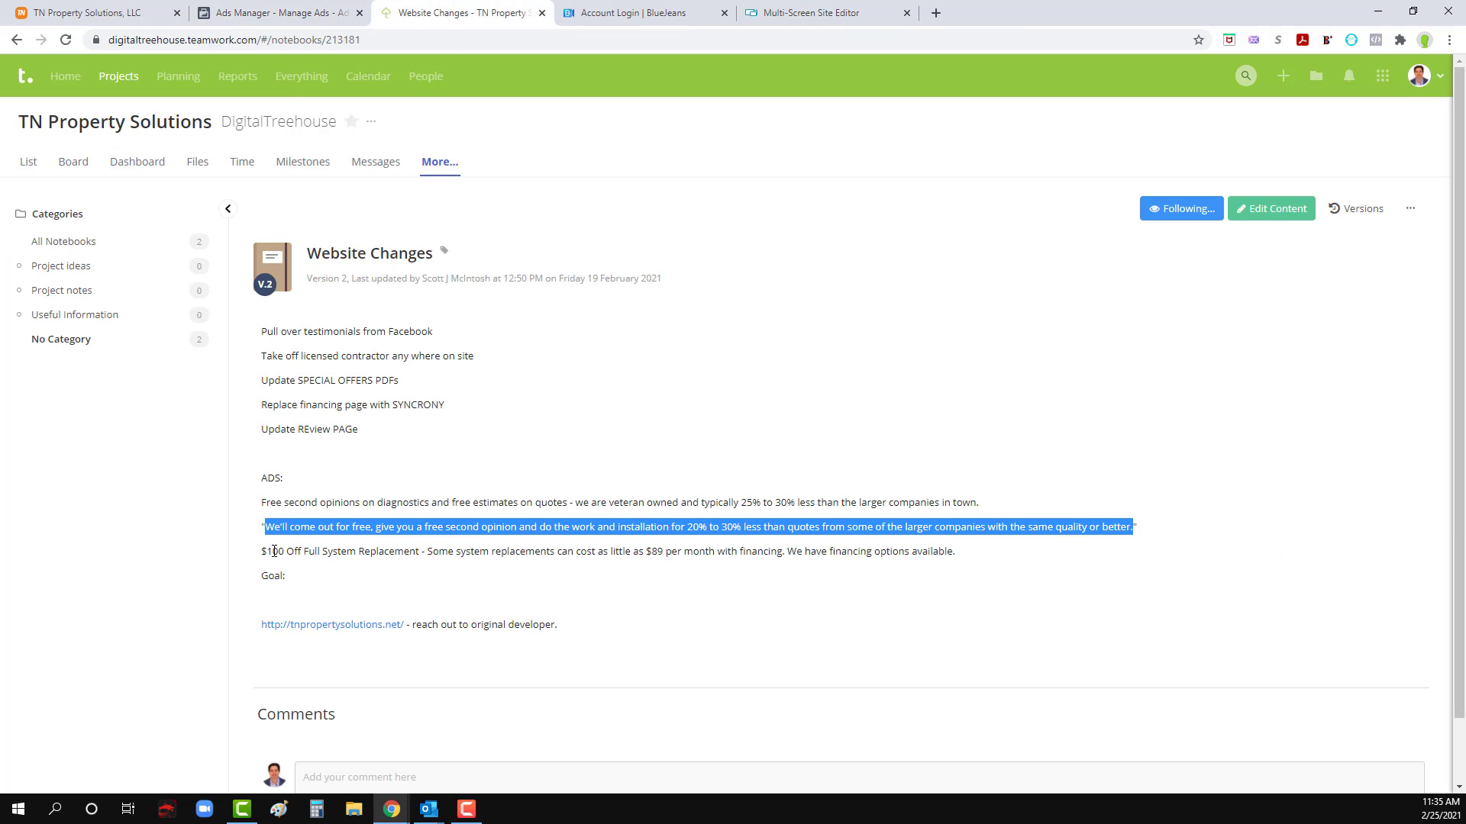
left_click_drag(263, 551, 414, 548)
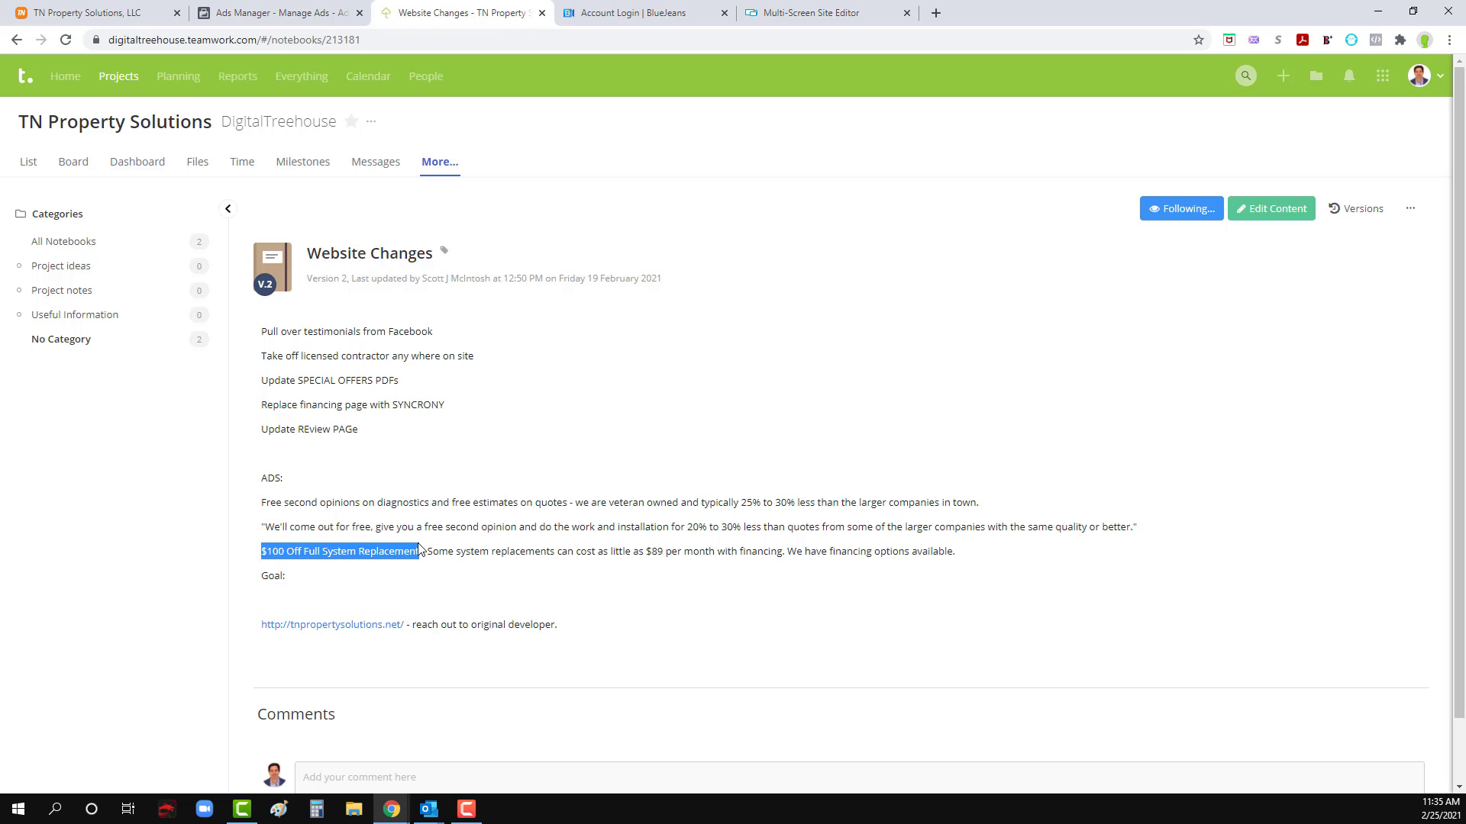
left_click(274, 13)
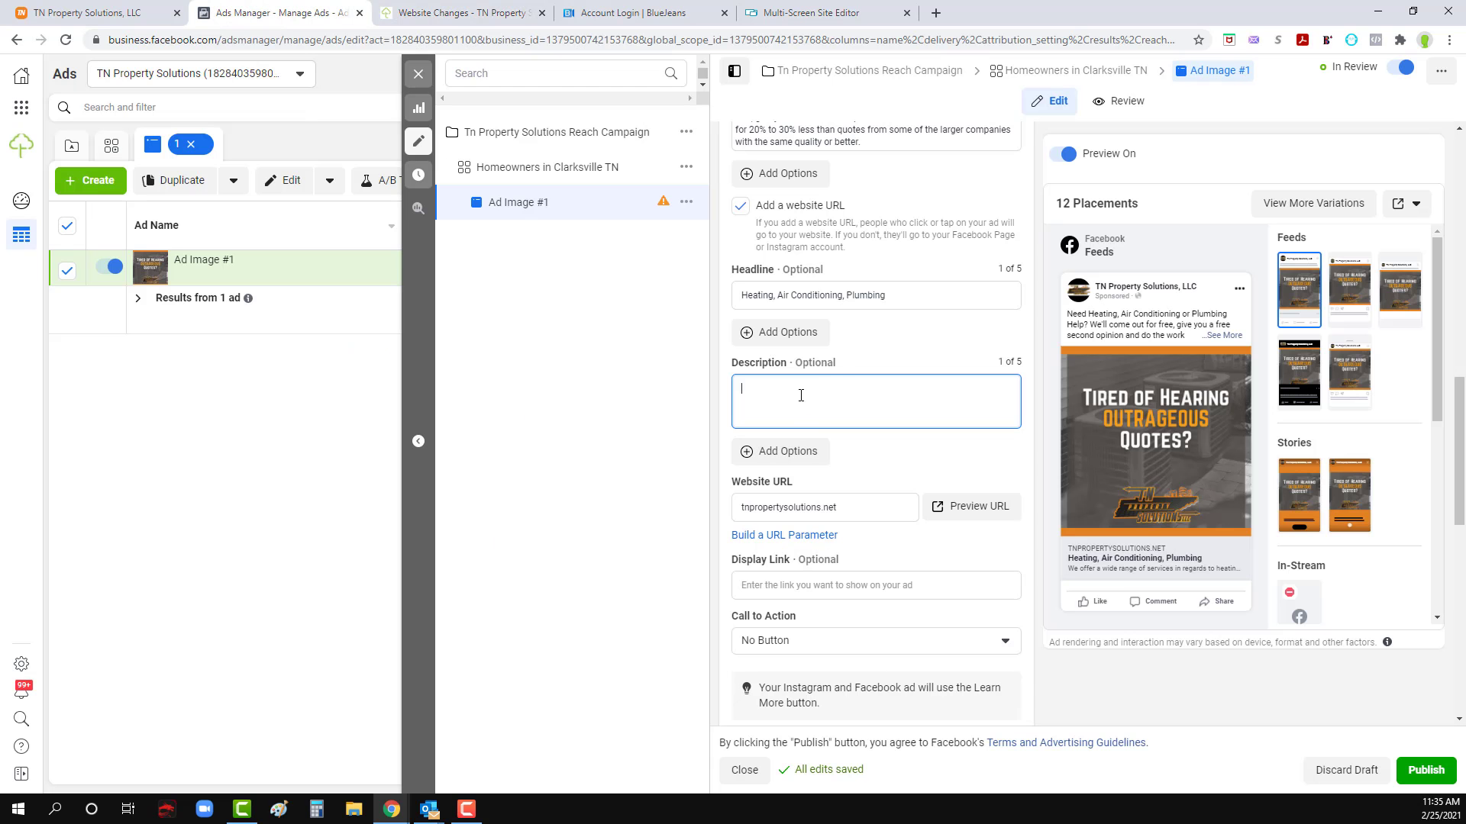
type("$100 Off Full System Replacements")
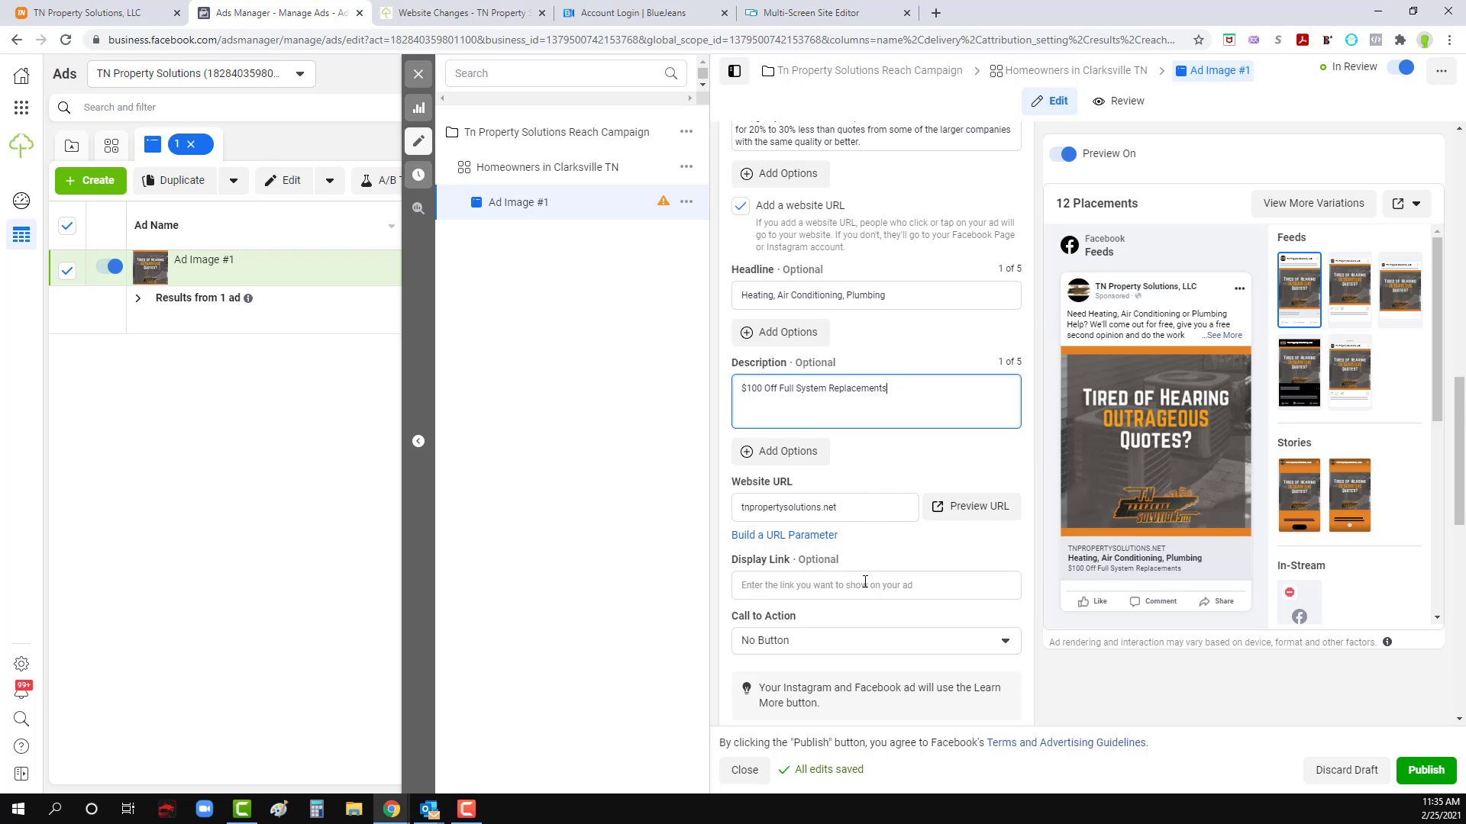
Step: Start building URL parameters for the website URL with campaign source "treehouse" and campaign medium "fb_ig"
scroll(867, 586, "down", 2)
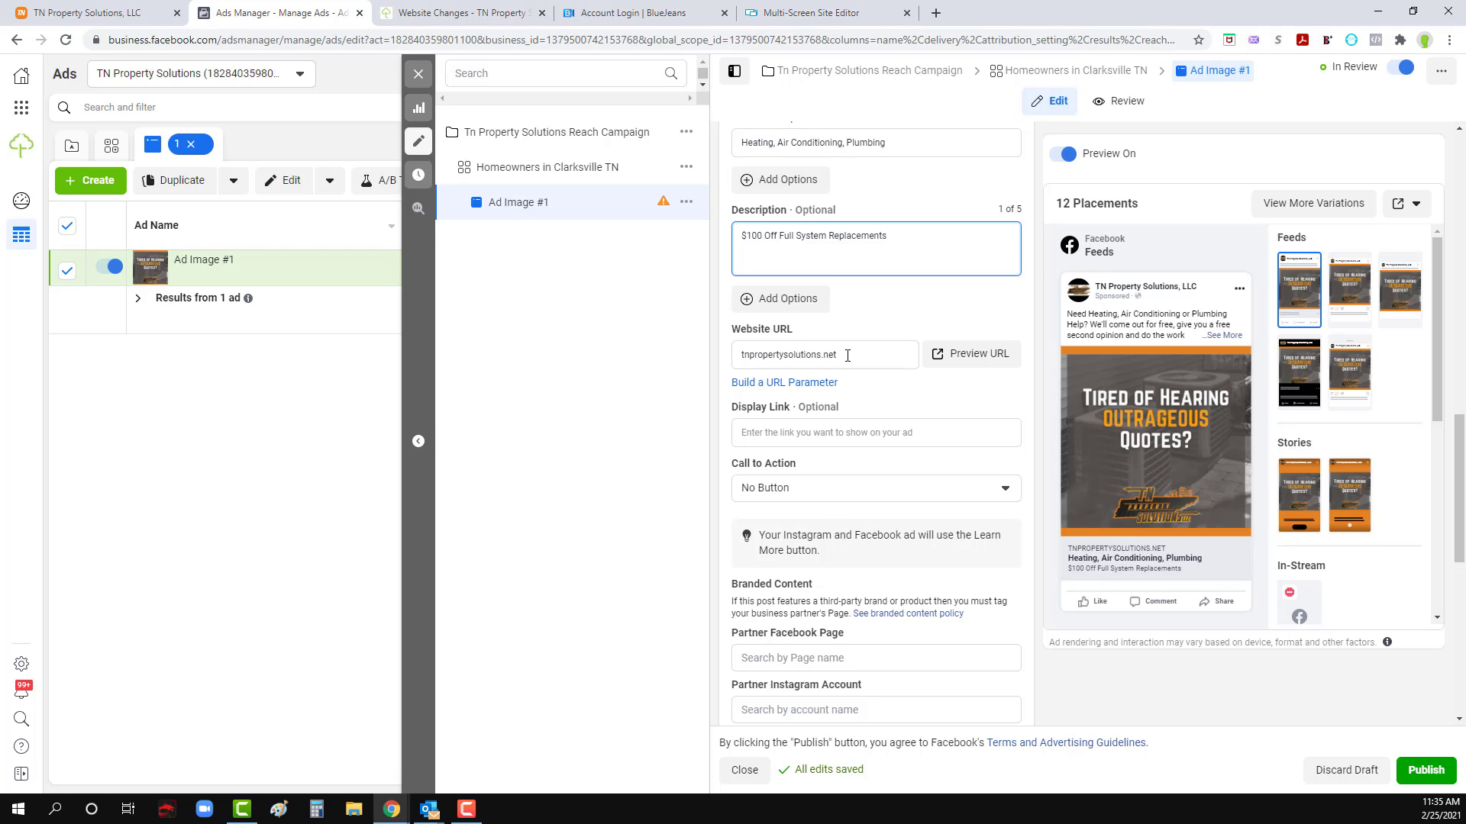
left_click(777, 384)
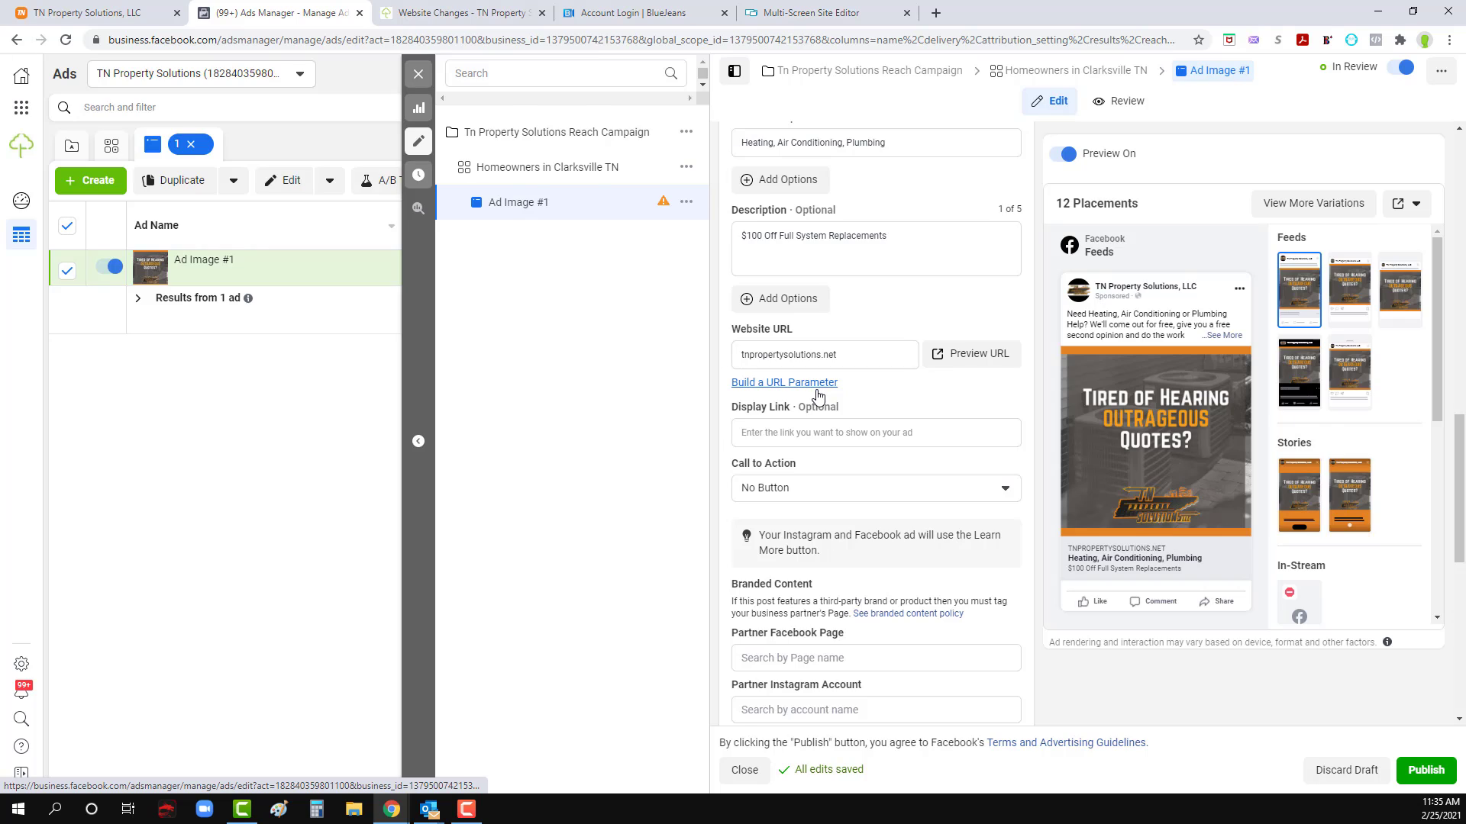
left_click(667, 287)
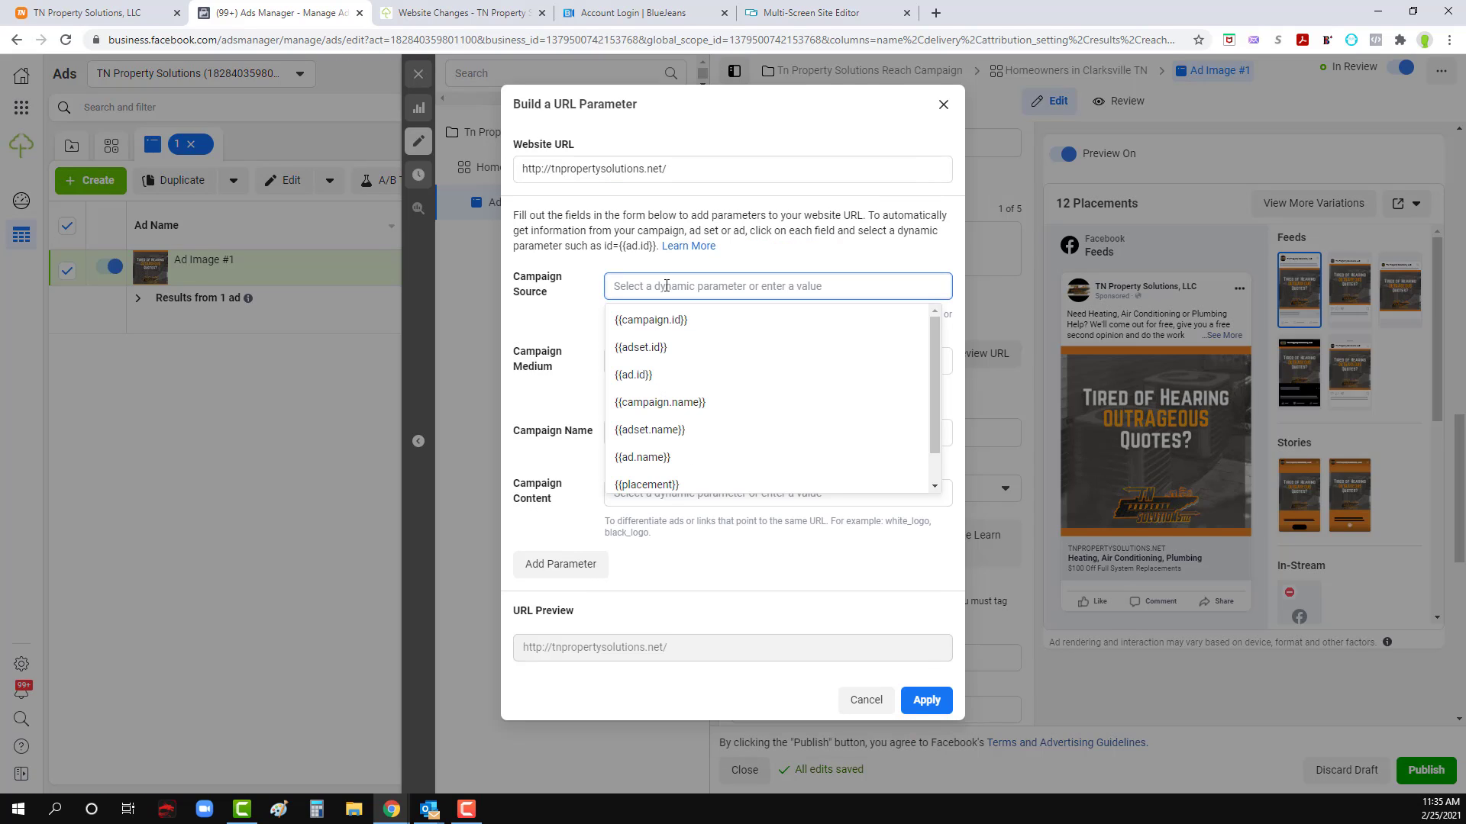
type("treehouse")
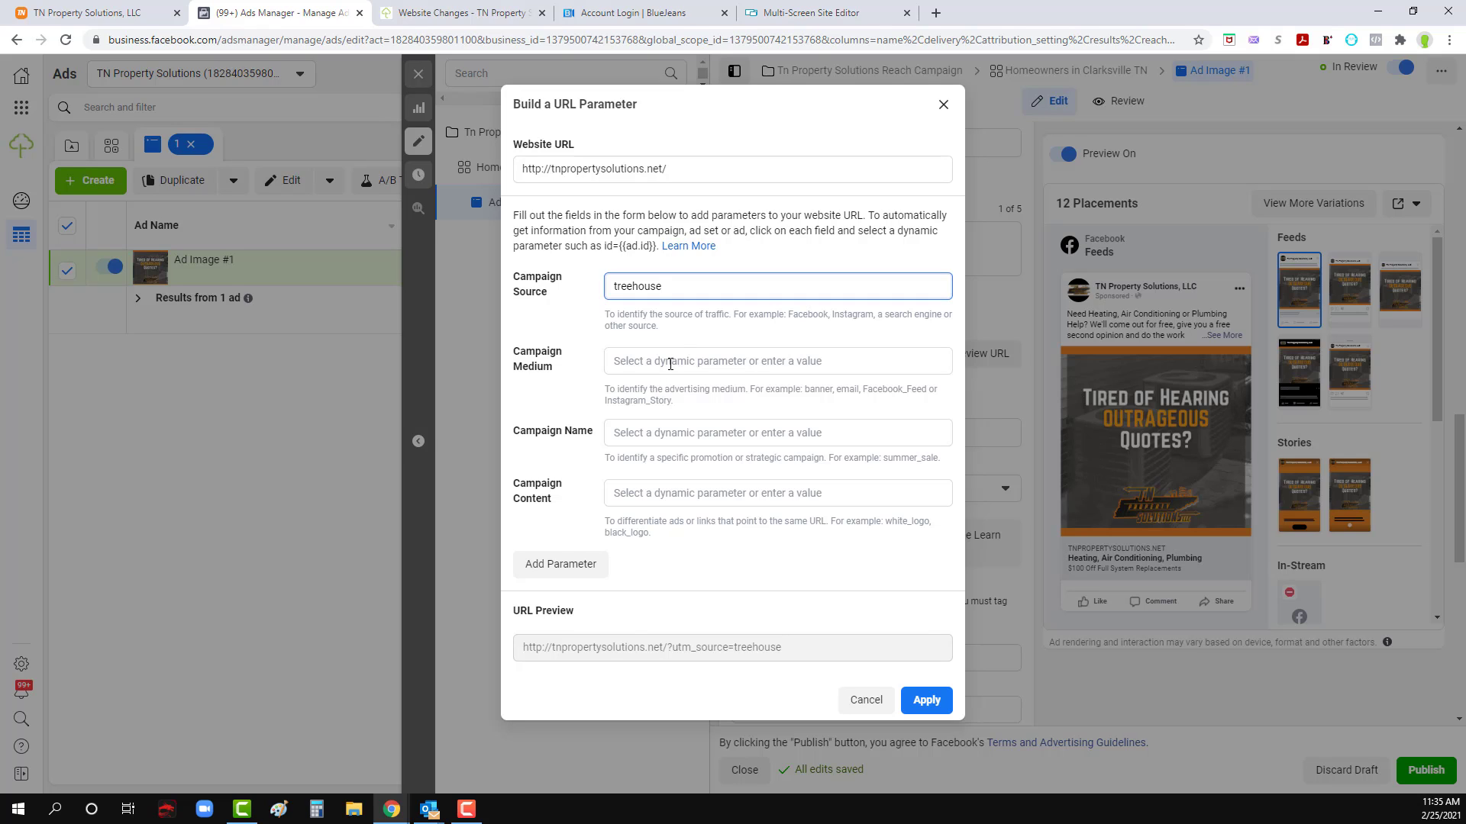
left_click(671, 364)
type("fb")
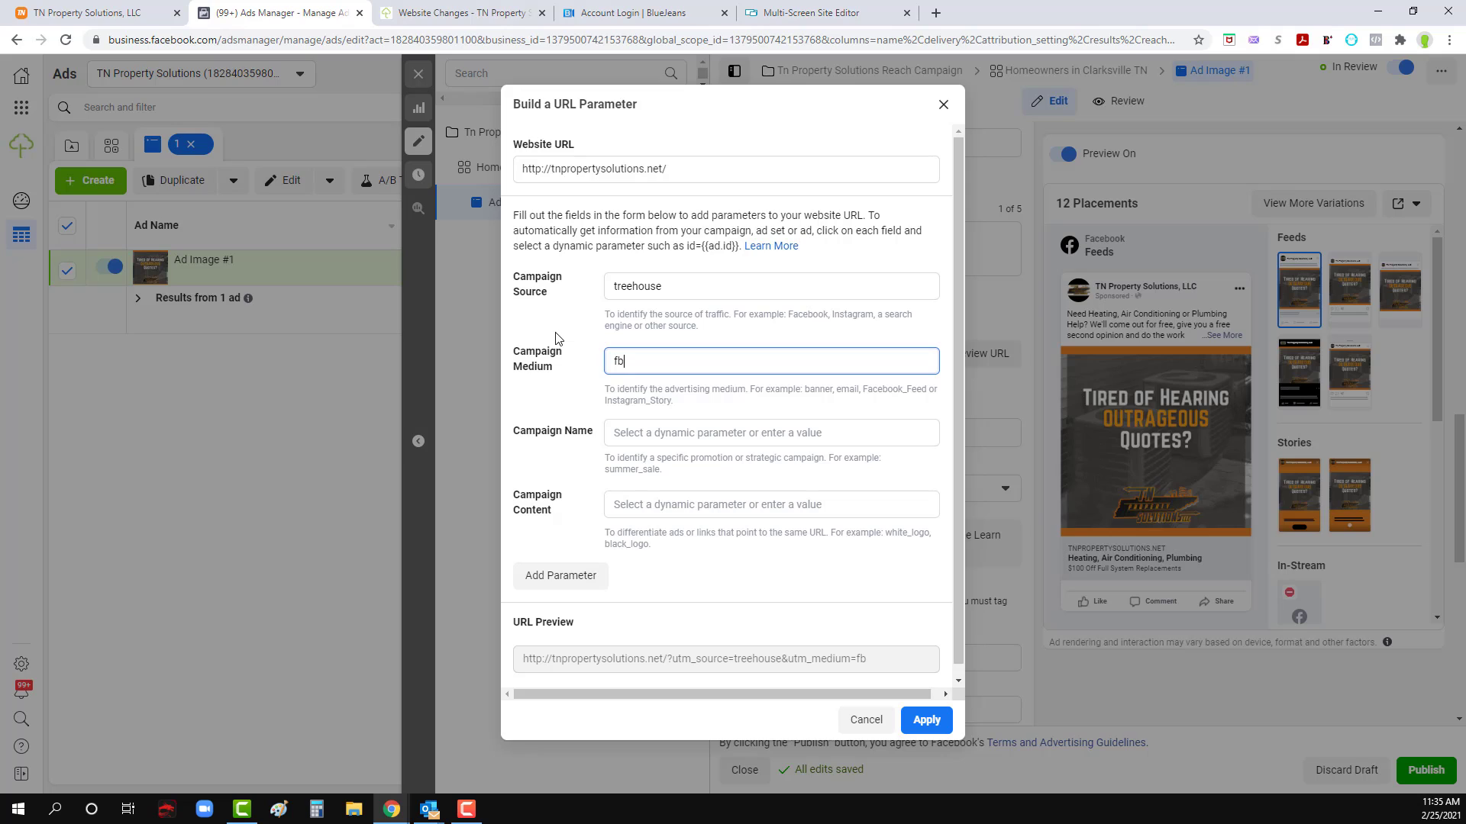
type("_ig")
Step: Set the campaign content parameter to 1, leave the campaign name empty, and apply the parameters to the website URL
left_click(633, 436)
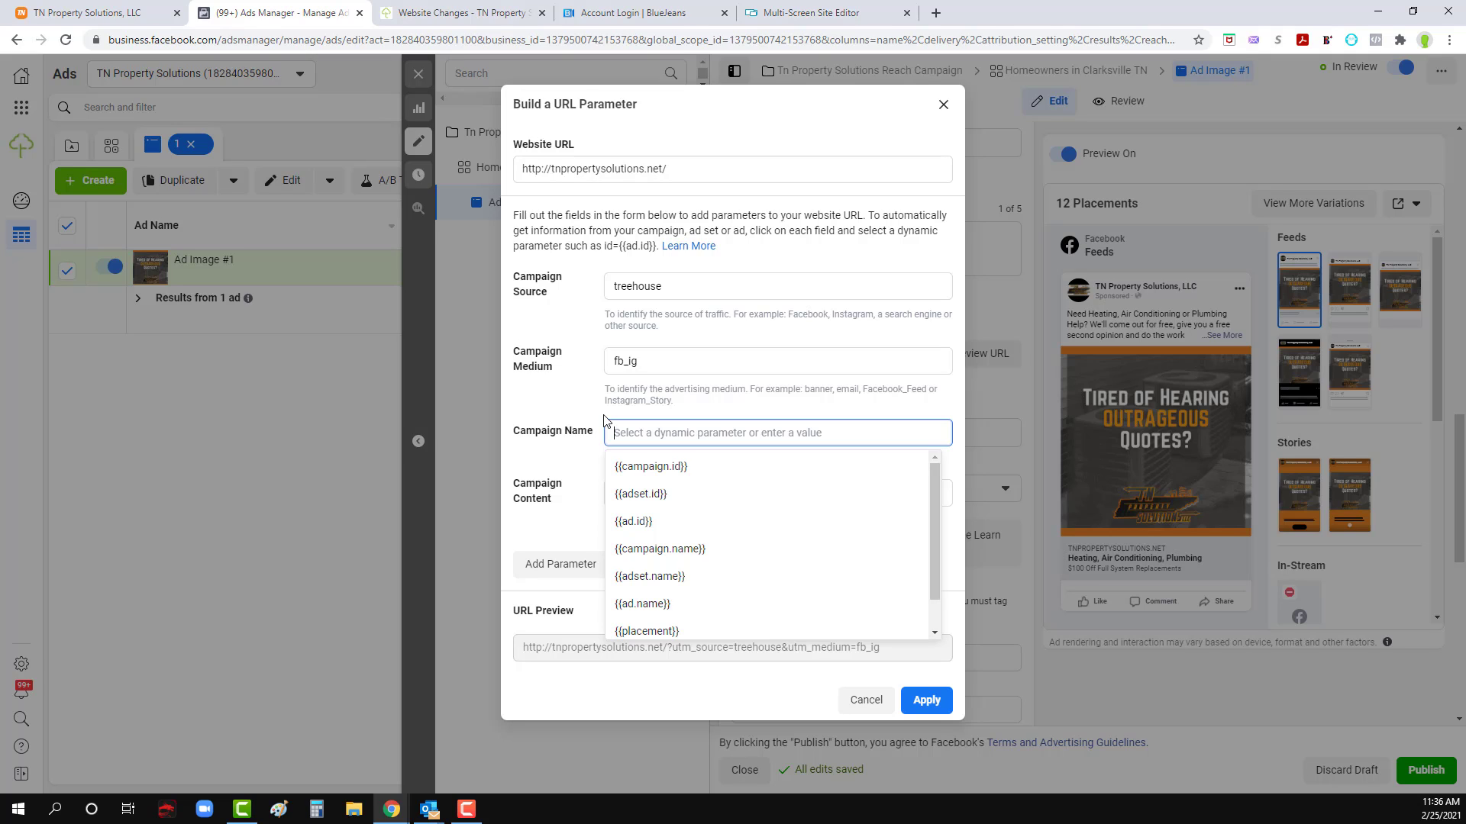
left_click(620, 203)
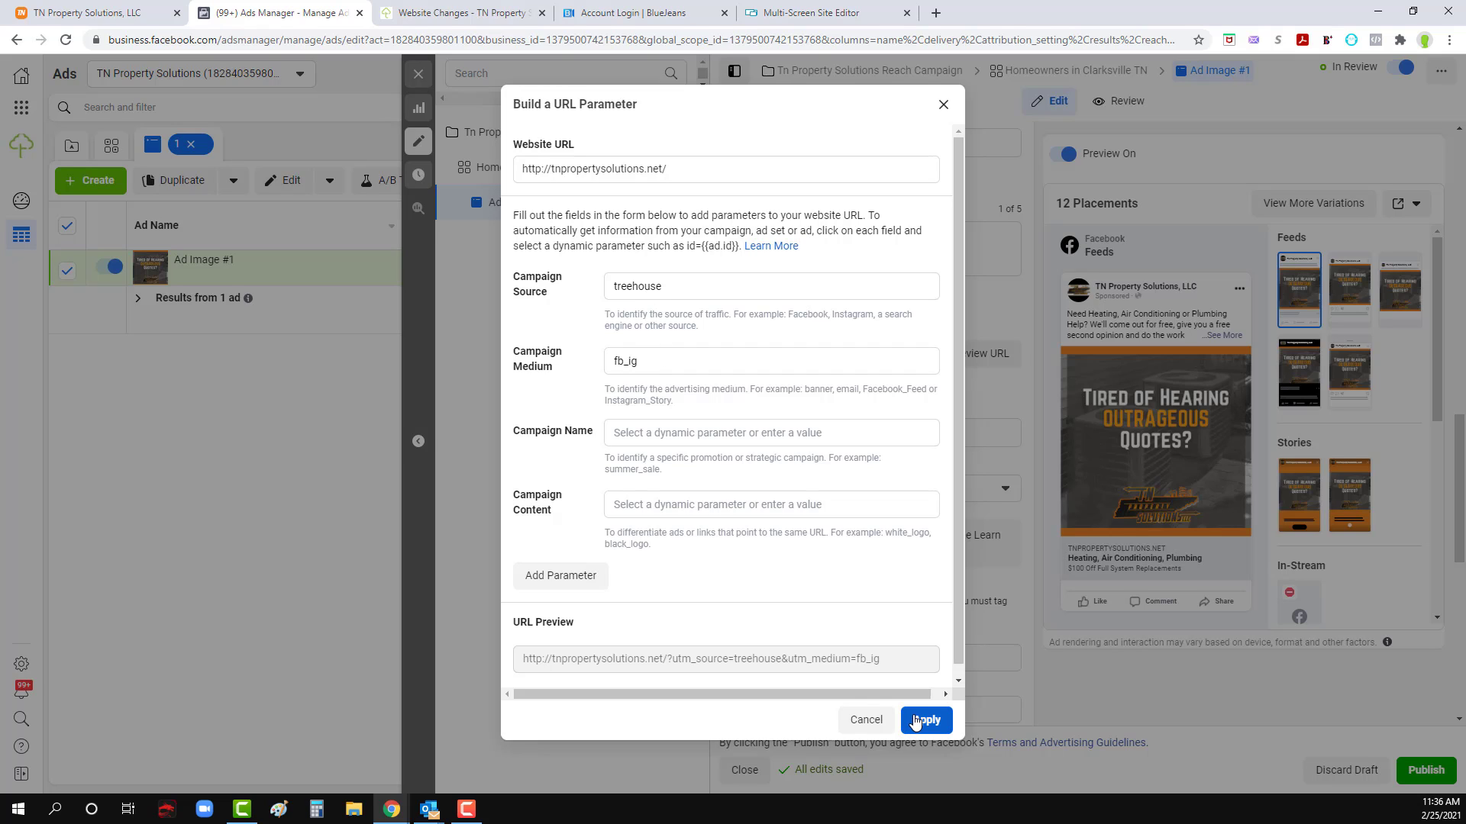
left_click(671, 505)
type("1")
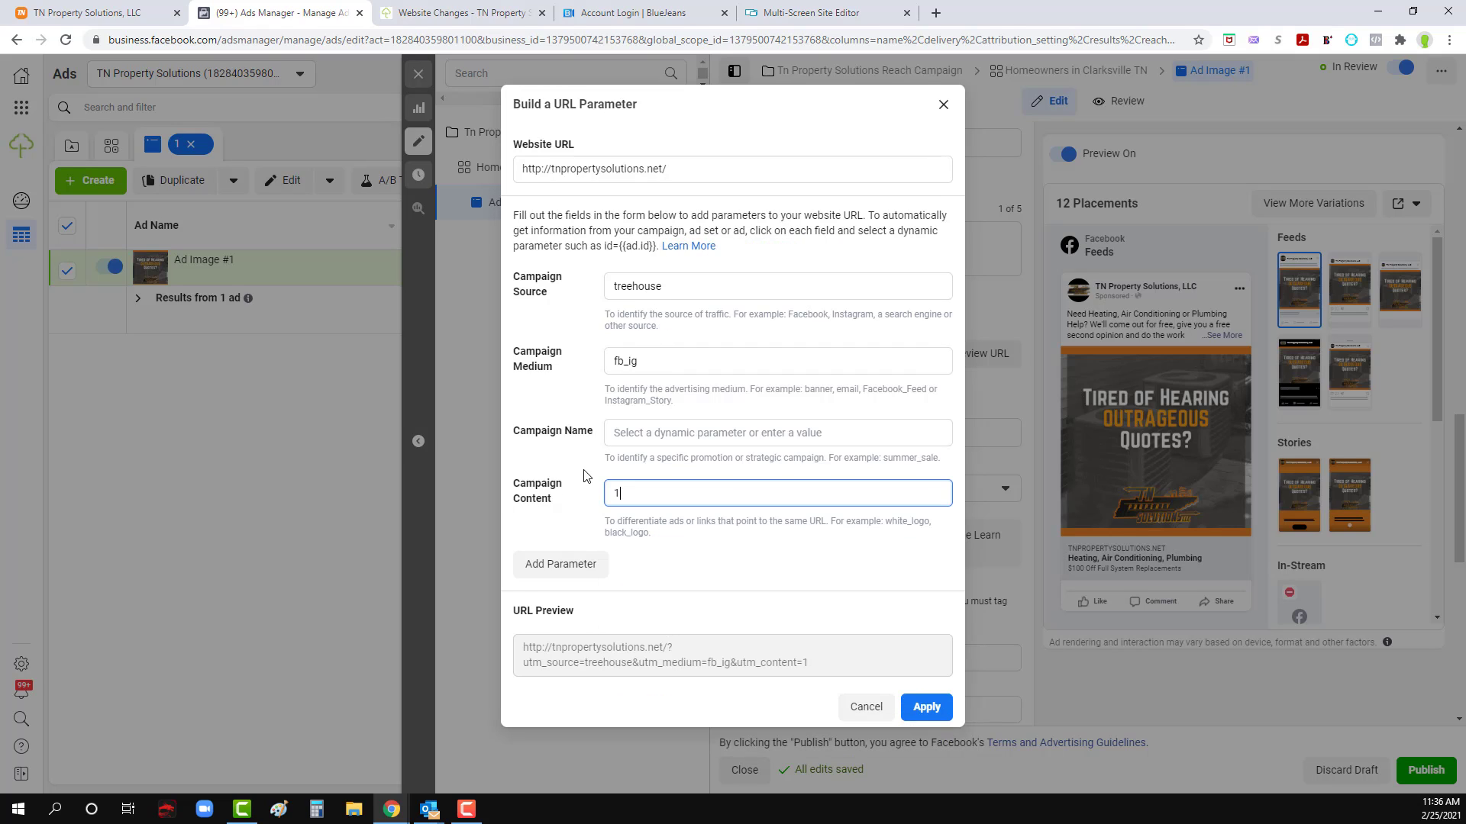
left_click(555, 468)
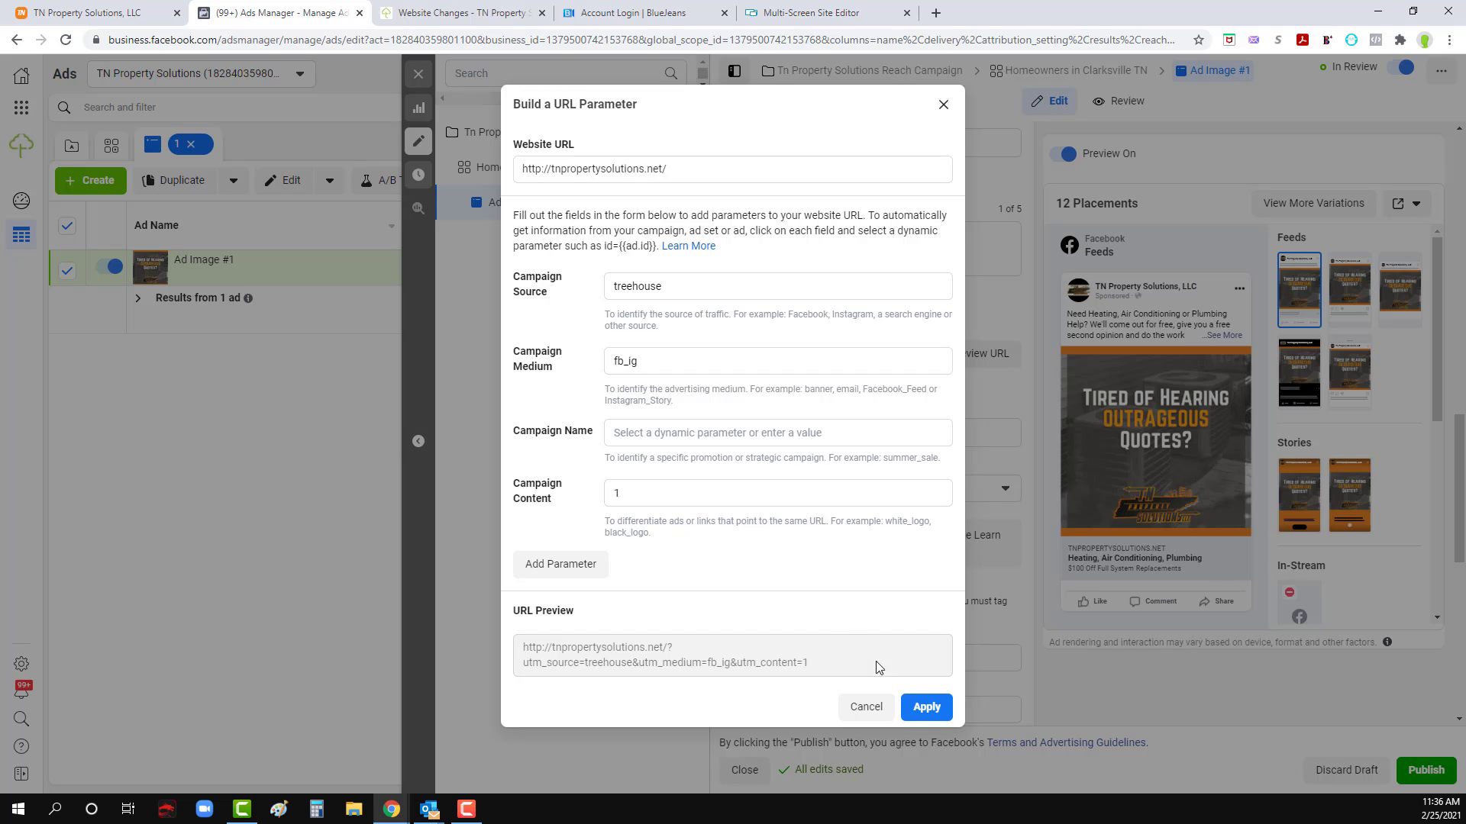
left_click(927, 707)
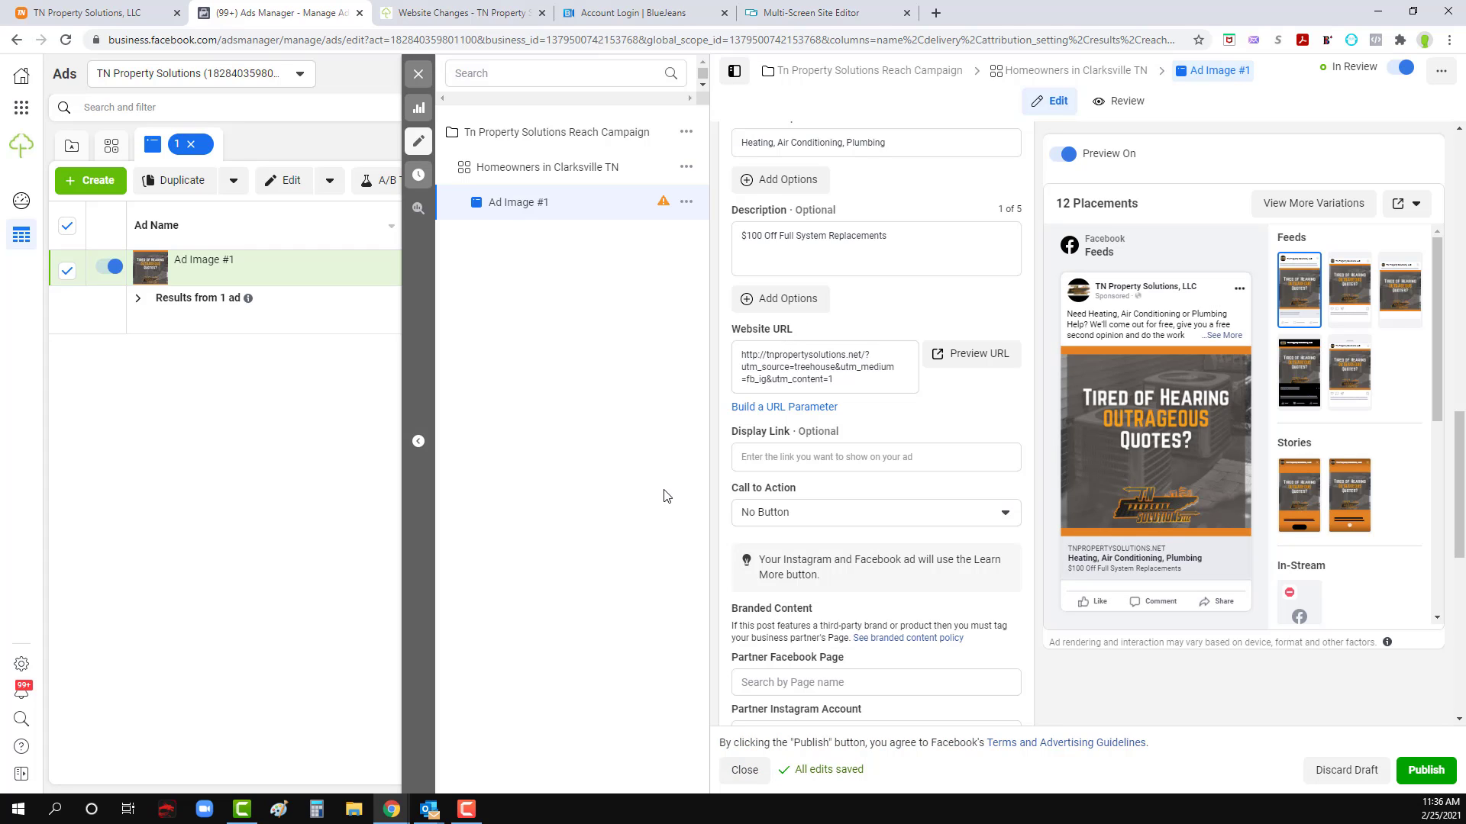
Step: Set the ad's call to action to Call Now
left_click(842, 513)
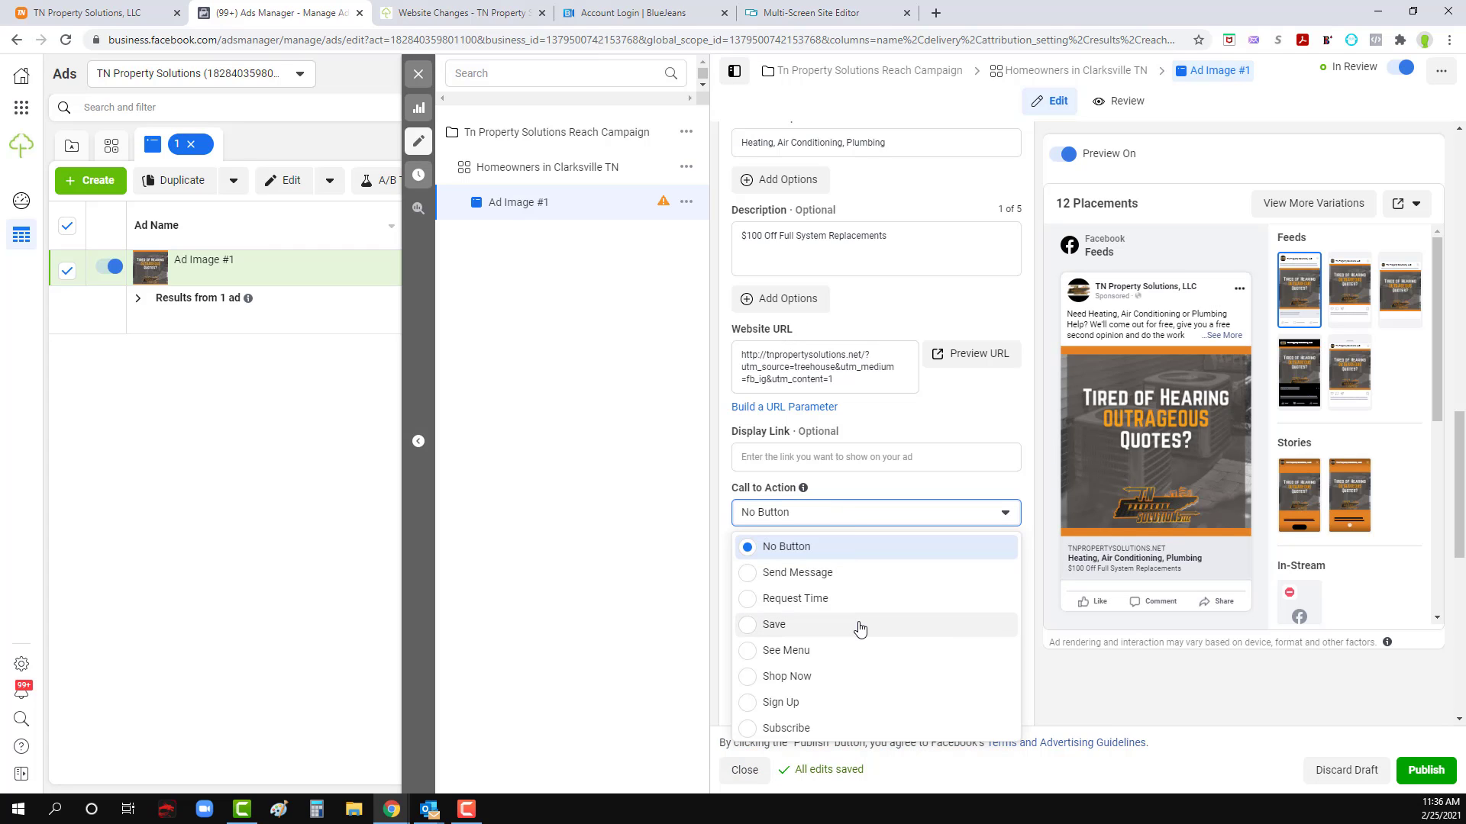
scroll(860, 628, "down", 1)
scroll(859, 628, "up", 1)
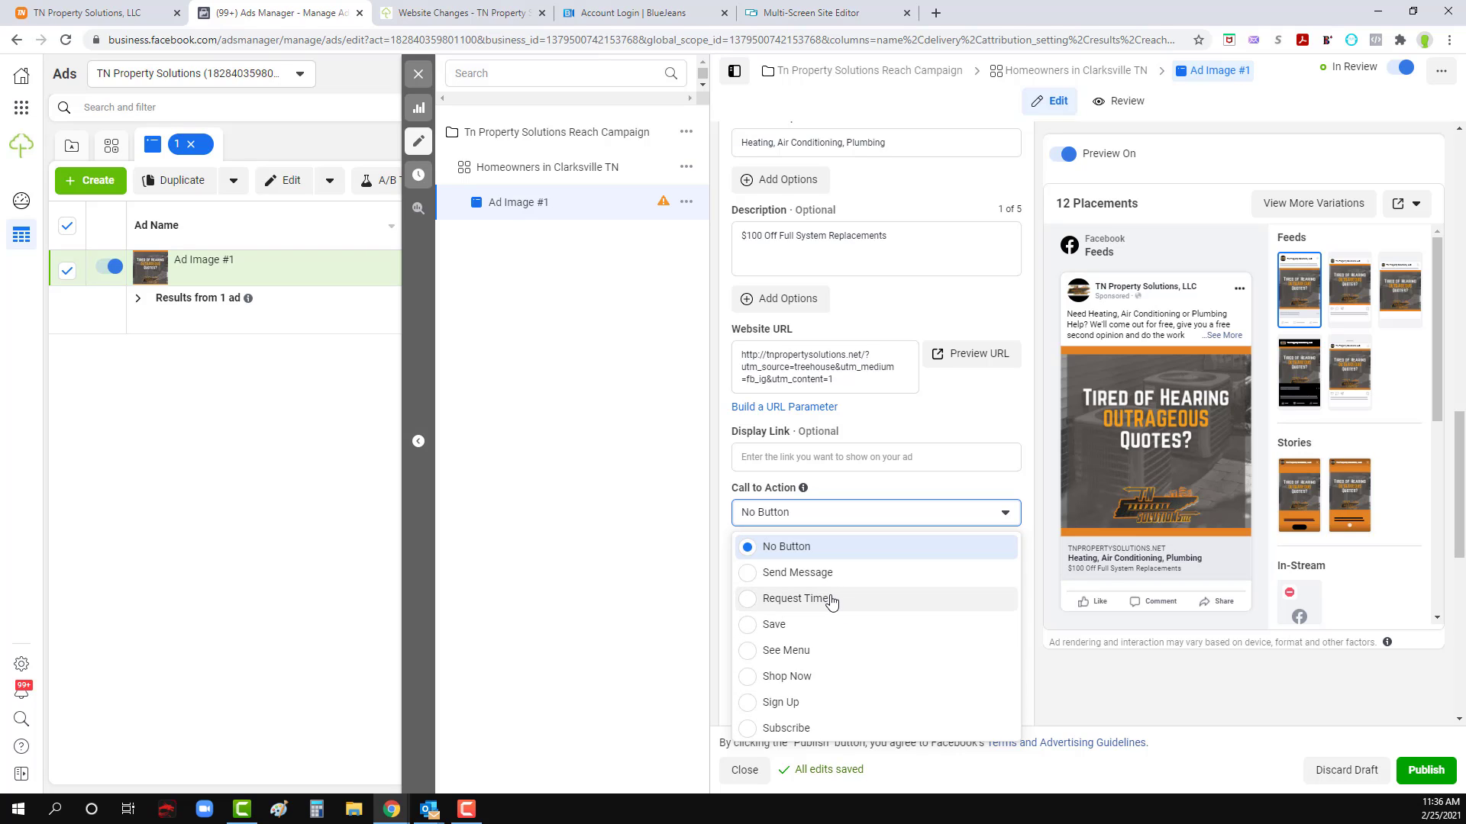
scroll(828, 606, "down", 3)
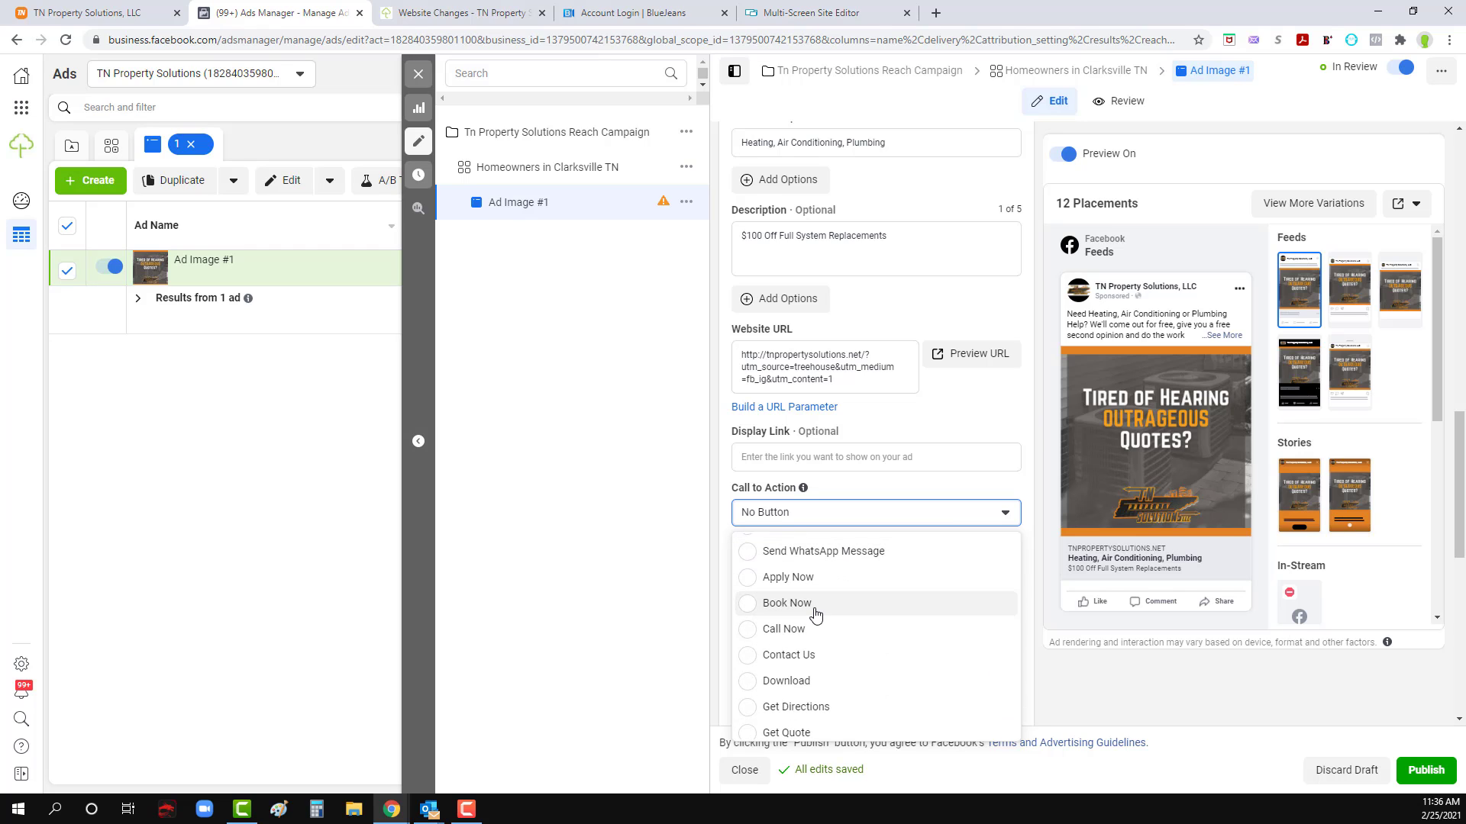
left_click(809, 631)
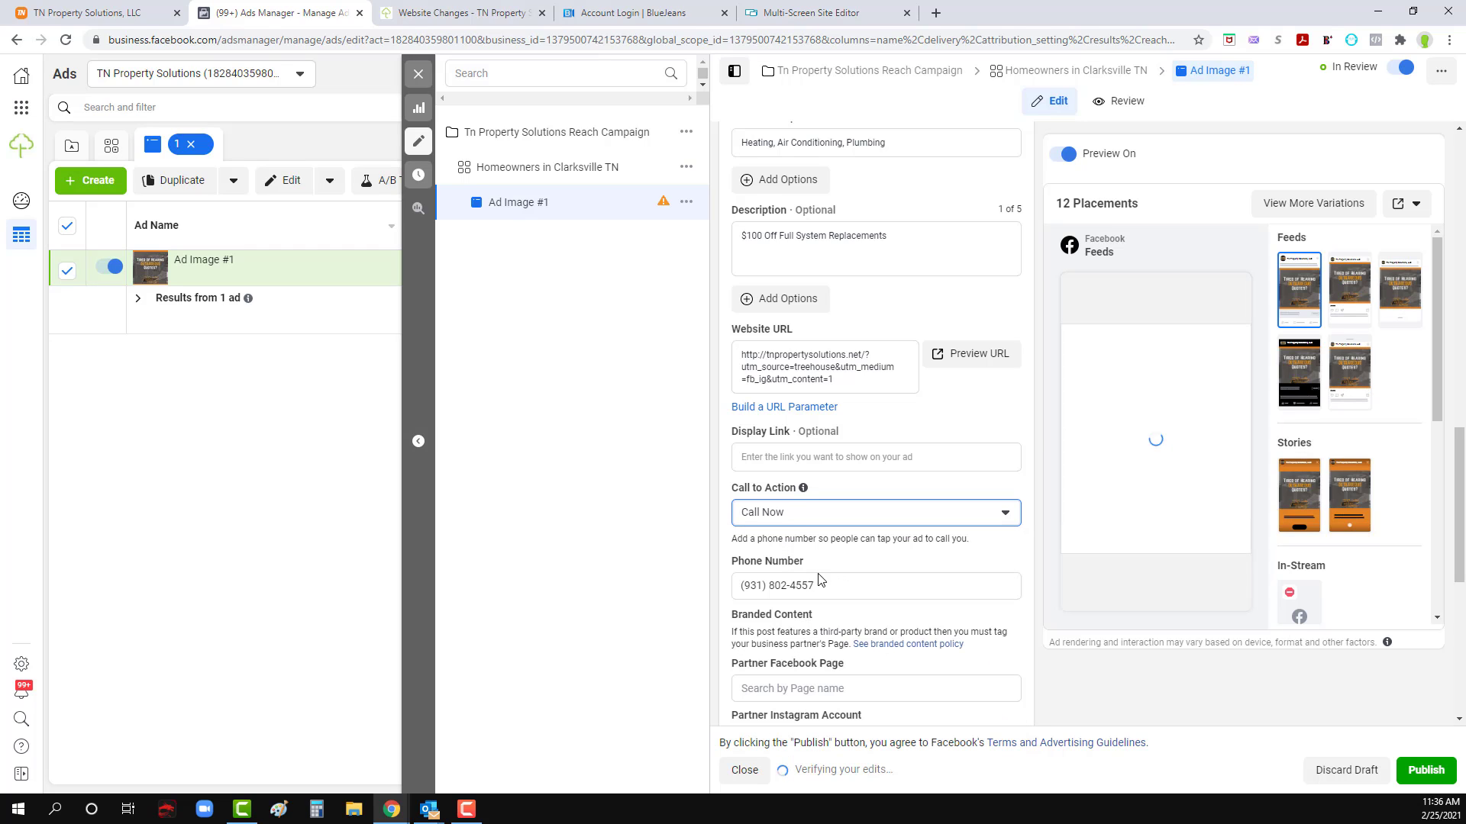
Step: Open the Call Tracking Number notebook in the TN Property Solutions Teamwork project and copy the phone number
left_click(510, 6)
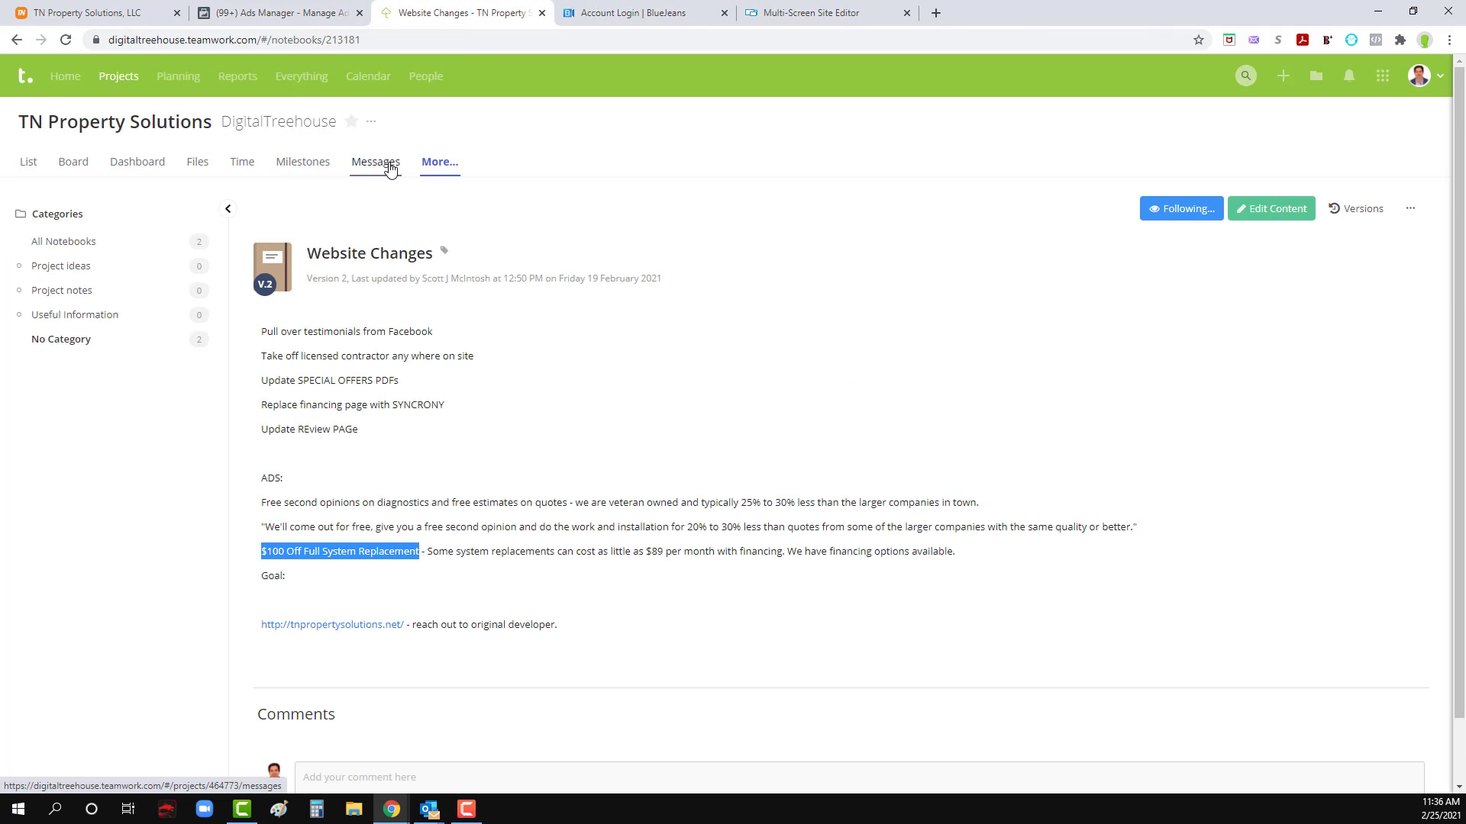
left_click(433, 165)
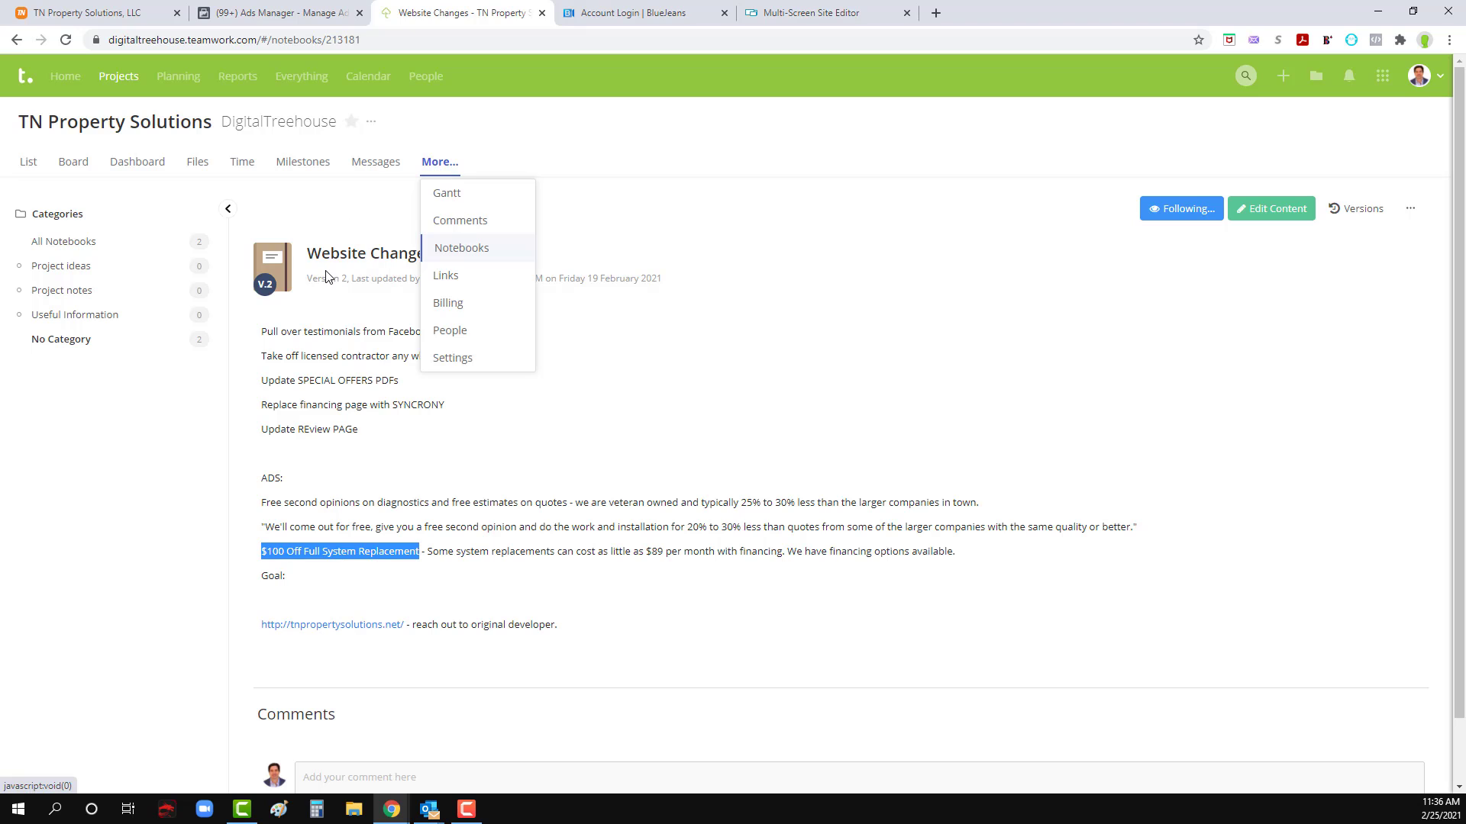
mouse_move(435, 171)
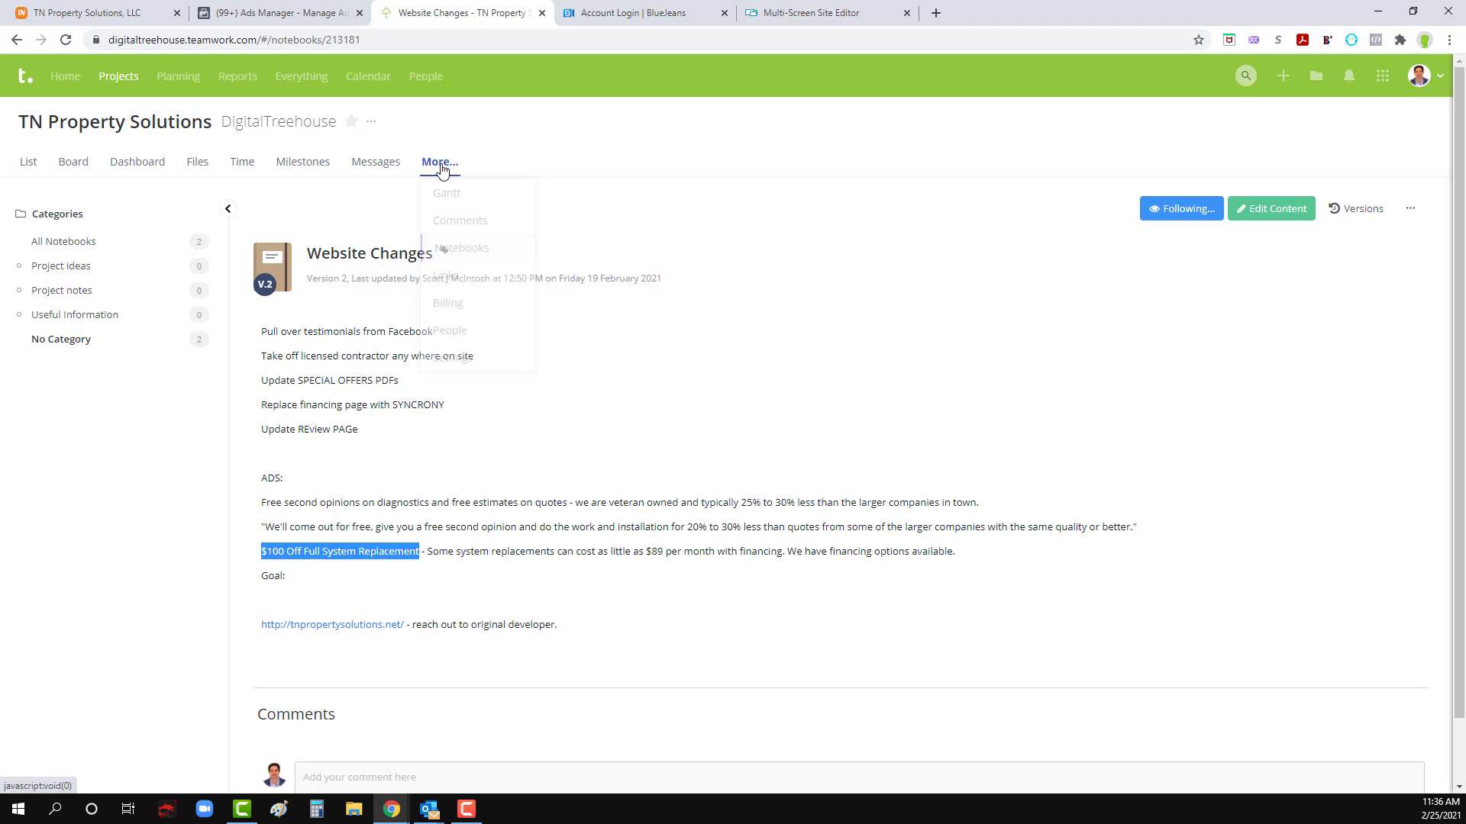
left_click(455, 246)
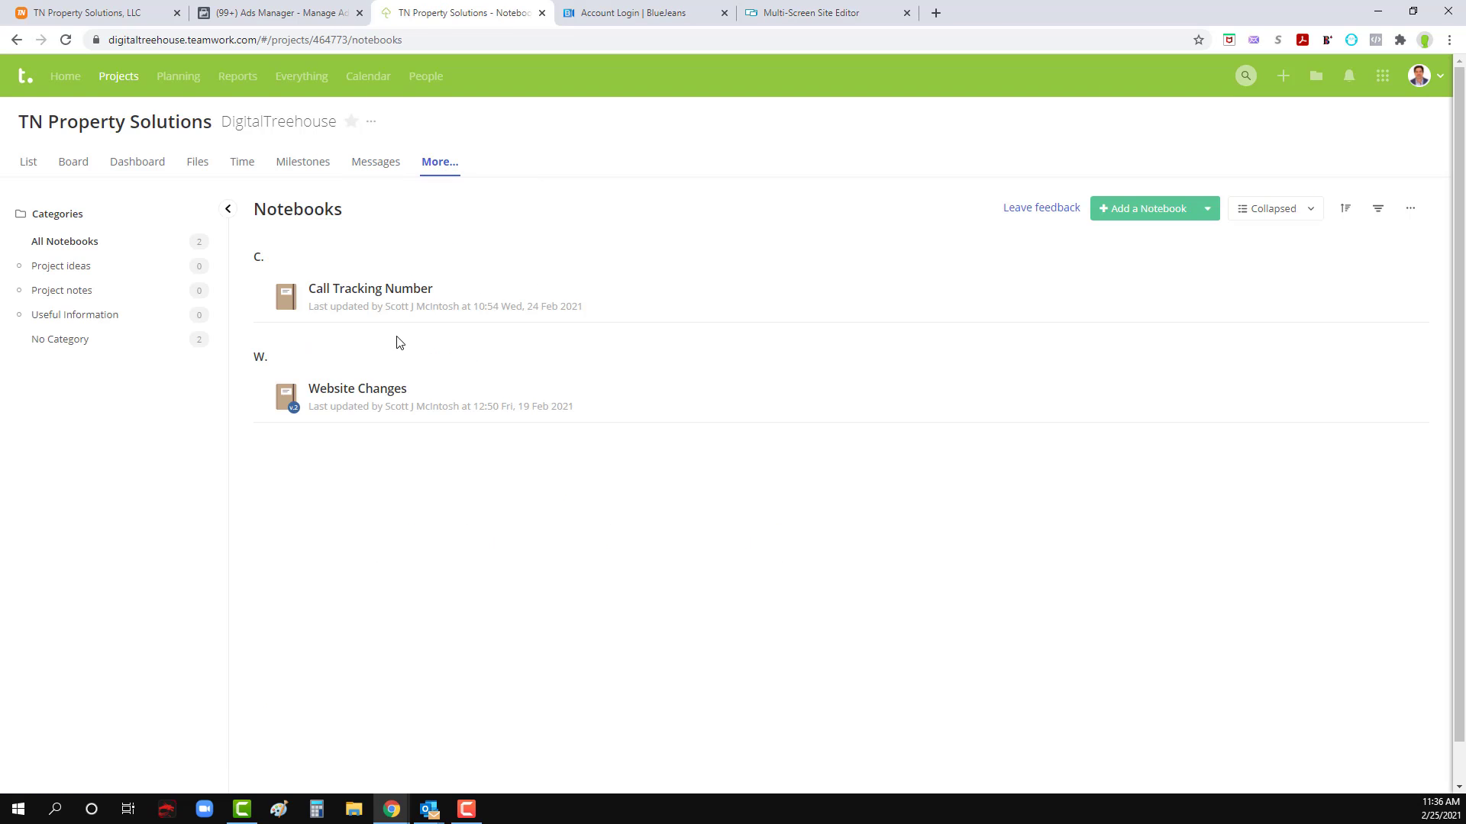
left_click(373, 291)
triple_click(331, 337)
key("ctrl+c")
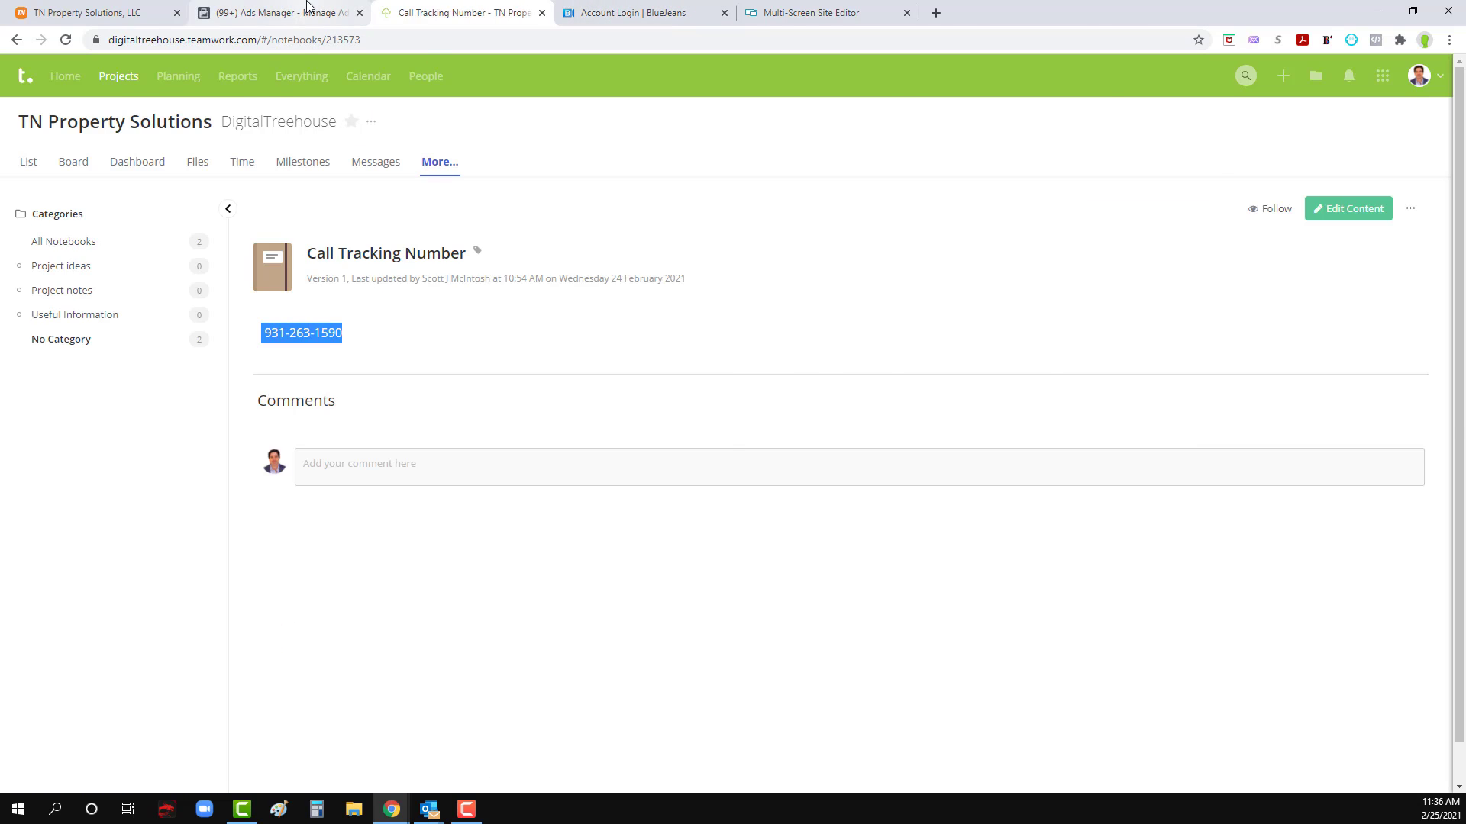
Step: Replace the Call Now phone number in Ads Manager with the copied call tracking number and check it against the notebook
left_click(313, 12)
triple_click(829, 584)
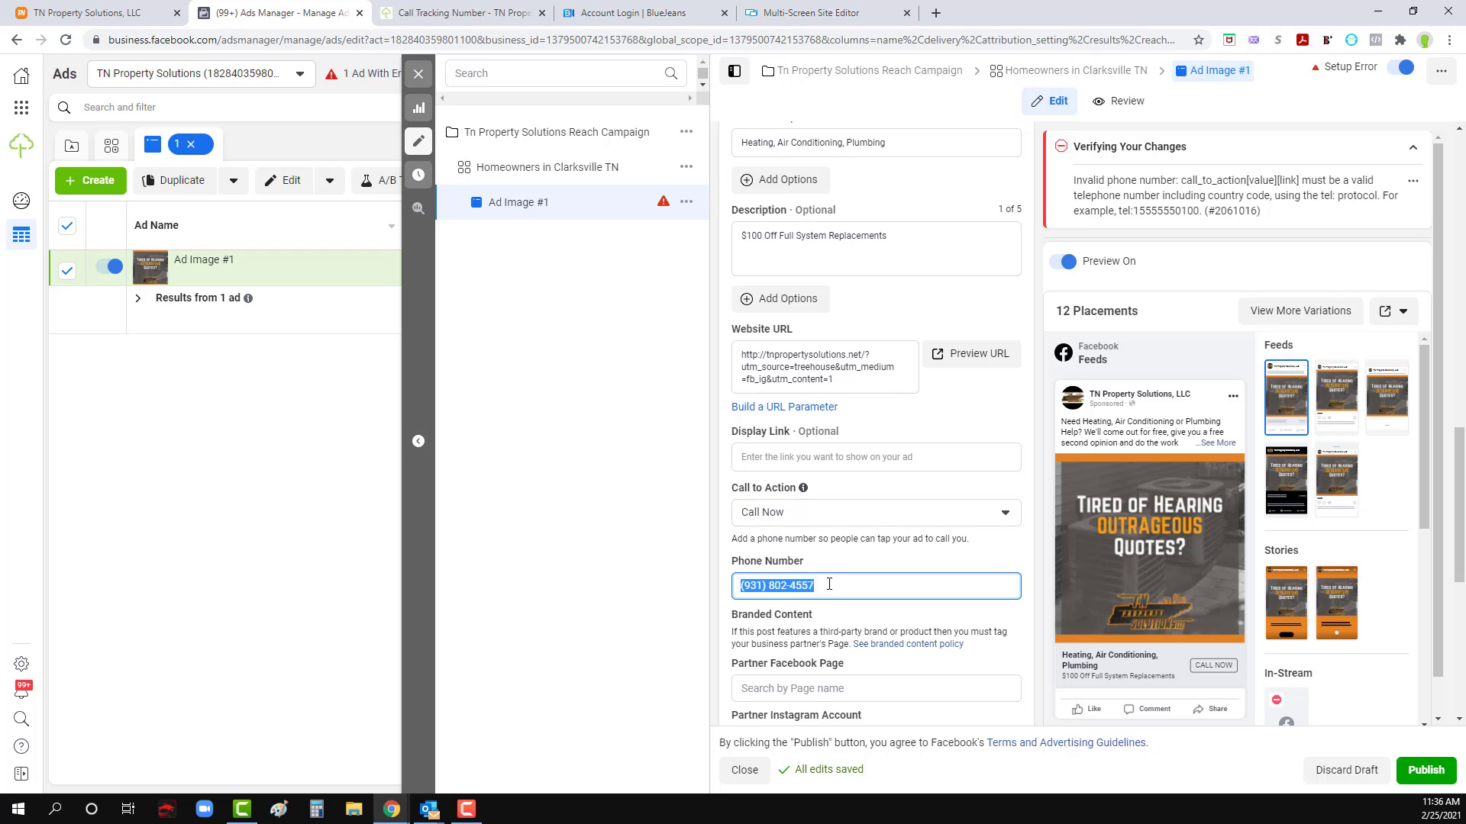
key("ctrl+v")
left_click(757, 585)
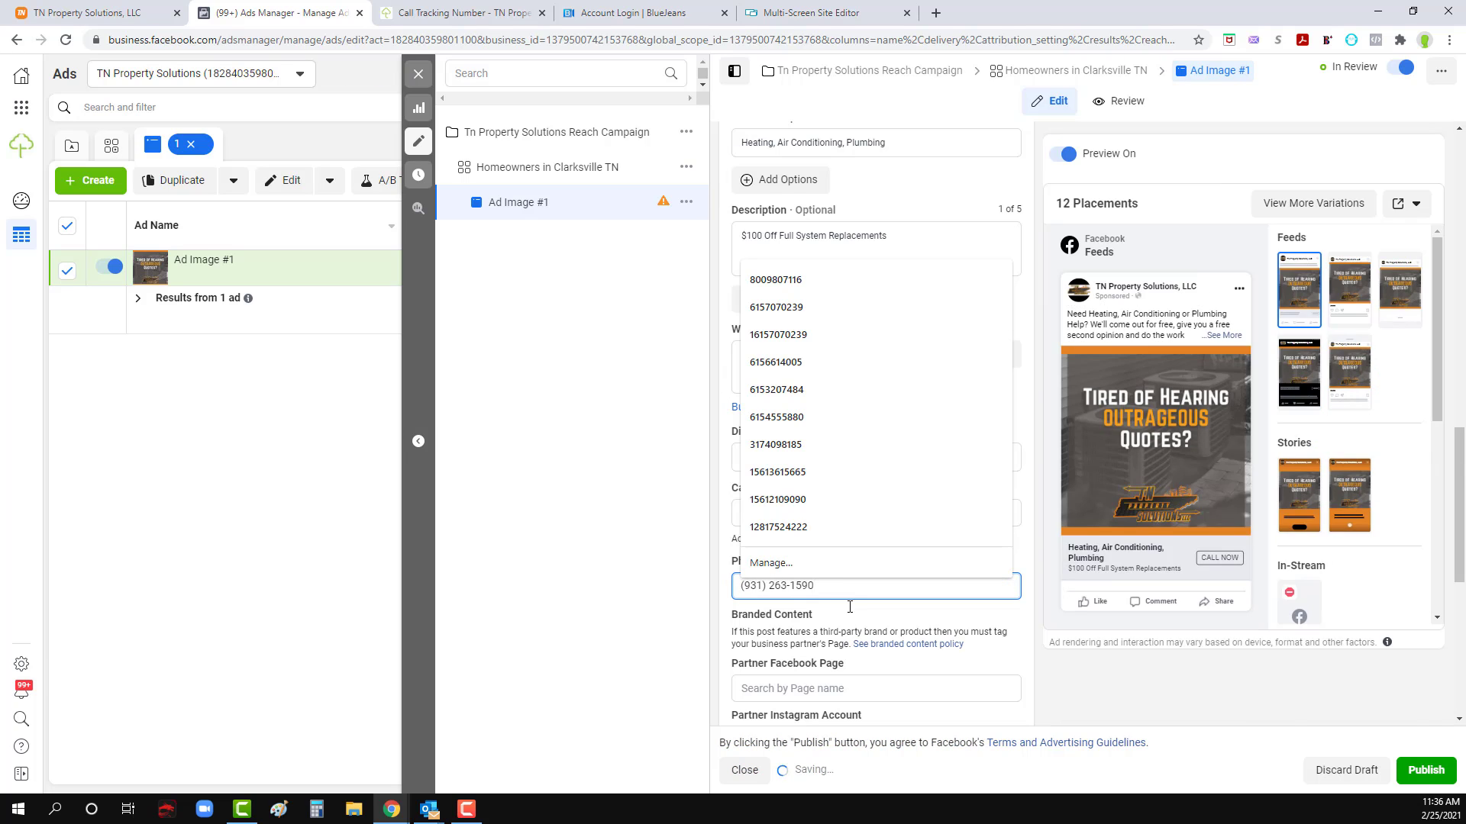
left_click(853, 615)
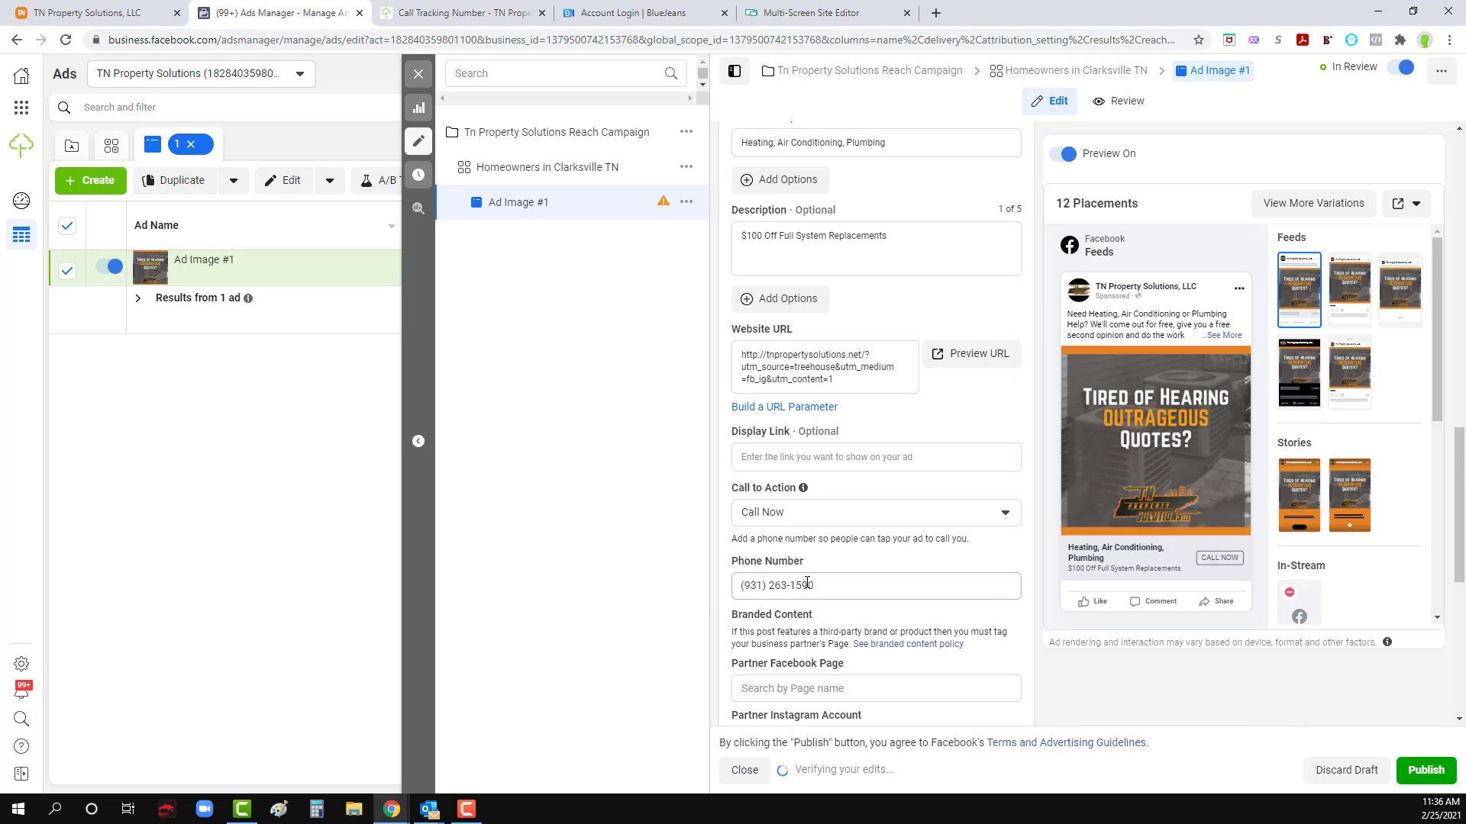
left_click(425, 9)
left_click(320, 10)
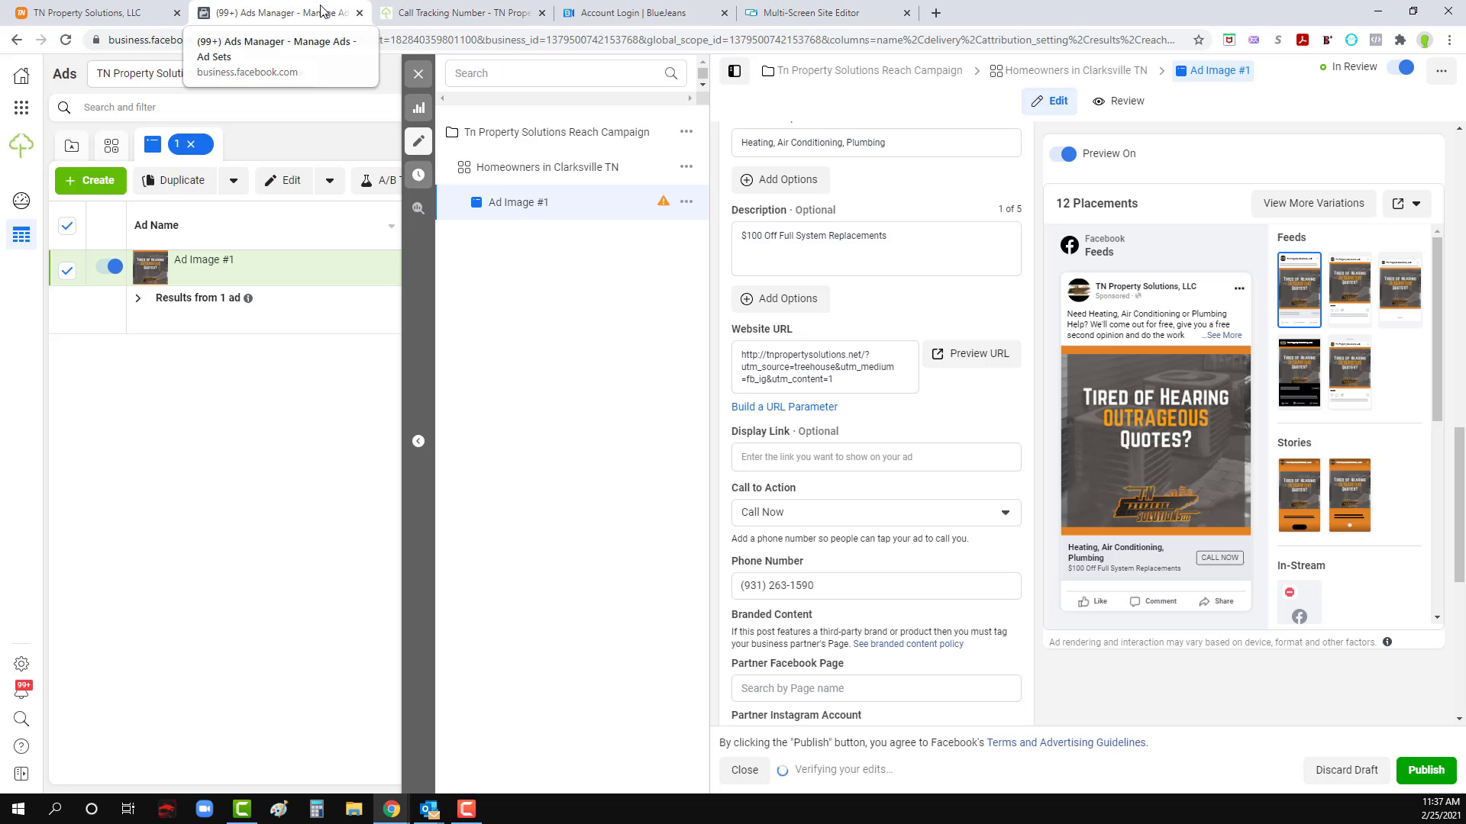
Step: Examine the ad's branded content and tracking settings
scroll(836, 613, "down", 4)
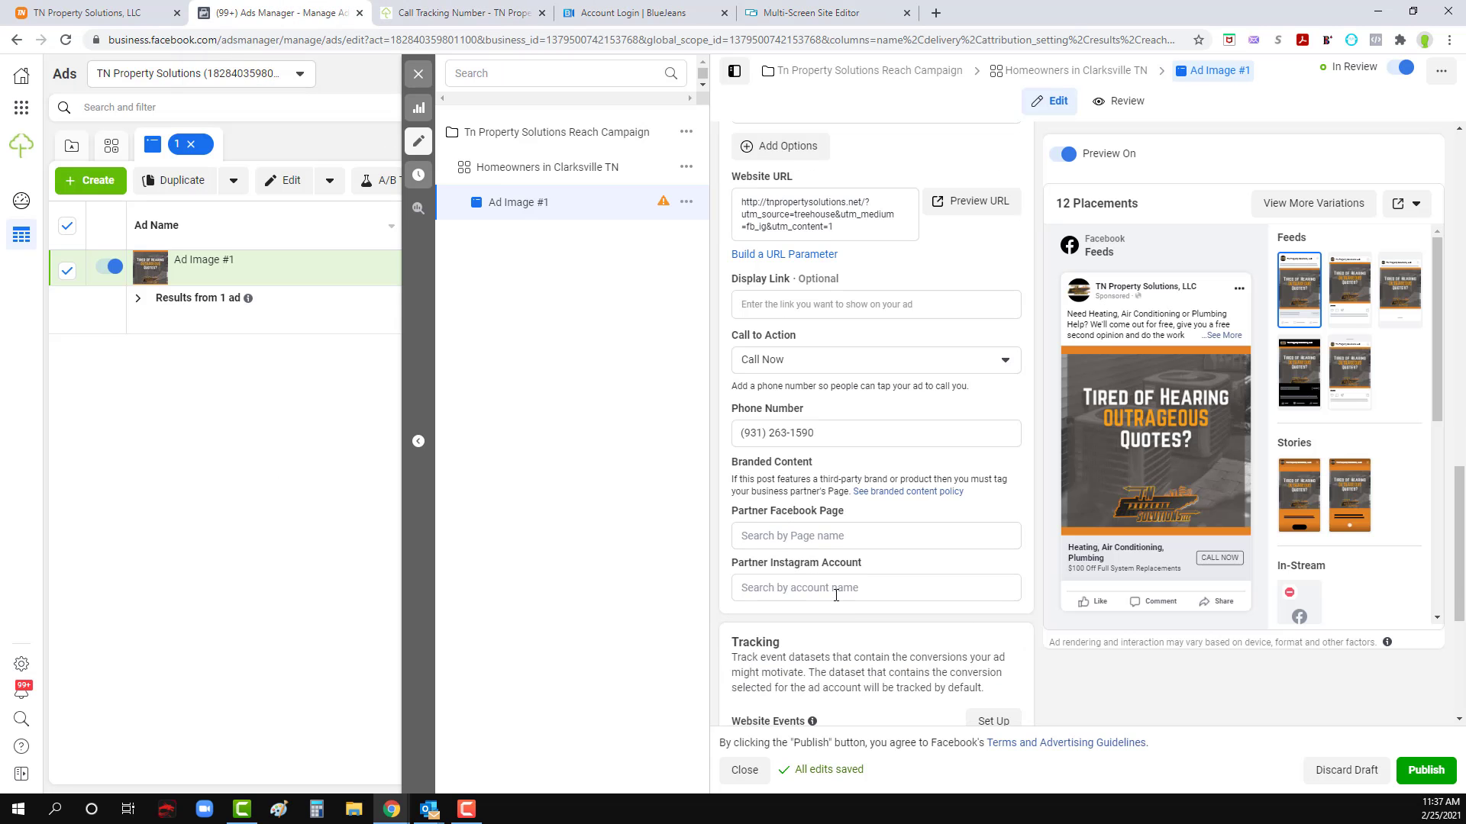
scroll(840, 611, "down", 1)
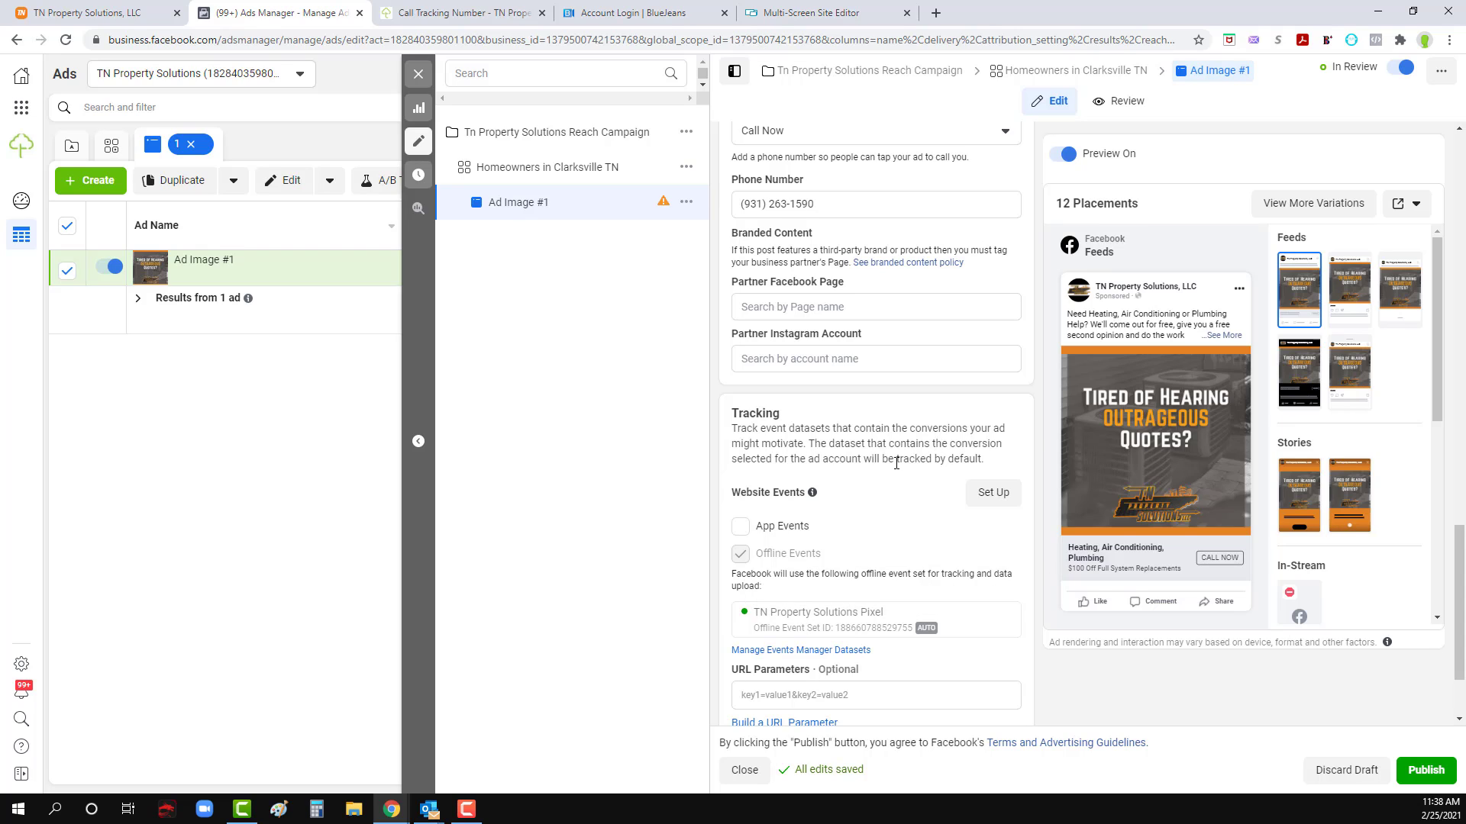
Step: Publish Ad Image #1 and close its editor
scroll(896, 463, "down", 1)
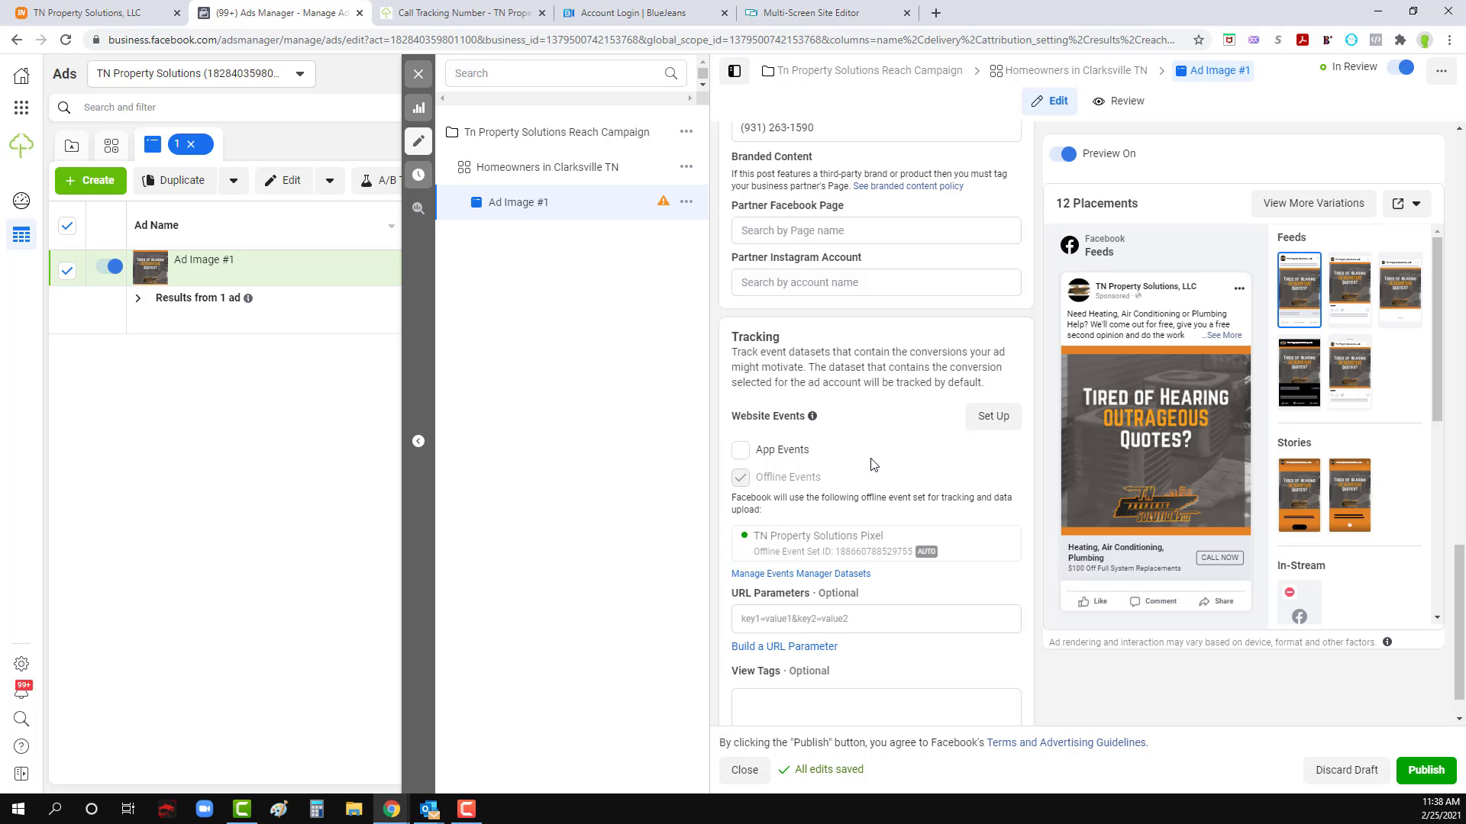
scroll(874, 464, "up", 3)
scroll(873, 463, "up", 10)
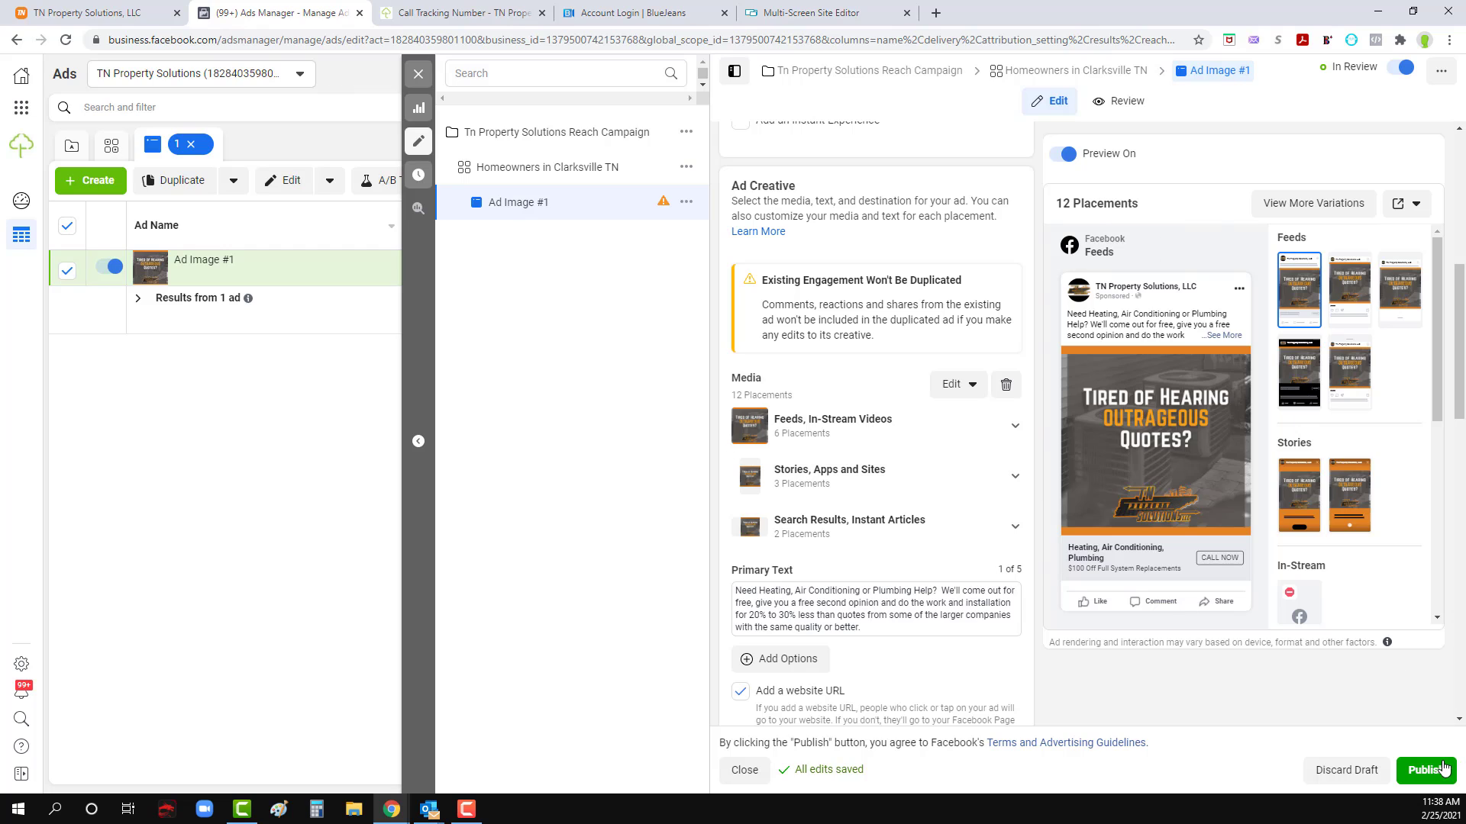
left_click(1429, 771)
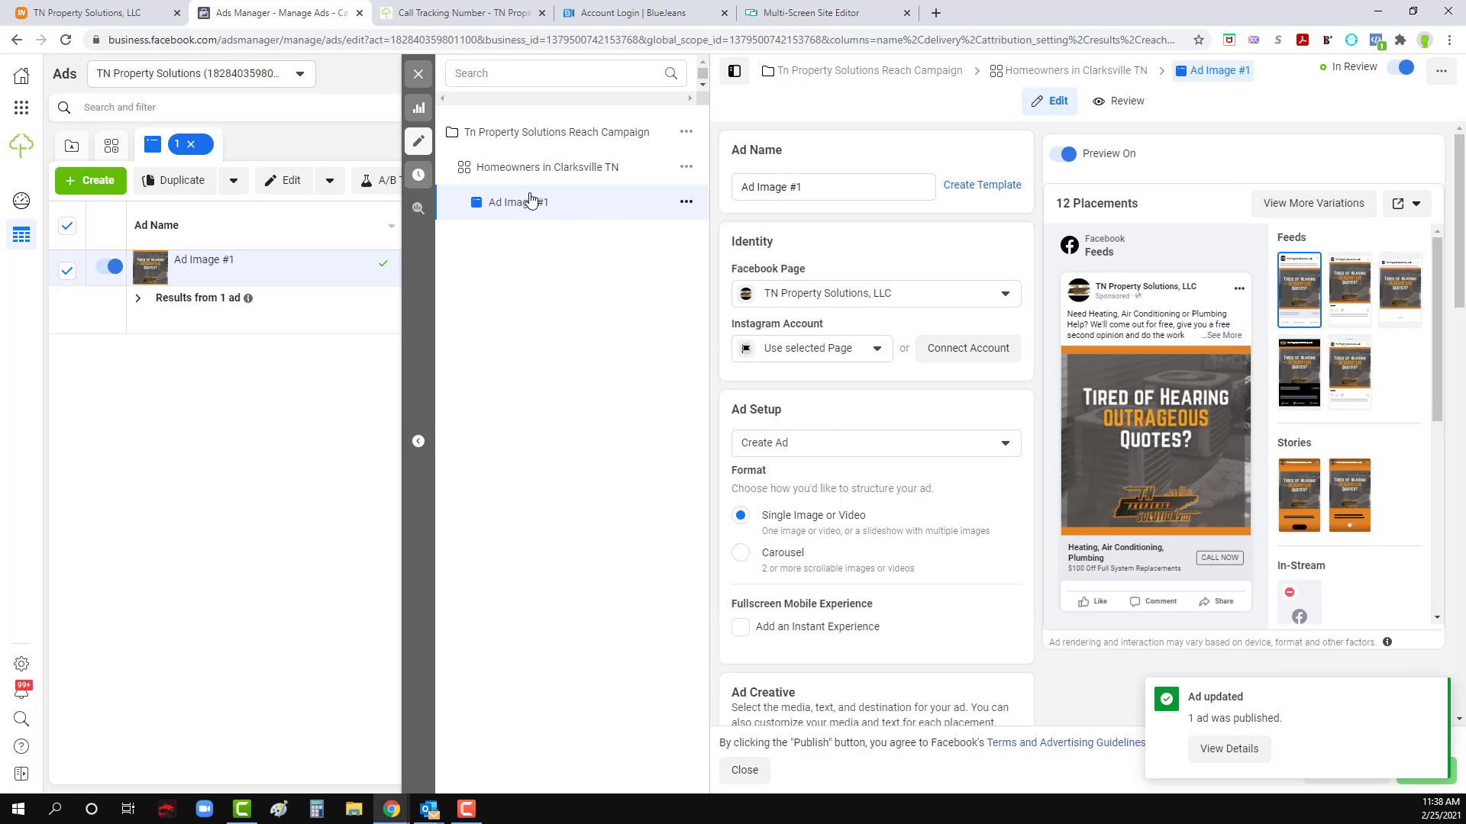
left_click(418, 74)
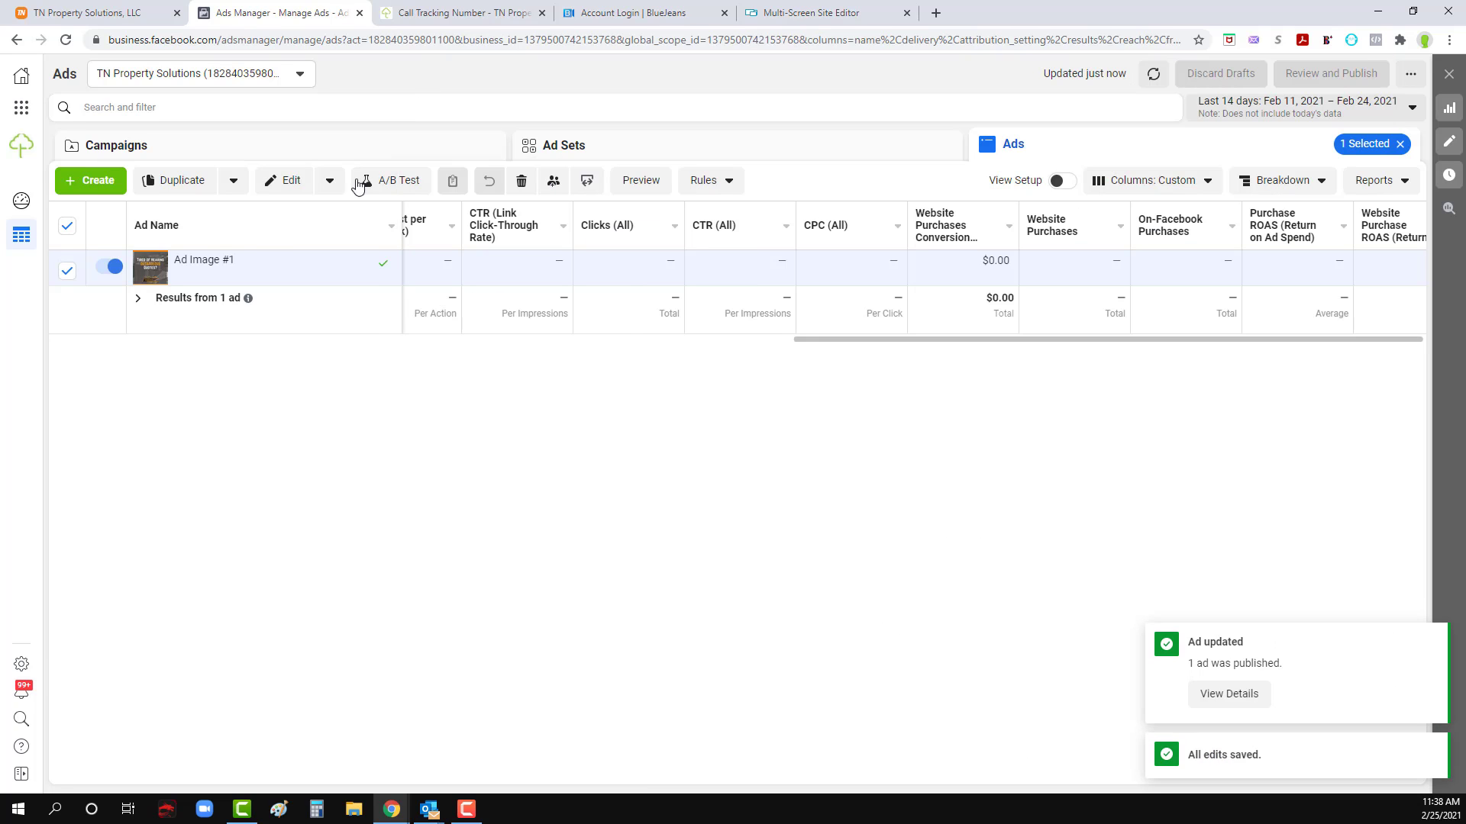
Step: Duplicate Ad Image #1 once within the original campaign and rename the copy Ad Image #2
left_click(295, 277)
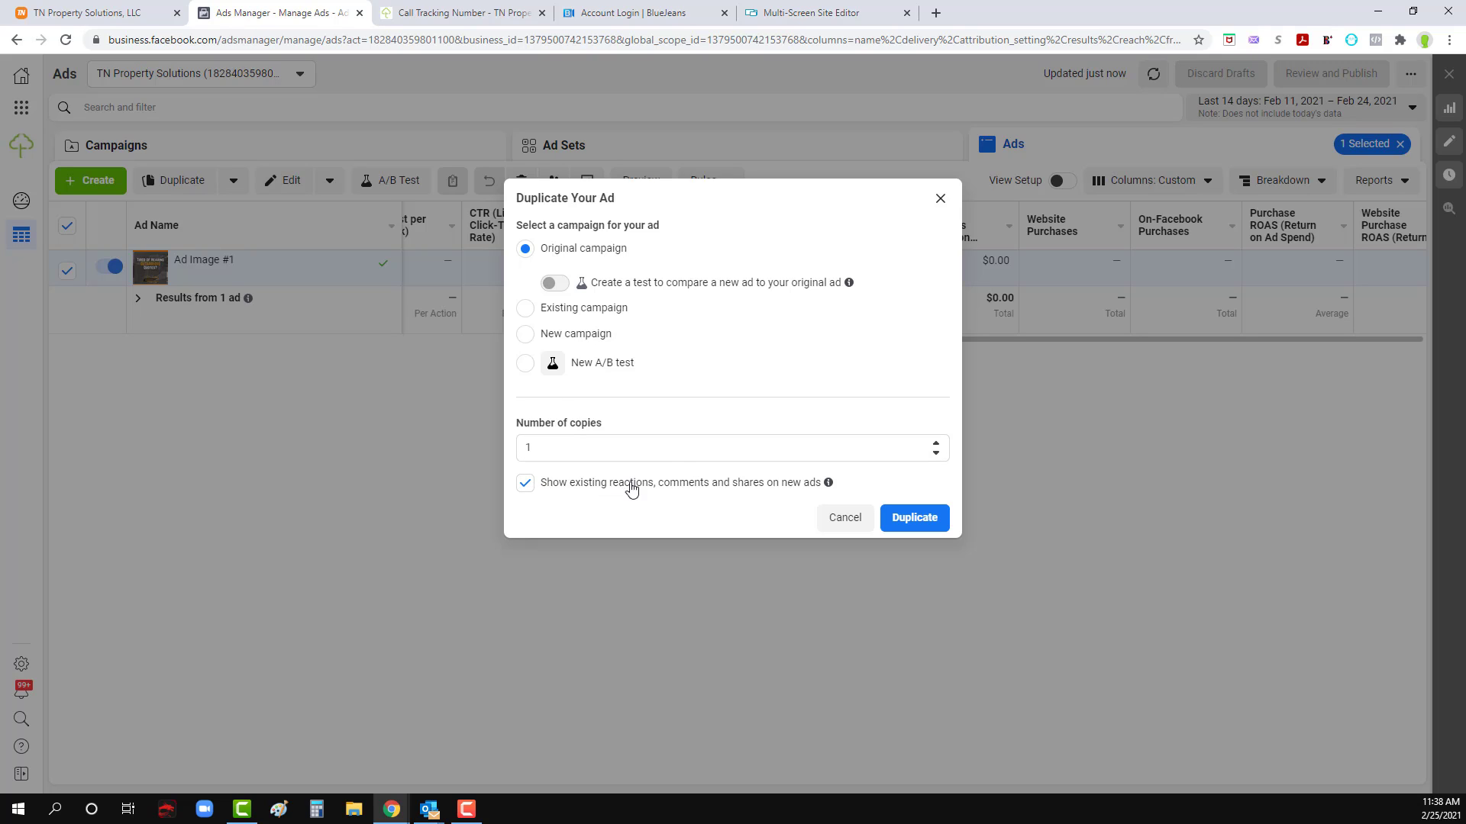
left_click(916, 517)
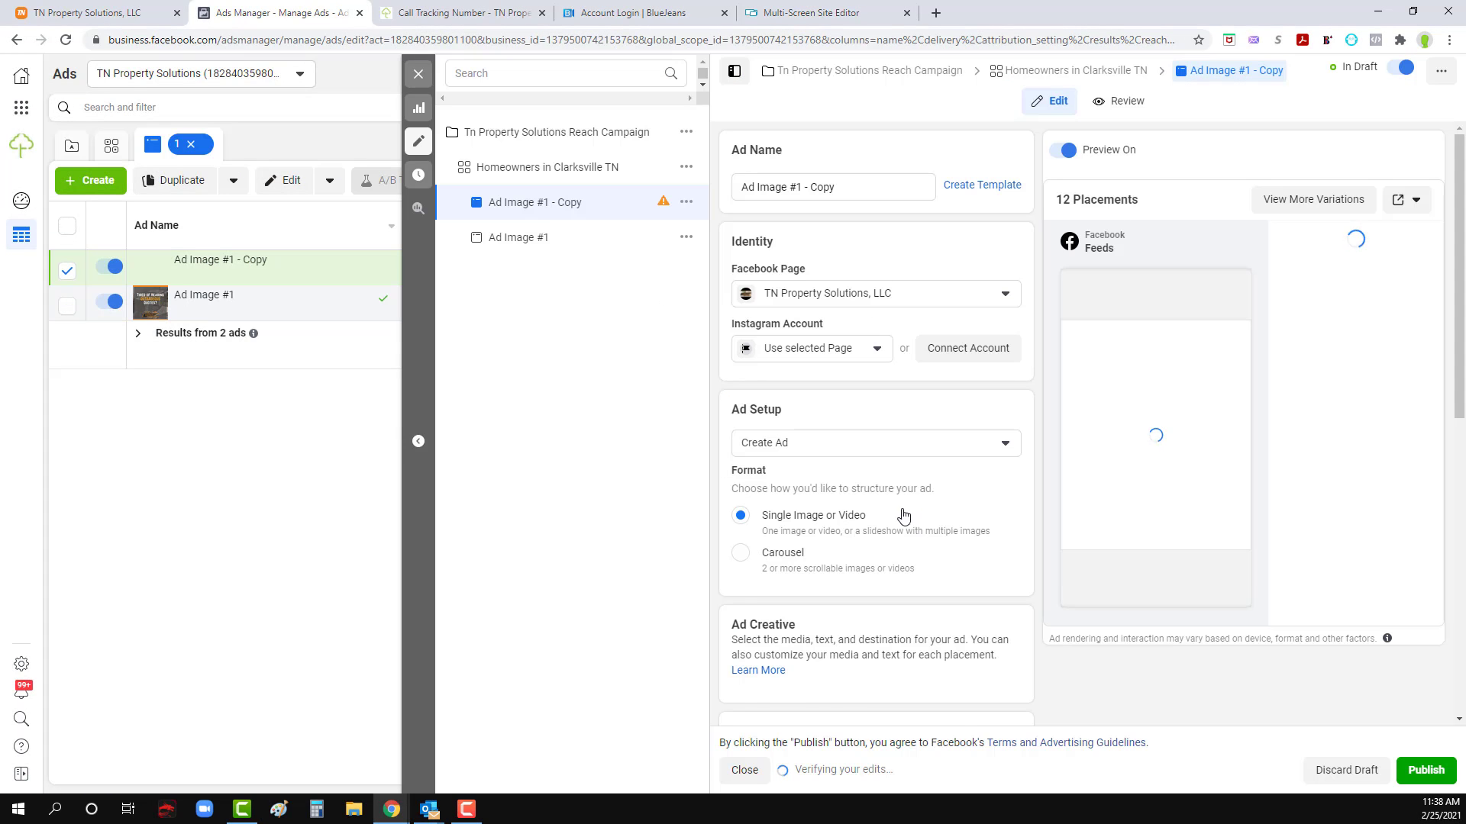
left_click_drag(796, 188, 856, 188)
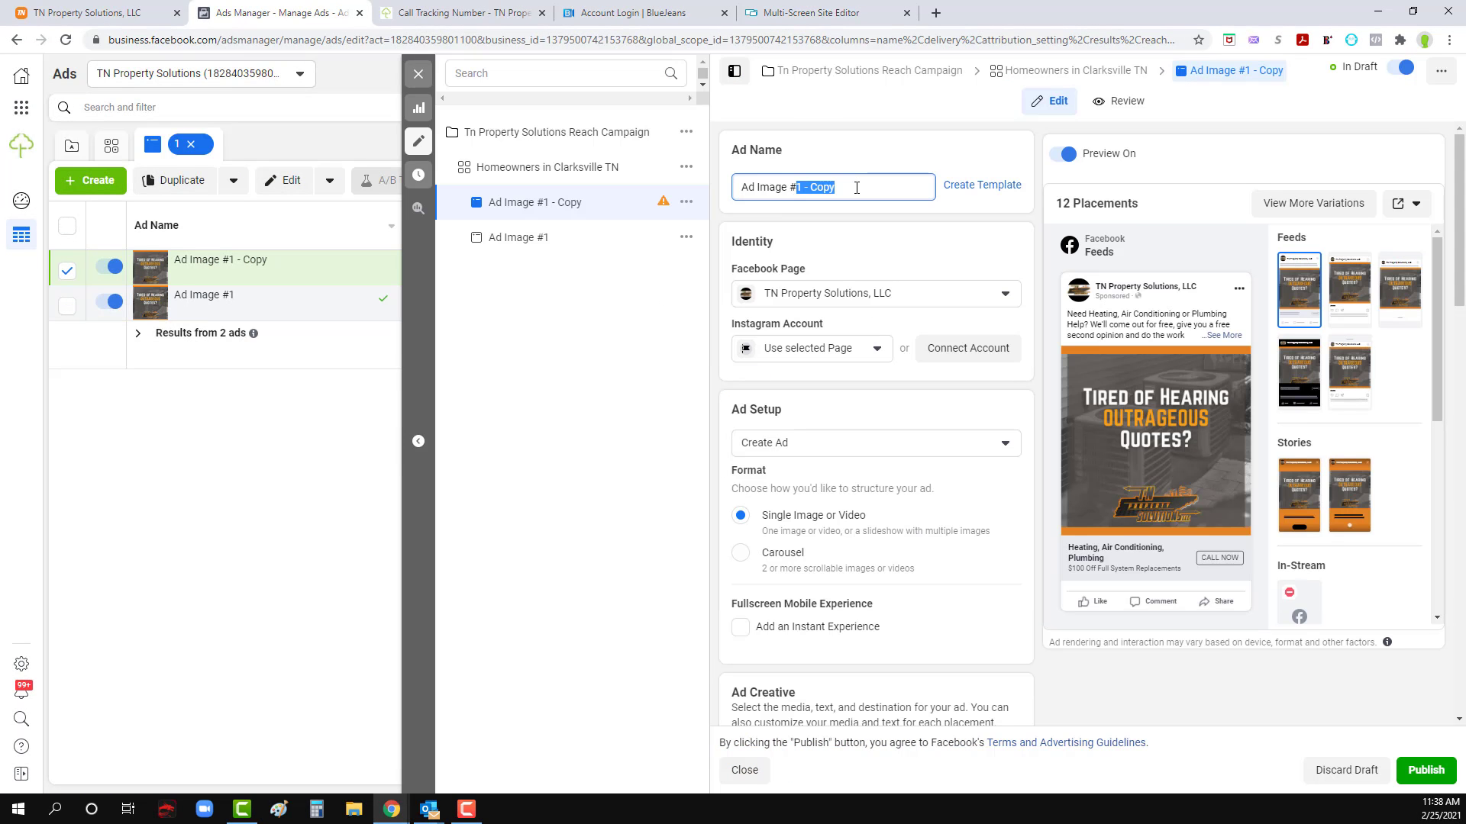
type("2")
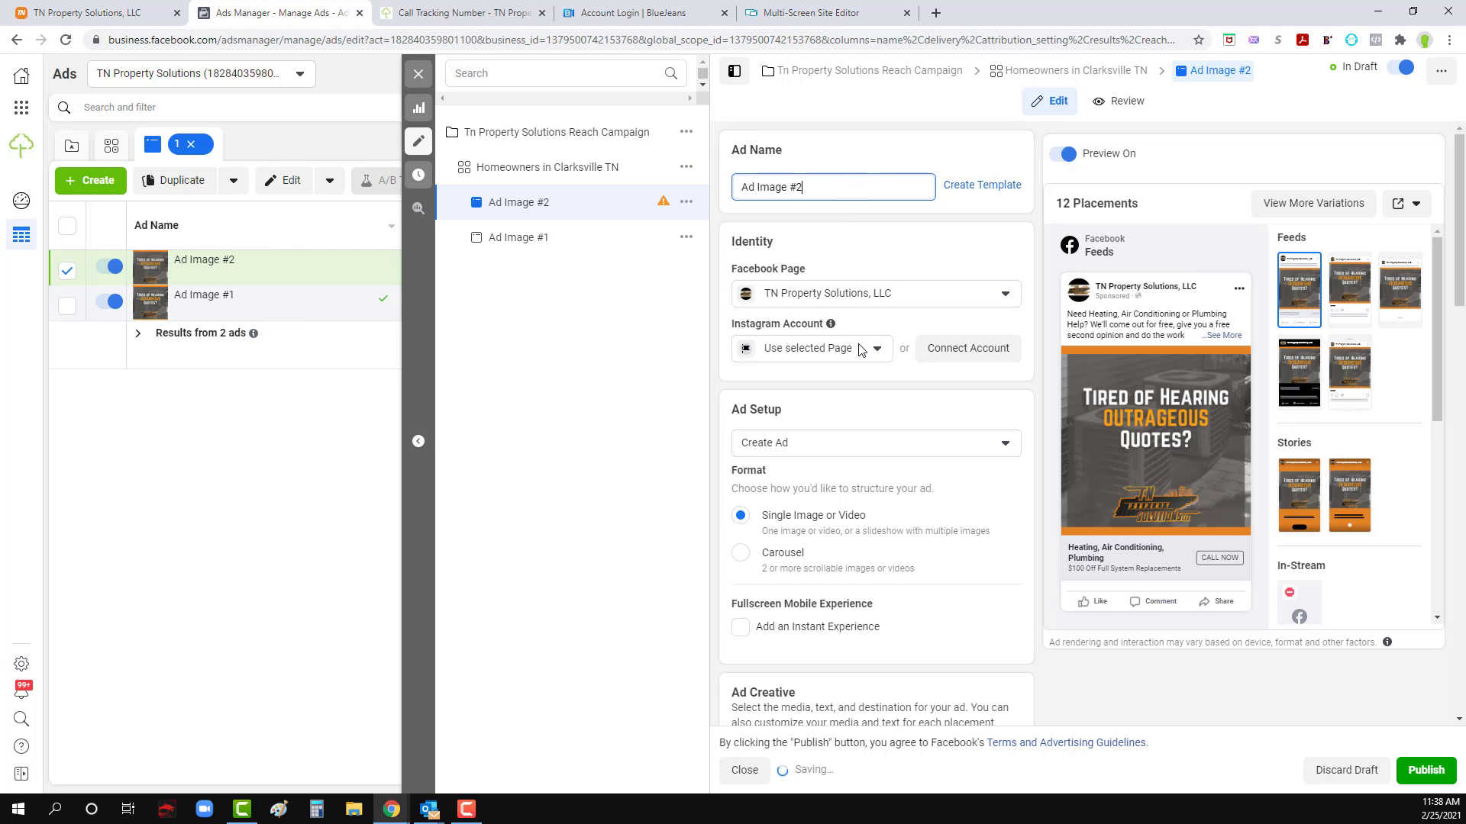
Step: Remove the existing media from the creative of Ad Image #2
scroll(905, 412, "down", 6)
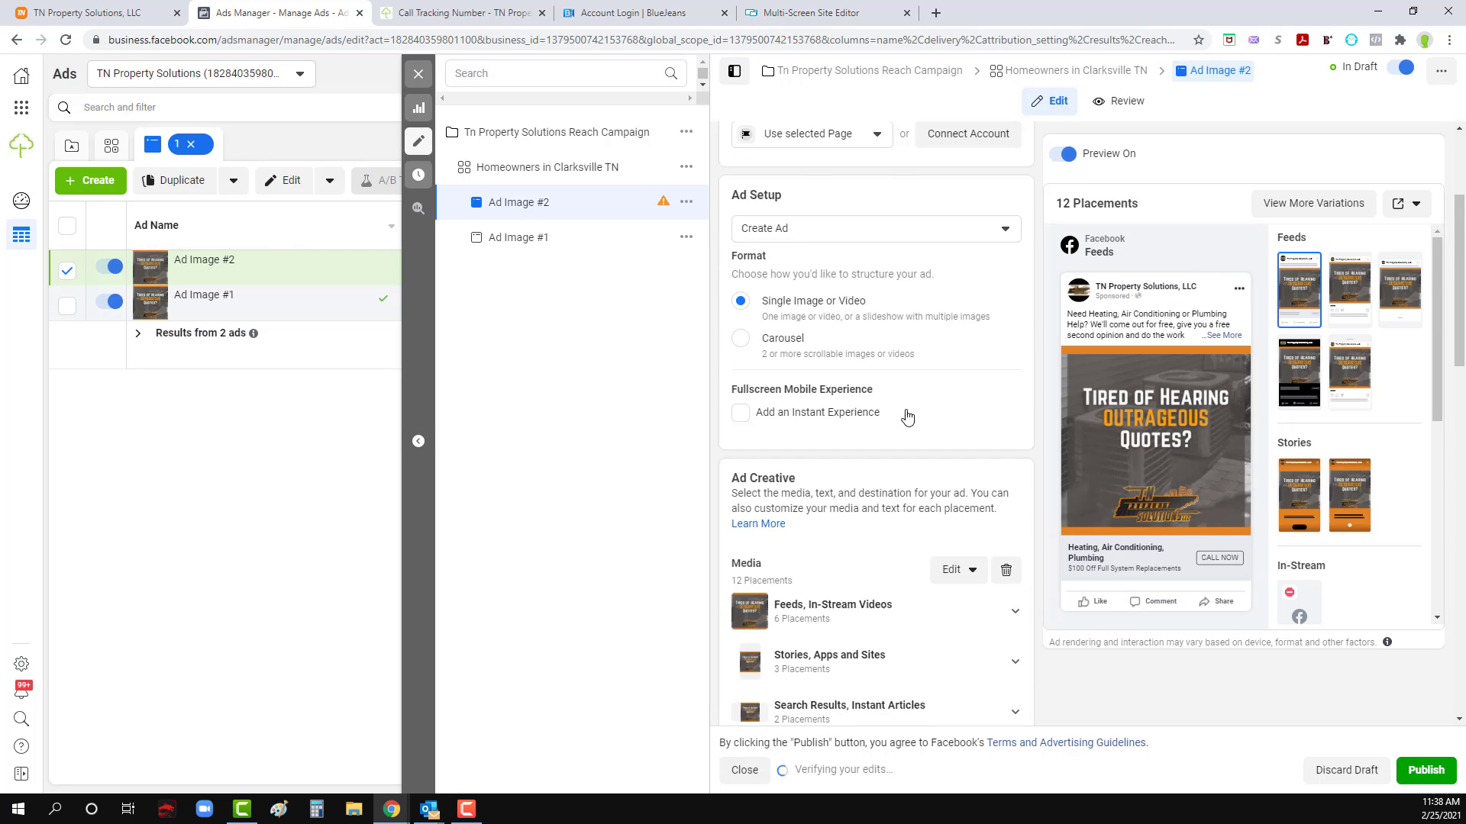
scroll(912, 419, "up", 1)
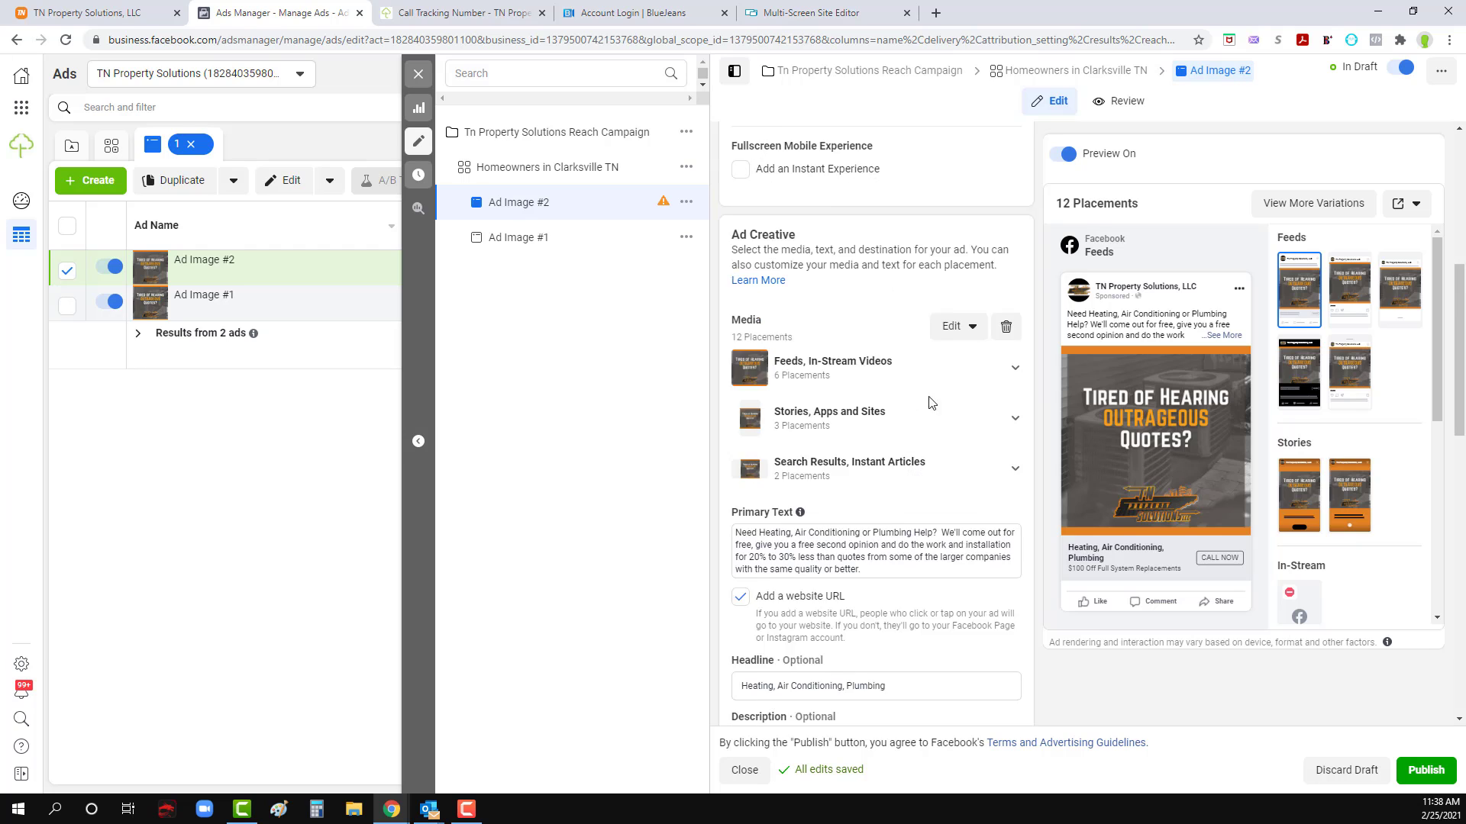
left_click(1006, 404)
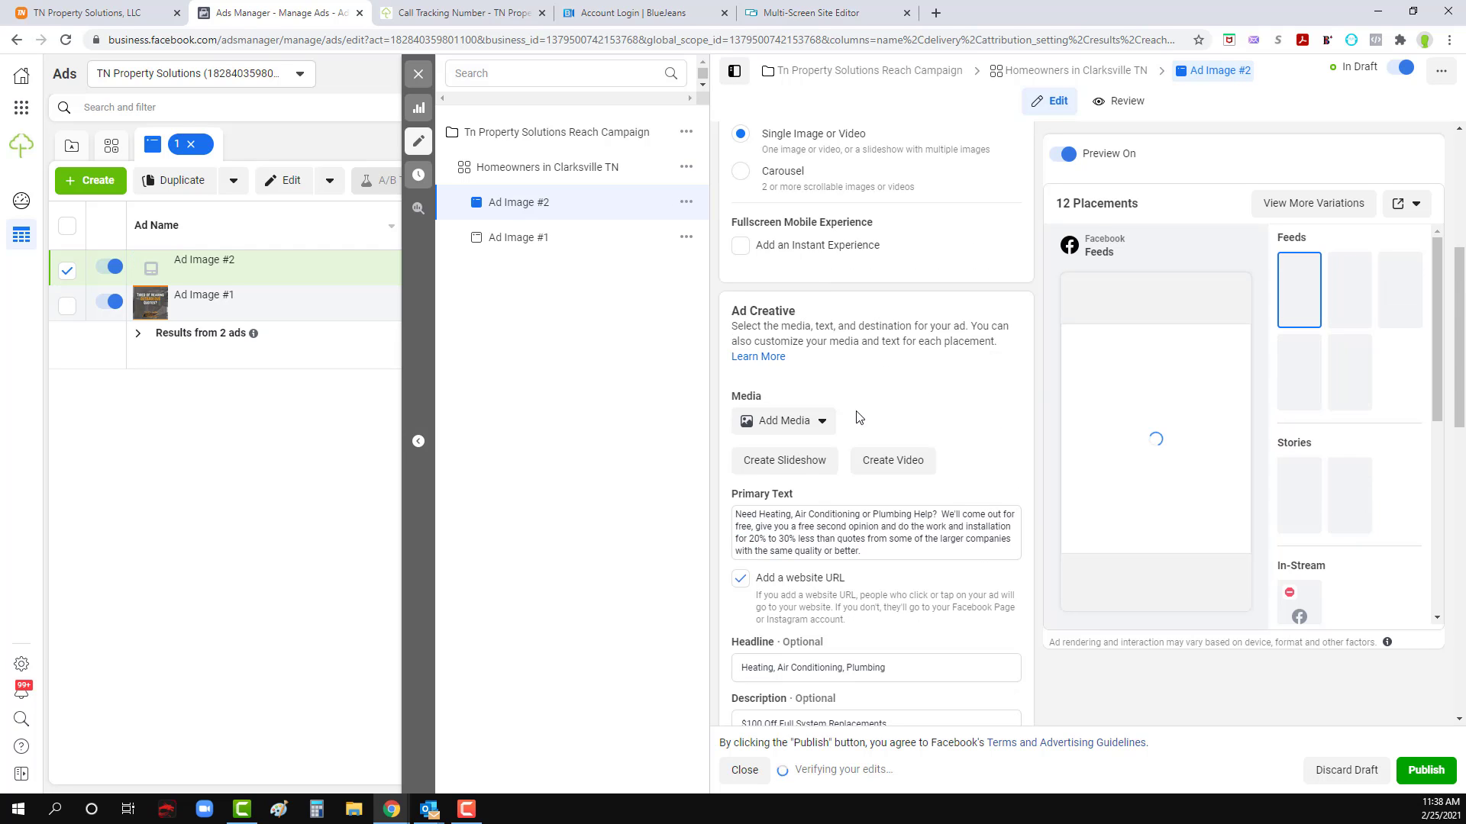
Step: Upload TN Property Solutions Ad Image 2 as the ad's image, keep the default placement crops and preview it in Video Feeds
left_click(800, 423)
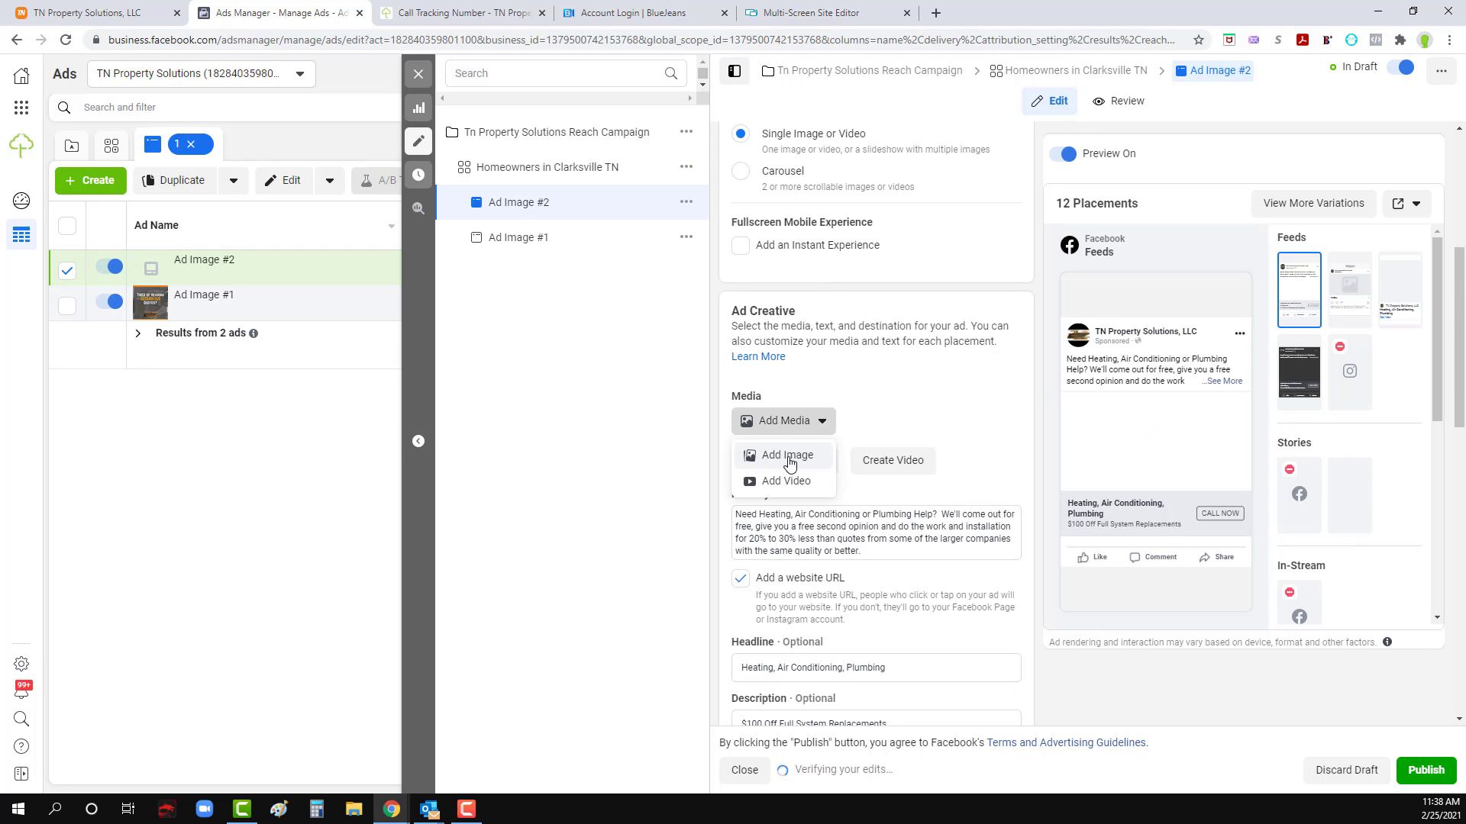
left_click(789, 460)
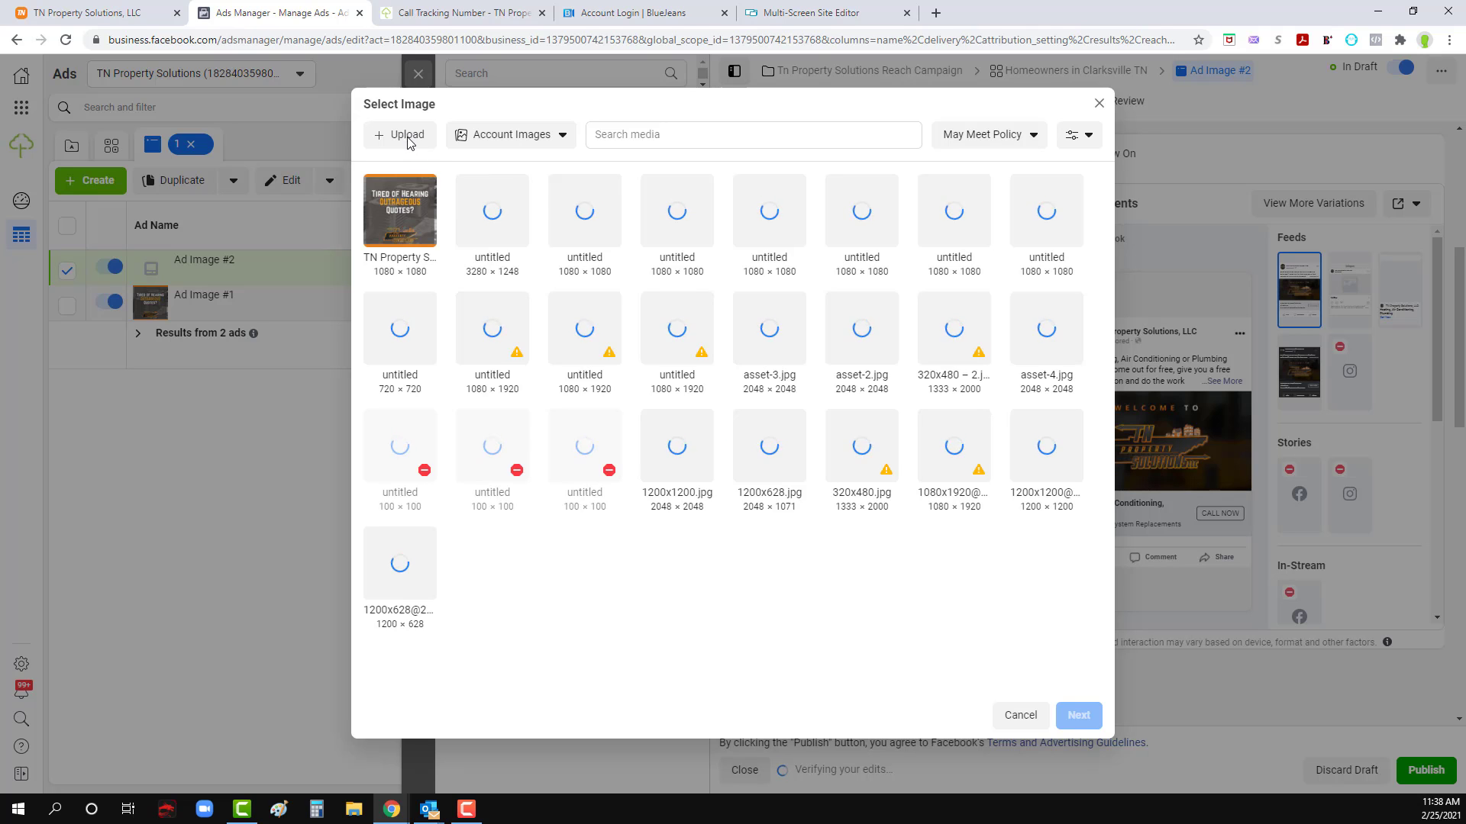
left_click(407, 137)
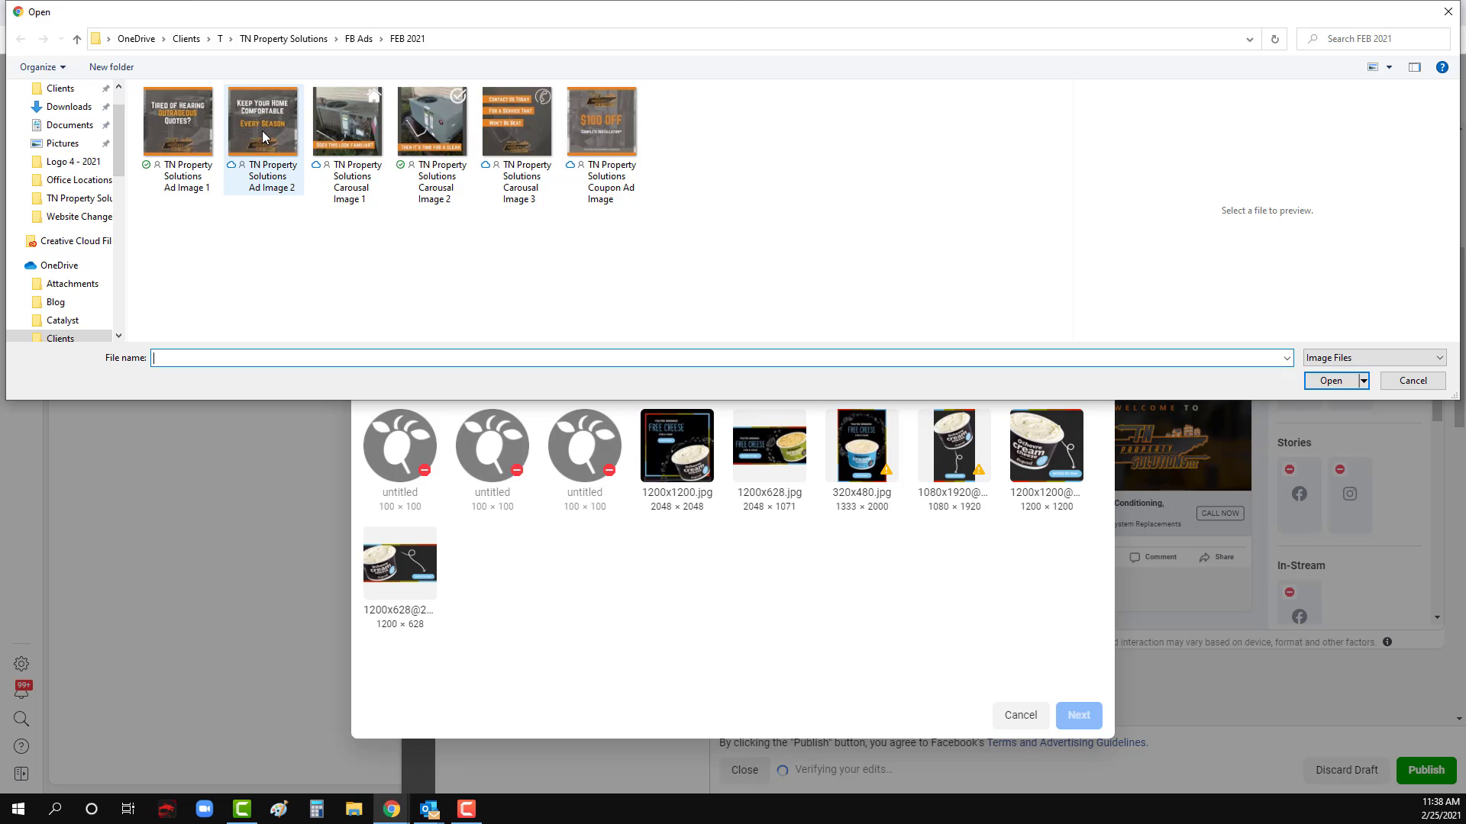
left_click(262, 131)
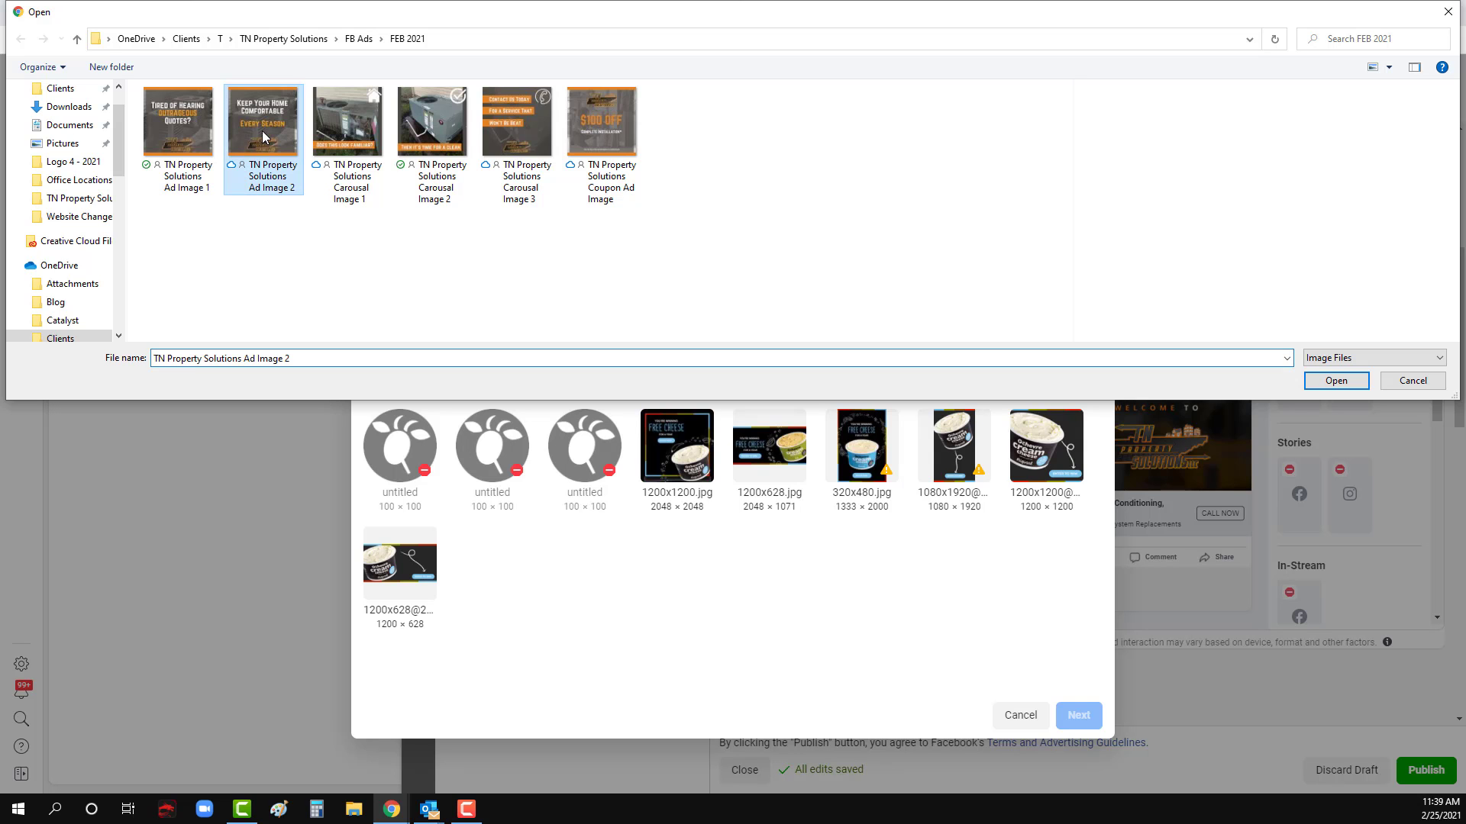
double_click(262, 130)
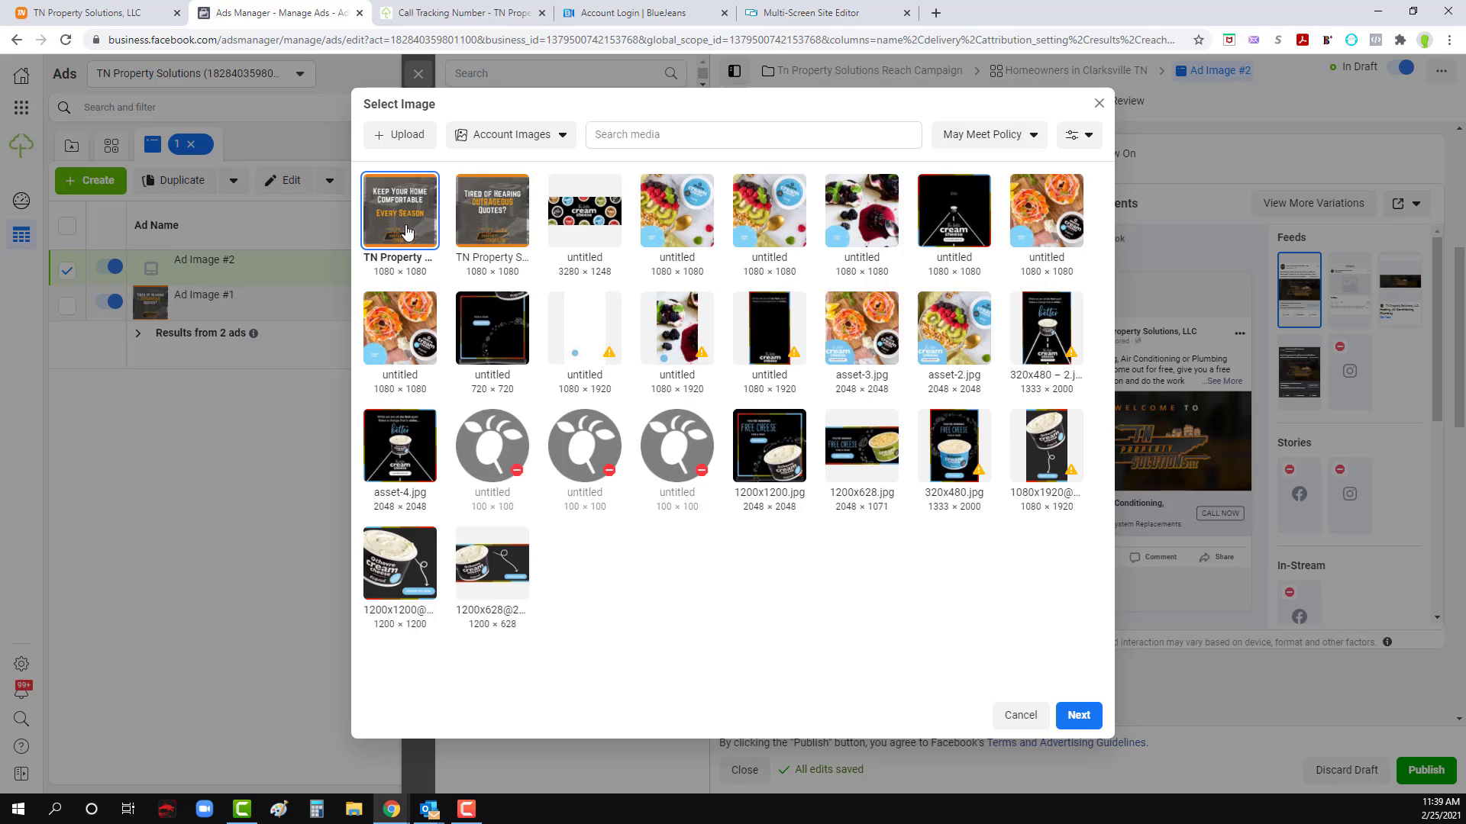
left_click(1078, 715)
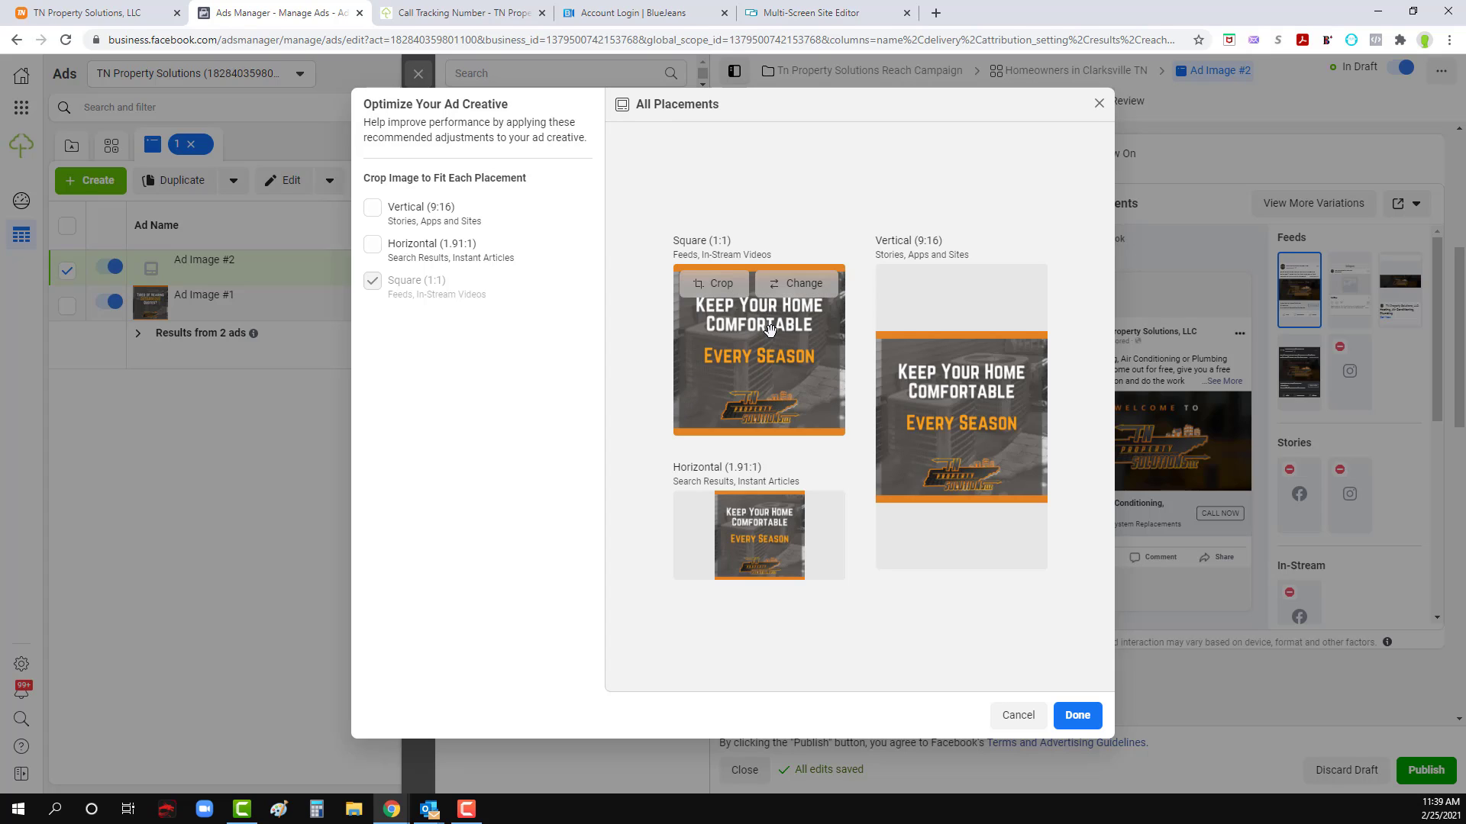
left_click(1078, 715)
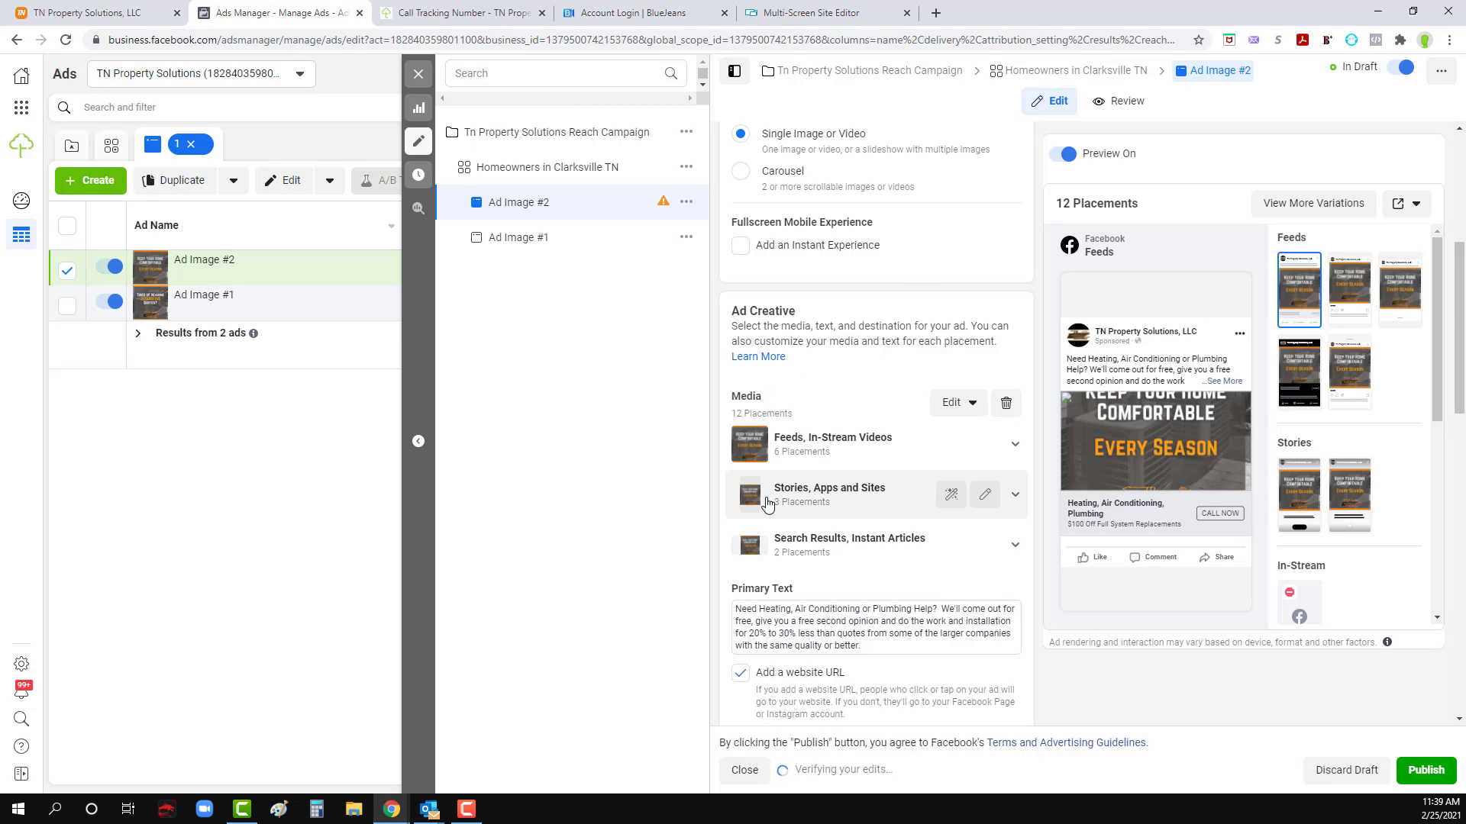
left_click(1304, 379)
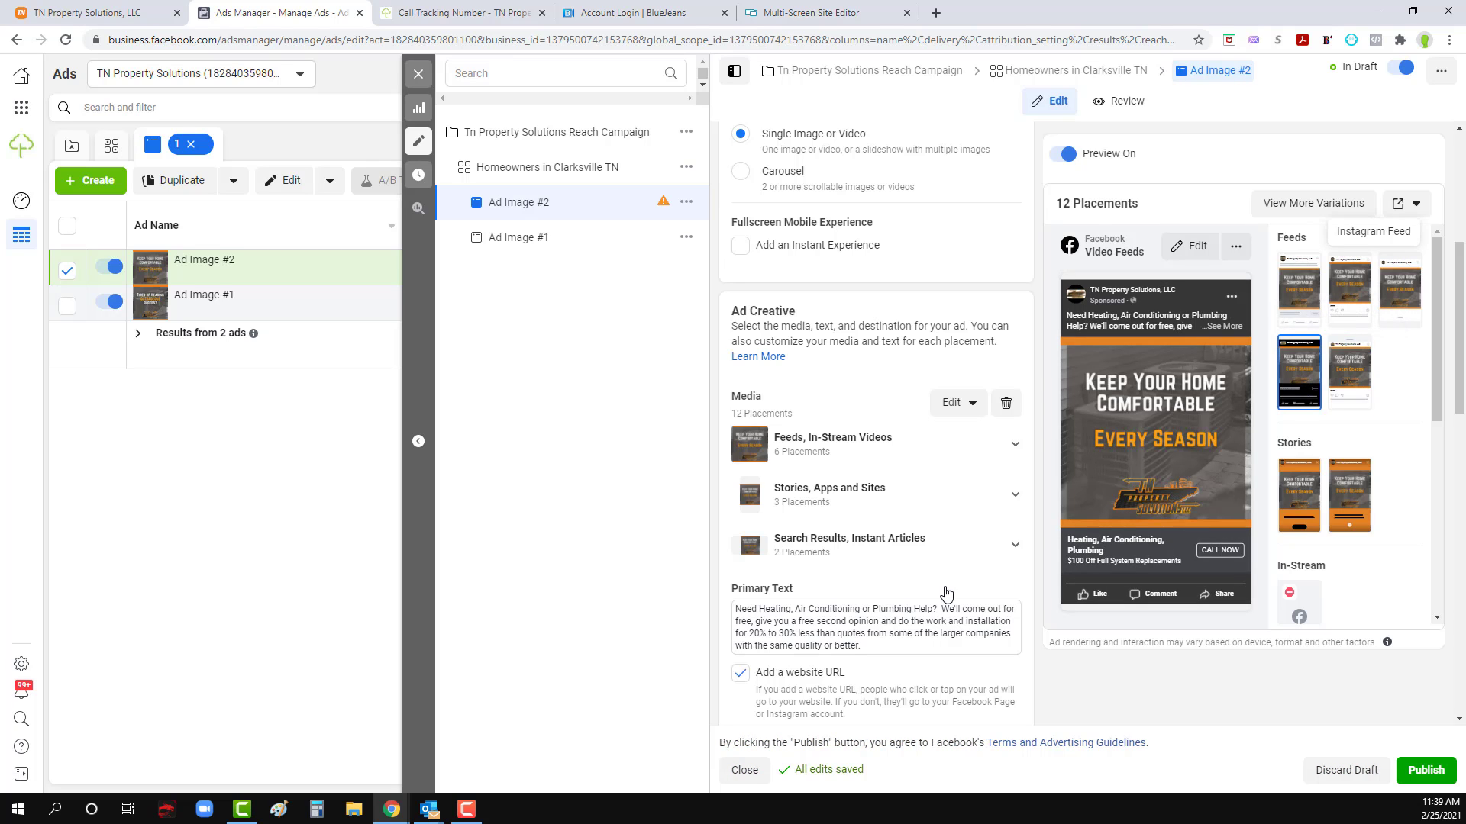
Step: Set the utm_content value in the website URL of Ad Image #2 to 2 and publish the ad
scroll(937, 596, "down", 2)
scroll(853, 577, "down", 3)
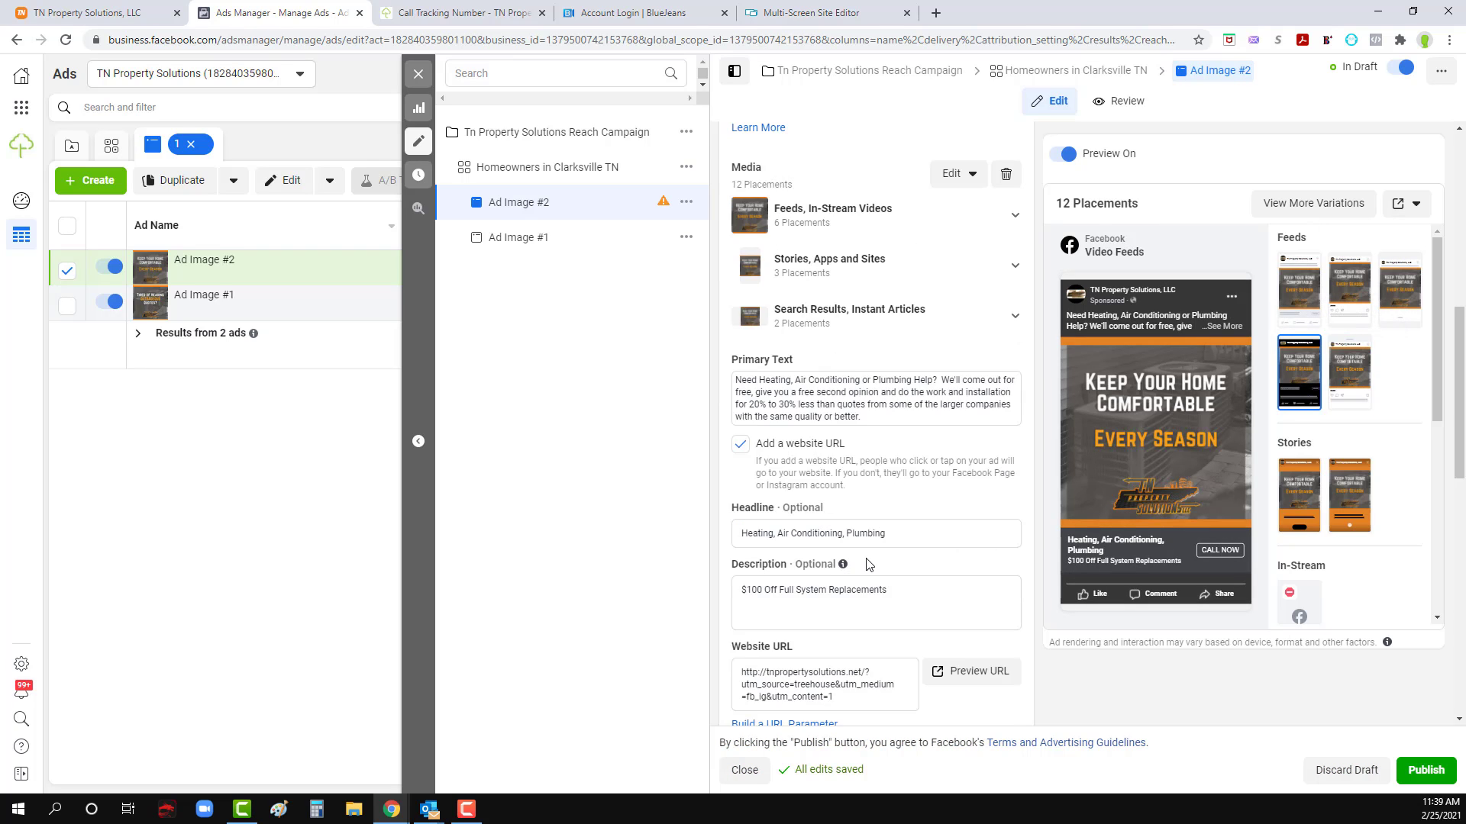
scroll(869, 548, "down", 2)
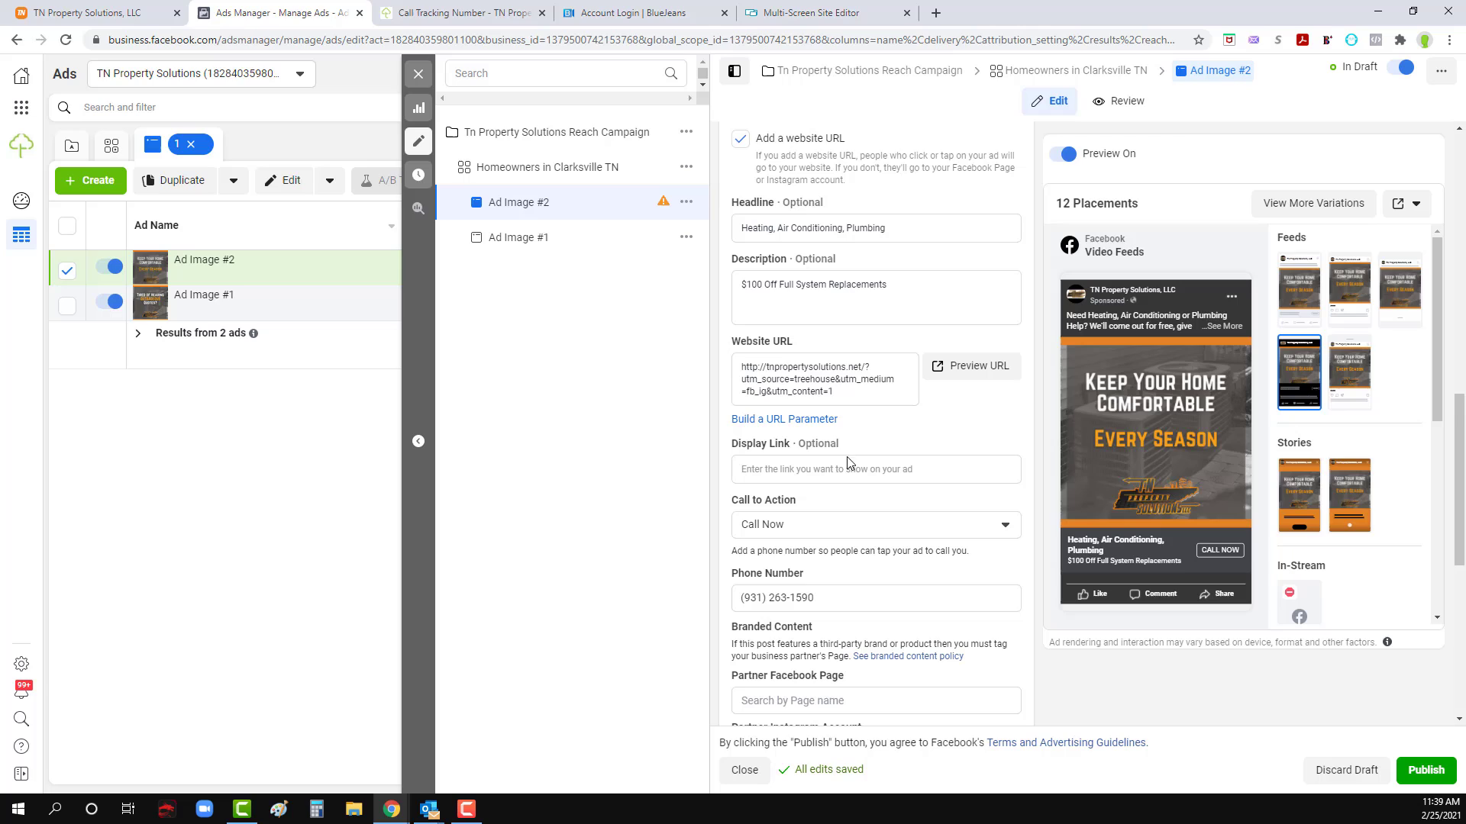
double_click(830, 393)
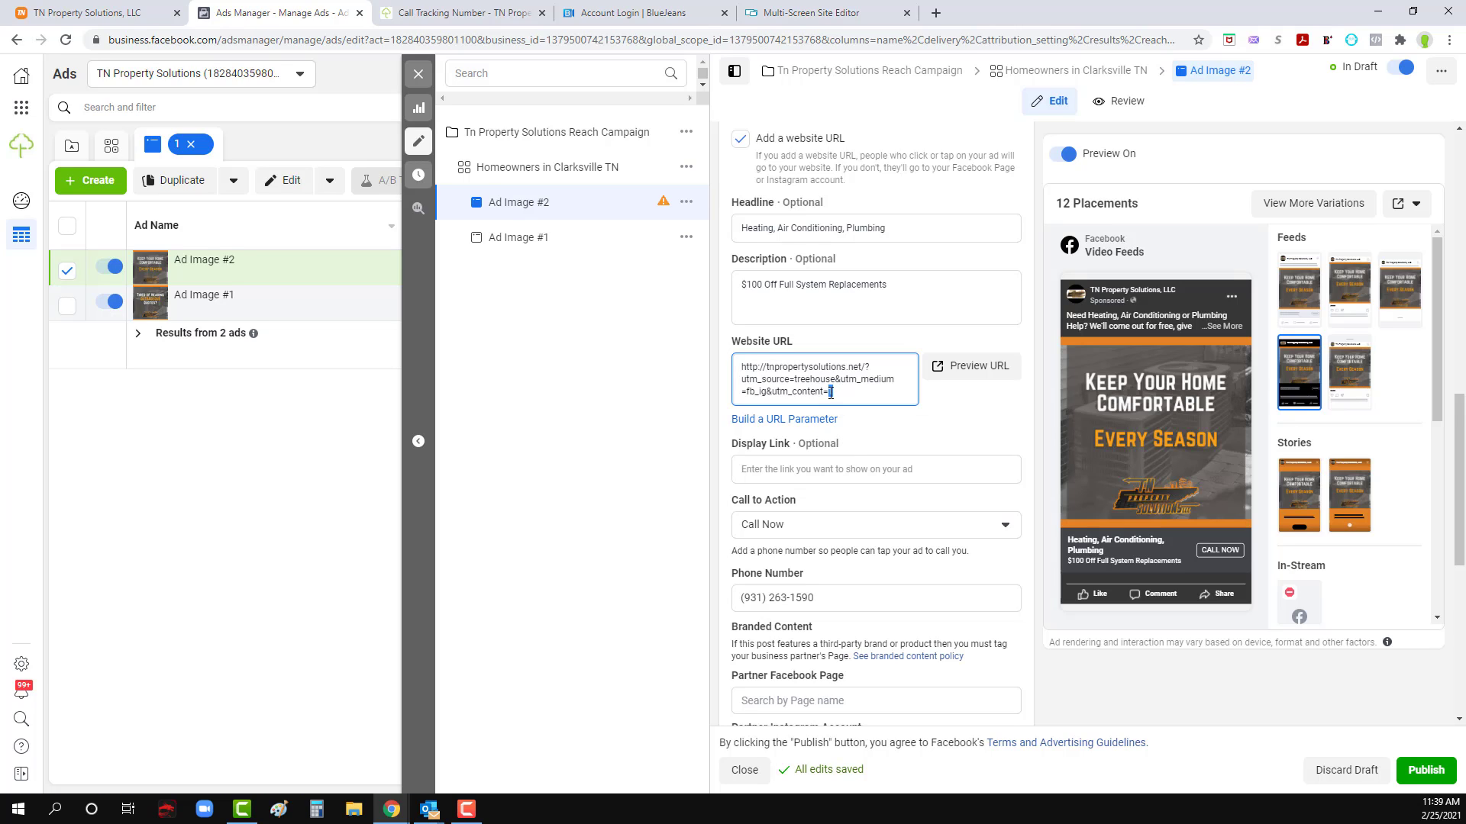
type("2")
left_click(1426, 771)
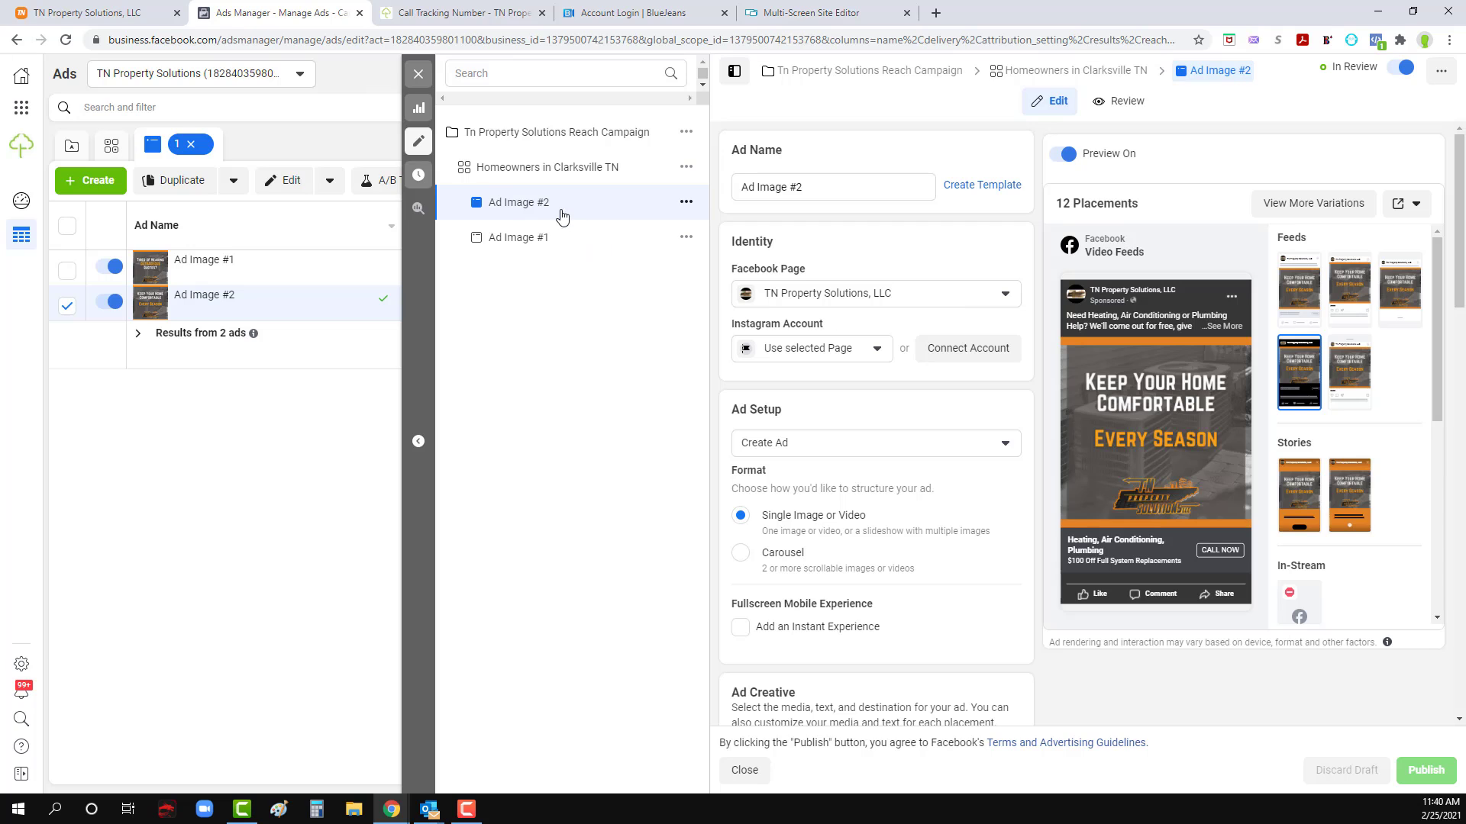
Step: Close the ad editor and make one duplicate of Ad Image #2 within the original campaign
left_click(418, 73)
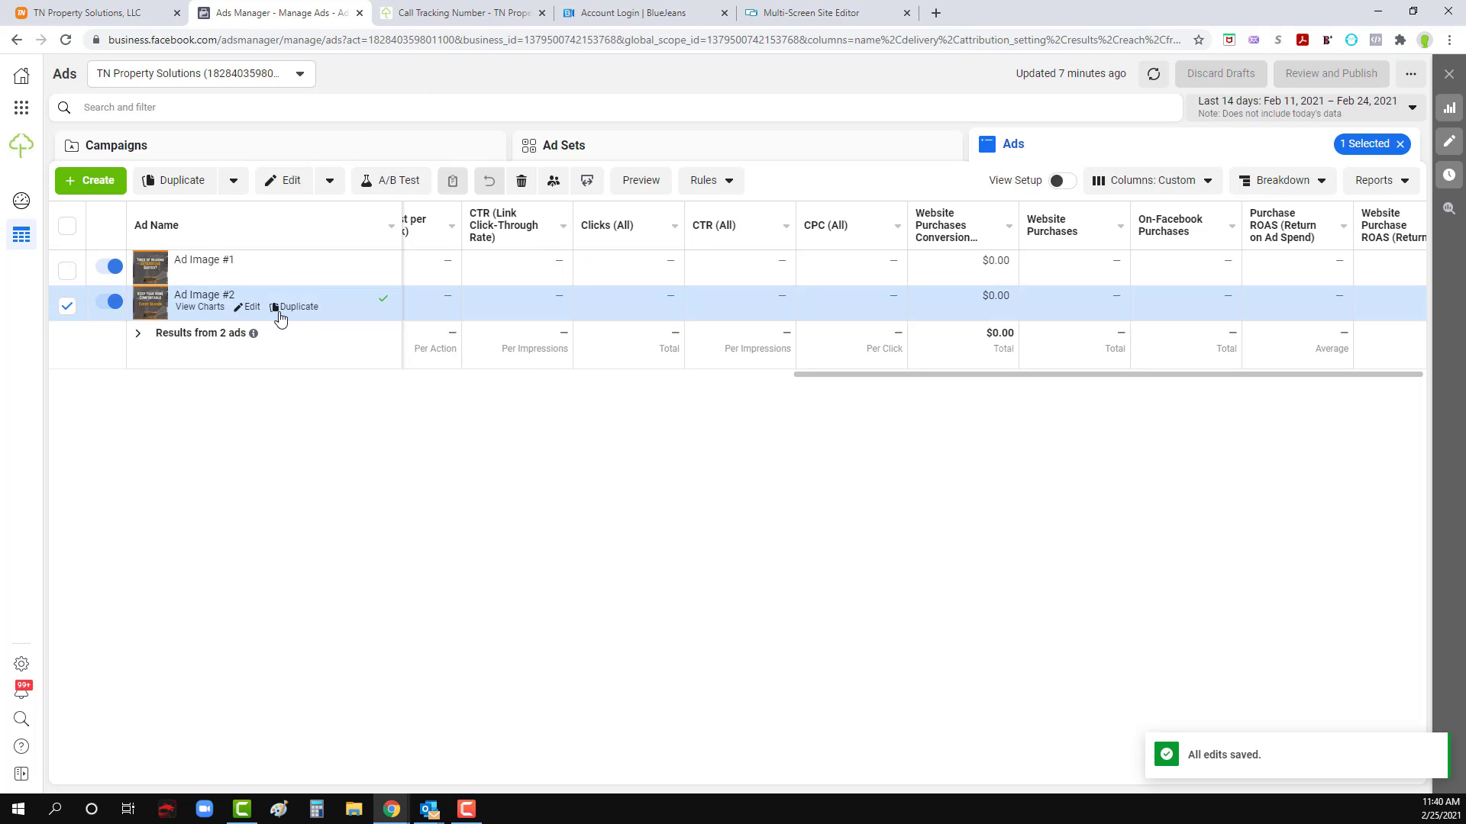
left_click(300, 310)
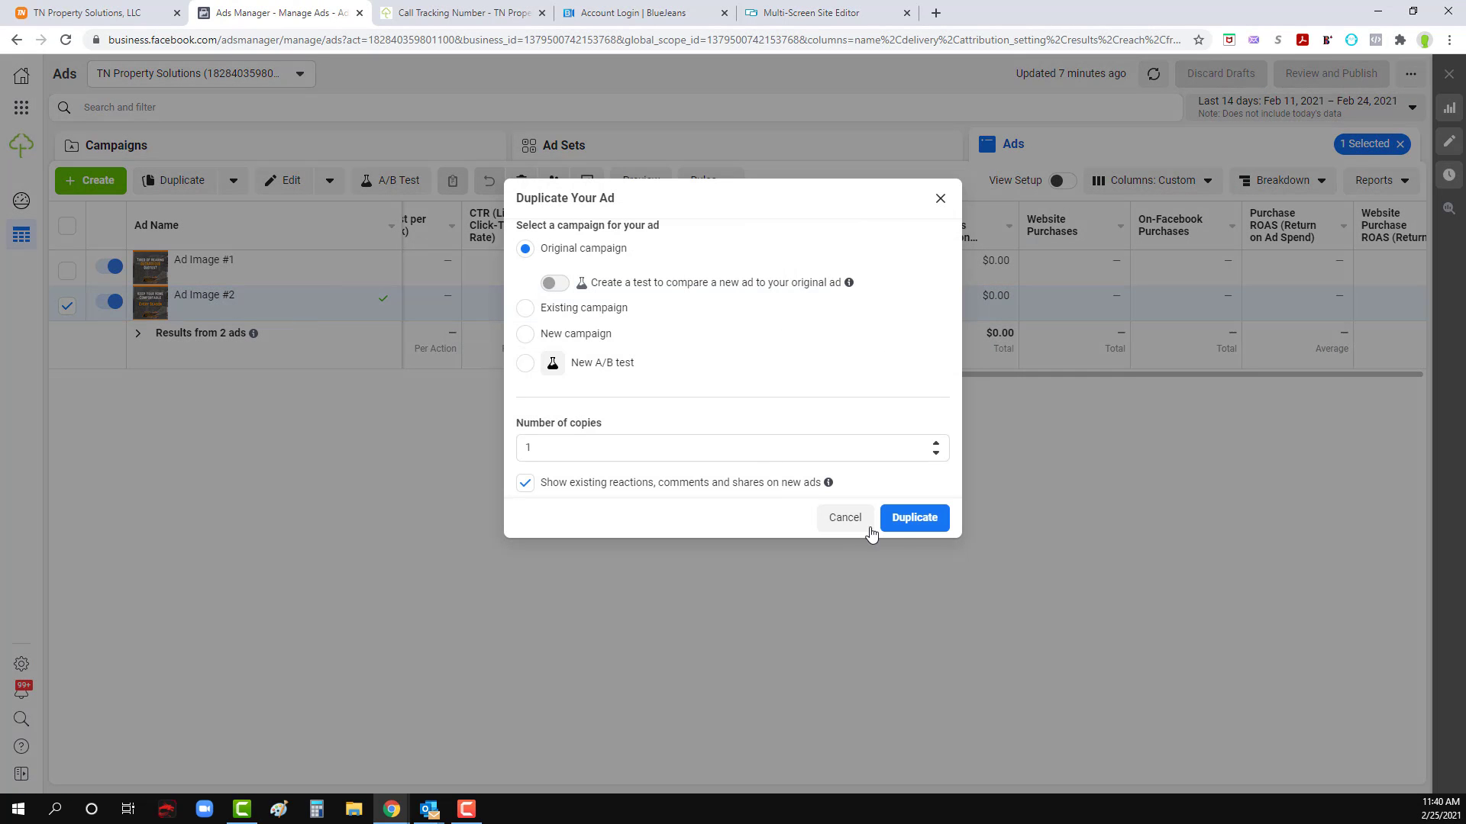
left_click(924, 518)
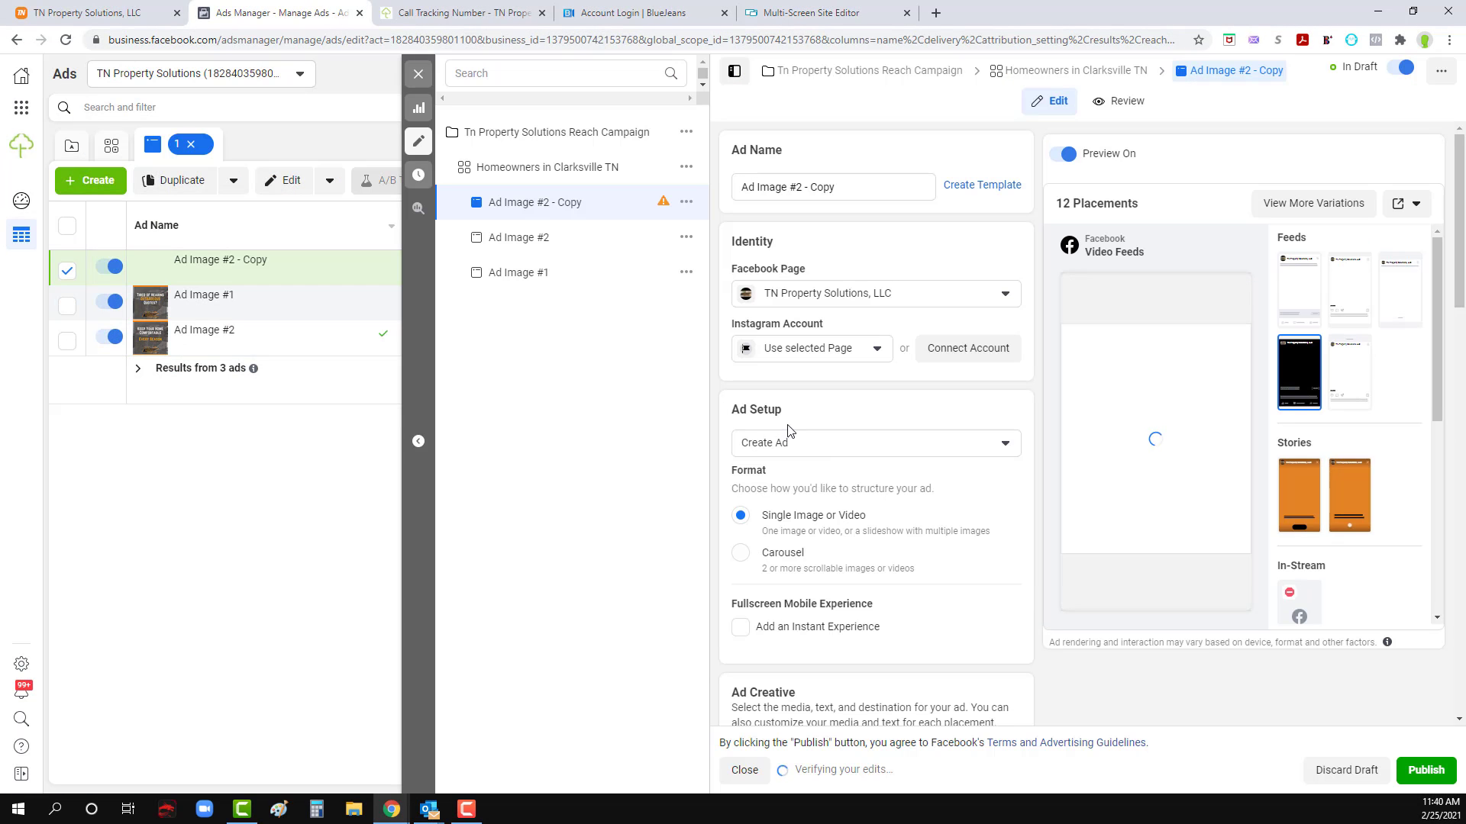
Step: Select the duplicated ad's entire primary text and switch the ad format to Carousel
mouse_move(882, 605)
scroll(884, 606, "down", 2)
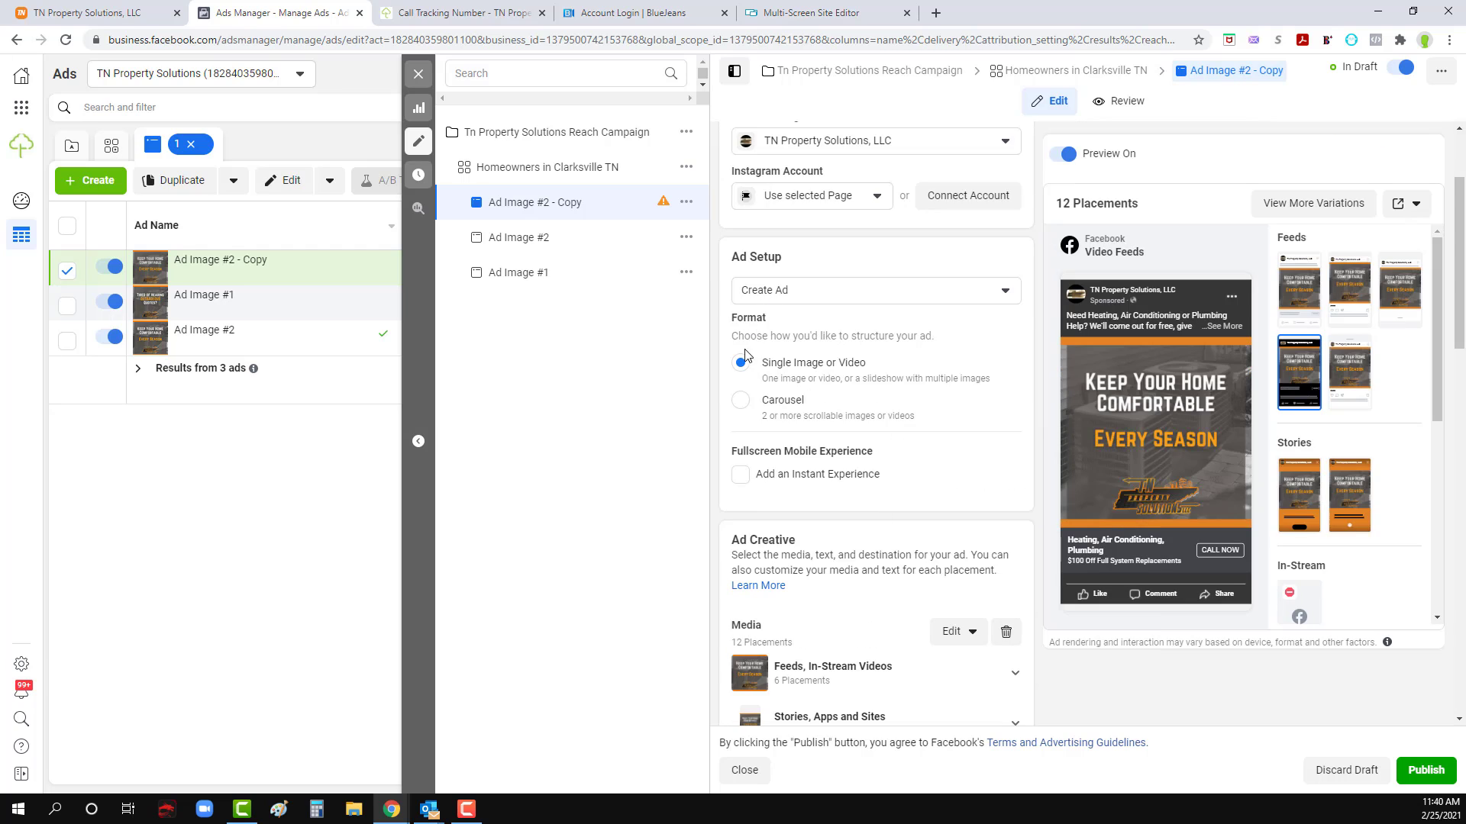
scroll(835, 511, "down", 5)
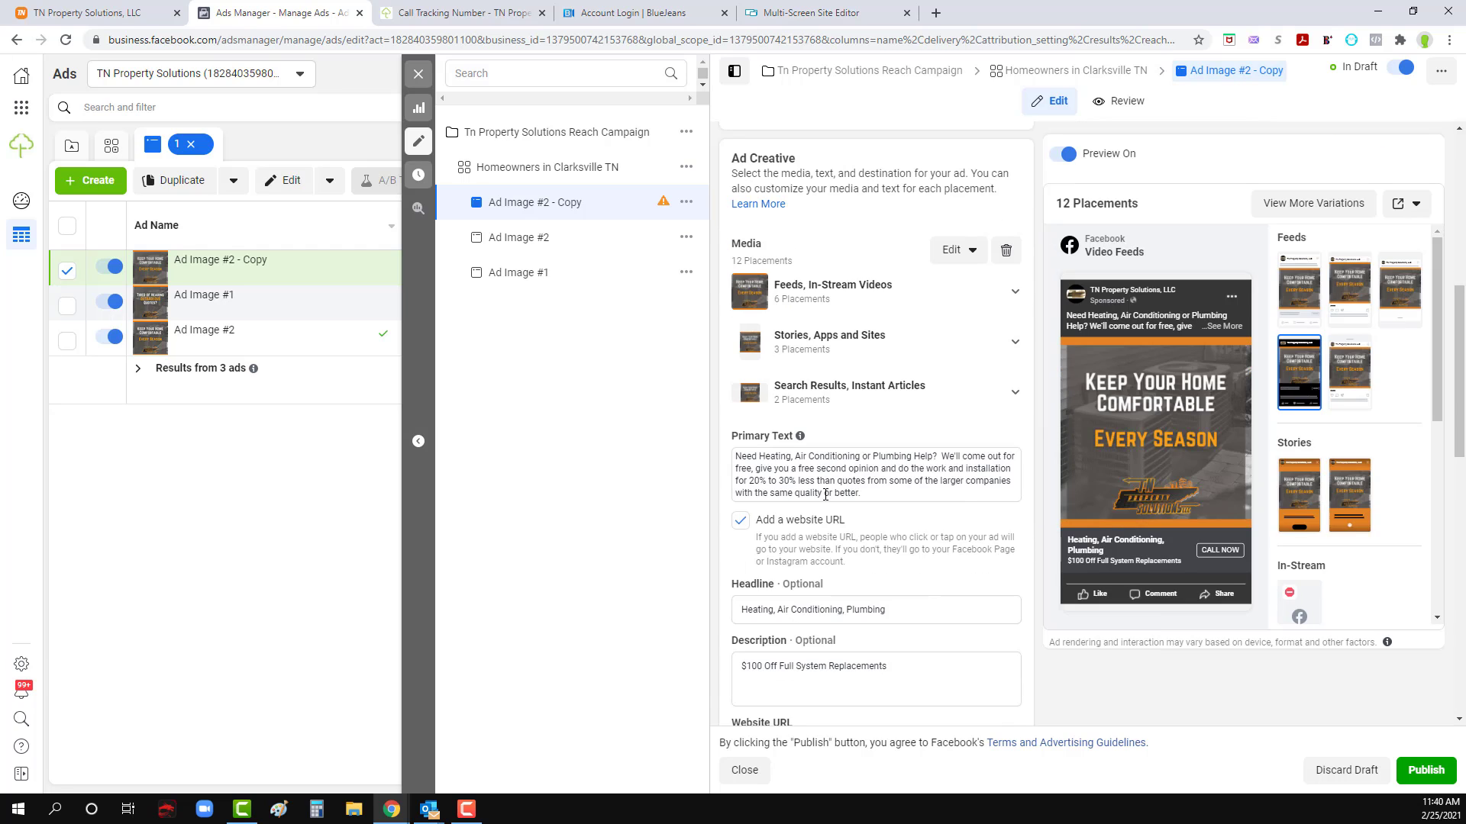
left_click(805, 473)
key("ctrl+a")
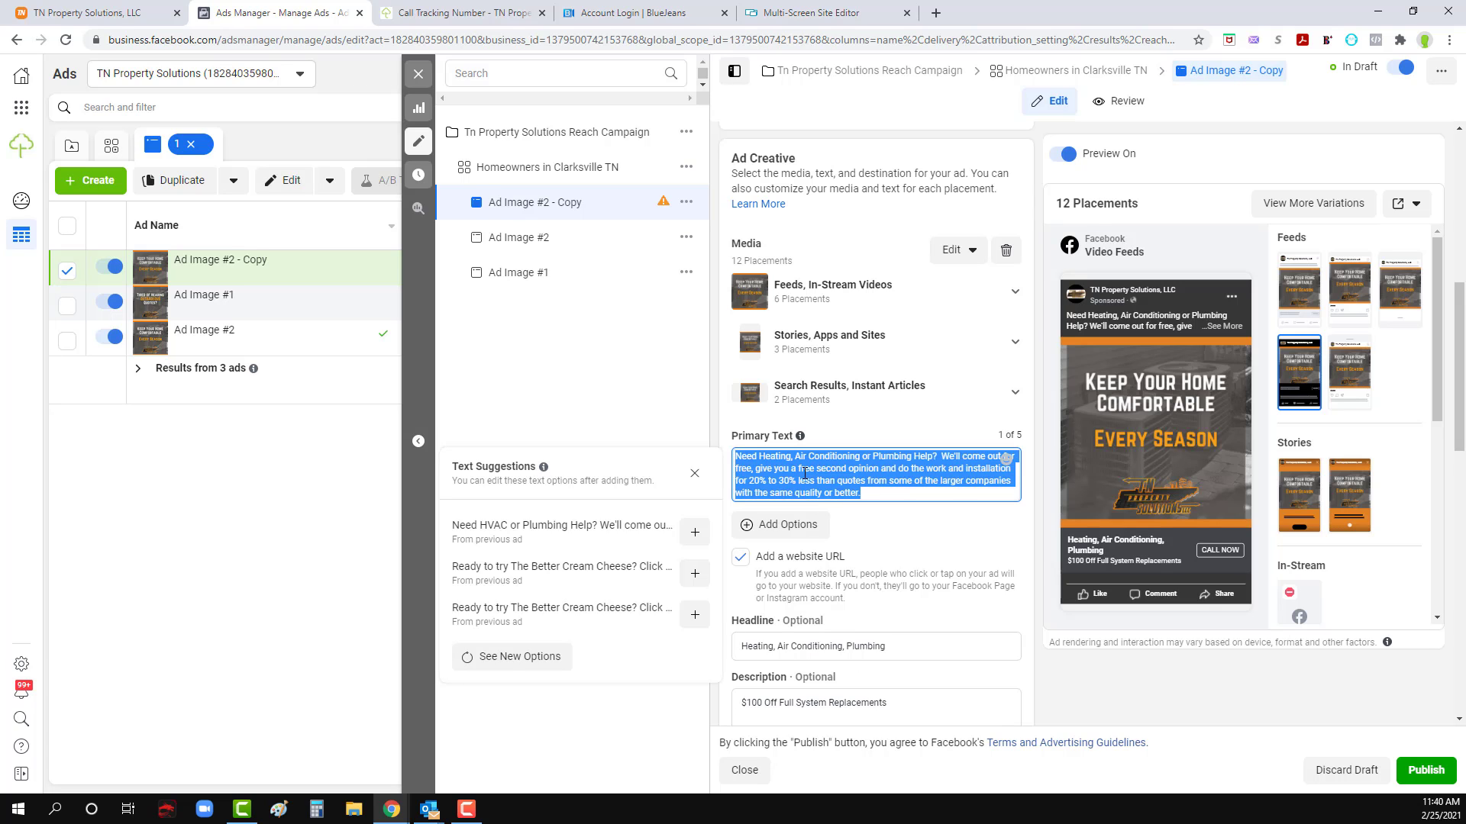
scroll(907, 561, "down", 1)
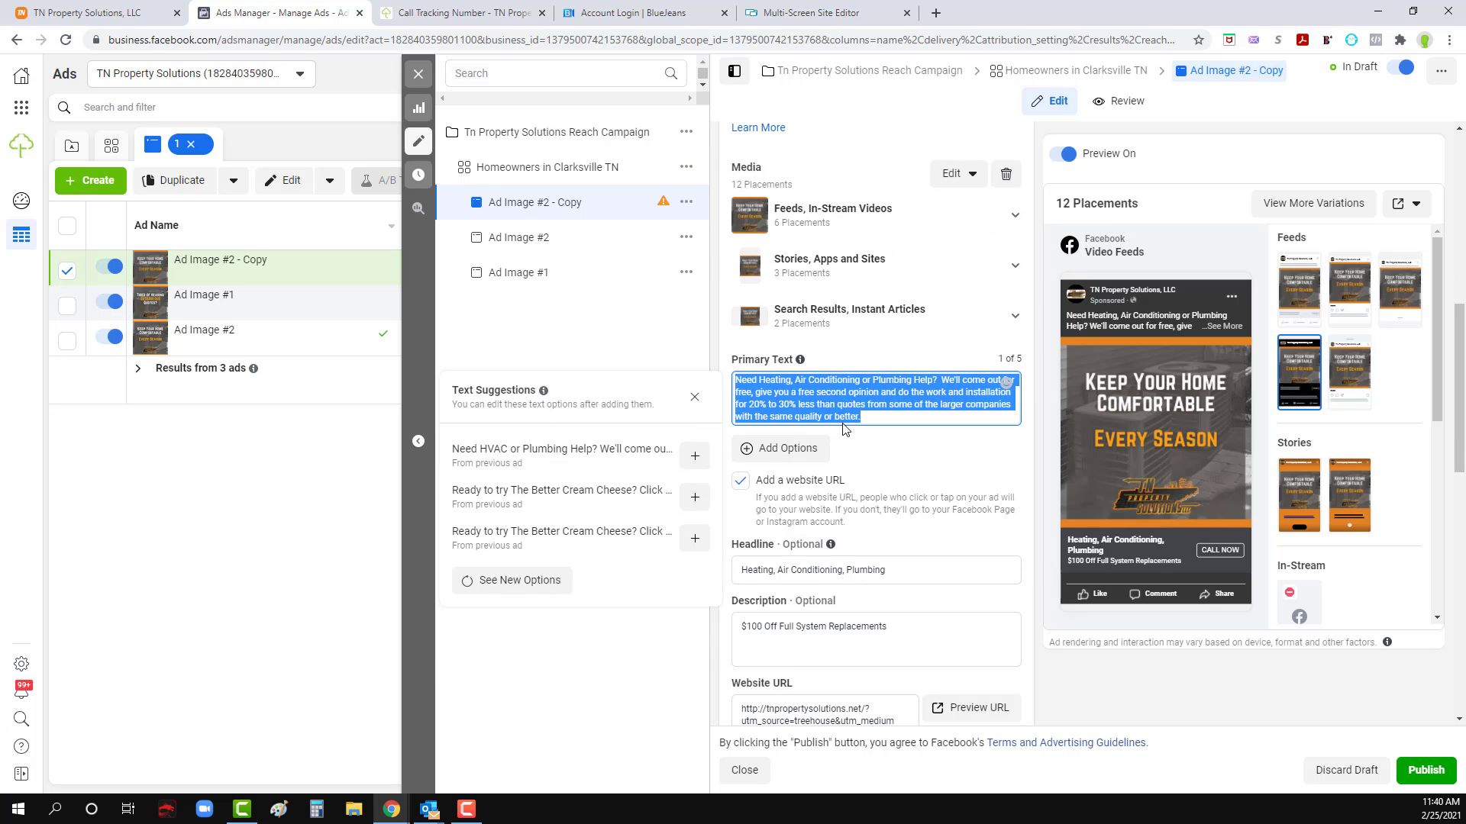
scroll(832, 416, "up", 3)
scroll(818, 418, "up", 3)
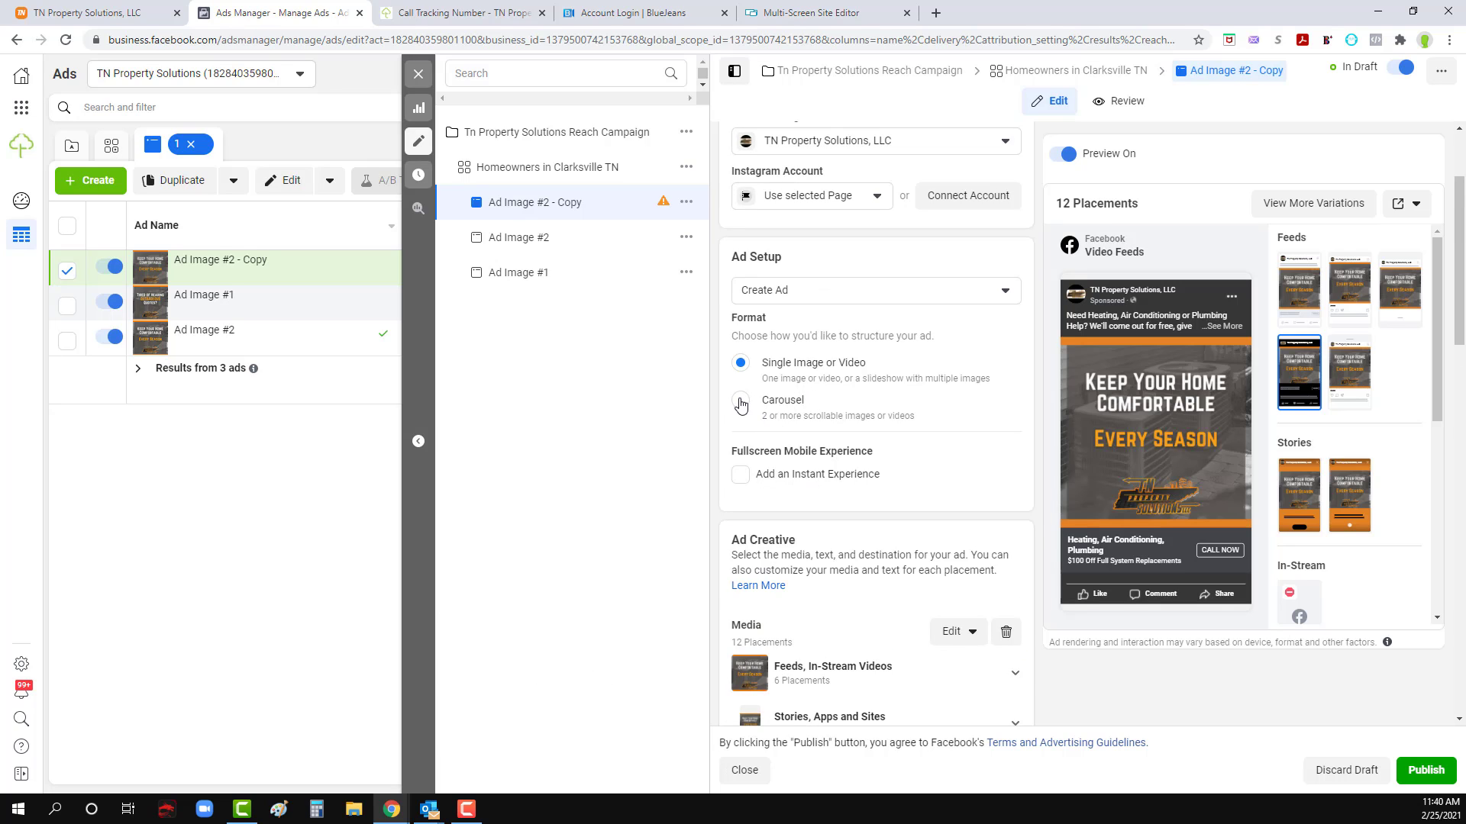
left_click(740, 404)
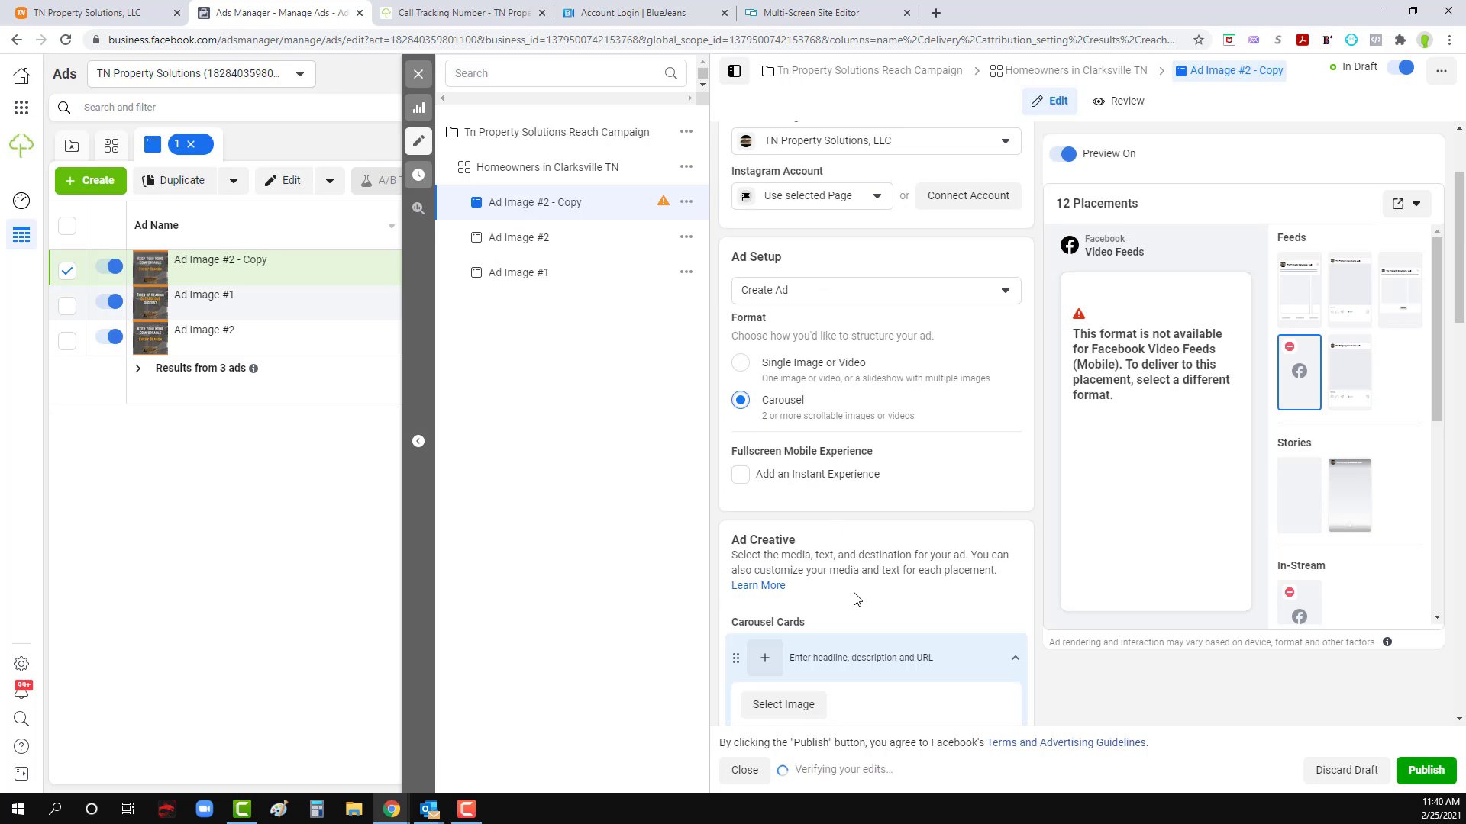
Step: Upload TN Property Solutions Carousal Image 1 as the first carousel card's image and open that card's headline for editing
scroll(865, 519, "down", 6)
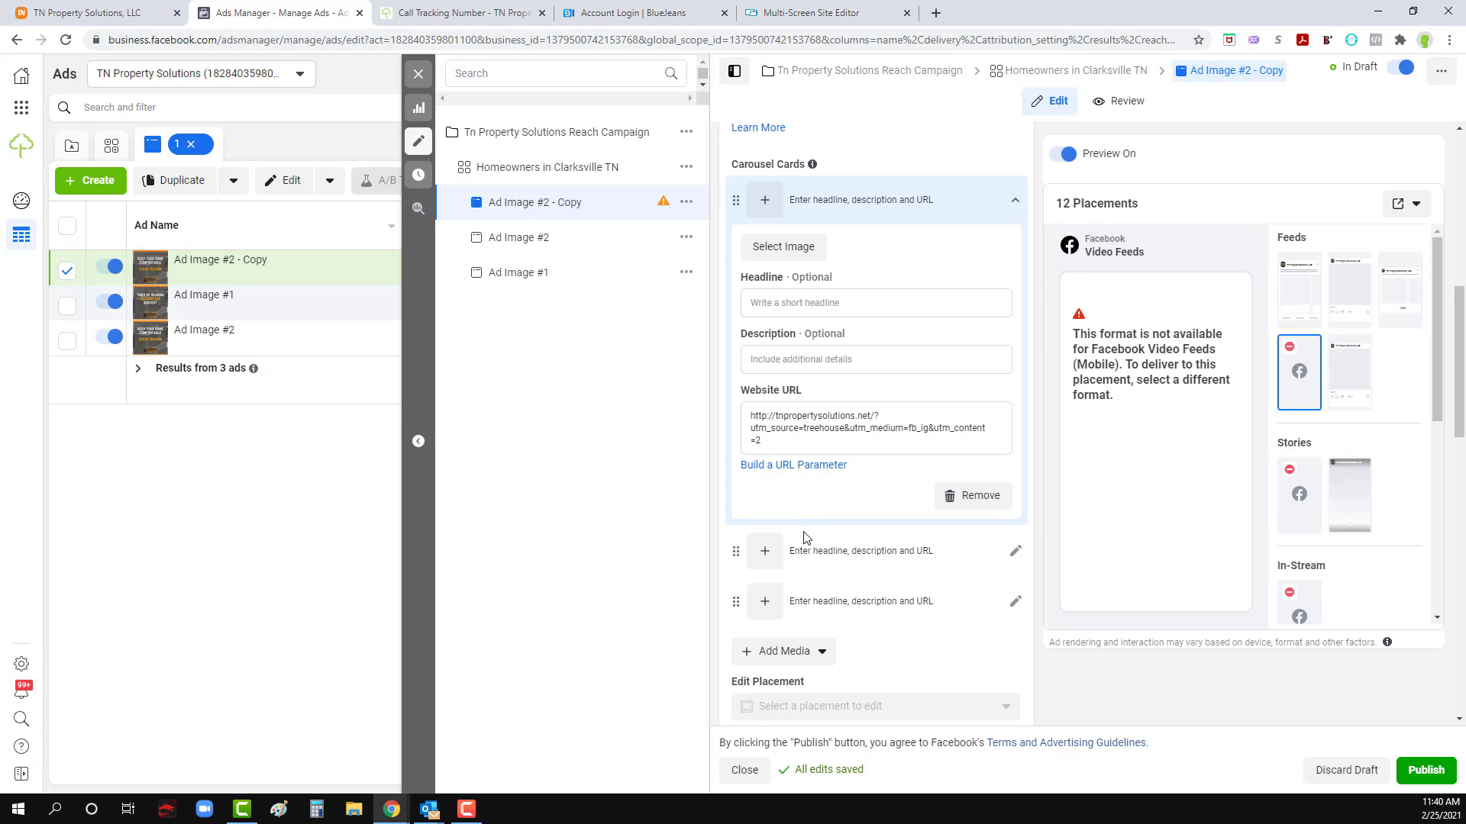
scroll(803, 534, "up", 2)
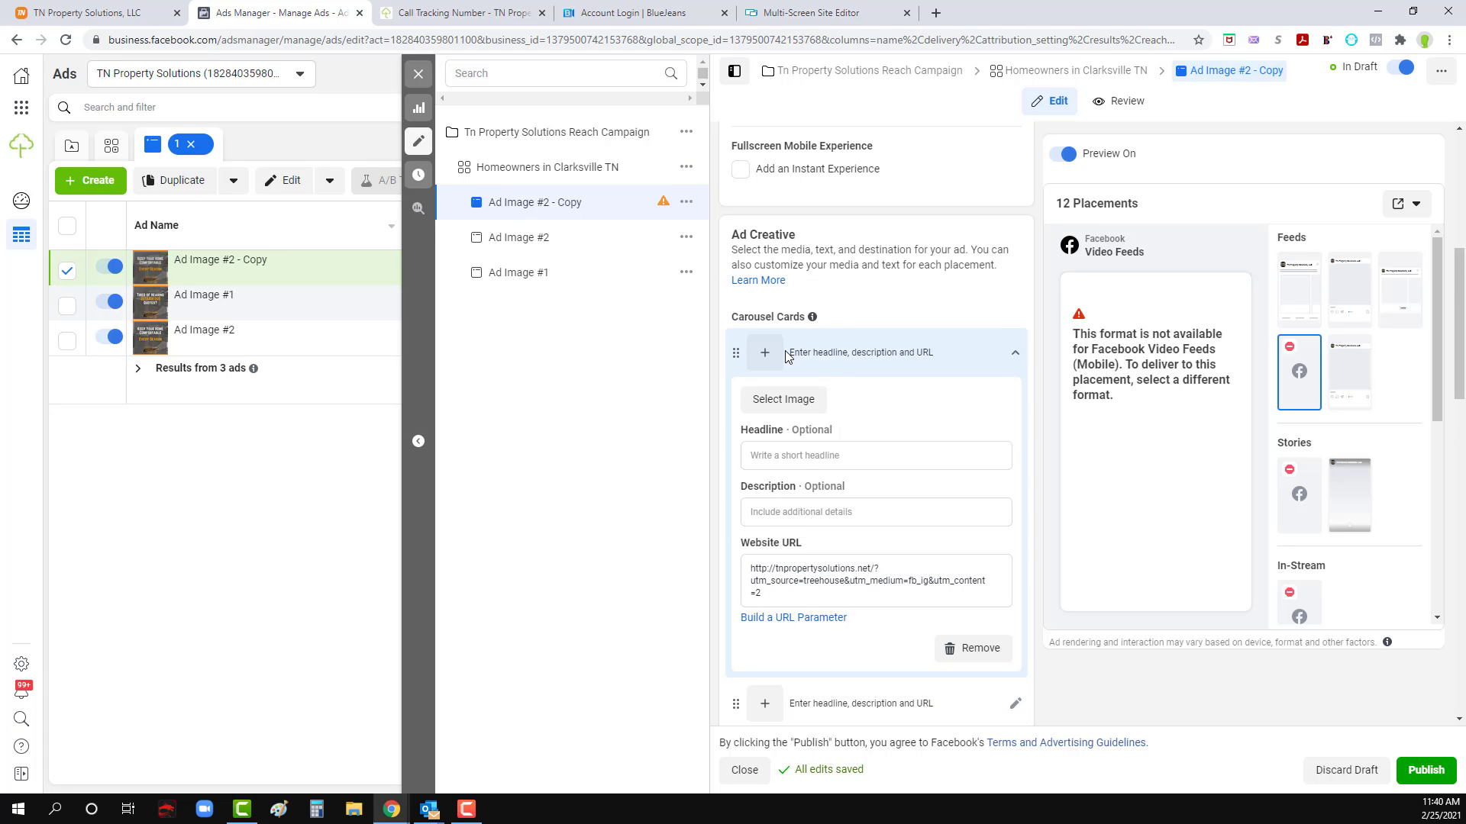
left_click(764, 357)
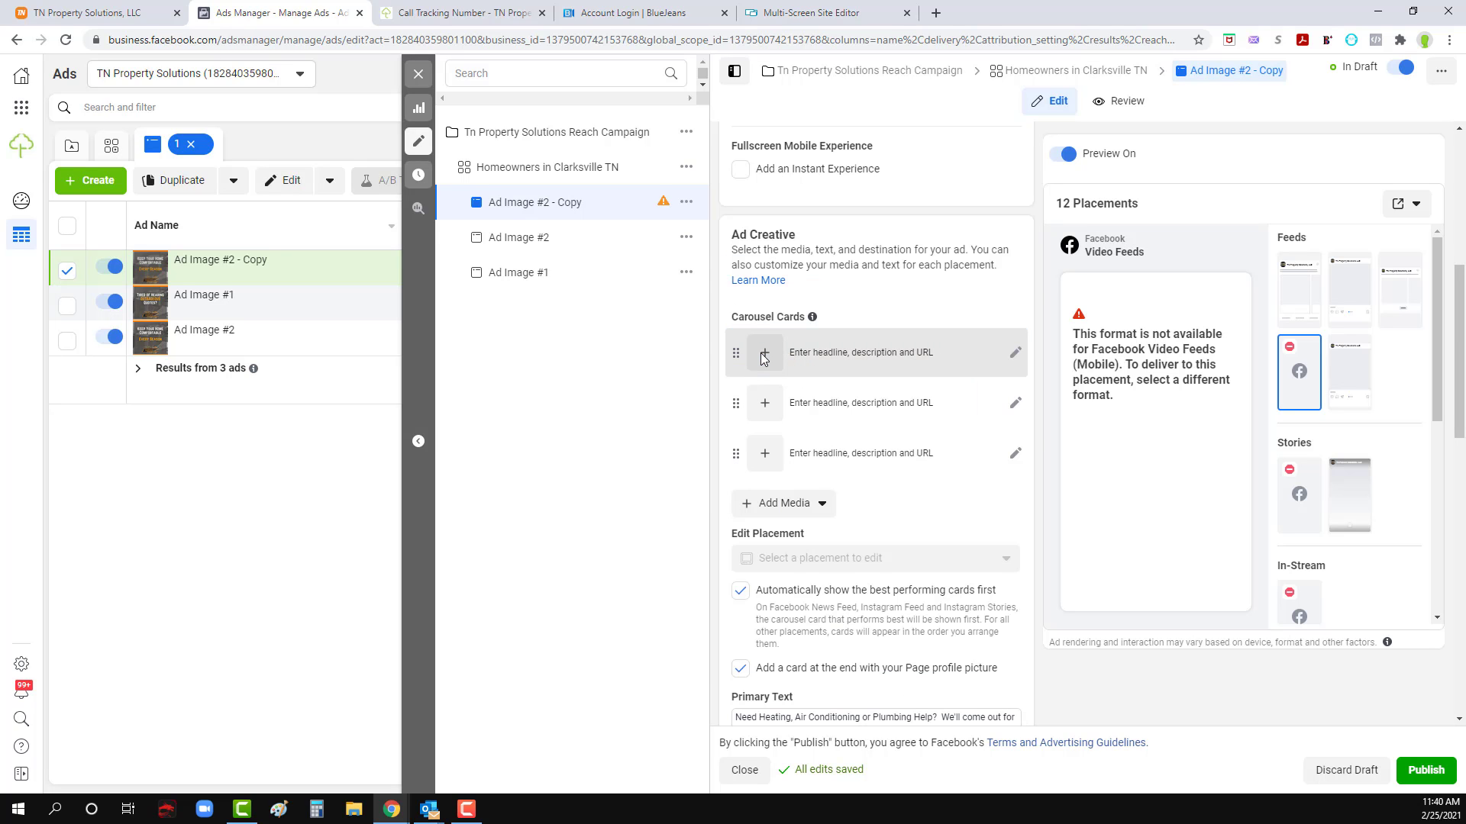
left_click(1015, 359)
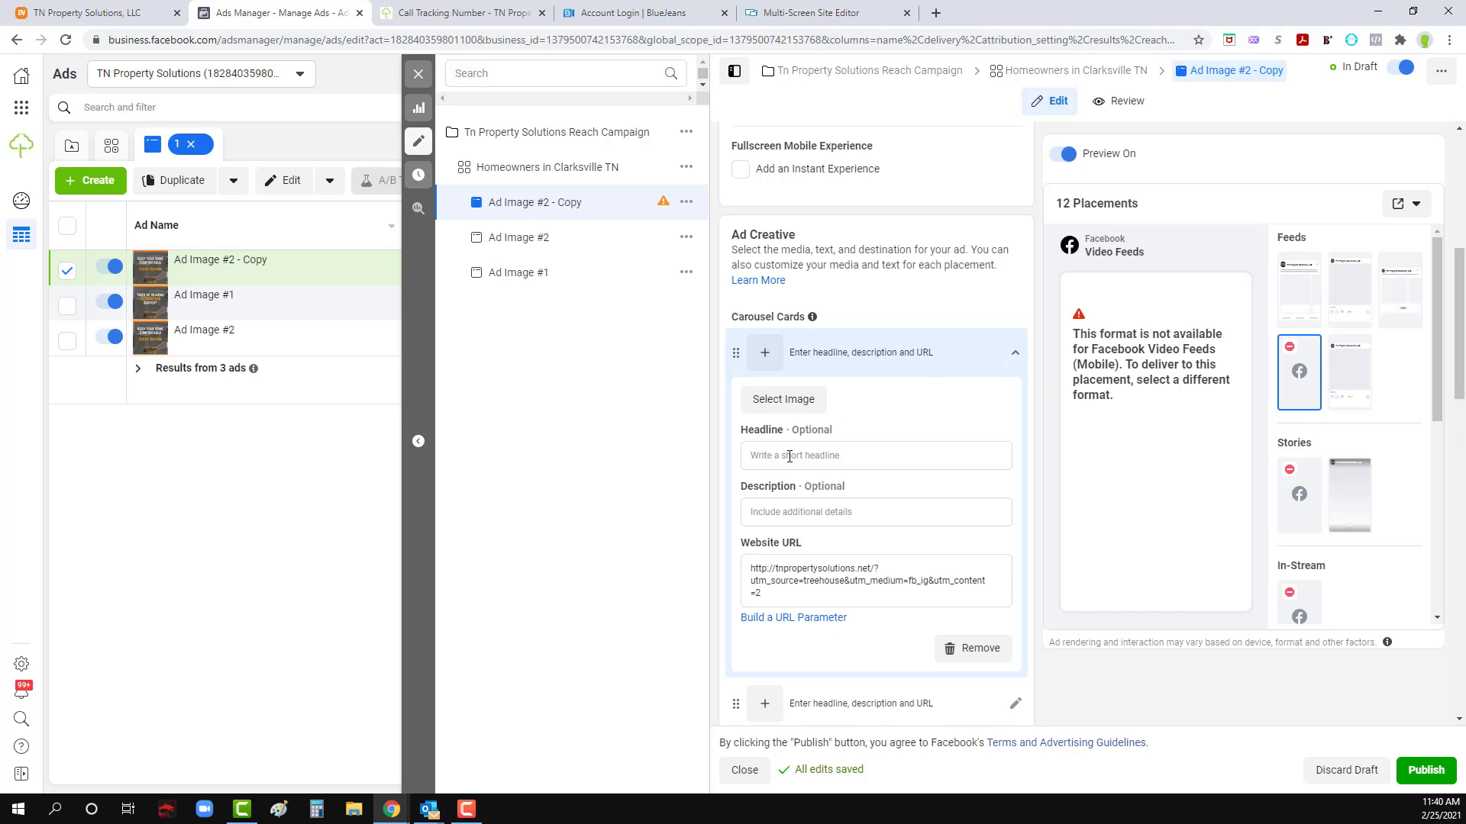
left_click(787, 399)
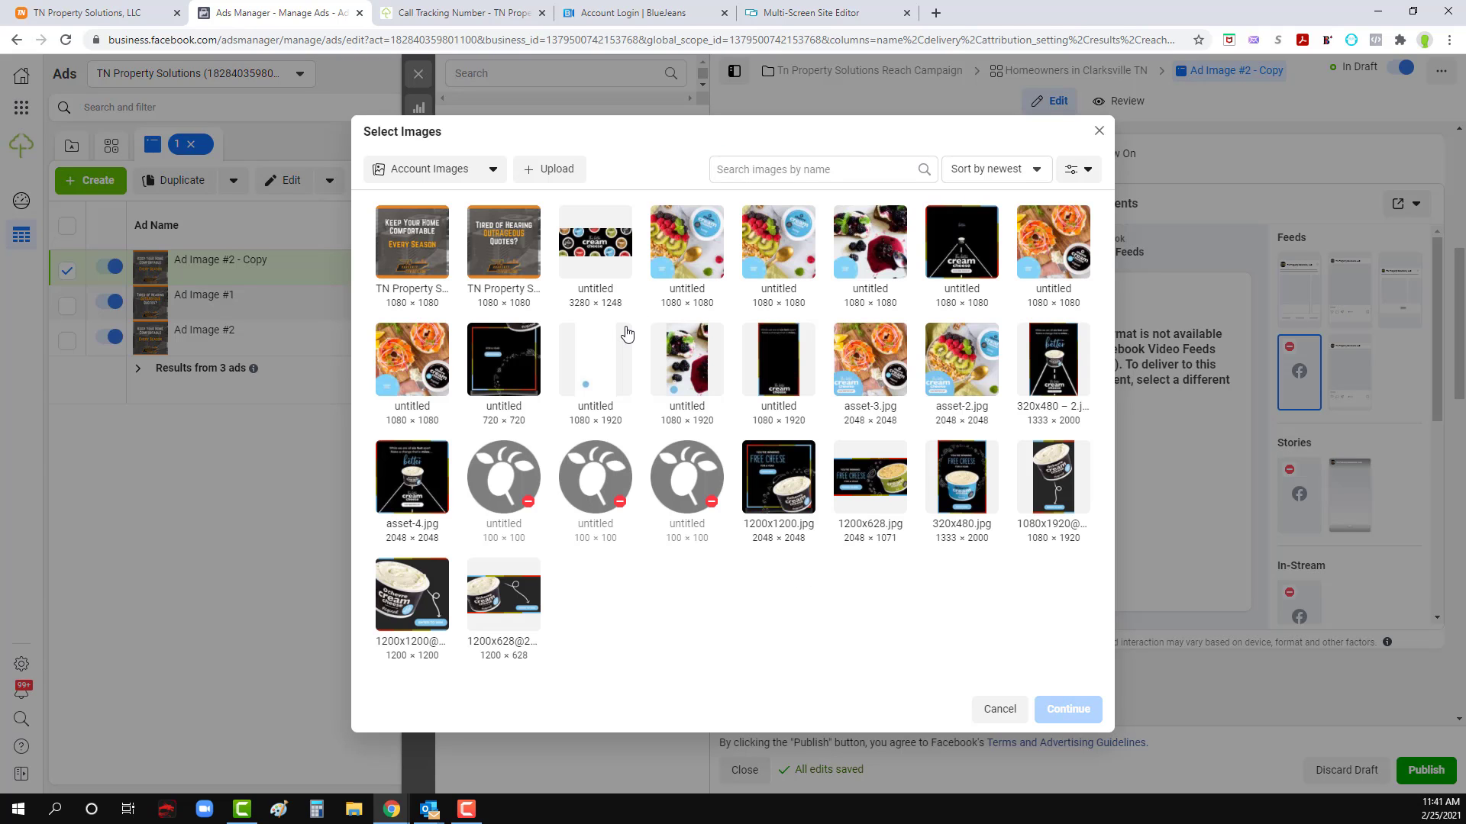
left_click(553, 169)
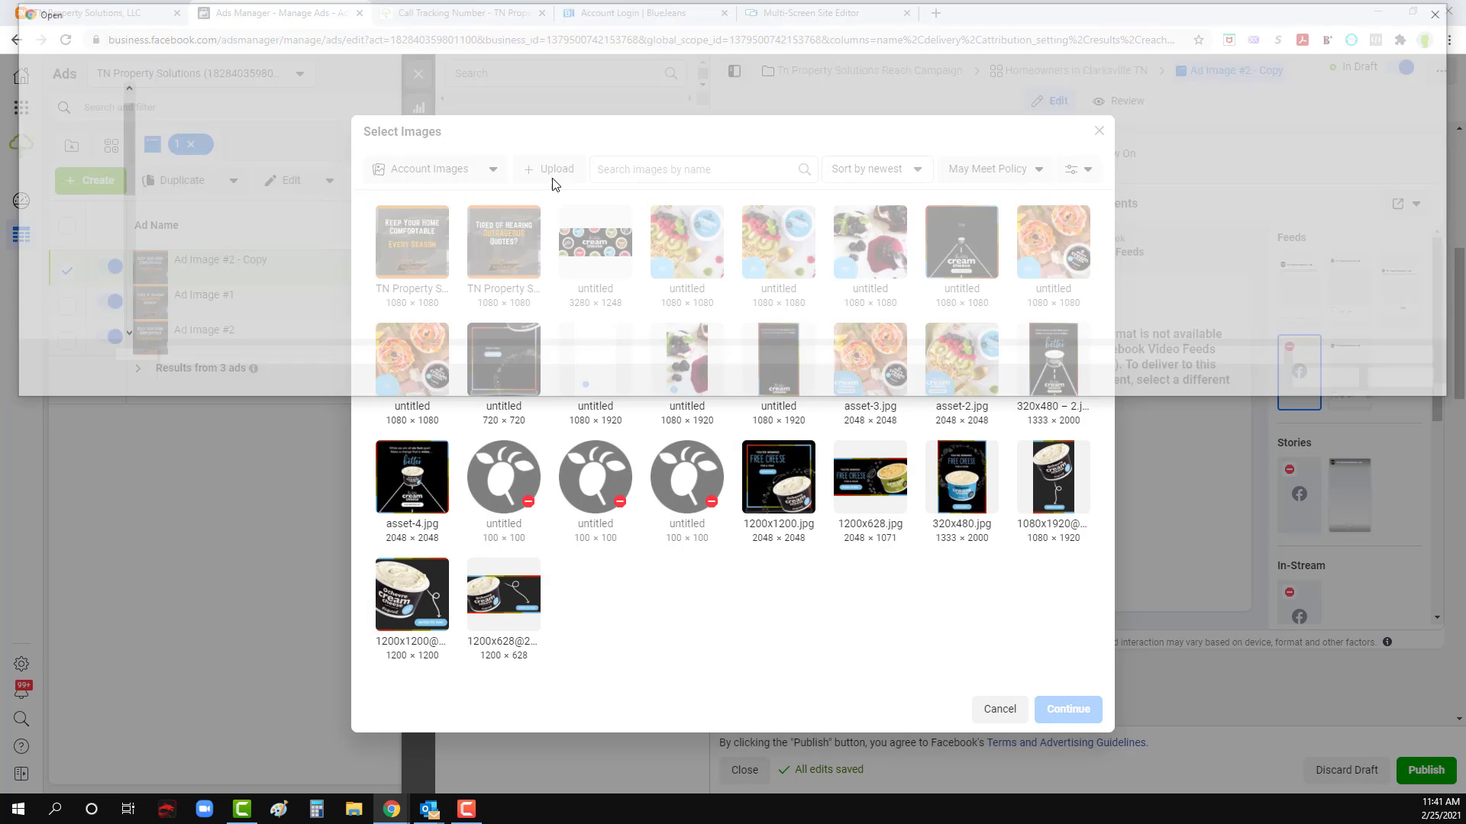
left_click(338, 120)
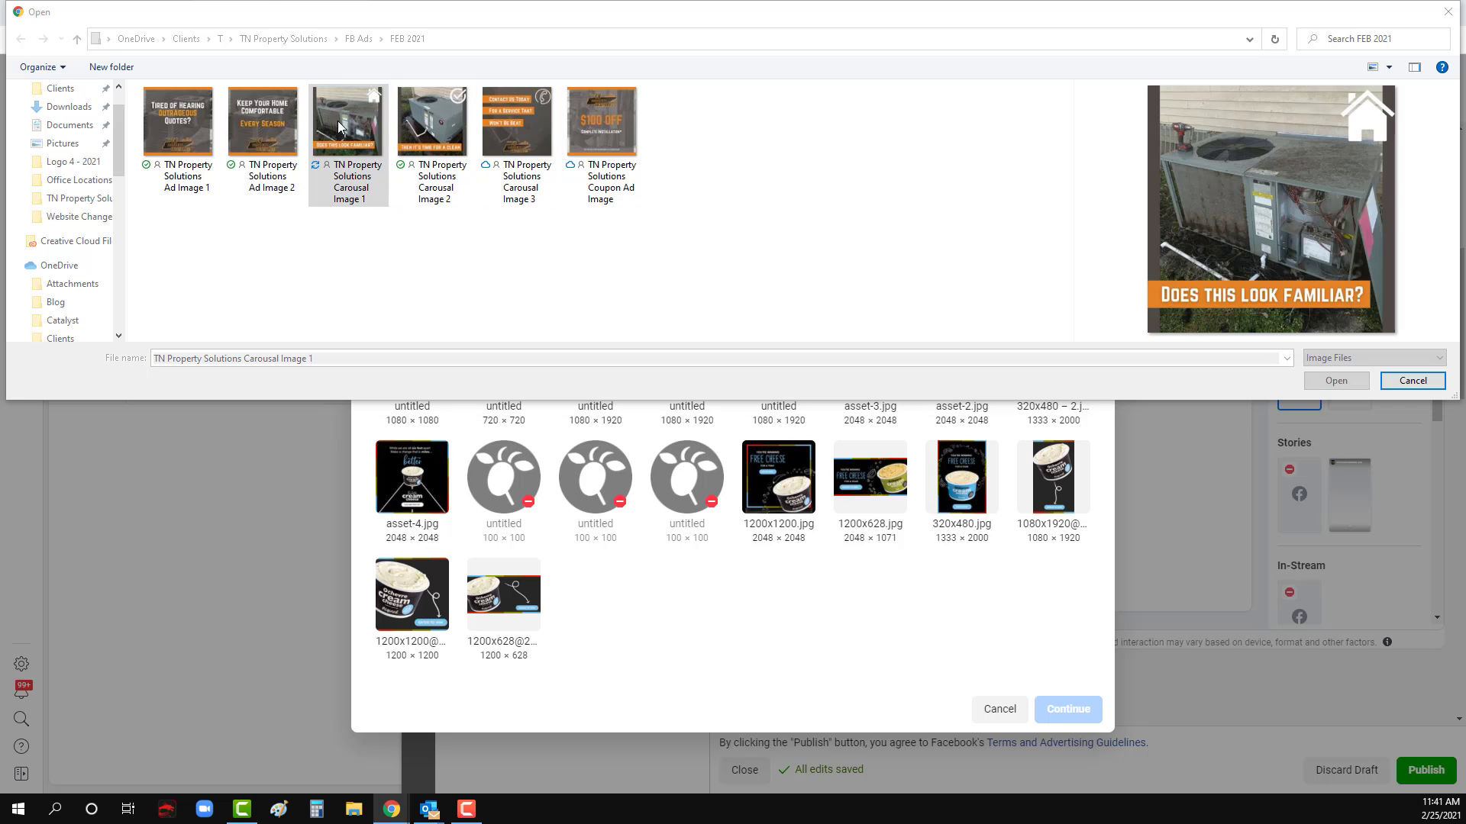
key("Return")
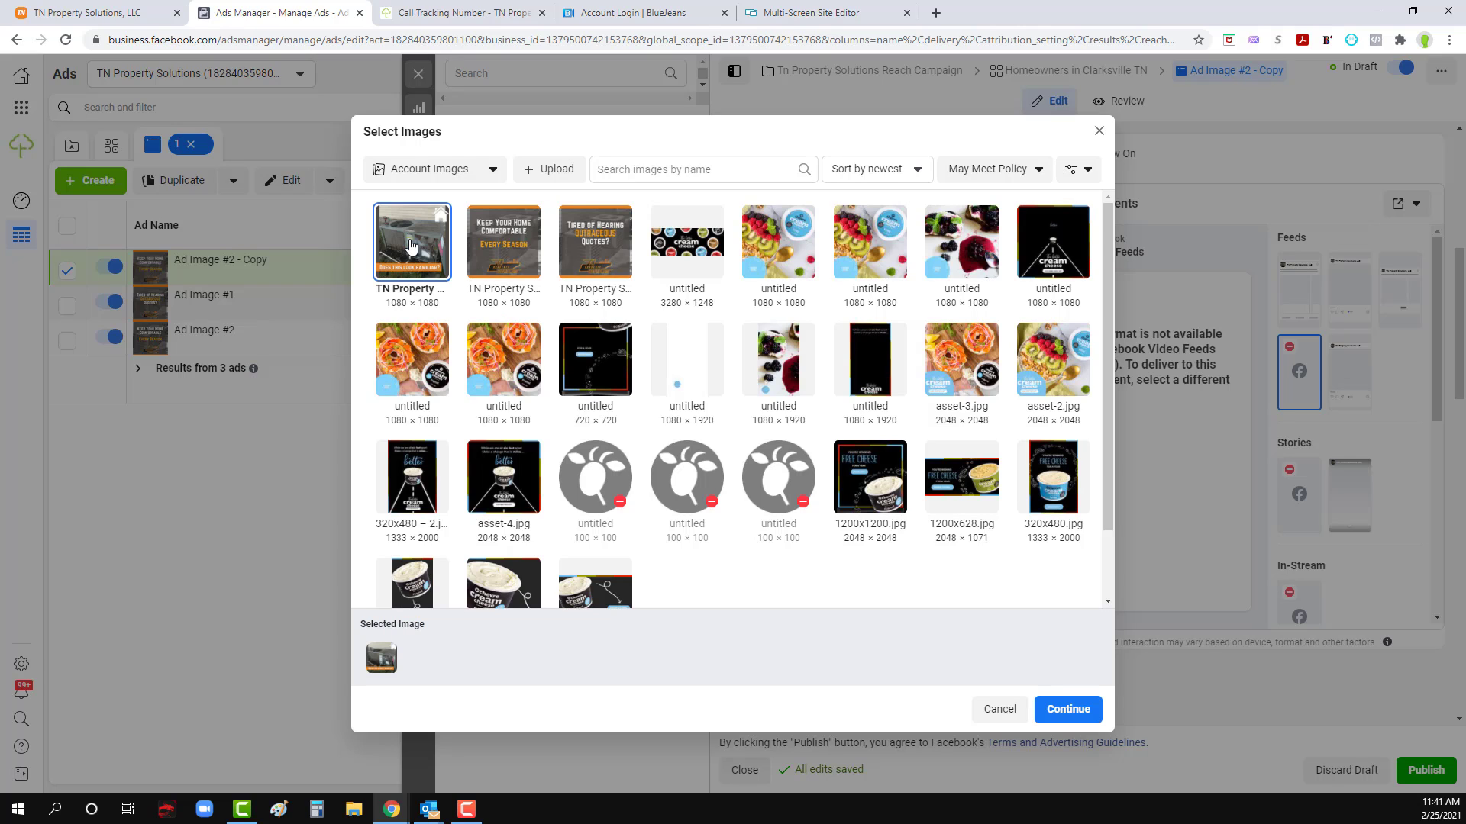
left_click(410, 245)
left_click(410, 245)
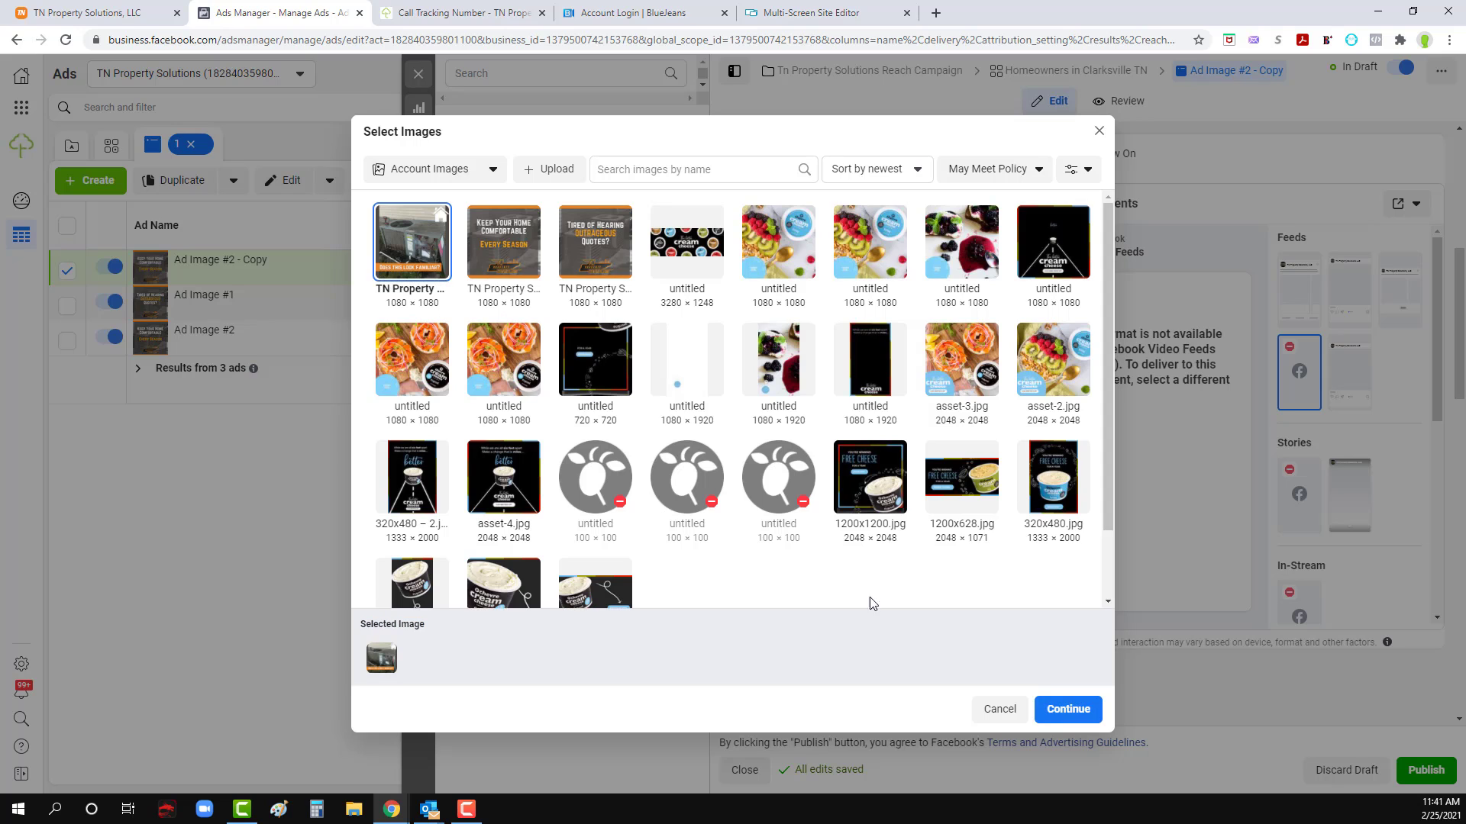
left_click(1068, 709)
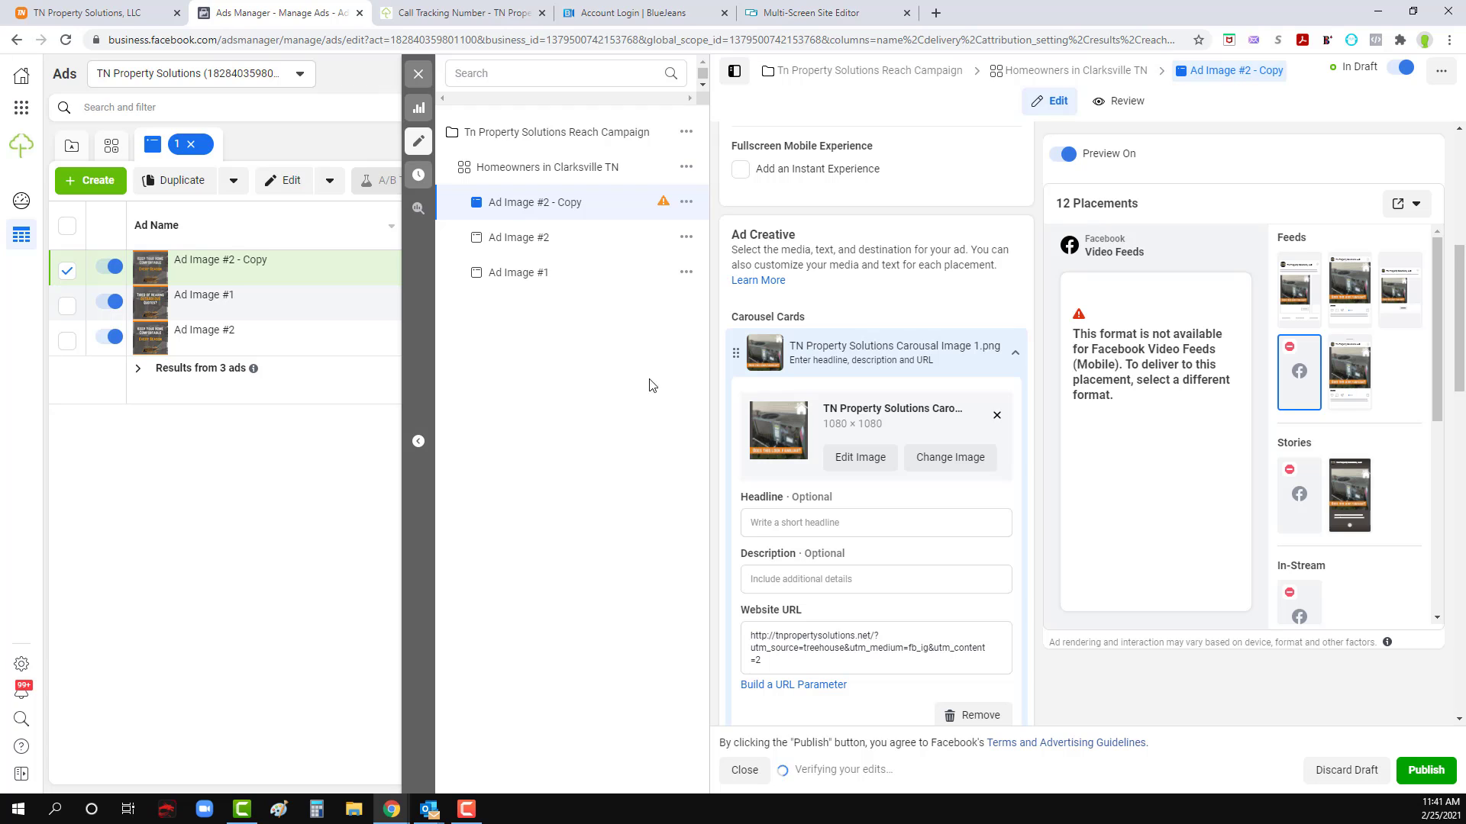
left_click(828, 527)
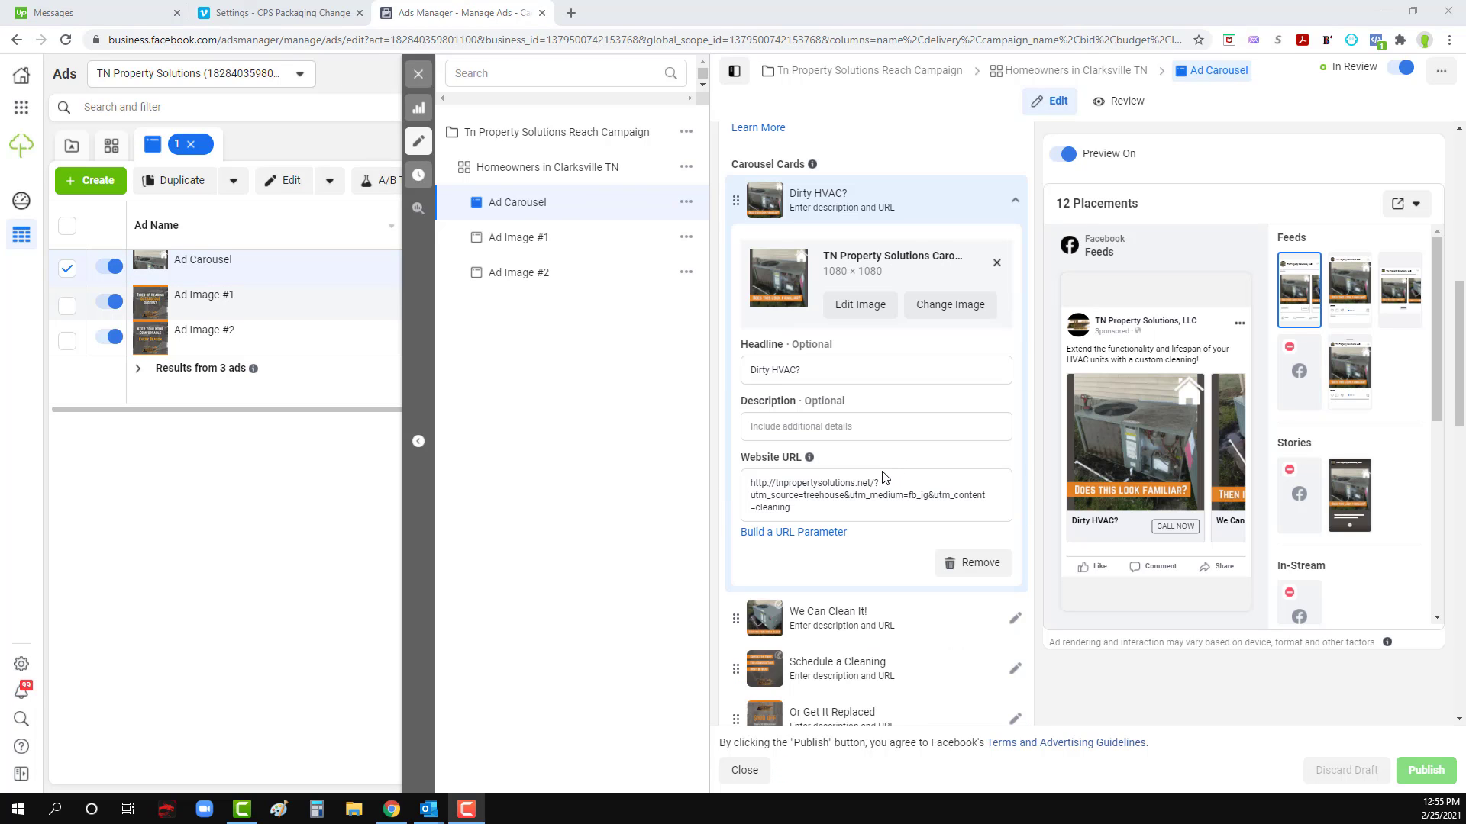
Step: Review the list of carousel cards and the image, headline and website URL of the "Dirty HVAC?" card
scroll(878, 479, "up", 4)
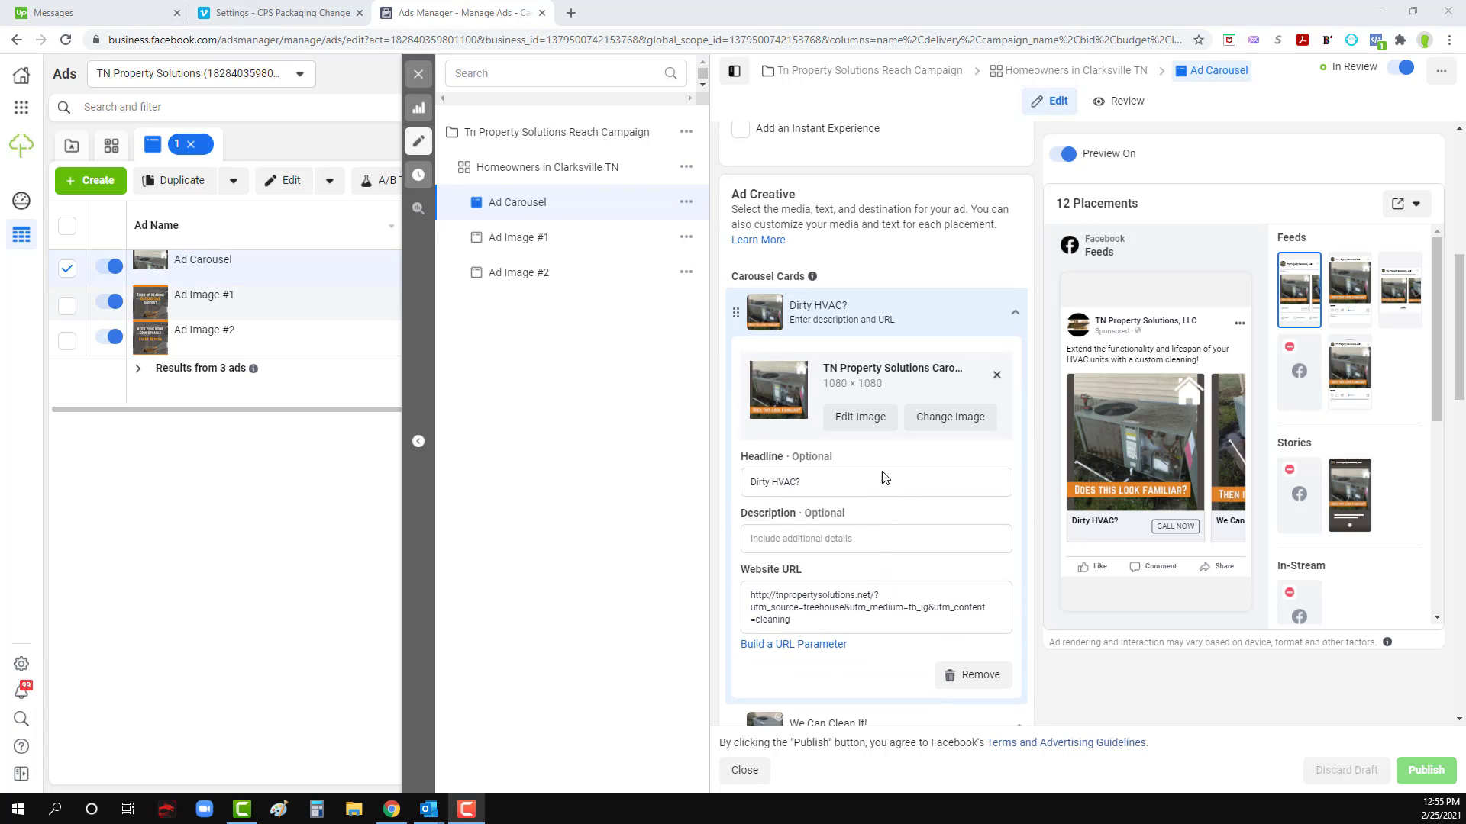
scroll(885, 477, "down", 6)
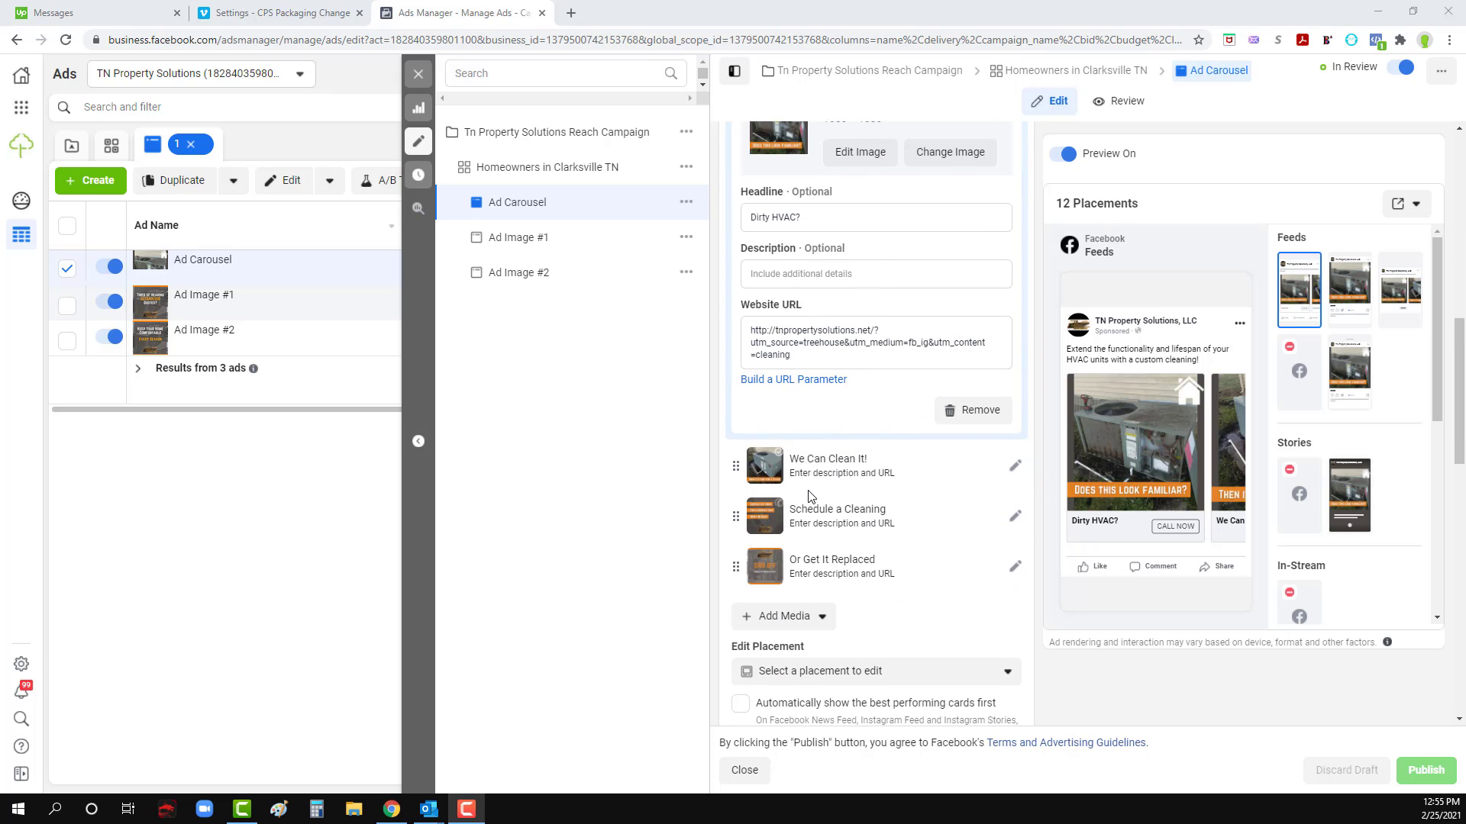
scroll(812, 497, "down", 1)
scroll(811, 497, "up", 4)
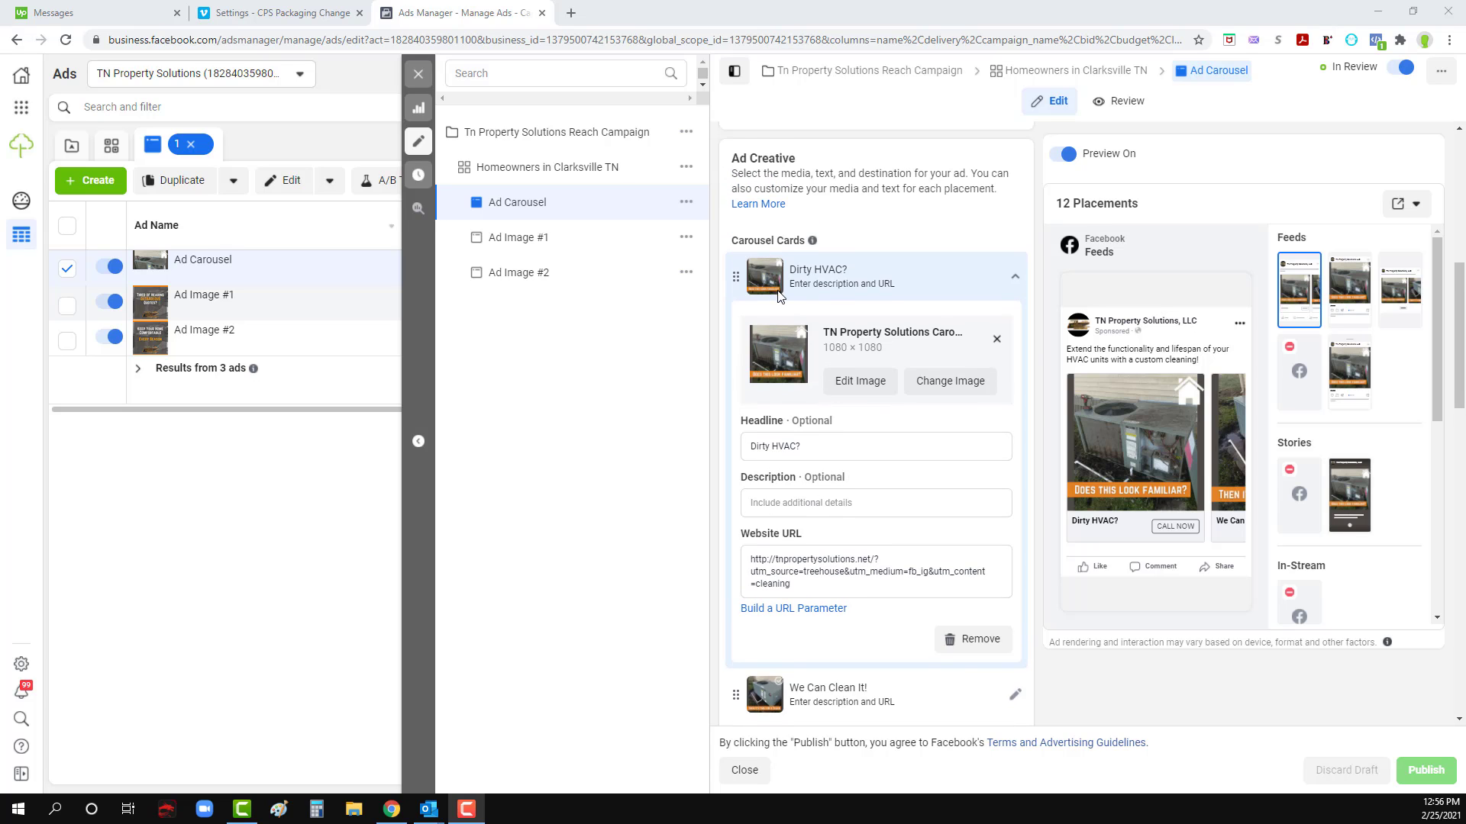
scroll(777, 306, "up", 2)
scroll(766, 350, "down", 1)
scroll(785, 441, "down", 1)
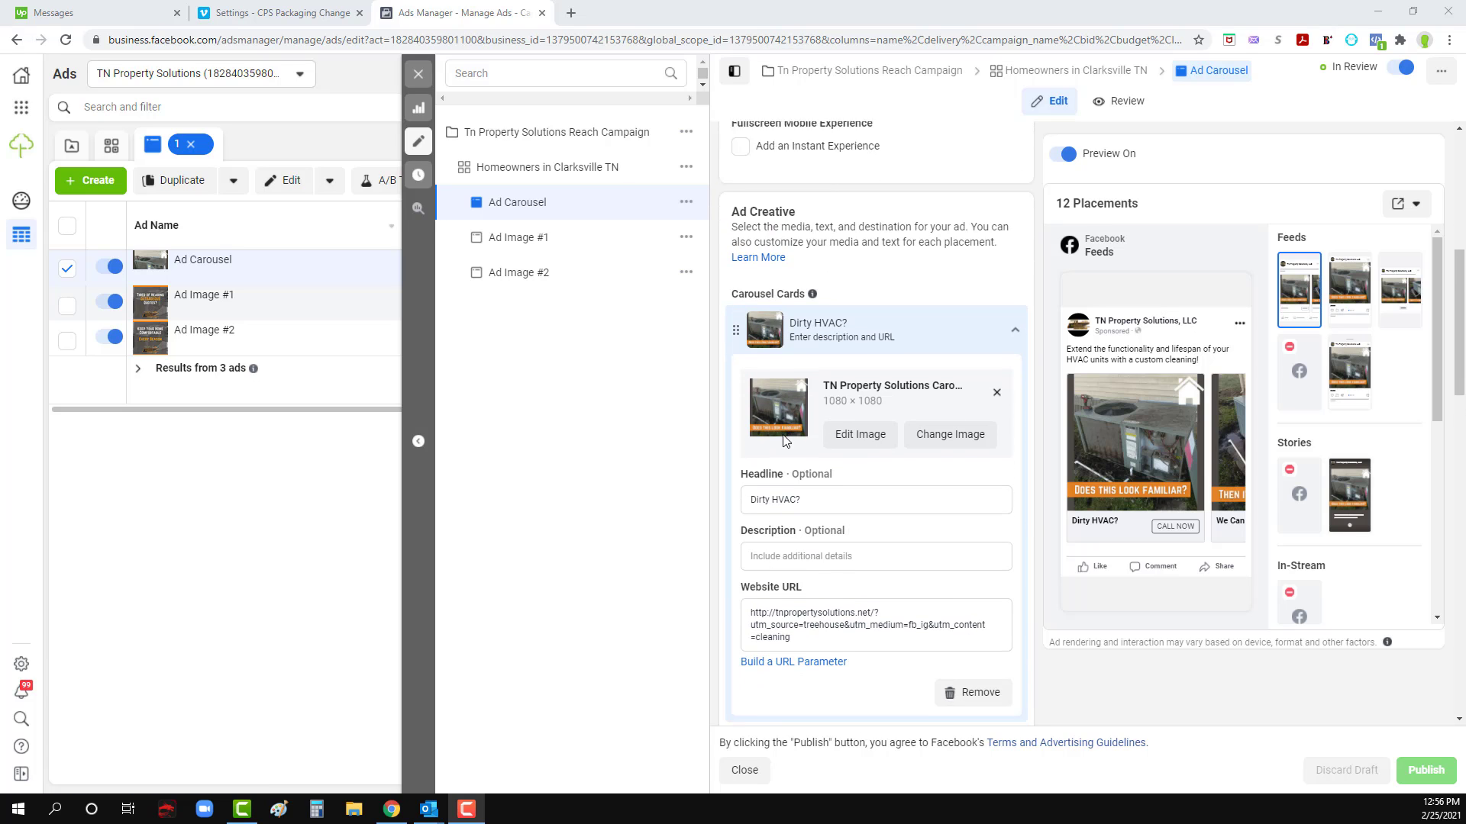
scroll(786, 428, "down", 2)
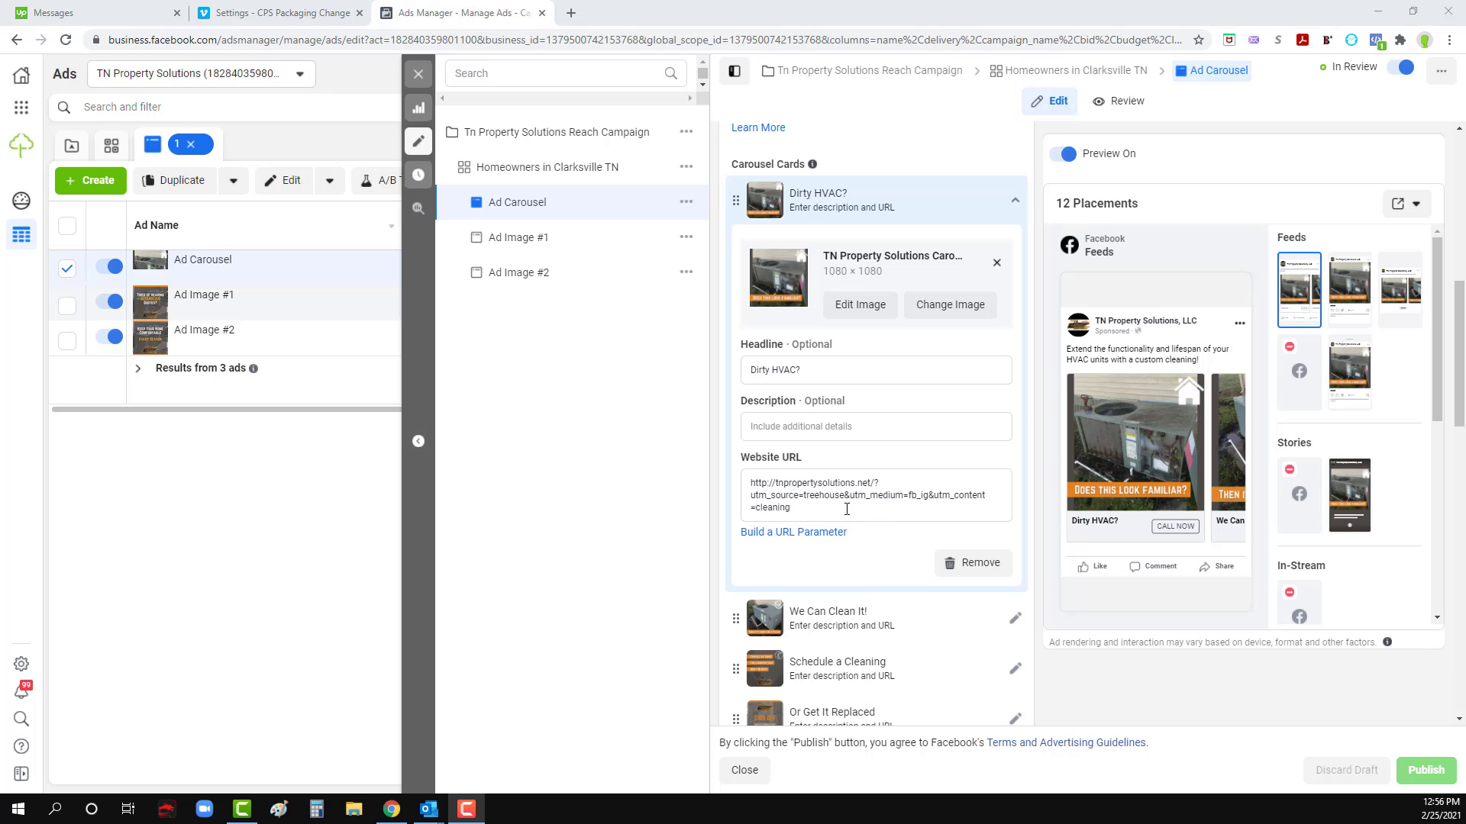
Step: Highlight the utm_content value in the "Dirty HVAC?" card's website URL to inspect it
left_click_drag(797, 511, 762, 509)
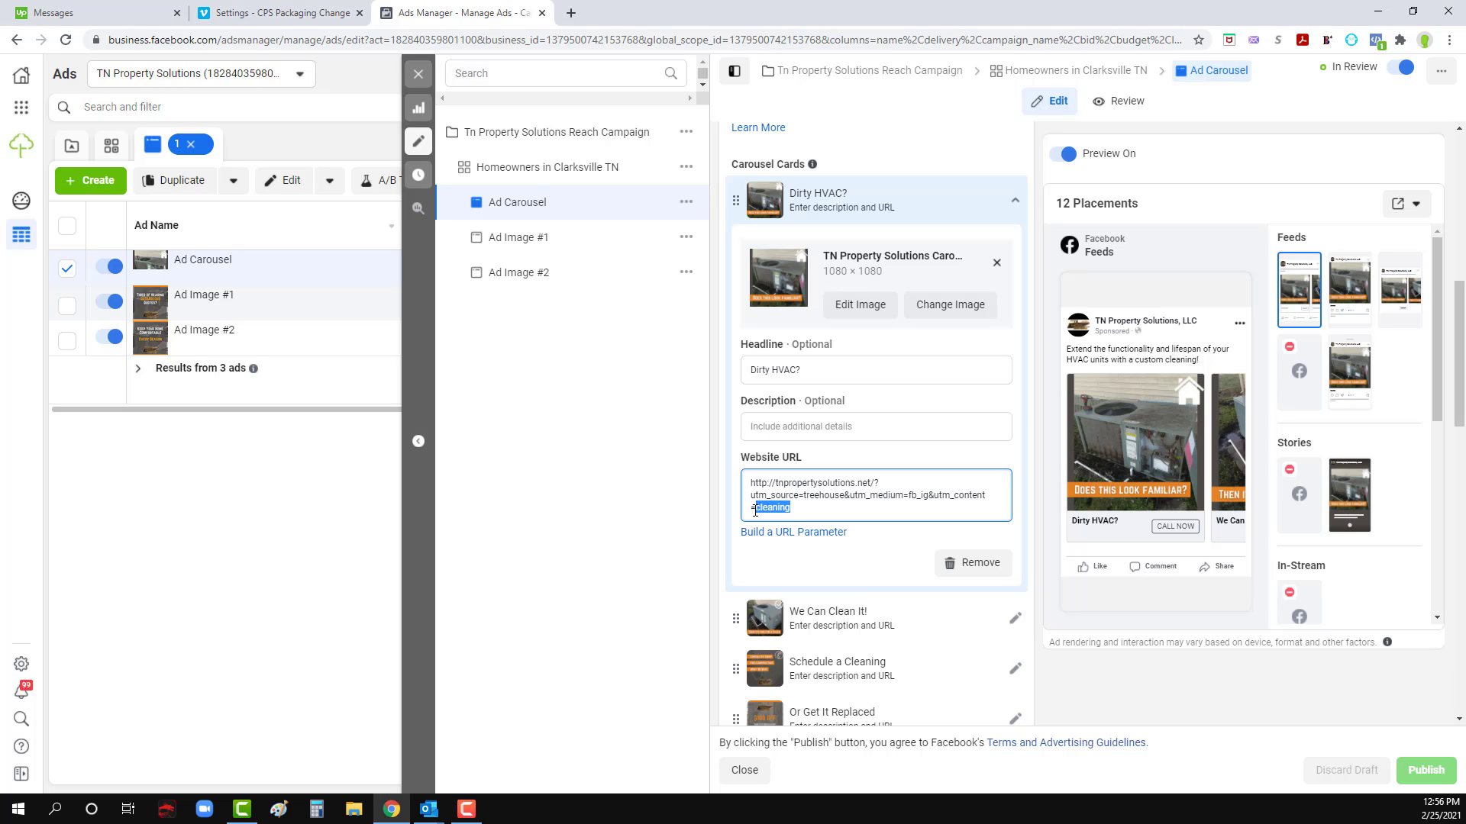
left_click(761, 510)
left_click_drag(792, 508, 758, 507)
left_click(787, 507)
scroll(849, 483, "down", 1)
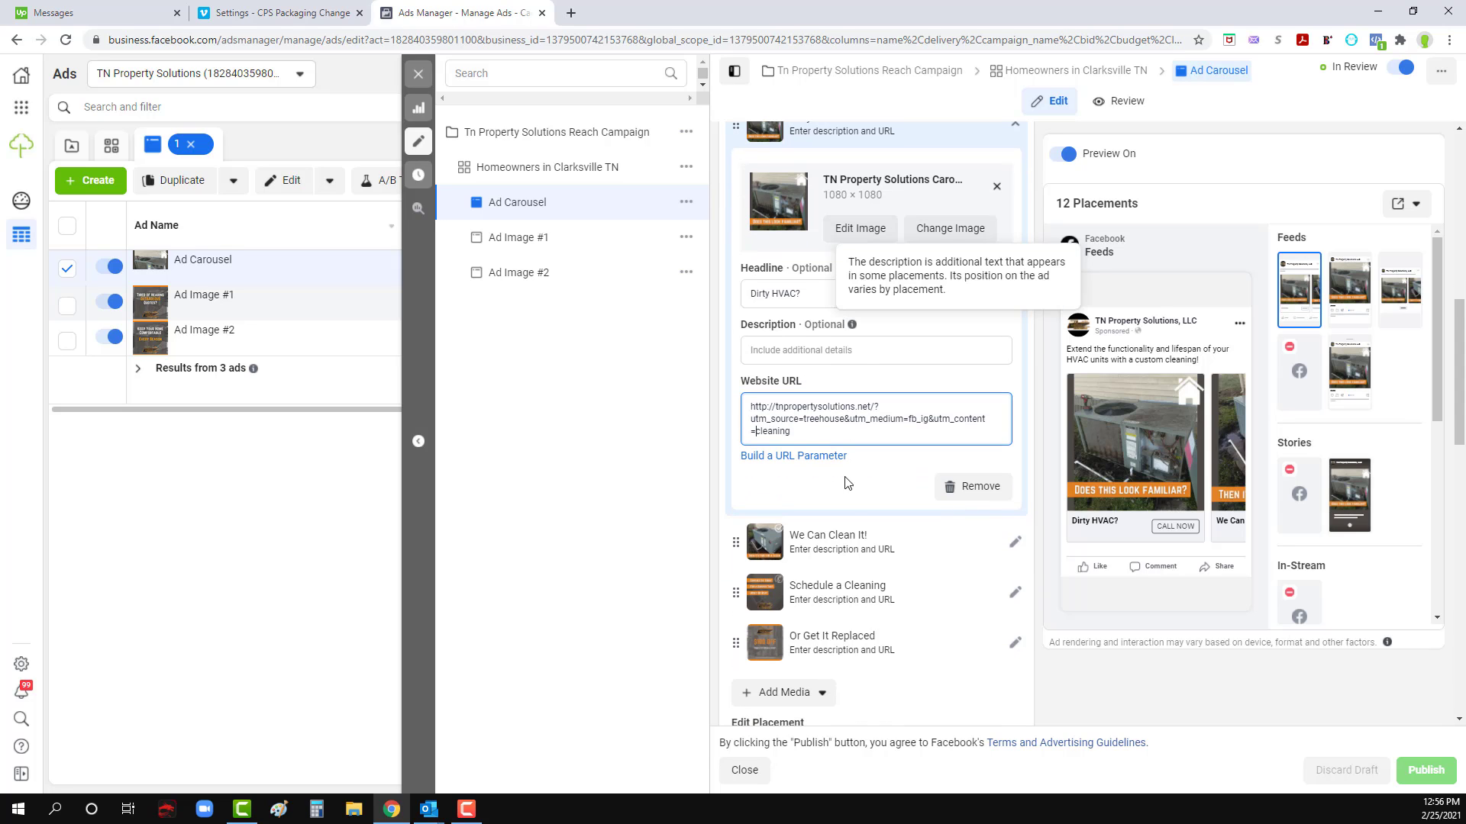
Step: Expand the "We Can Clean It!" card and page through the Feeds preview to the closing profile picture card
left_click(1018, 544)
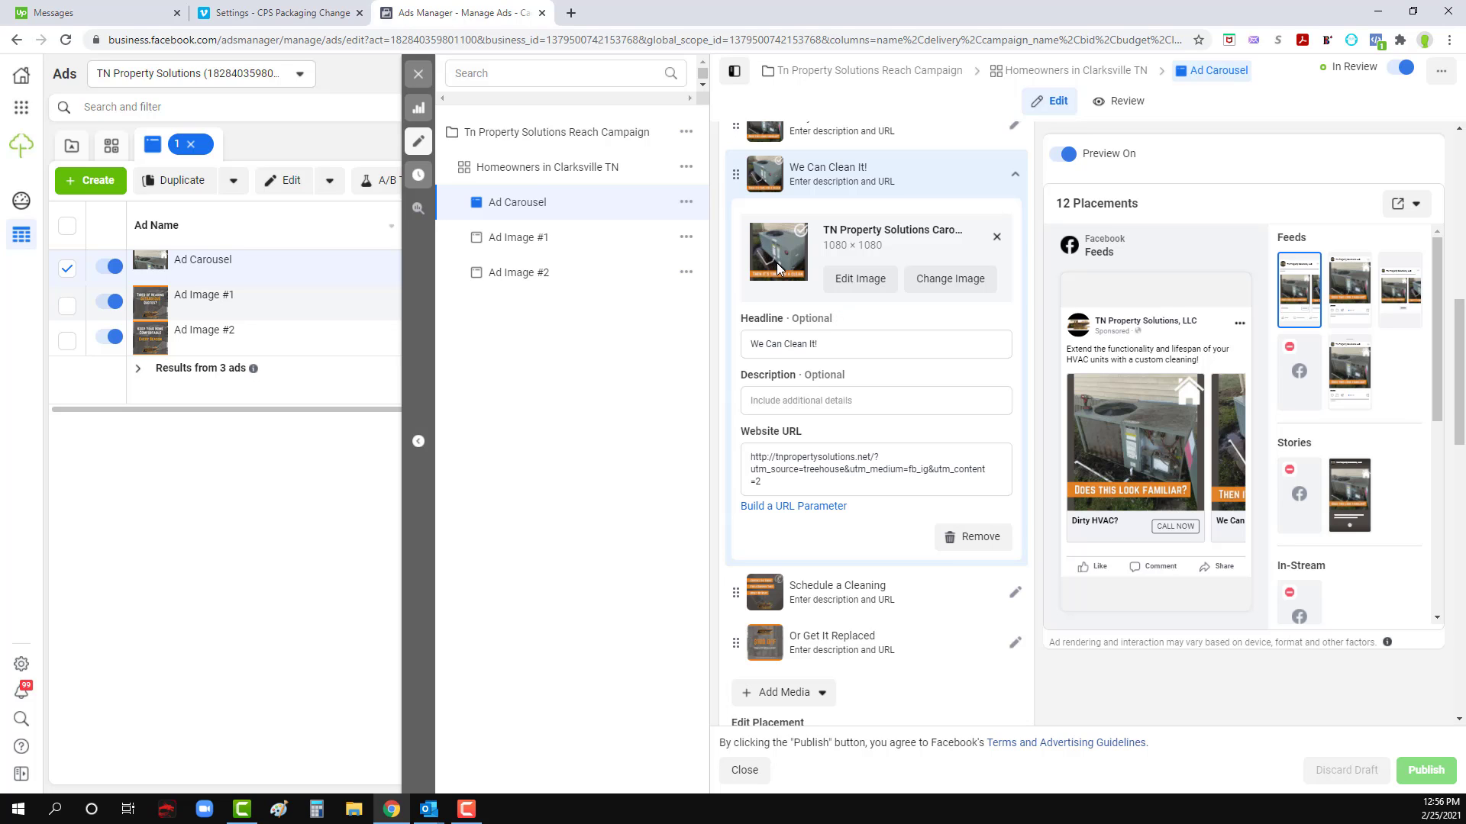
left_click(1234, 458)
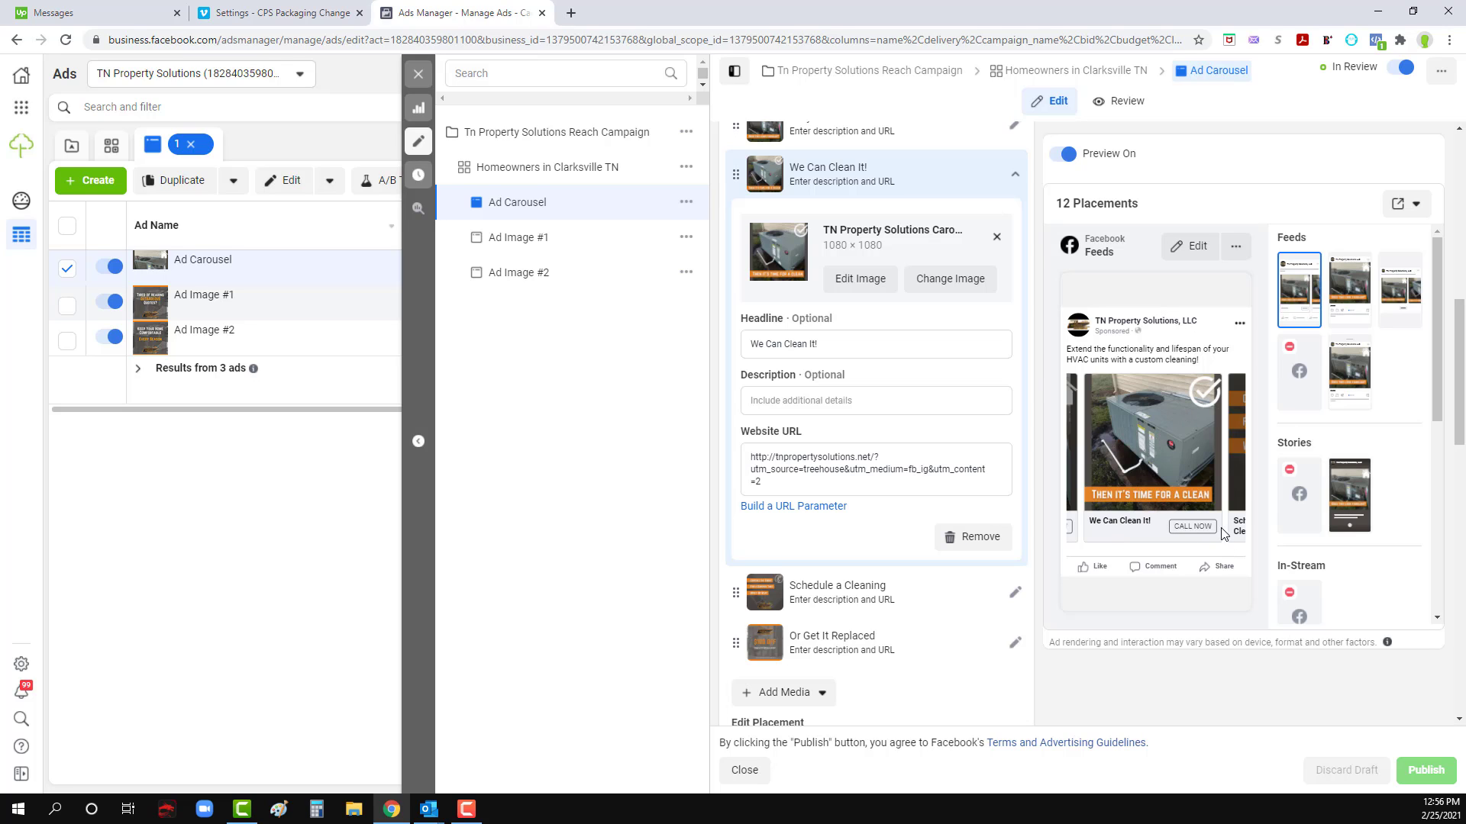
left_click(1241, 487)
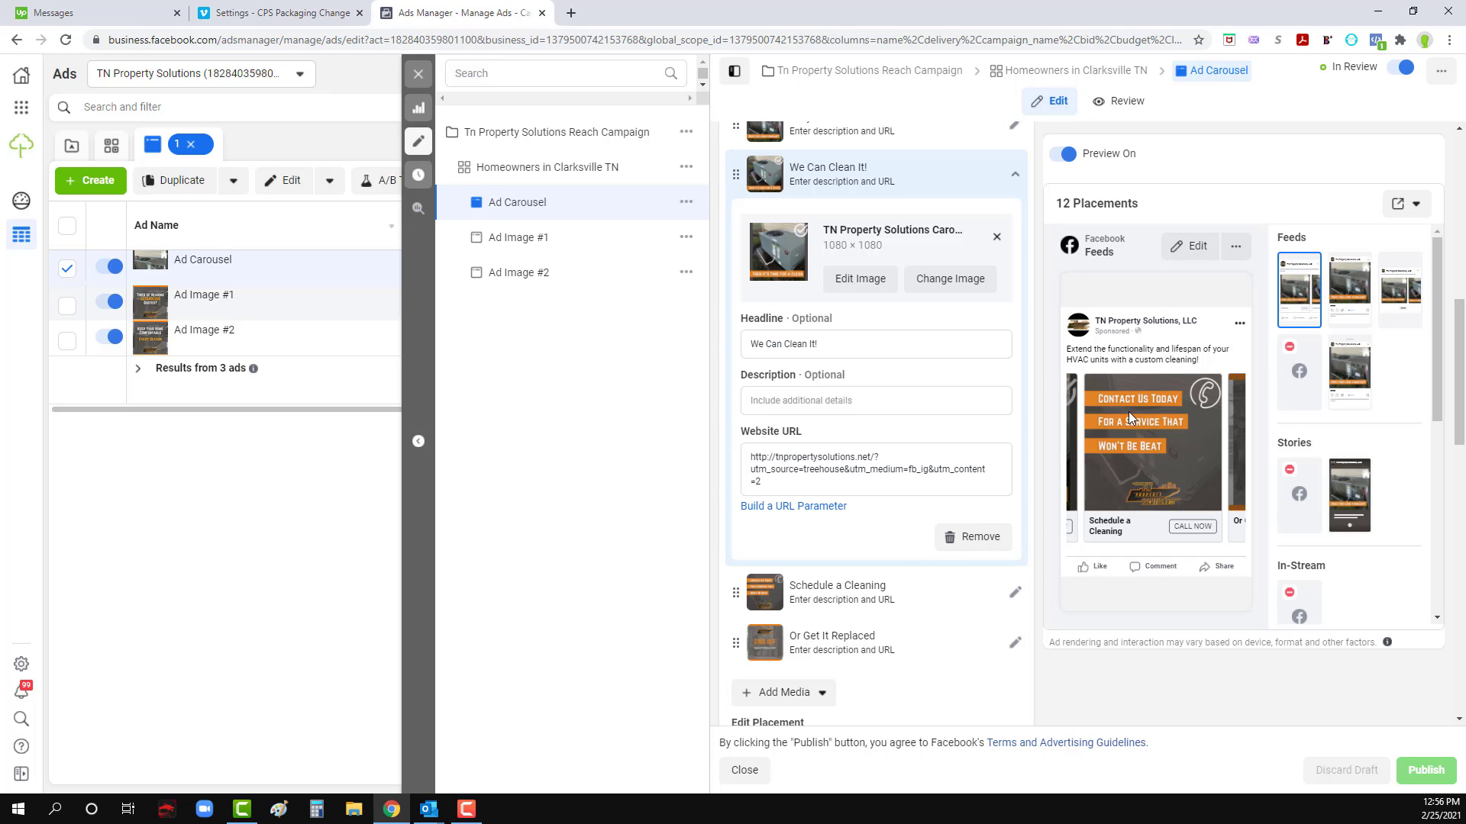
left_click(1233, 462)
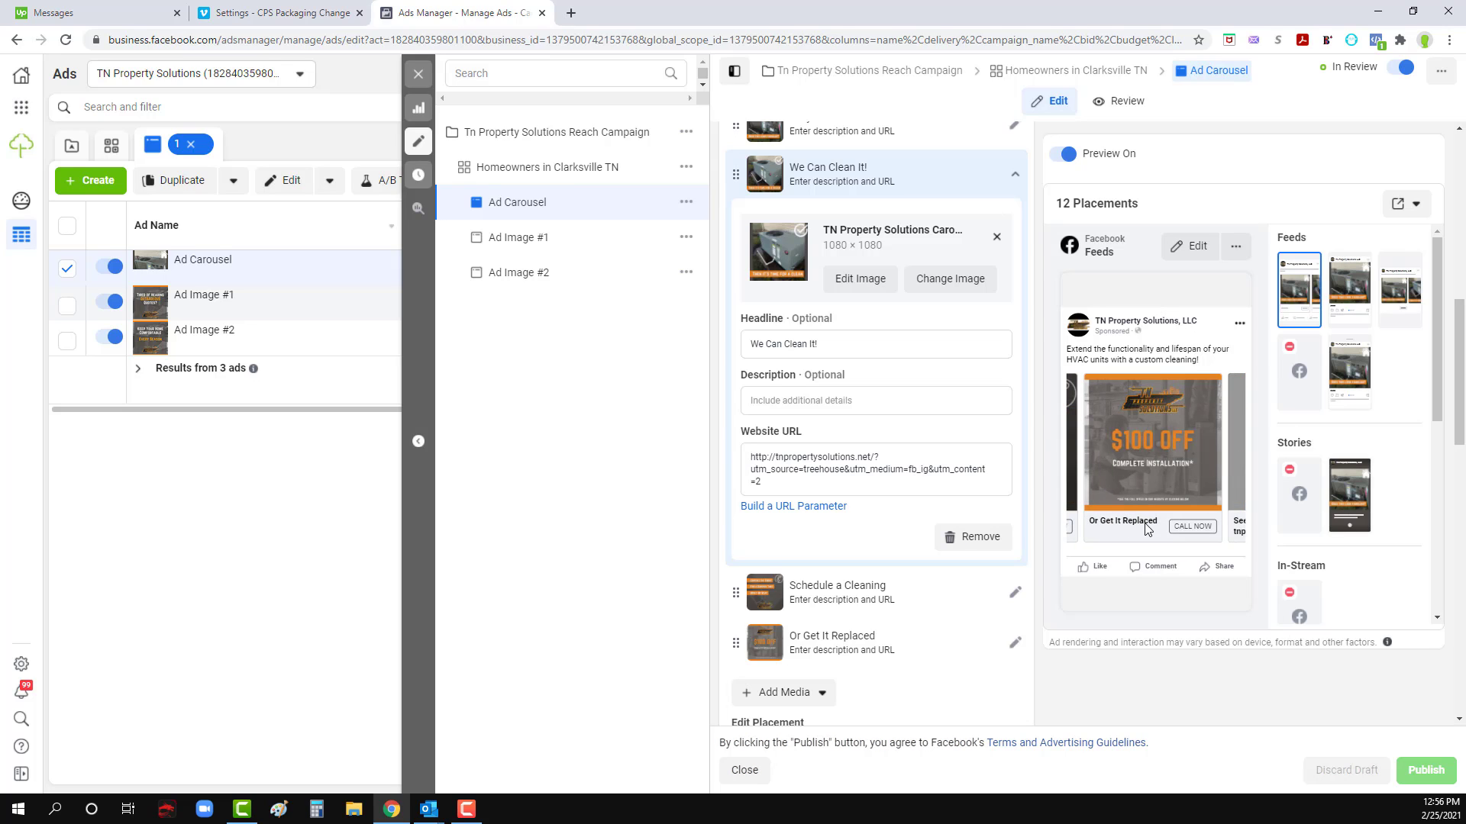
left_click(1237, 463)
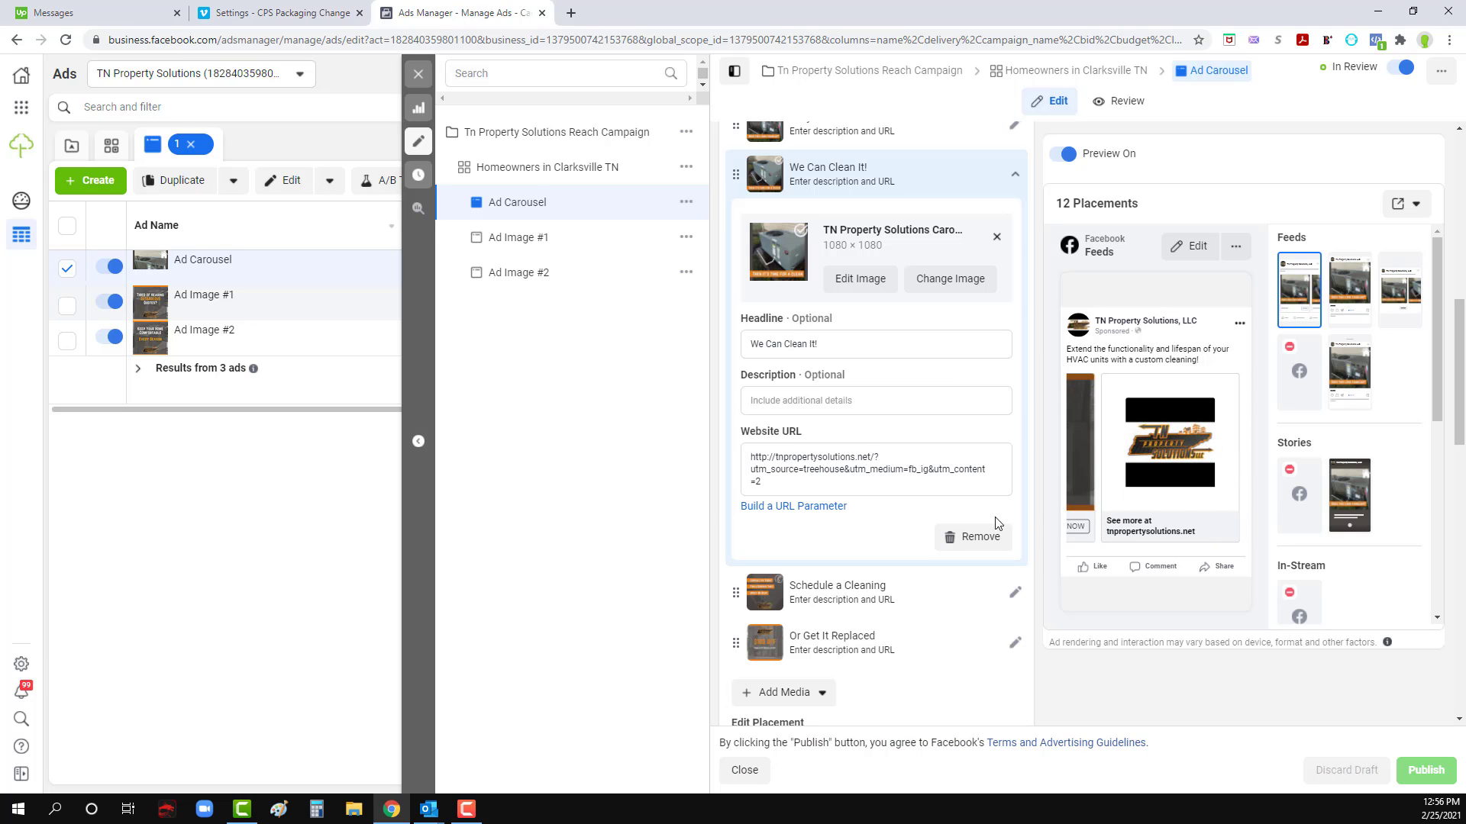
Step: Page the Feeds preview back to the first carousel card and forward again to the end card, checking the card order
scroll(954, 534, "down", 4)
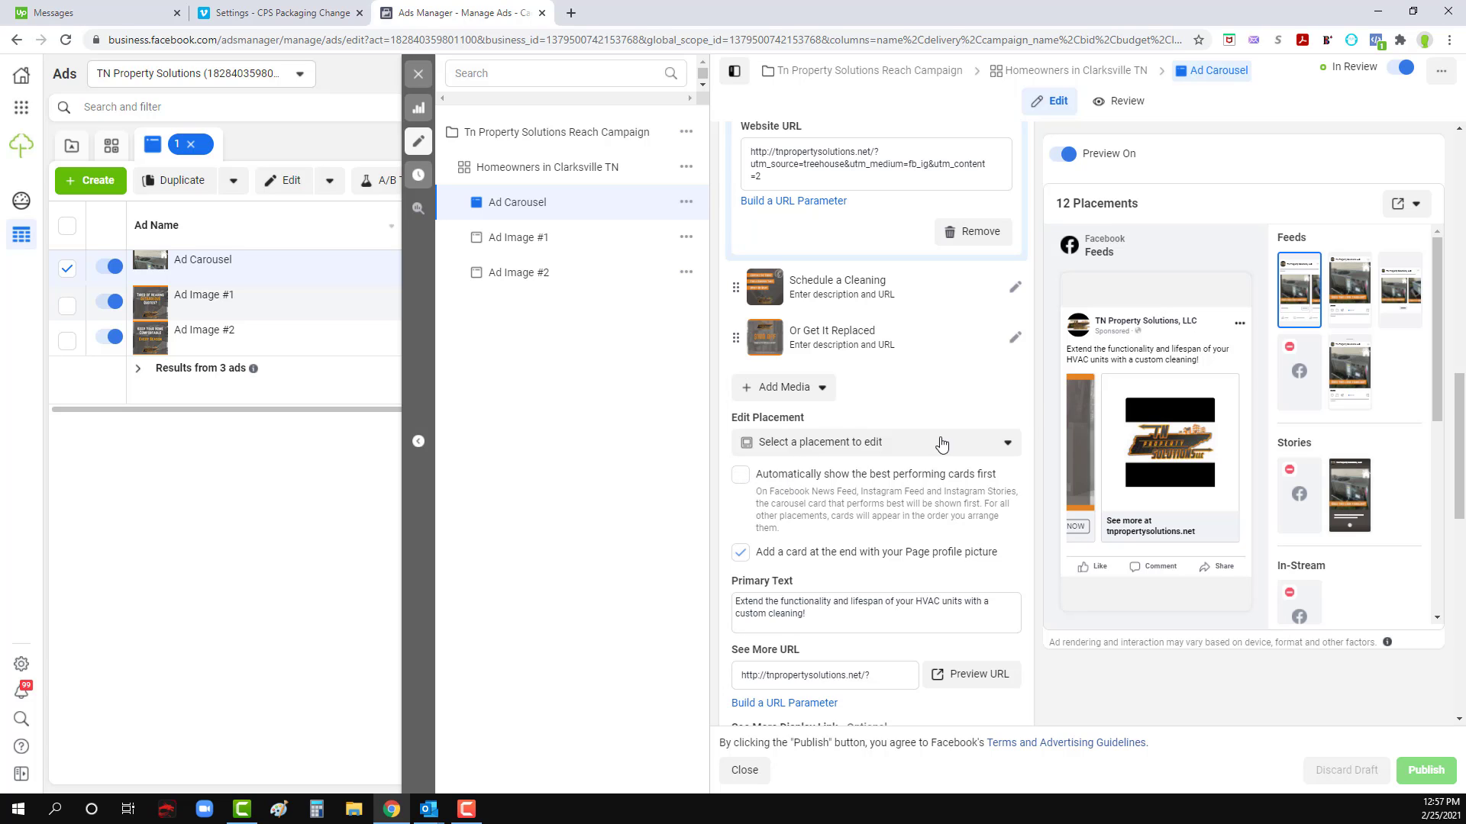
left_click(1075, 492)
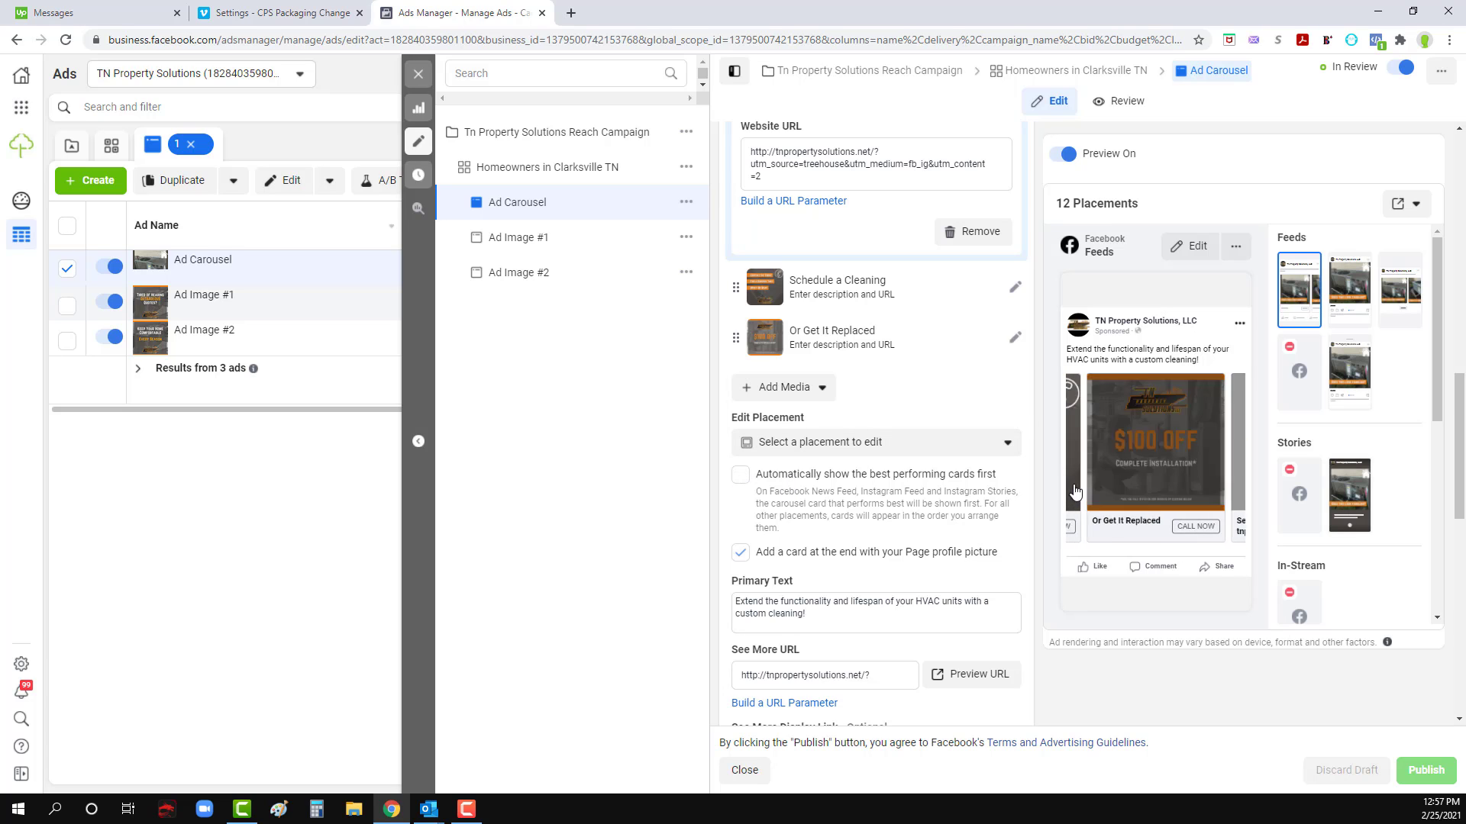
left_click(1075, 492)
left_click(1074, 492)
left_click(1075, 492)
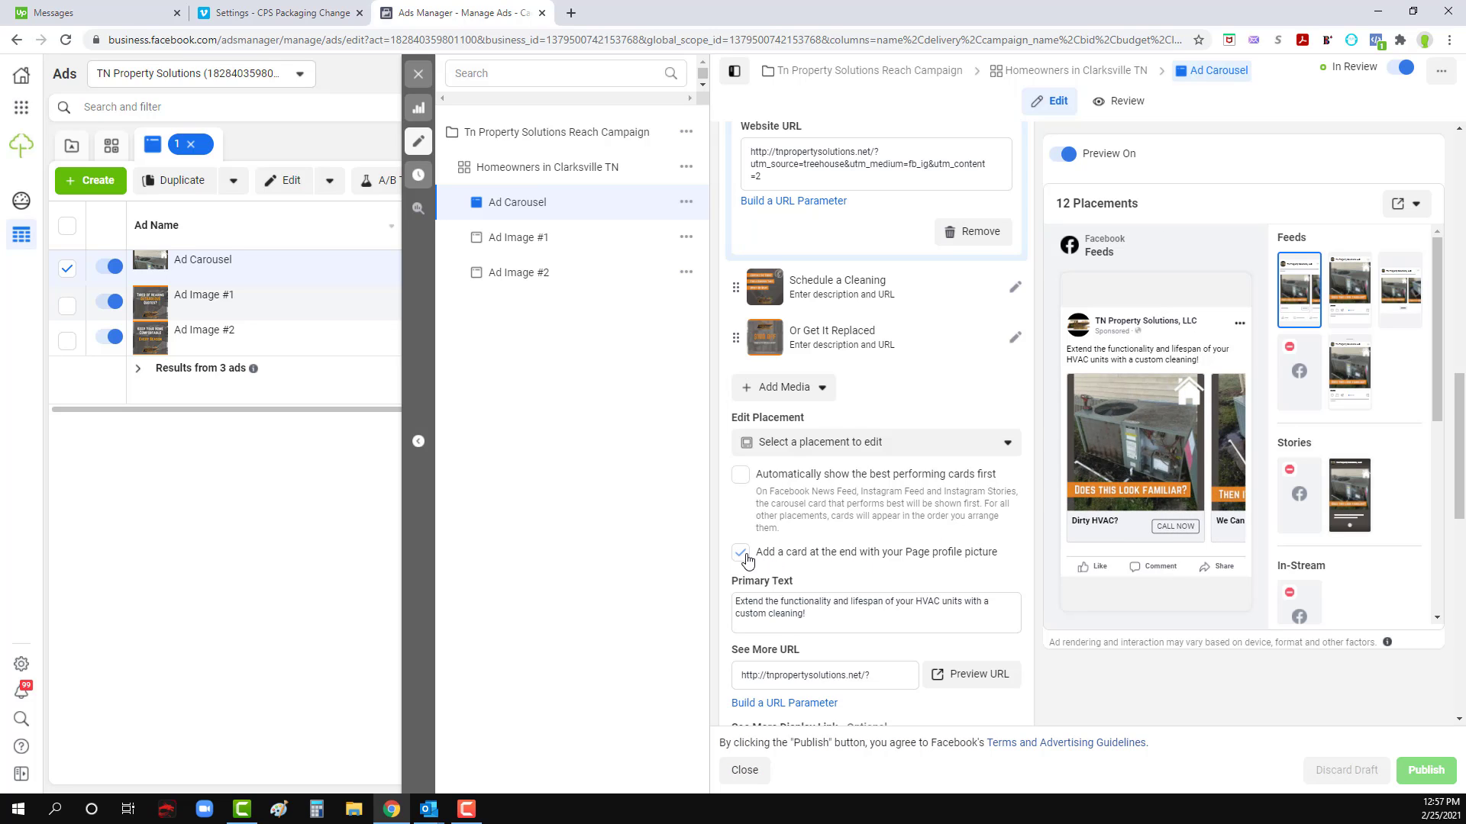
left_click(1230, 475)
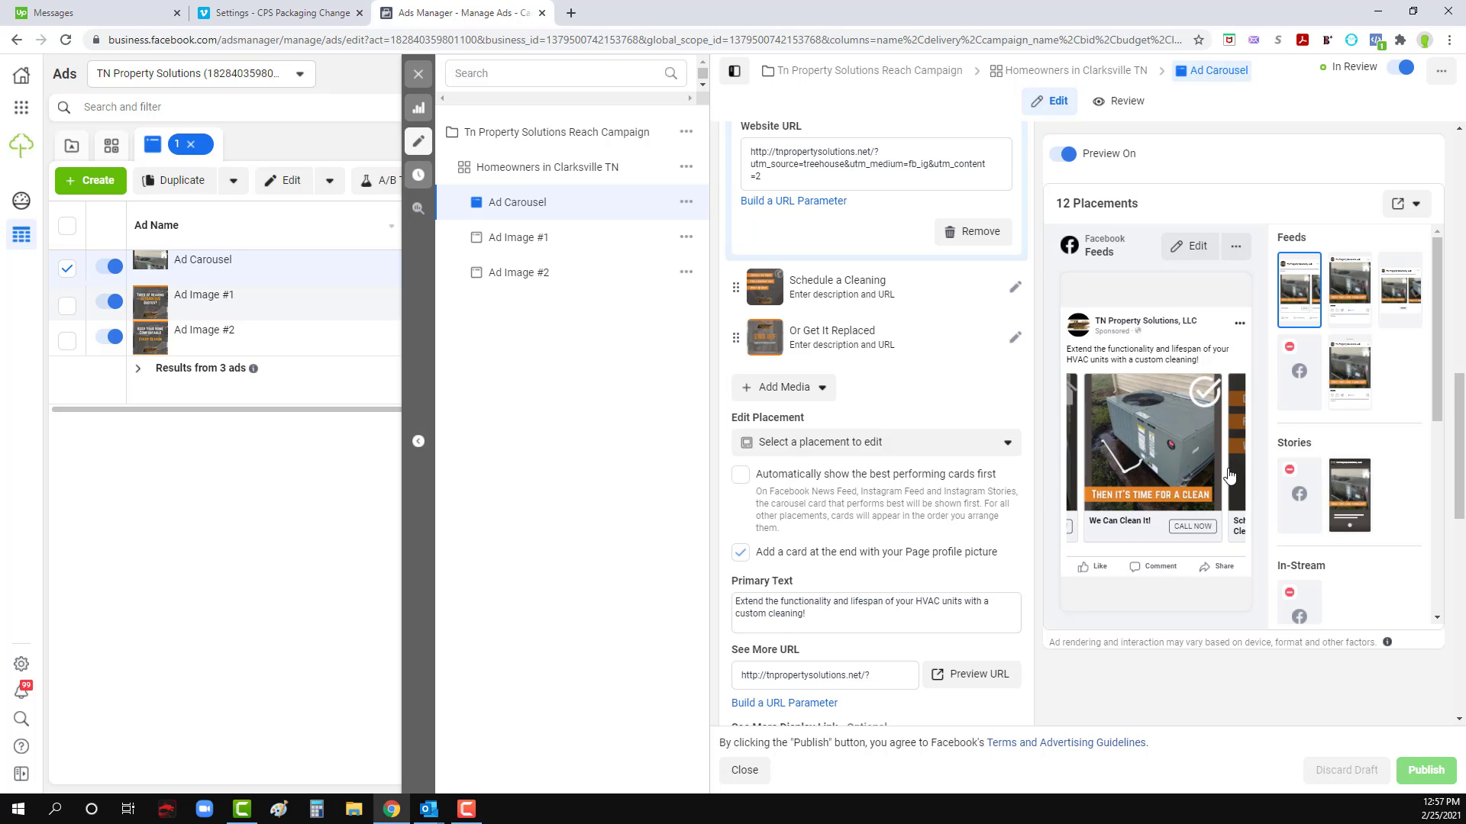
left_click(1230, 474)
left_click(1239, 461)
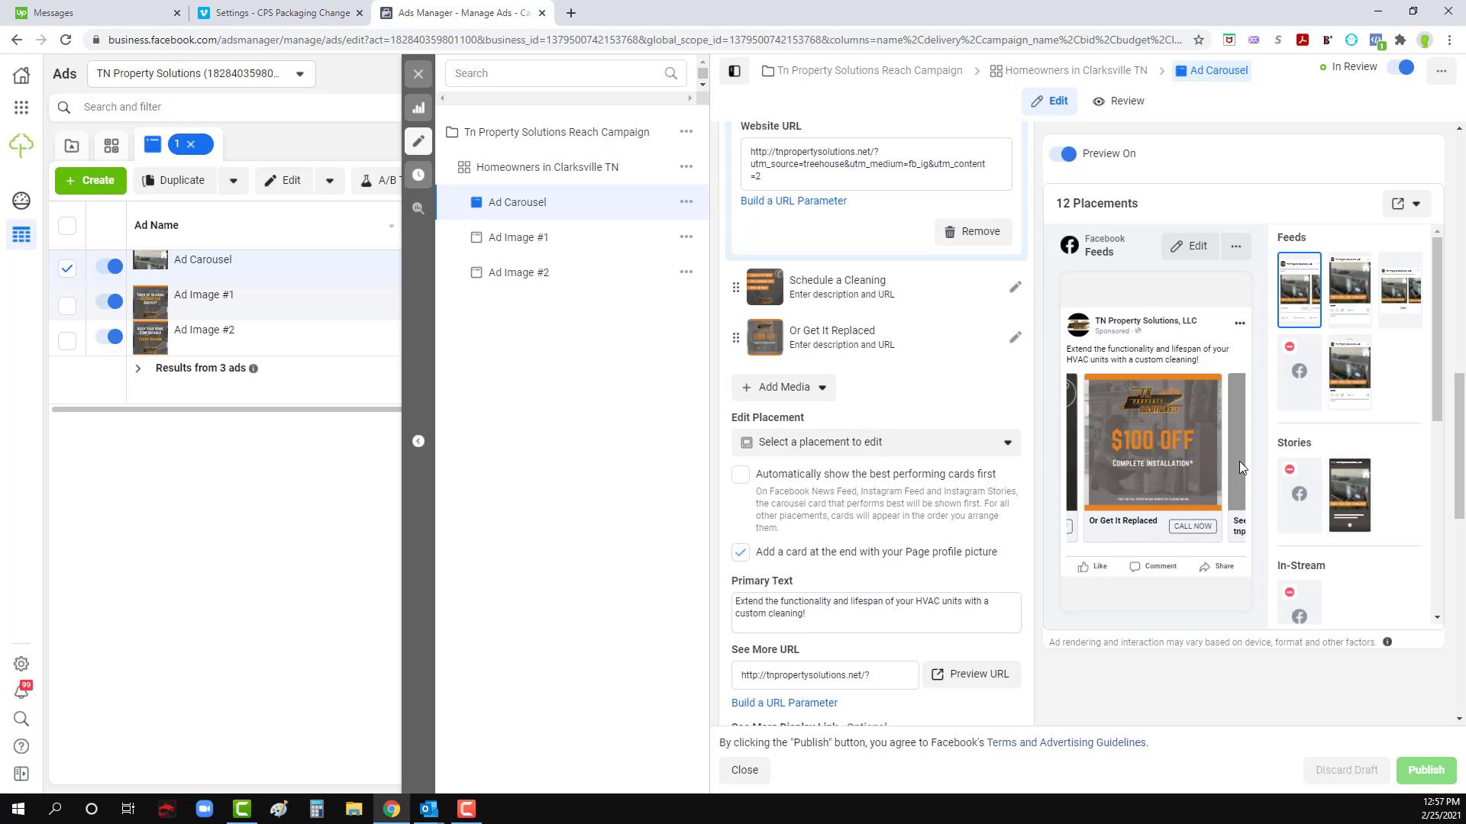
left_click(1239, 461)
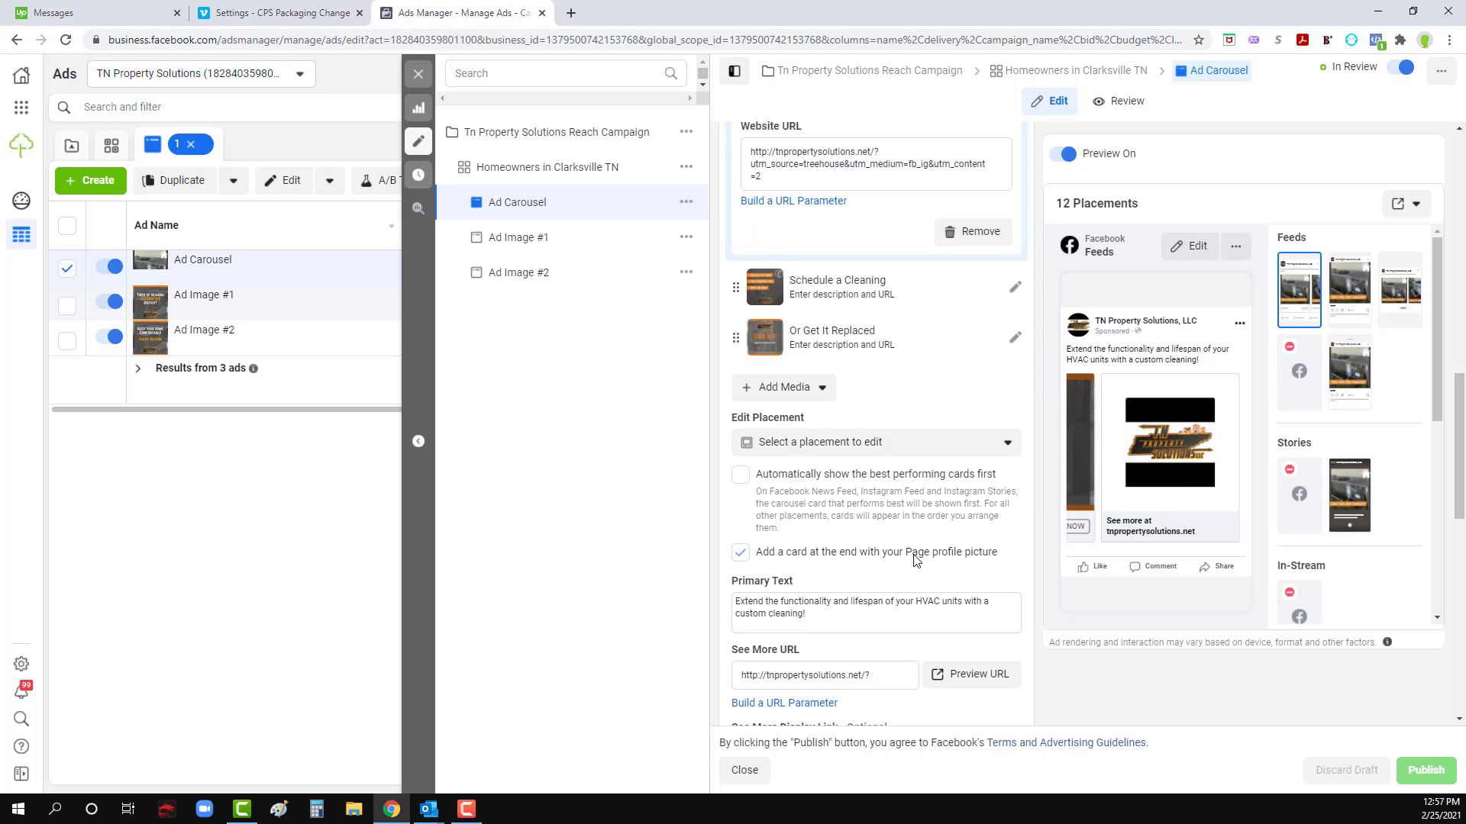
Step: Set the campaign content parameter of the carousel's See More URL to cleaning and apply it
scroll(916, 560, "down", 2)
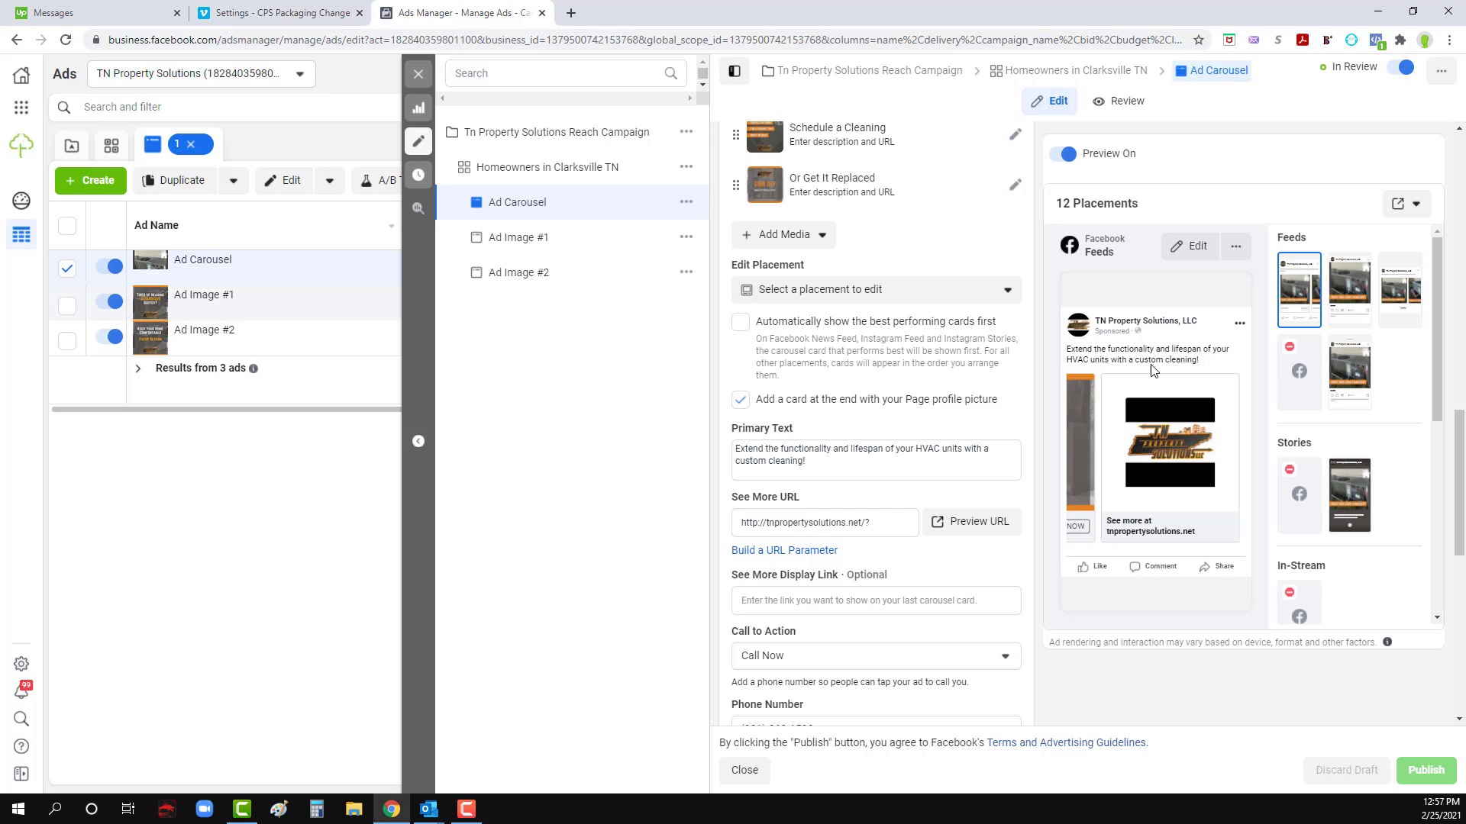
scroll(954, 562, "down", 1)
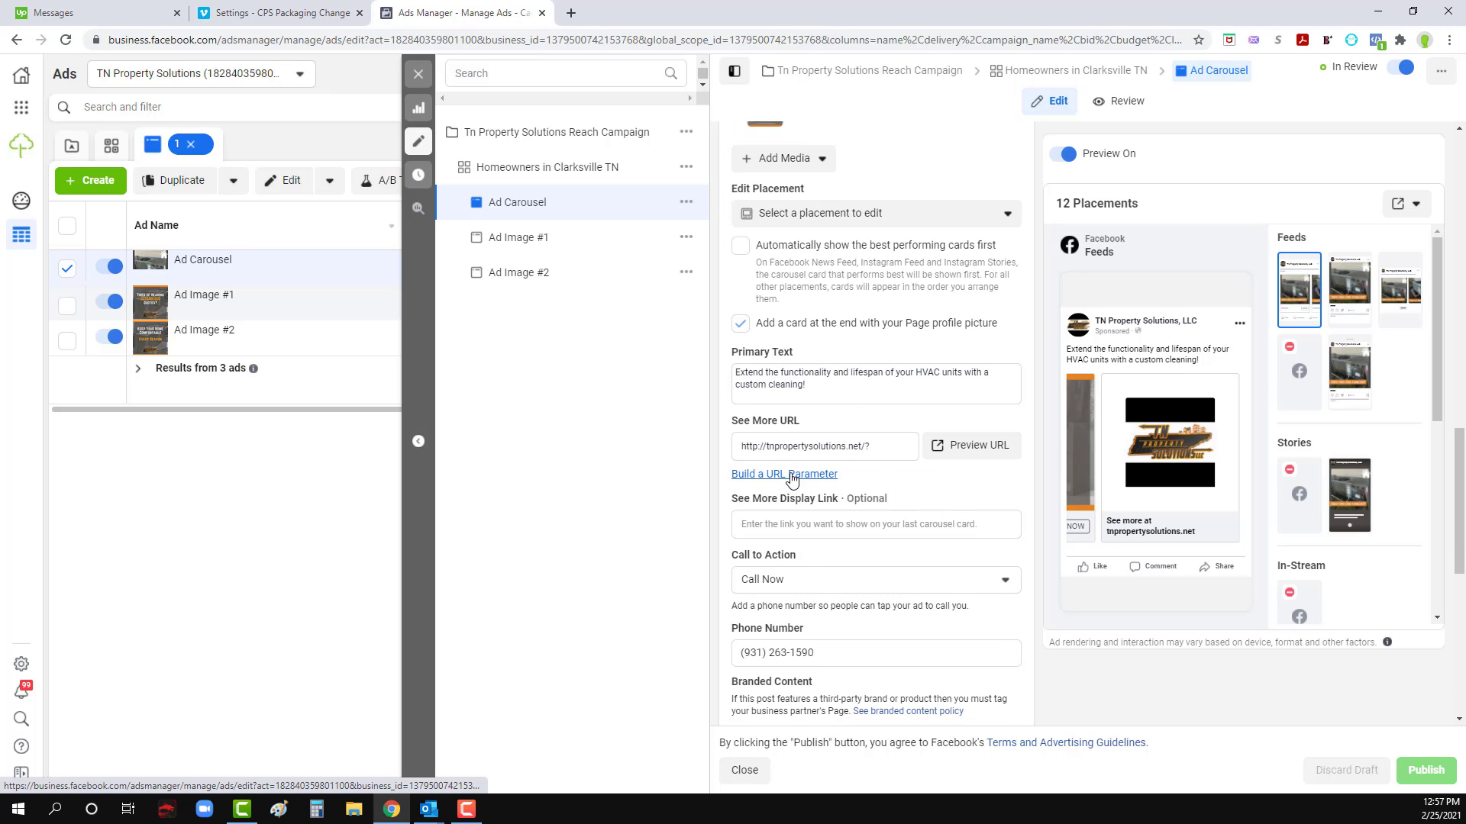
left_click(817, 474)
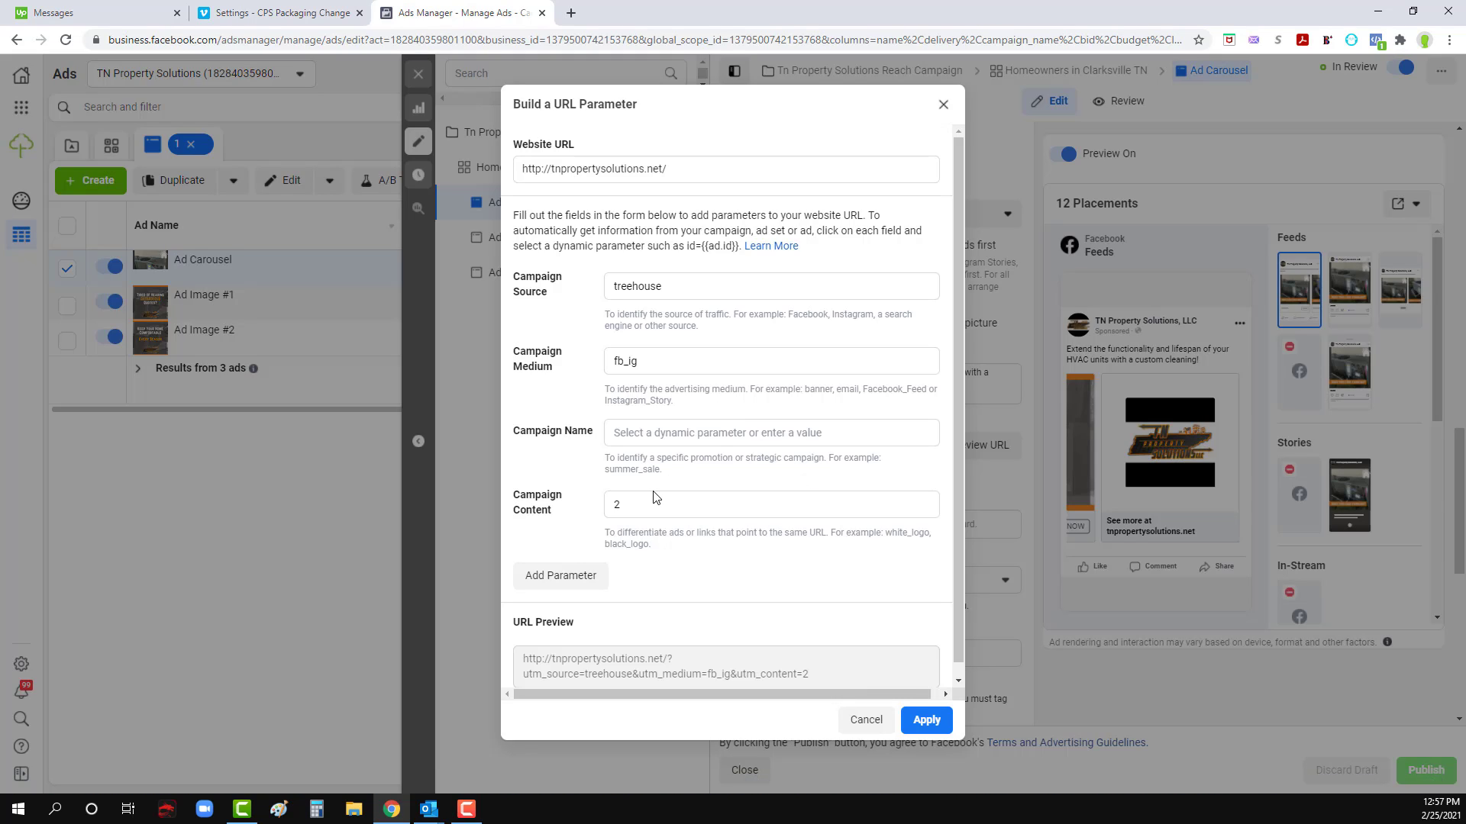
double_click(642, 515)
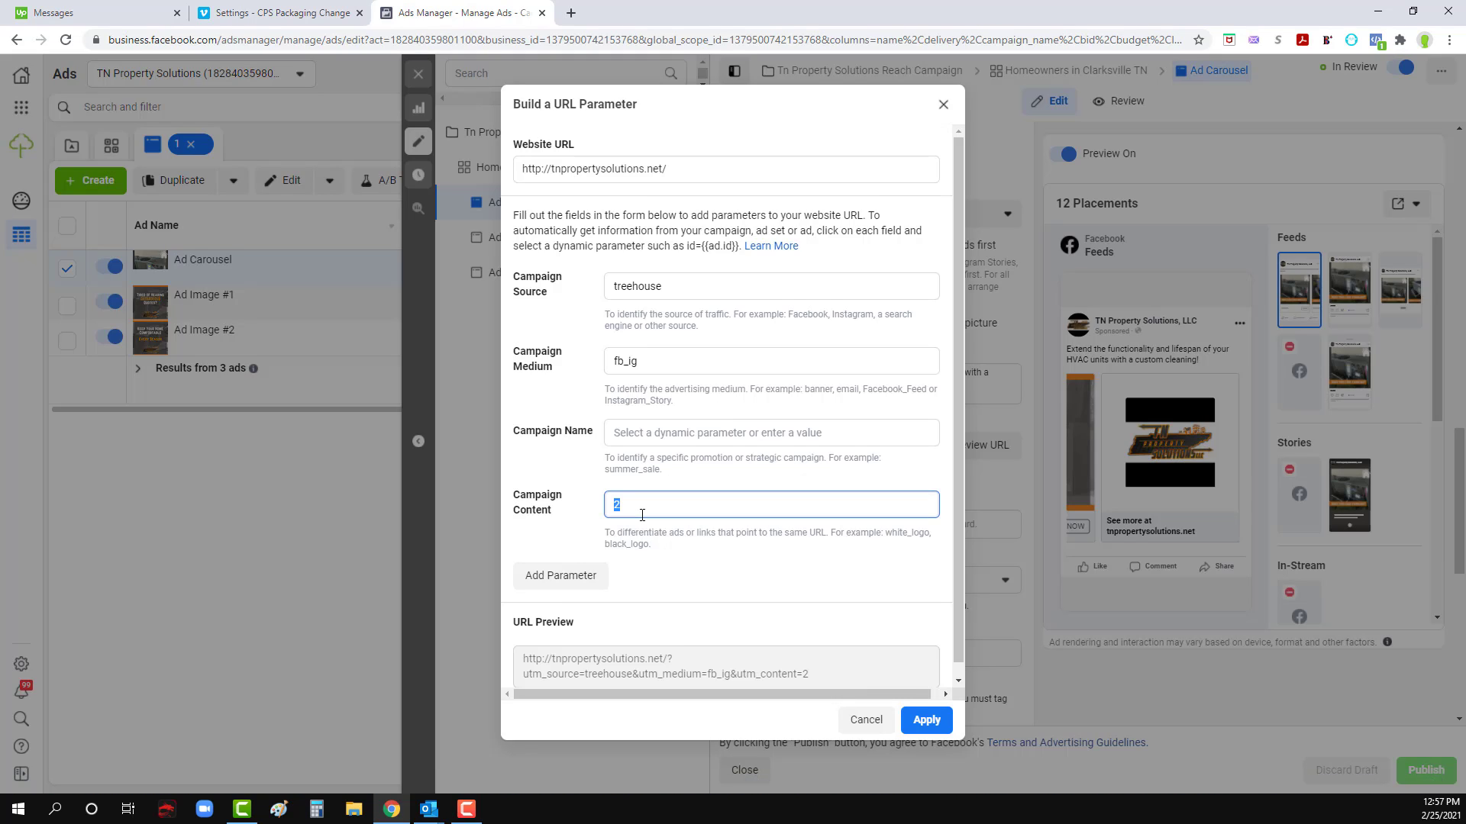
type("cleaning")
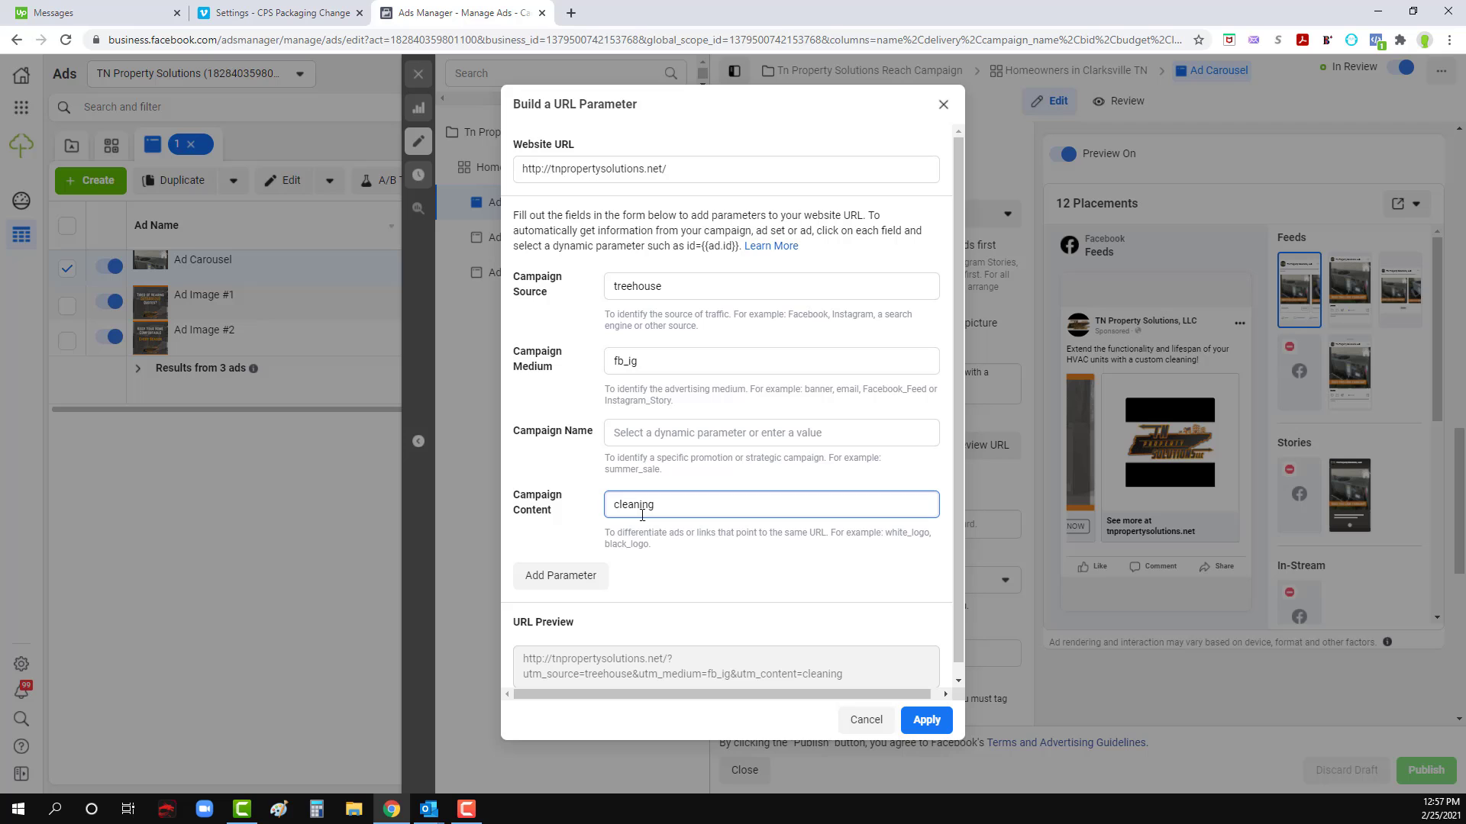
left_click(929, 720)
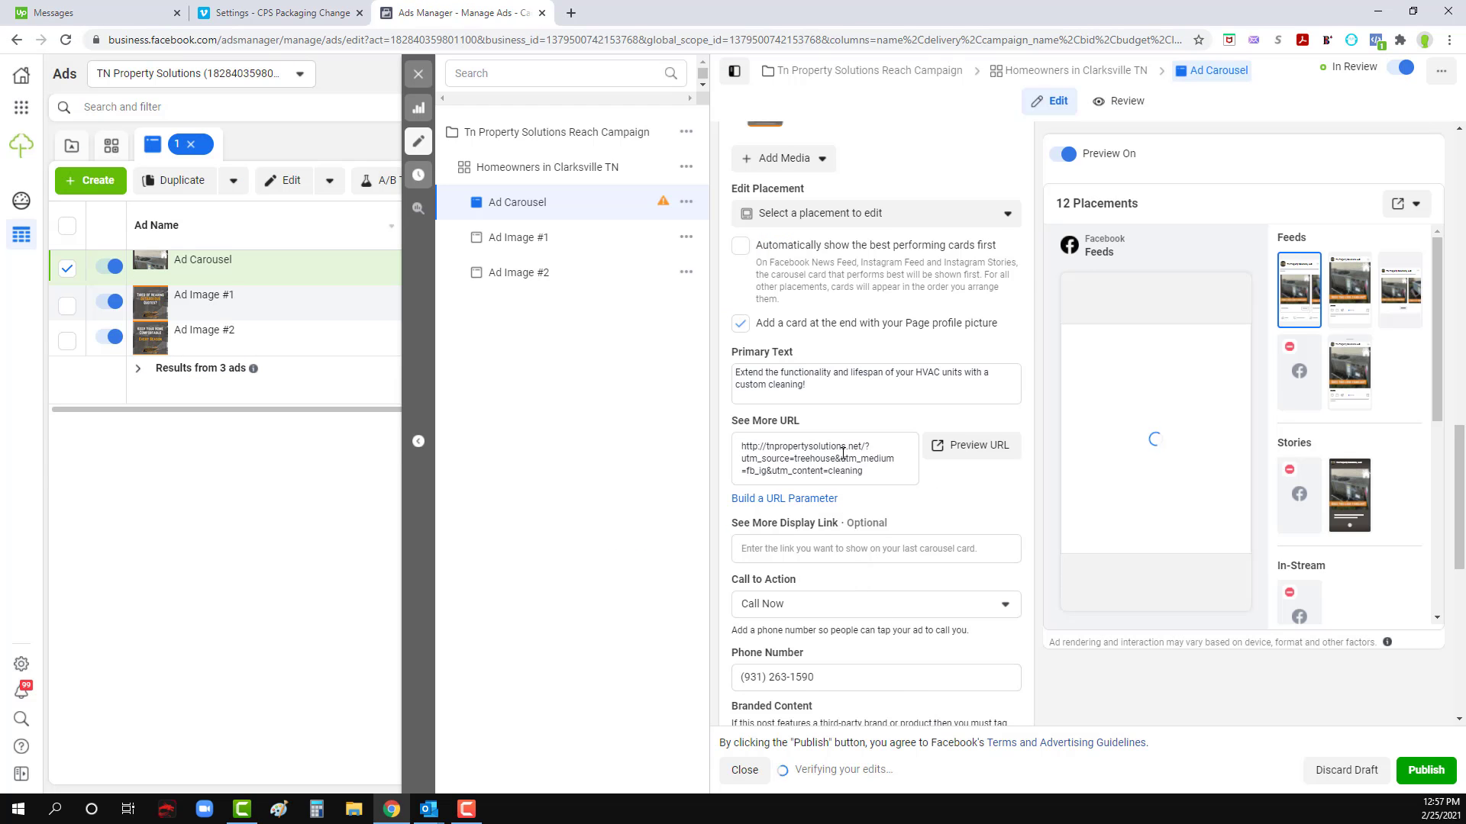
Step: Check the "Dirty HVAC?" card's website URL and set utm_content to cleaning in the "We Can Clean It!" card's website URL
scroll(844, 488, "up", 5)
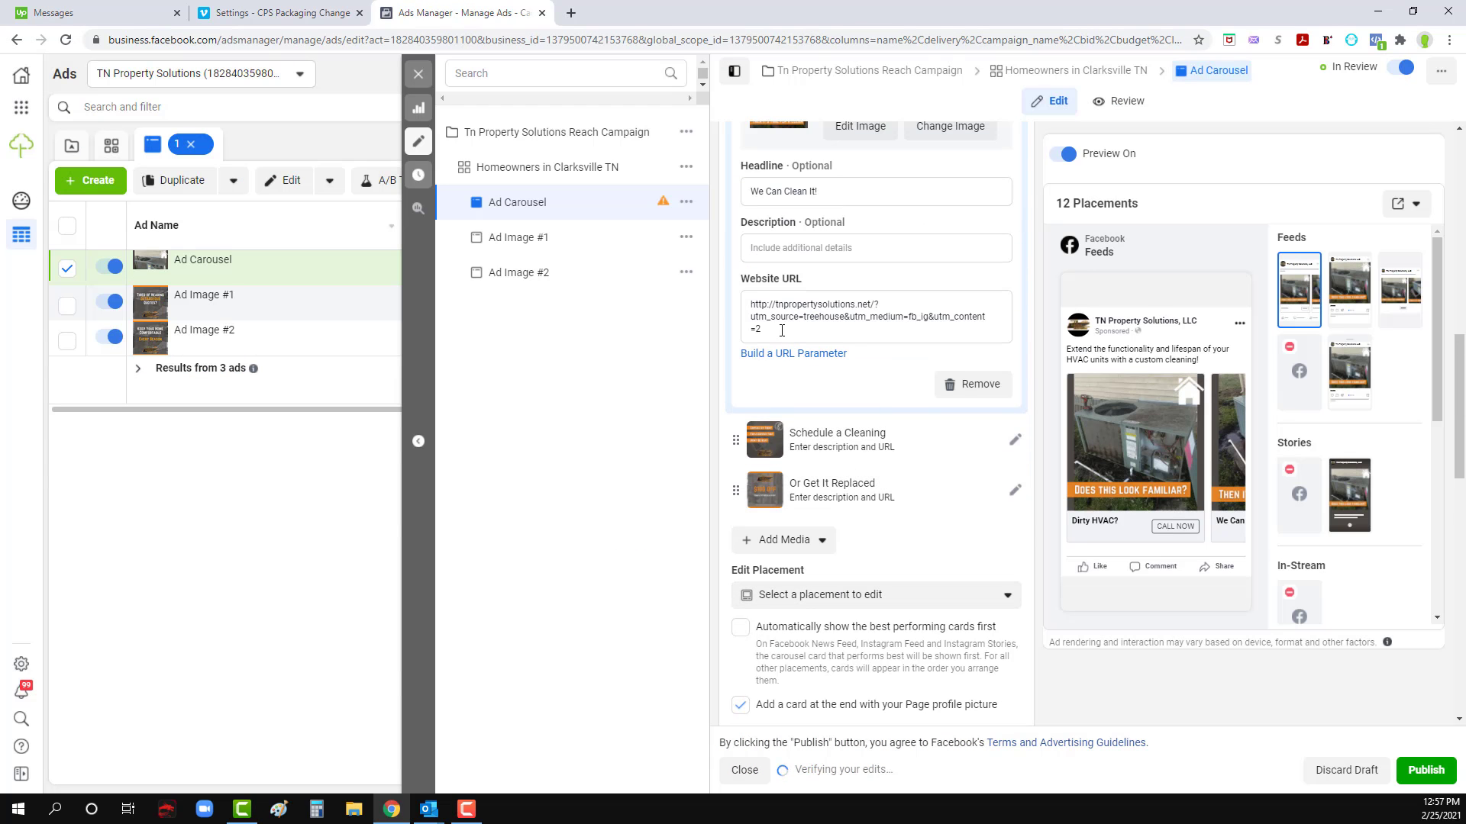
scroll(781, 330, "up", 3)
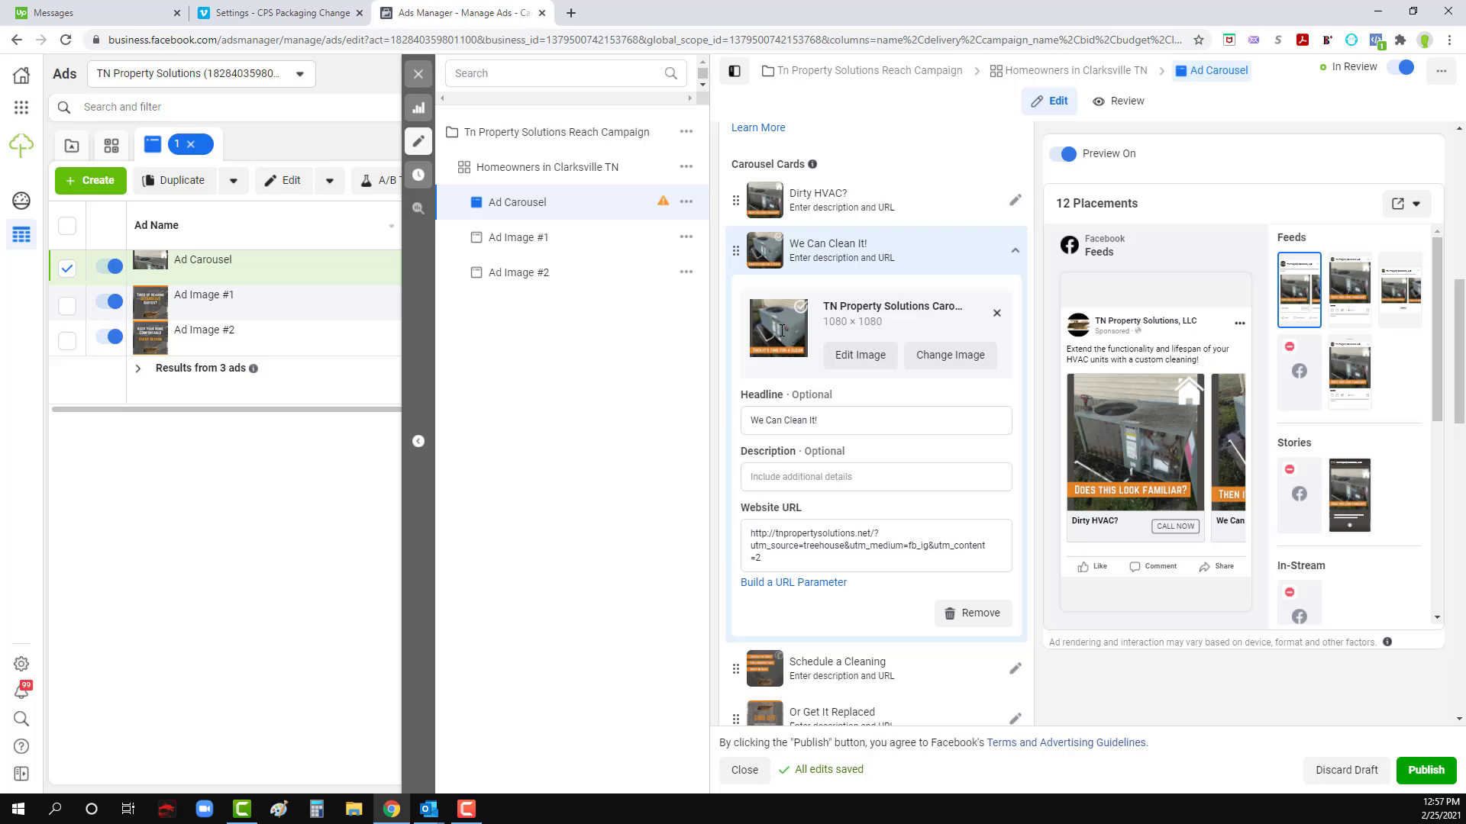
left_click(1016, 204)
scroll(989, 501, "down", 3)
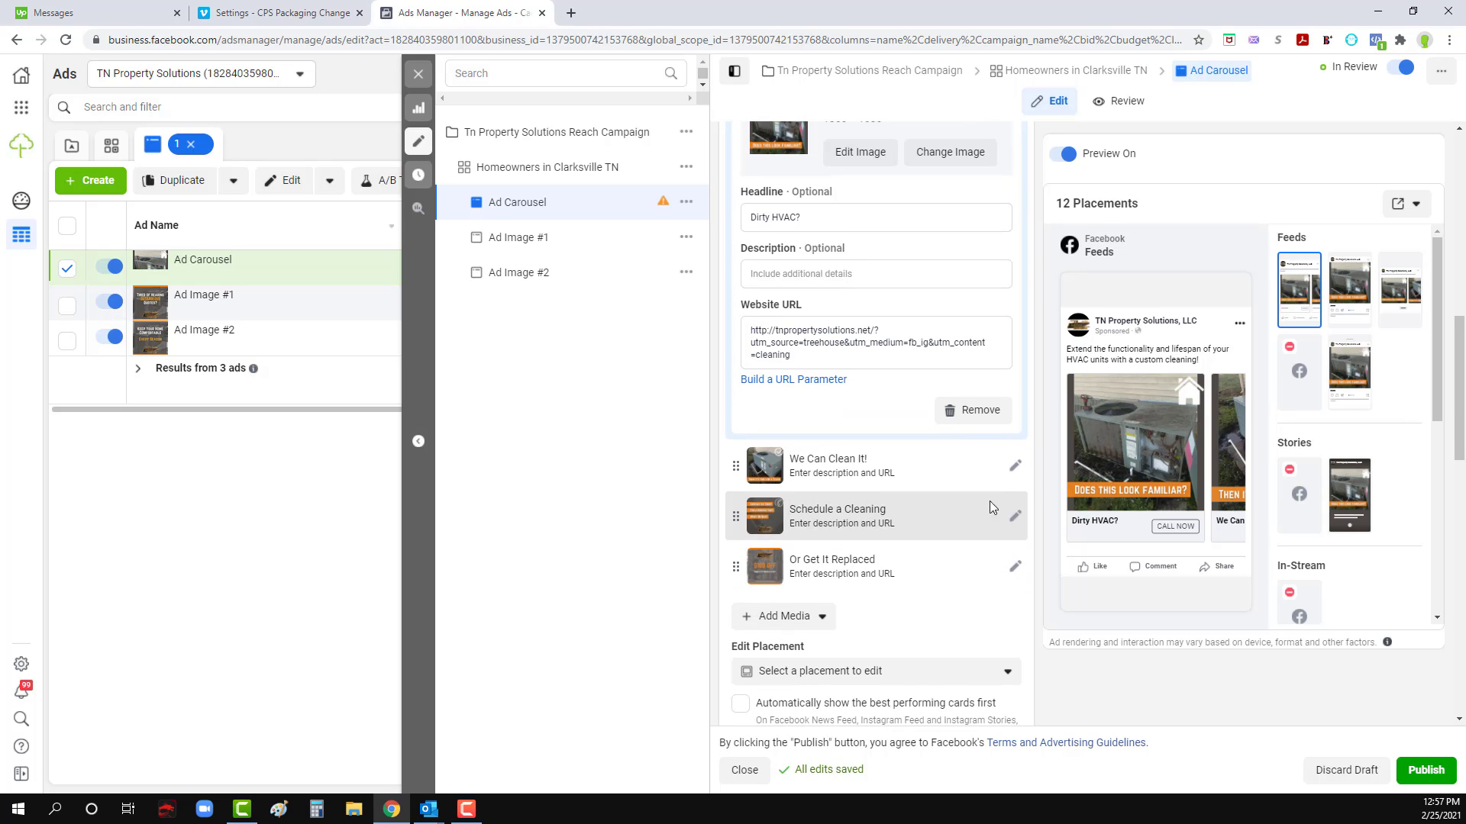
left_click(1016, 473)
left_click_drag(764, 408, 756, 409)
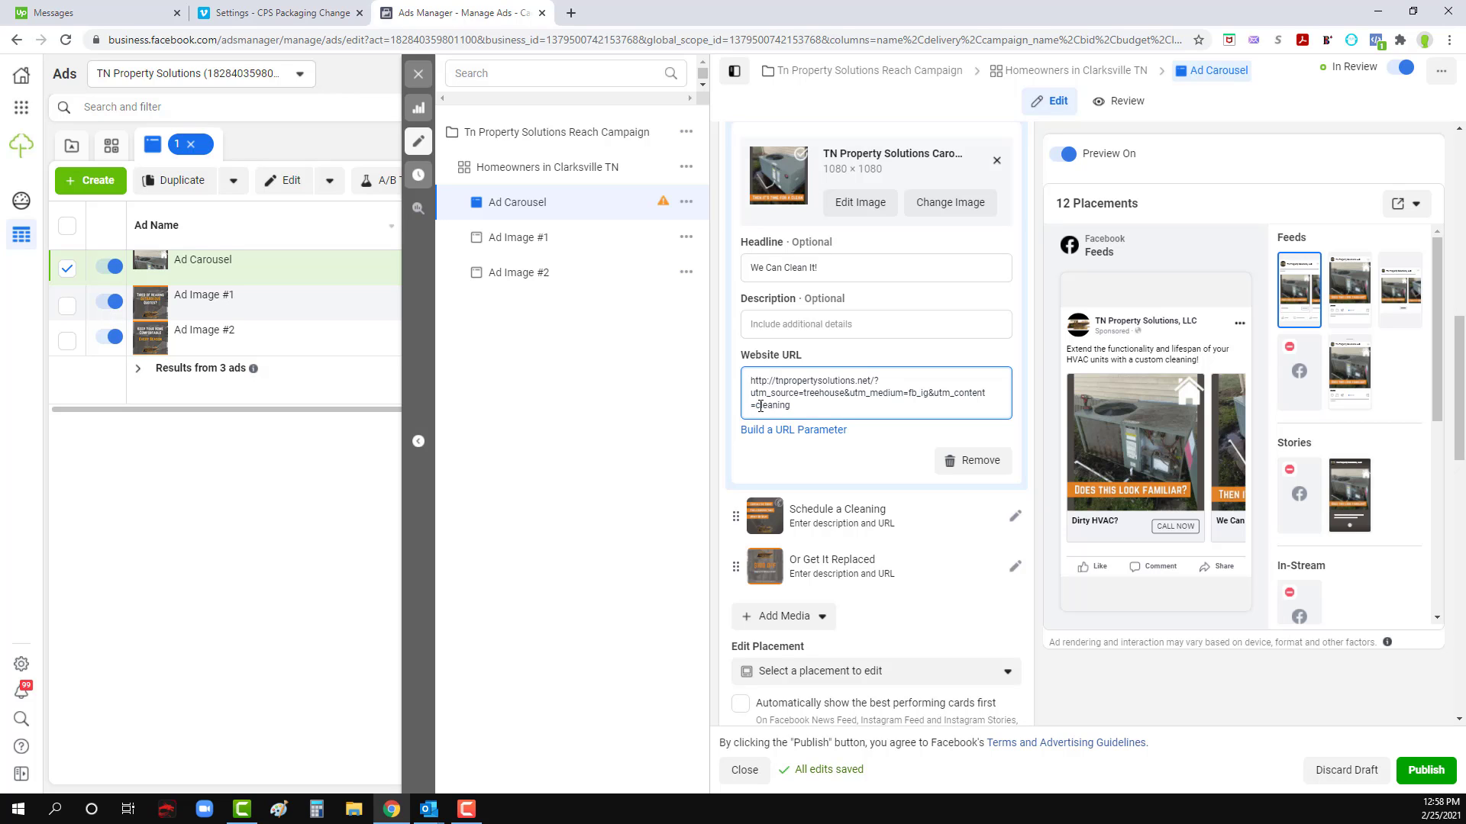
left_click(908, 476)
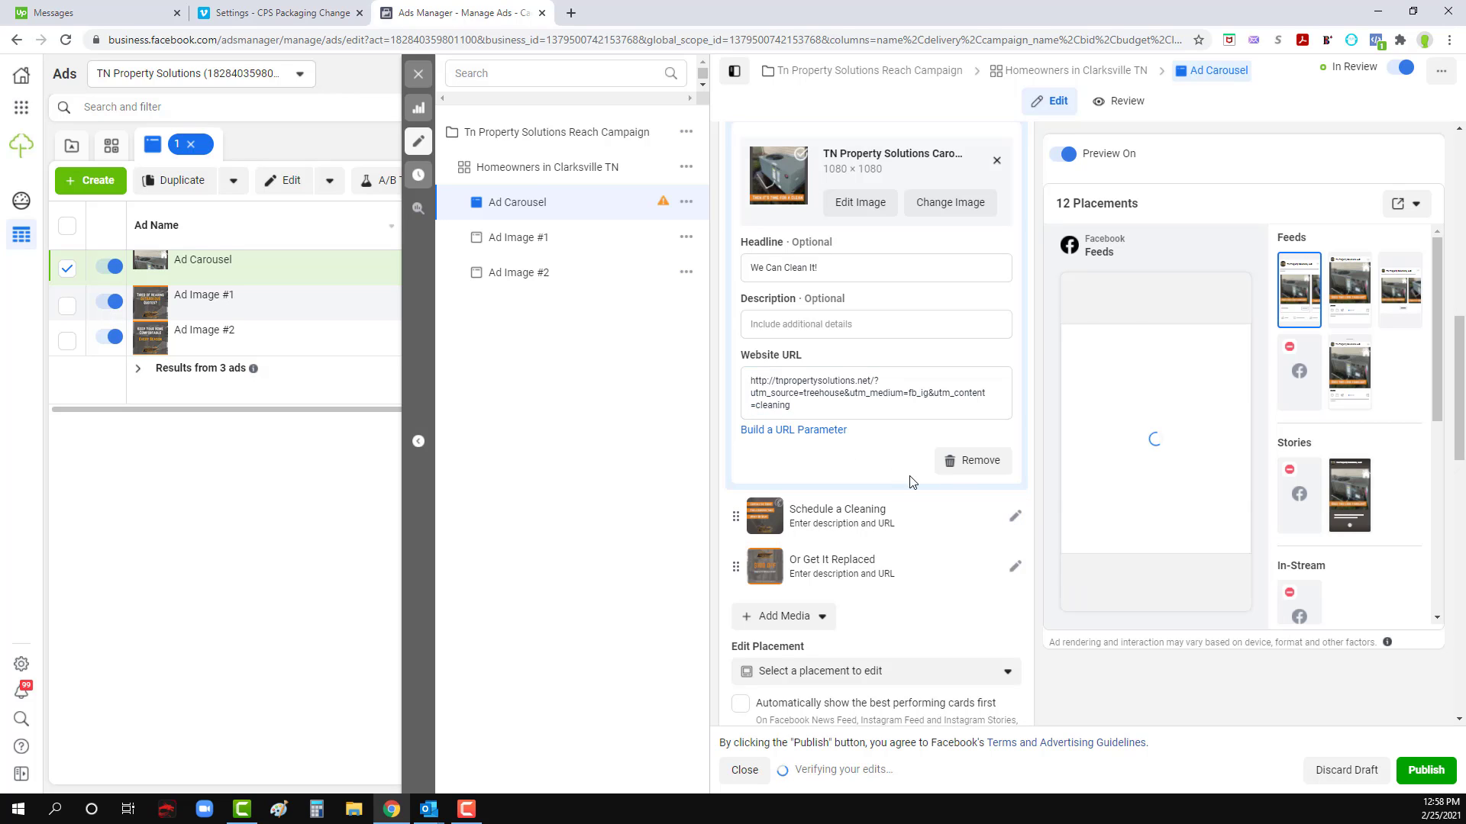
Step: Set utm_content to cleaning in the website URLs of the "Schedule a Cleaning" and "Or Get It Replaced" cards
left_click(1016, 521)
left_click_drag(763, 457, 756, 457)
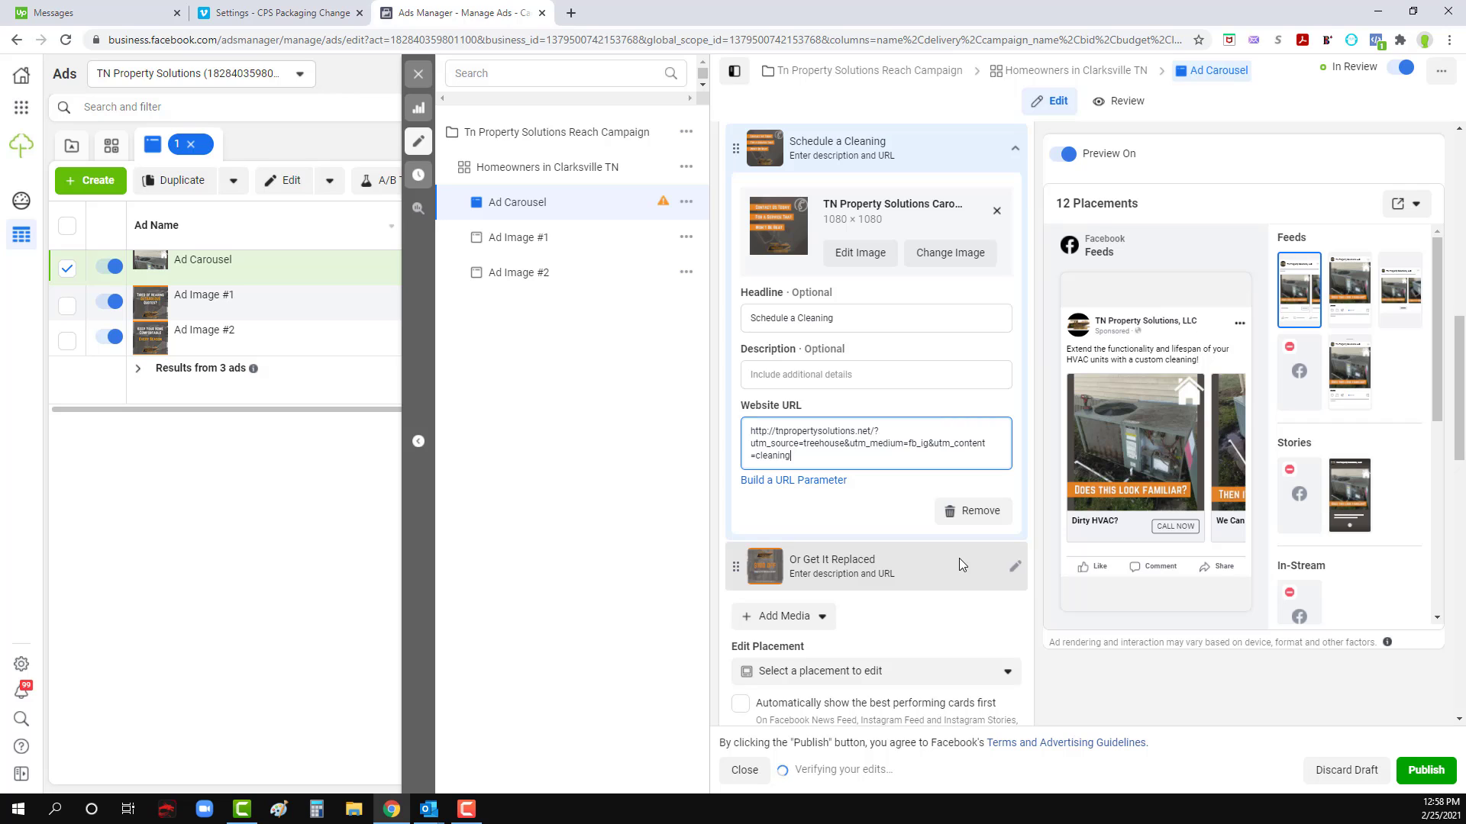
left_click(1017, 570)
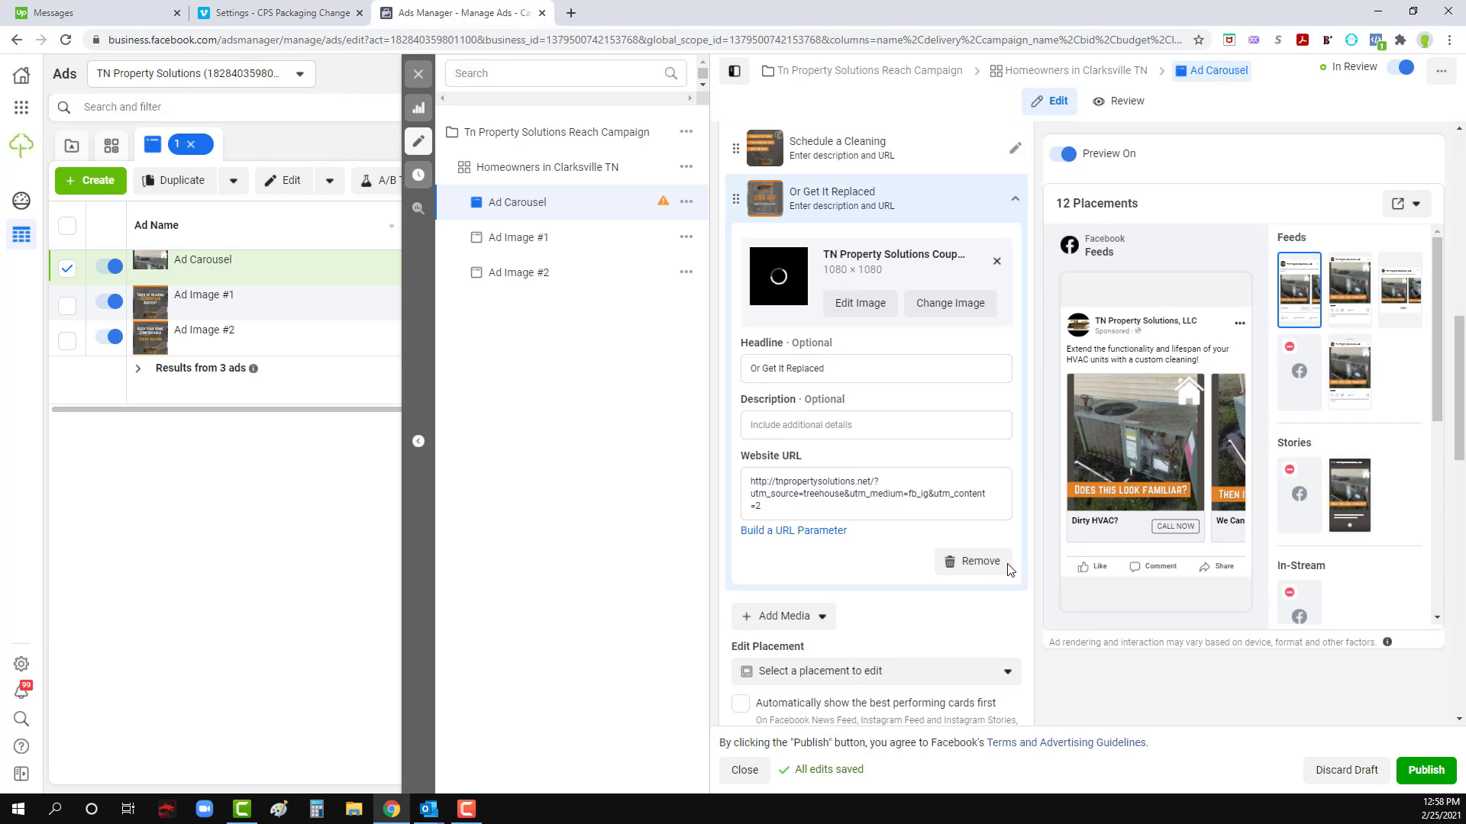
left_click(761, 508)
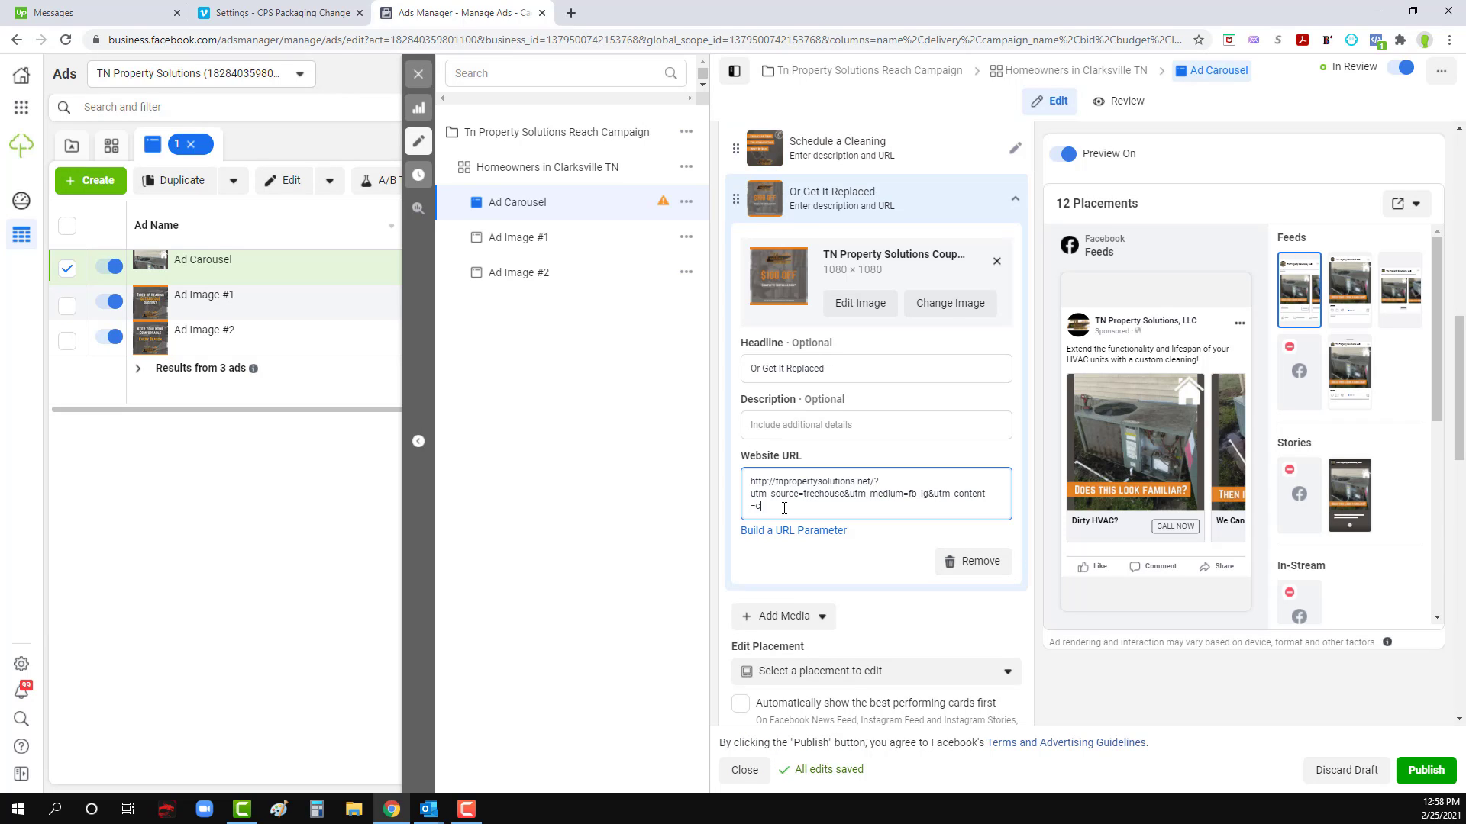
type("eaning")
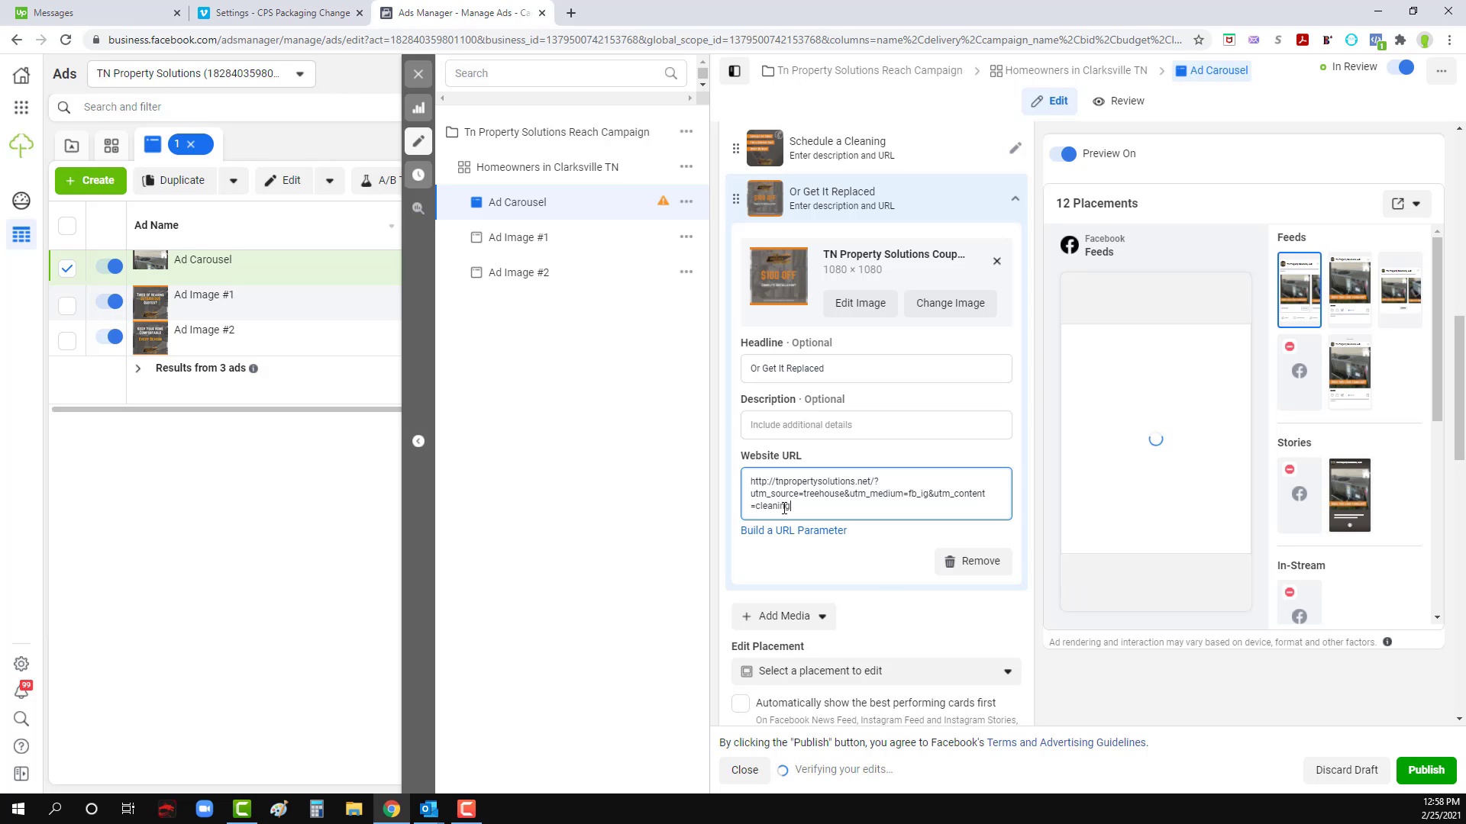
left_click(888, 569)
Step: Review the Ad Carousel's remaining creative and tracking settings, publish its edits and close the ad editor
scroll(888, 565, "down", 2)
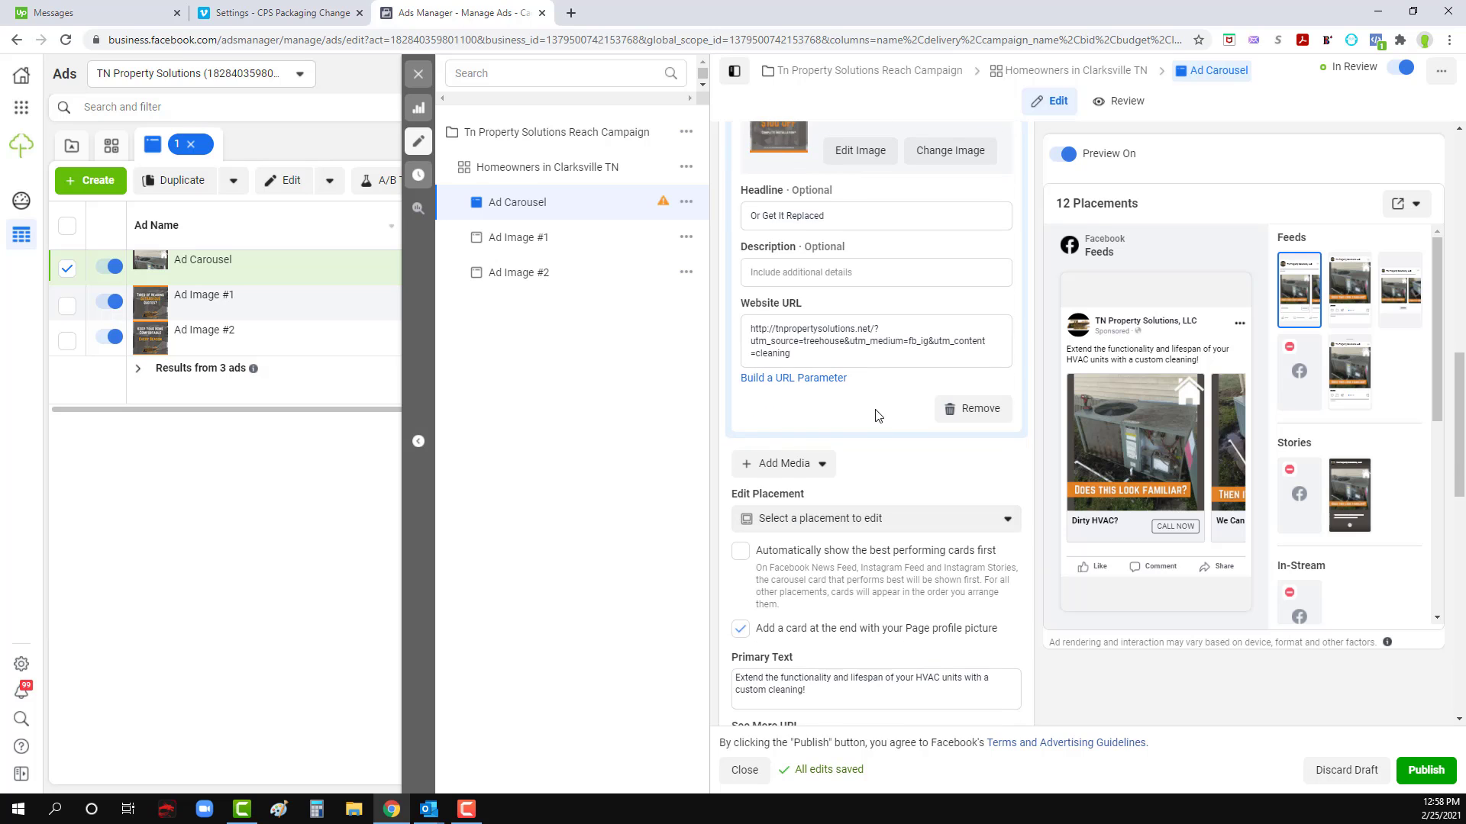
scroll(828, 345, "up", 2)
scroll(847, 428, "down", 7)
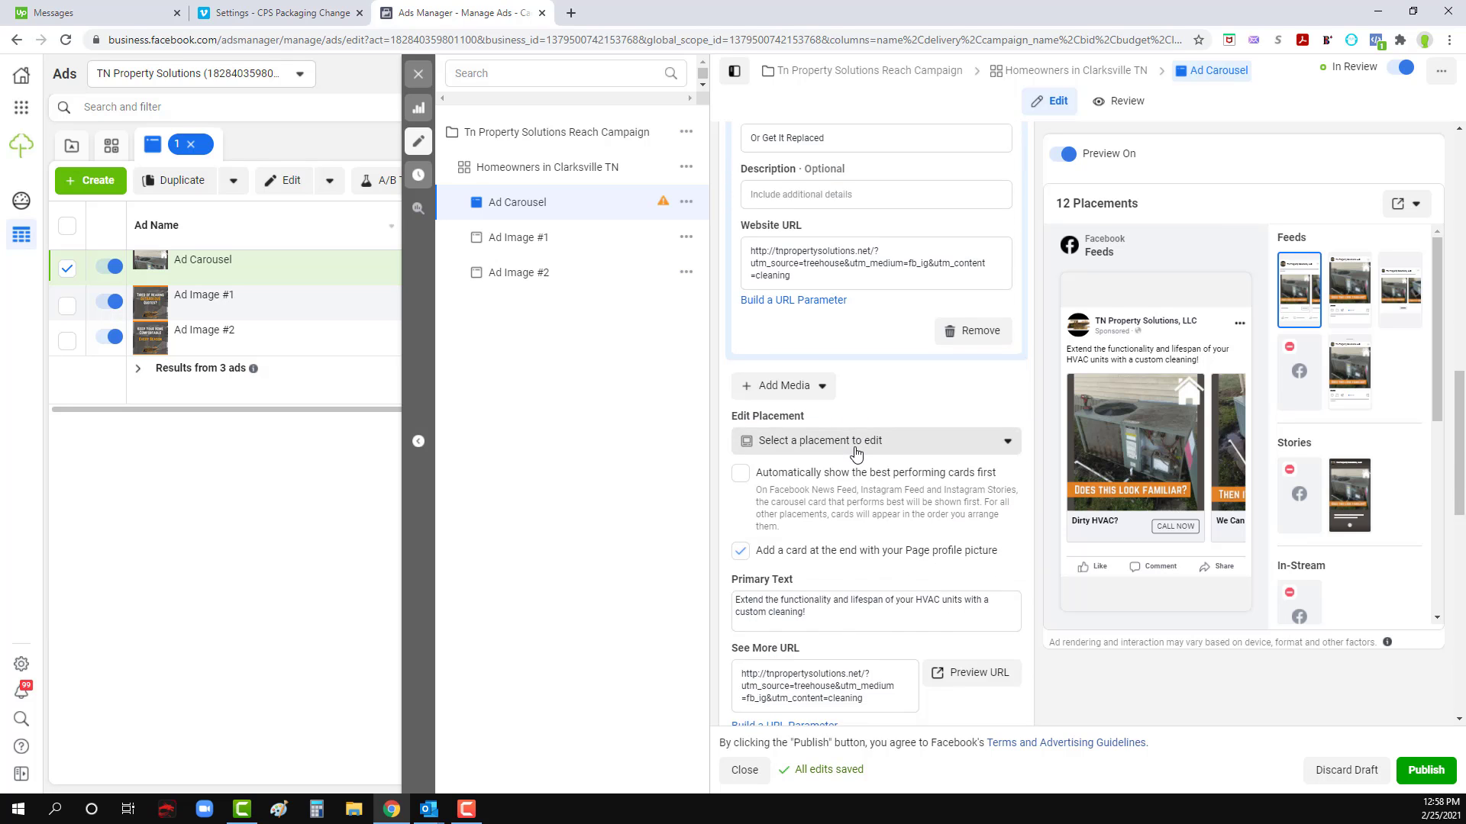
scroll(799, 432, "down", 1)
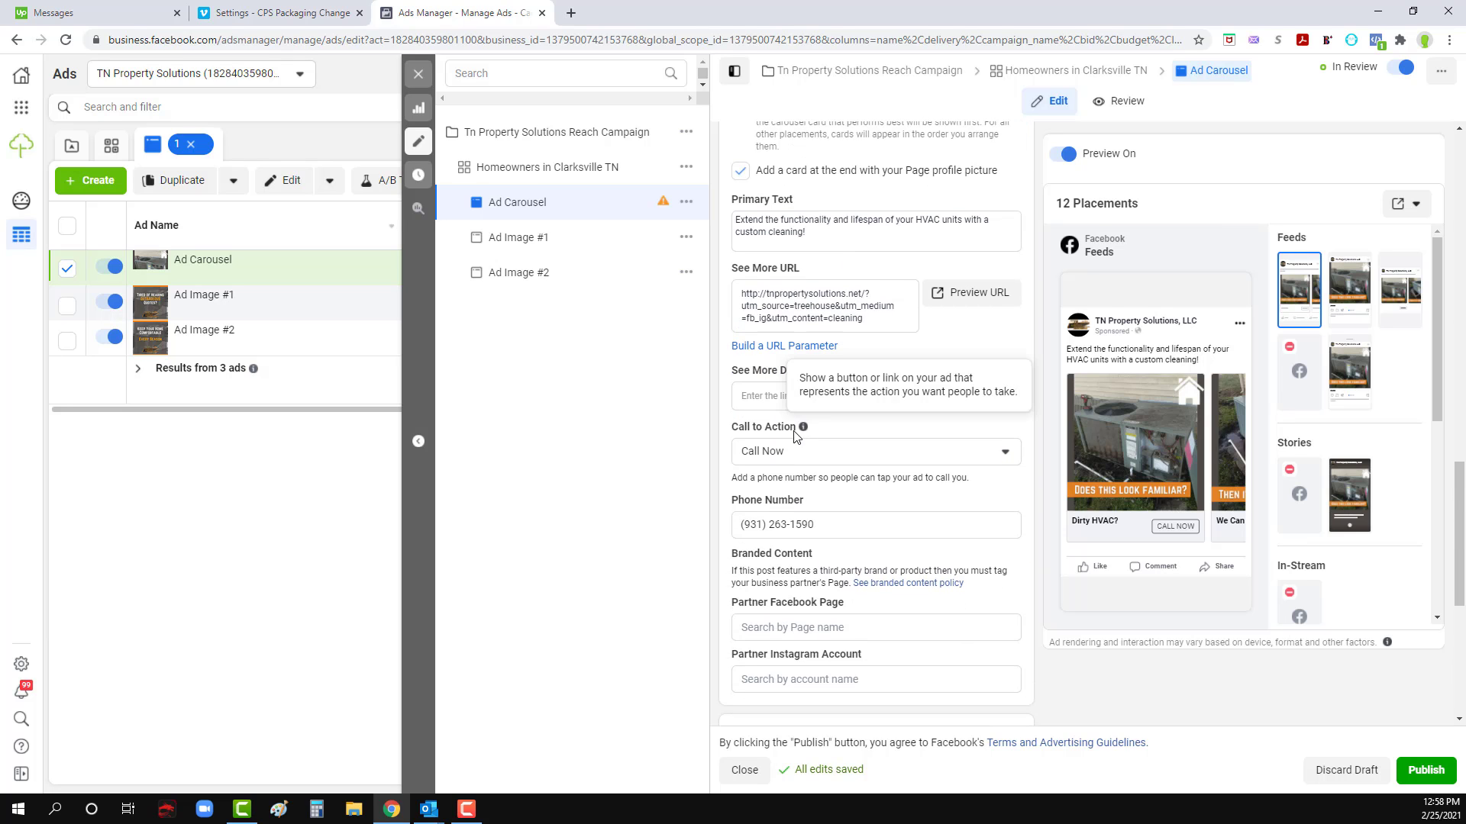
scroll(765, 532, "down", 4)
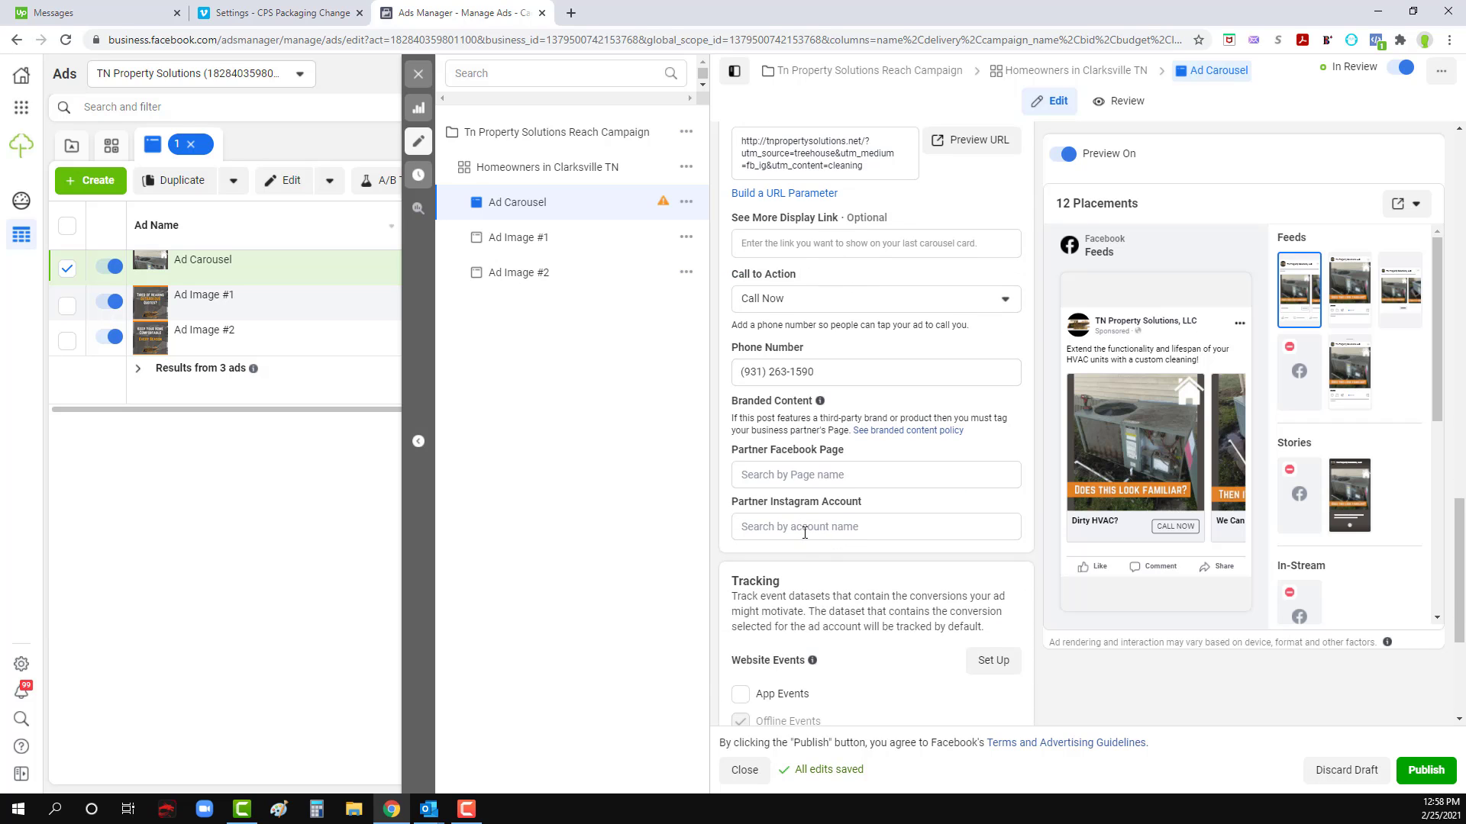
scroll(805, 532, "down", 2)
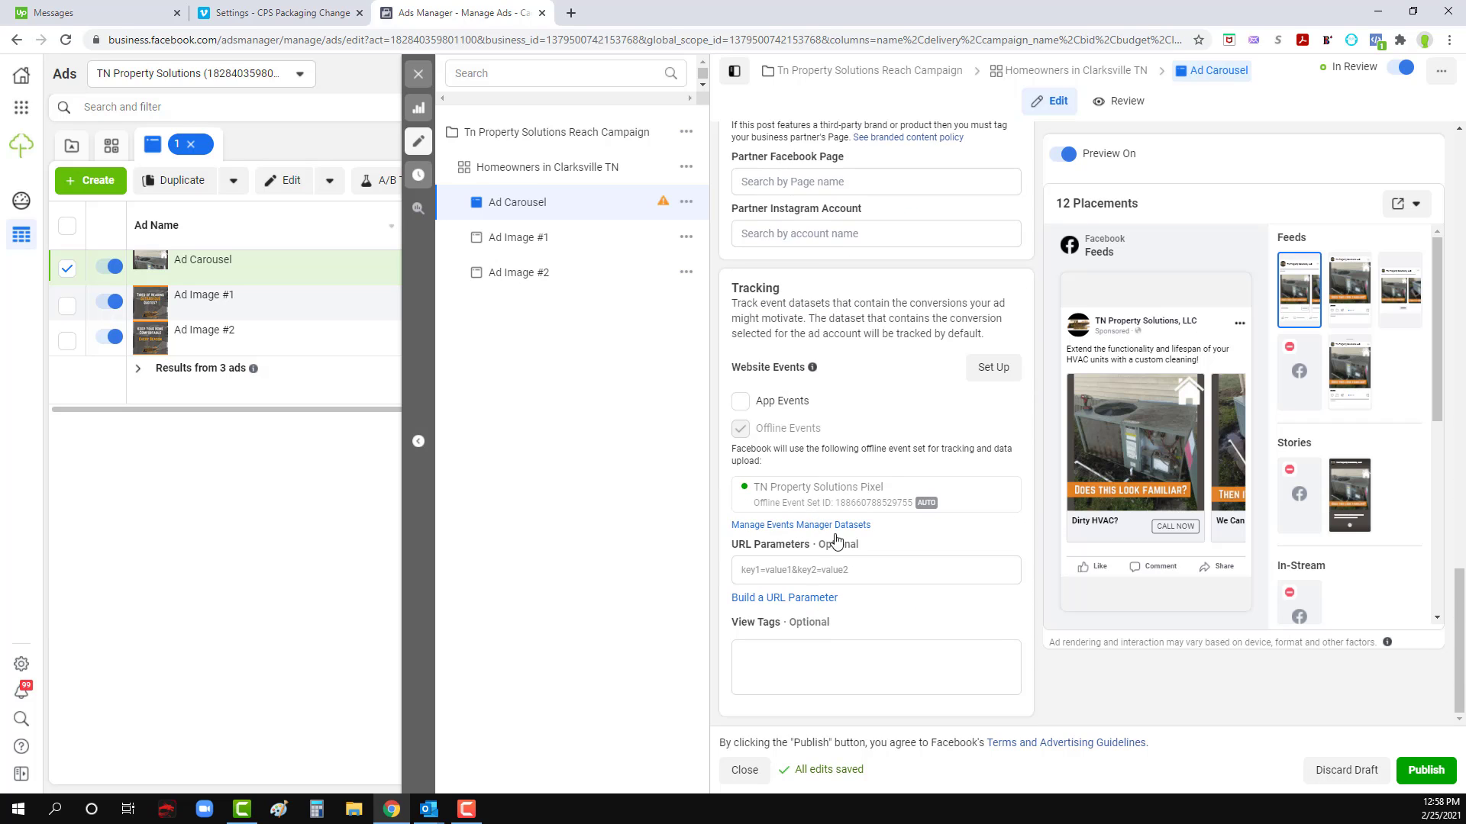
left_click(1427, 773)
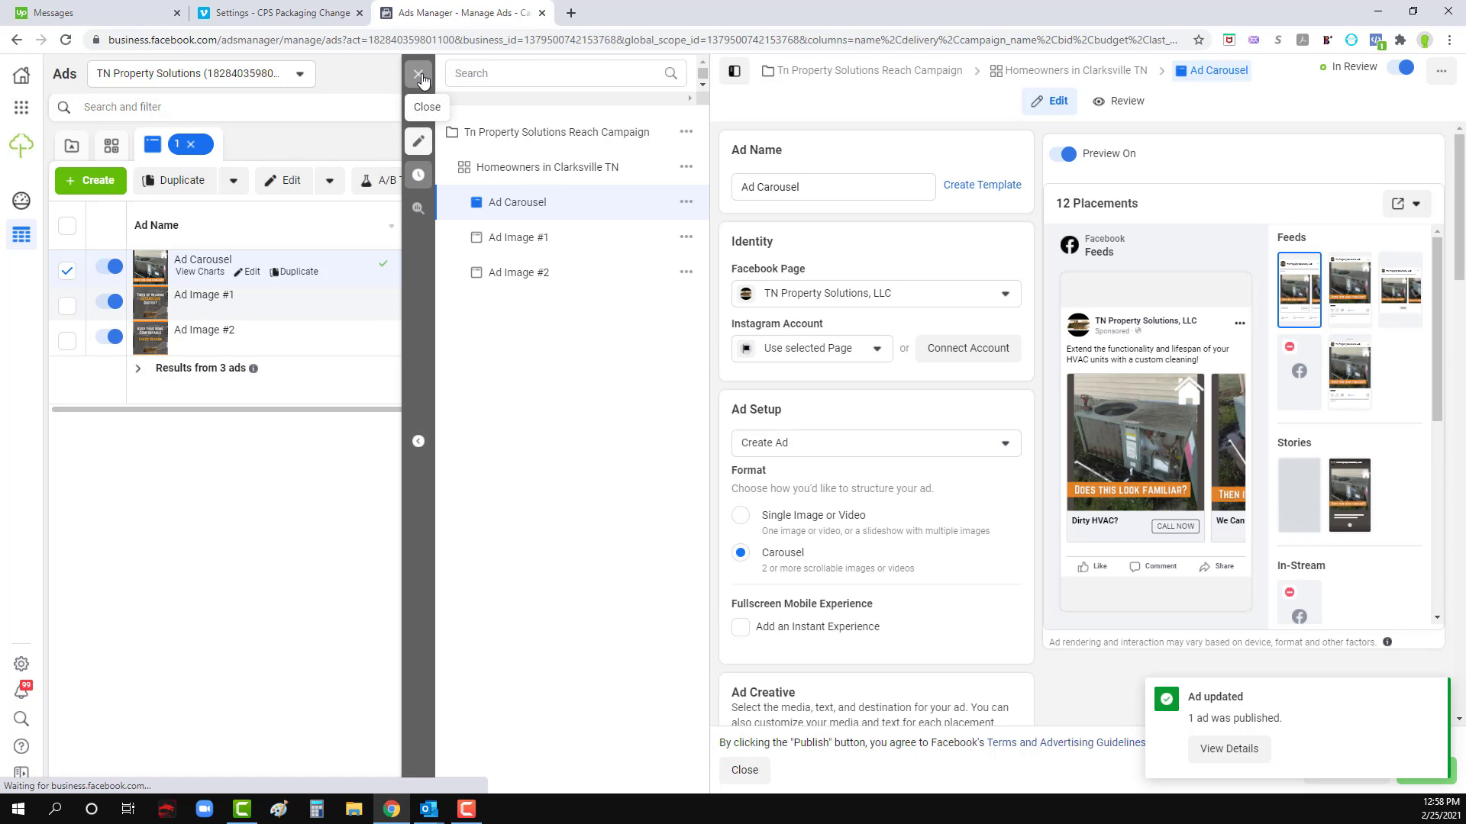
left_click(418, 74)
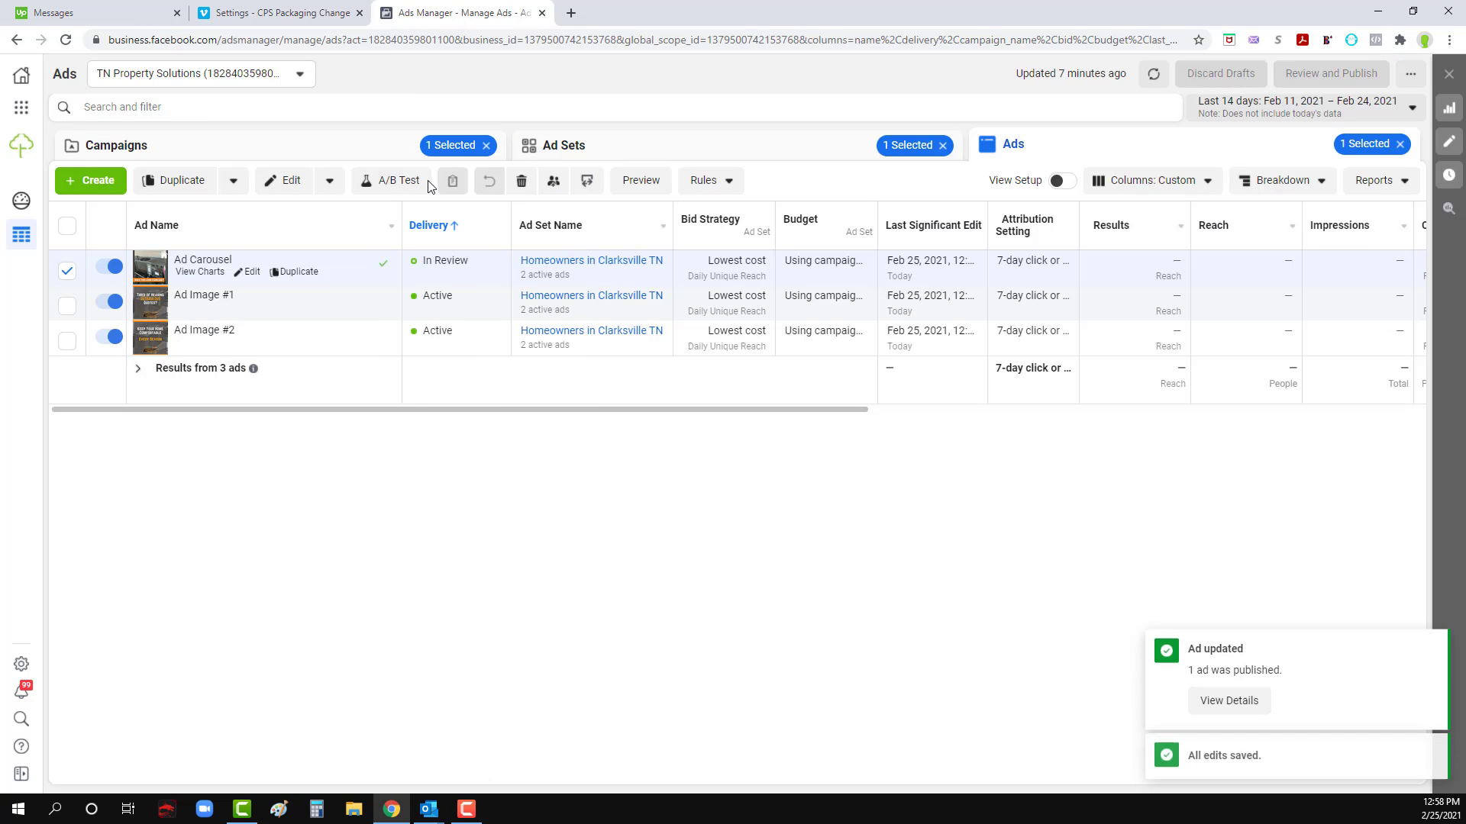
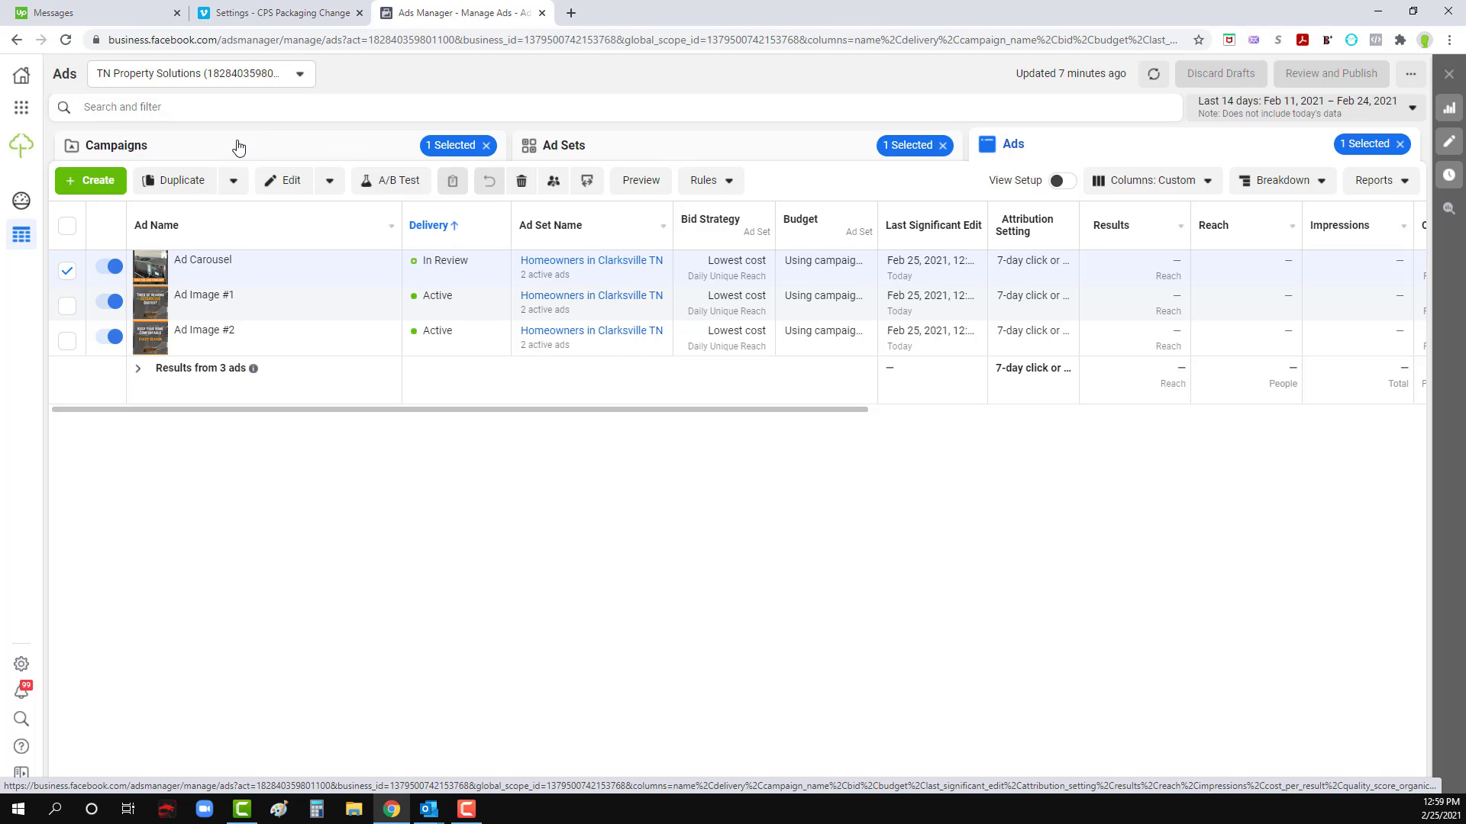
Step: Compare the campaign's ad set level with its ads level, ending on the list of ads
left_click(565, 153)
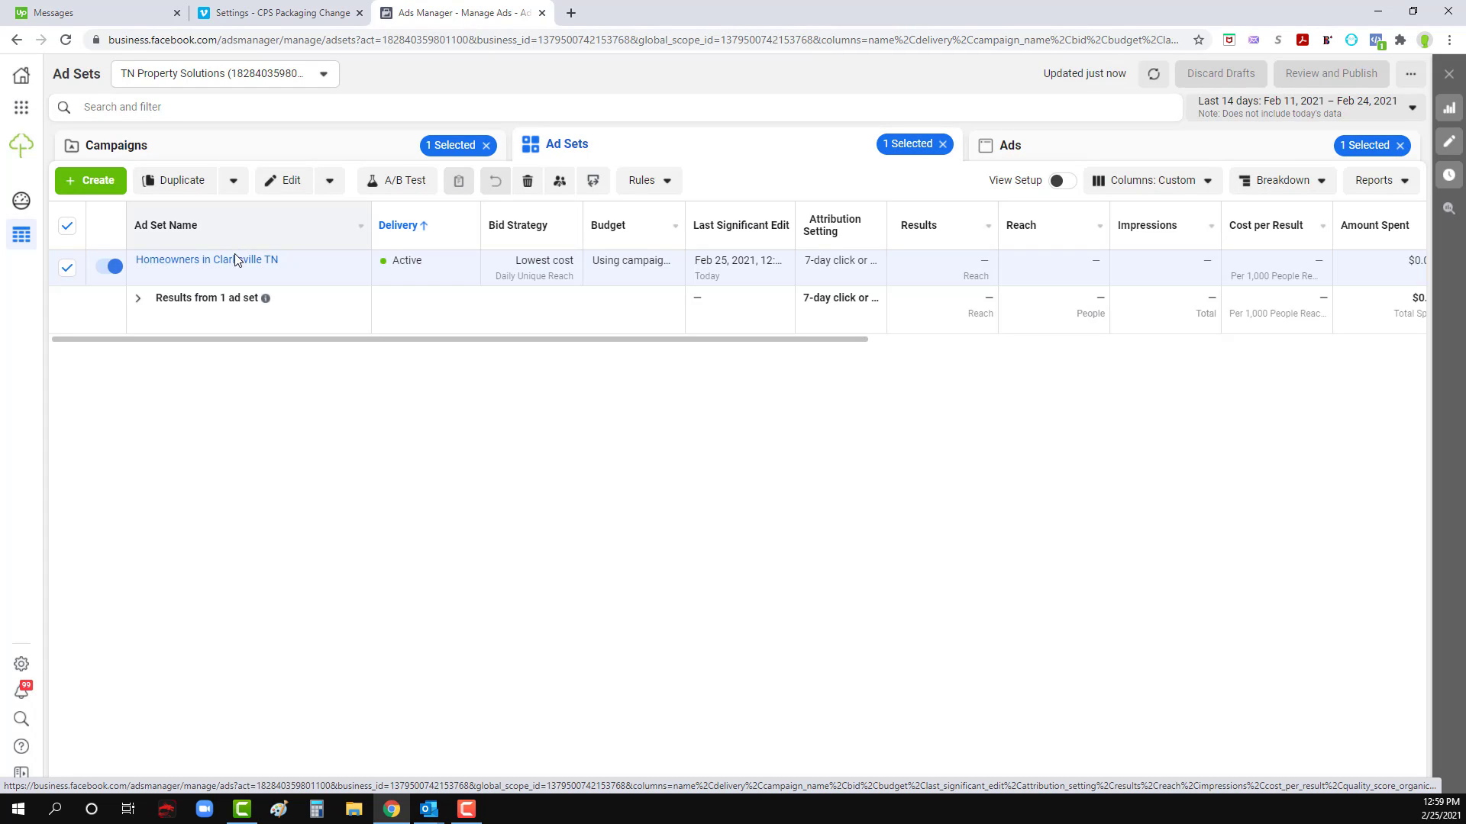
left_click(1050, 147)
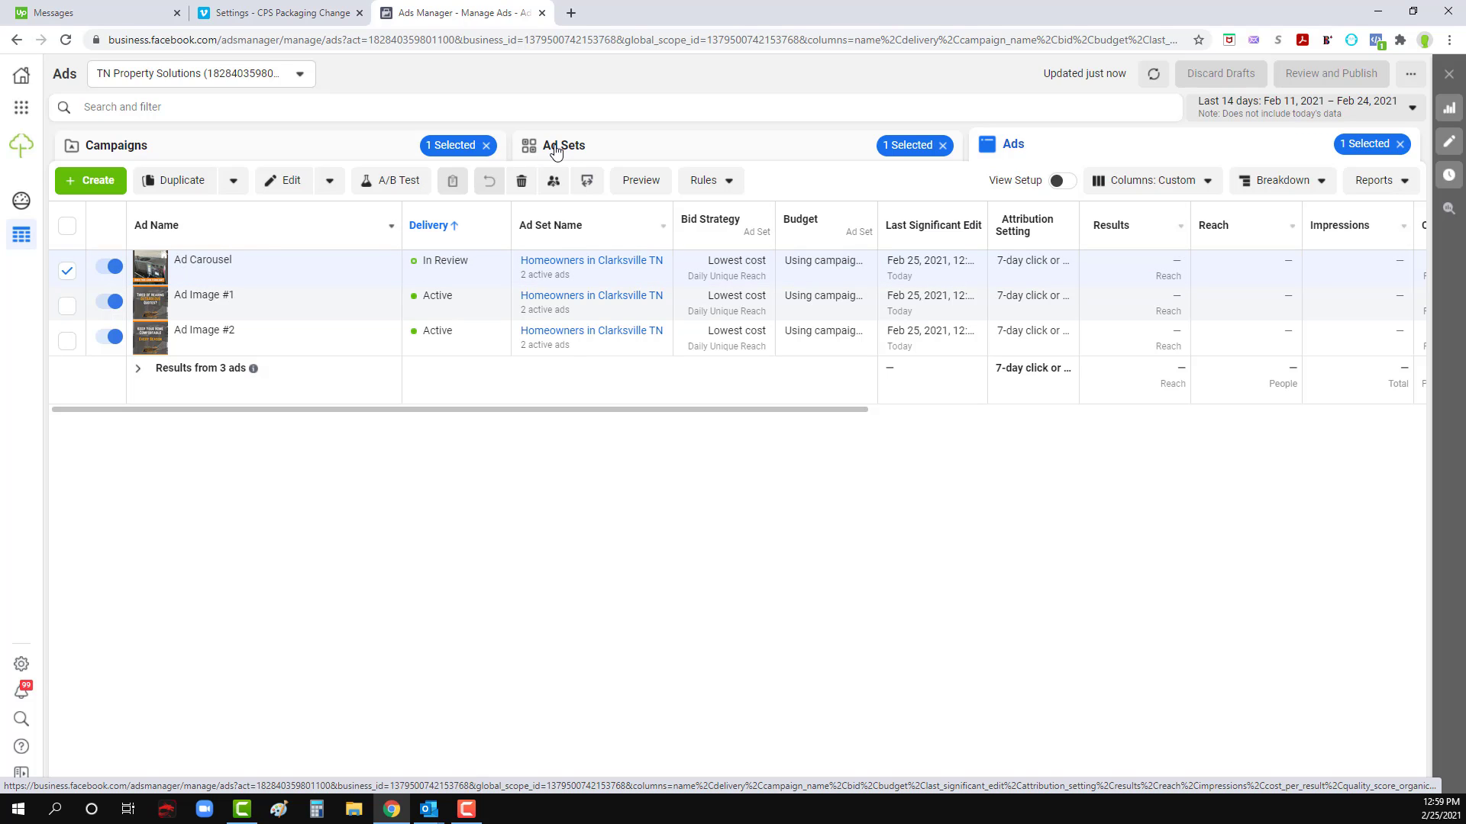
left_click(555, 151)
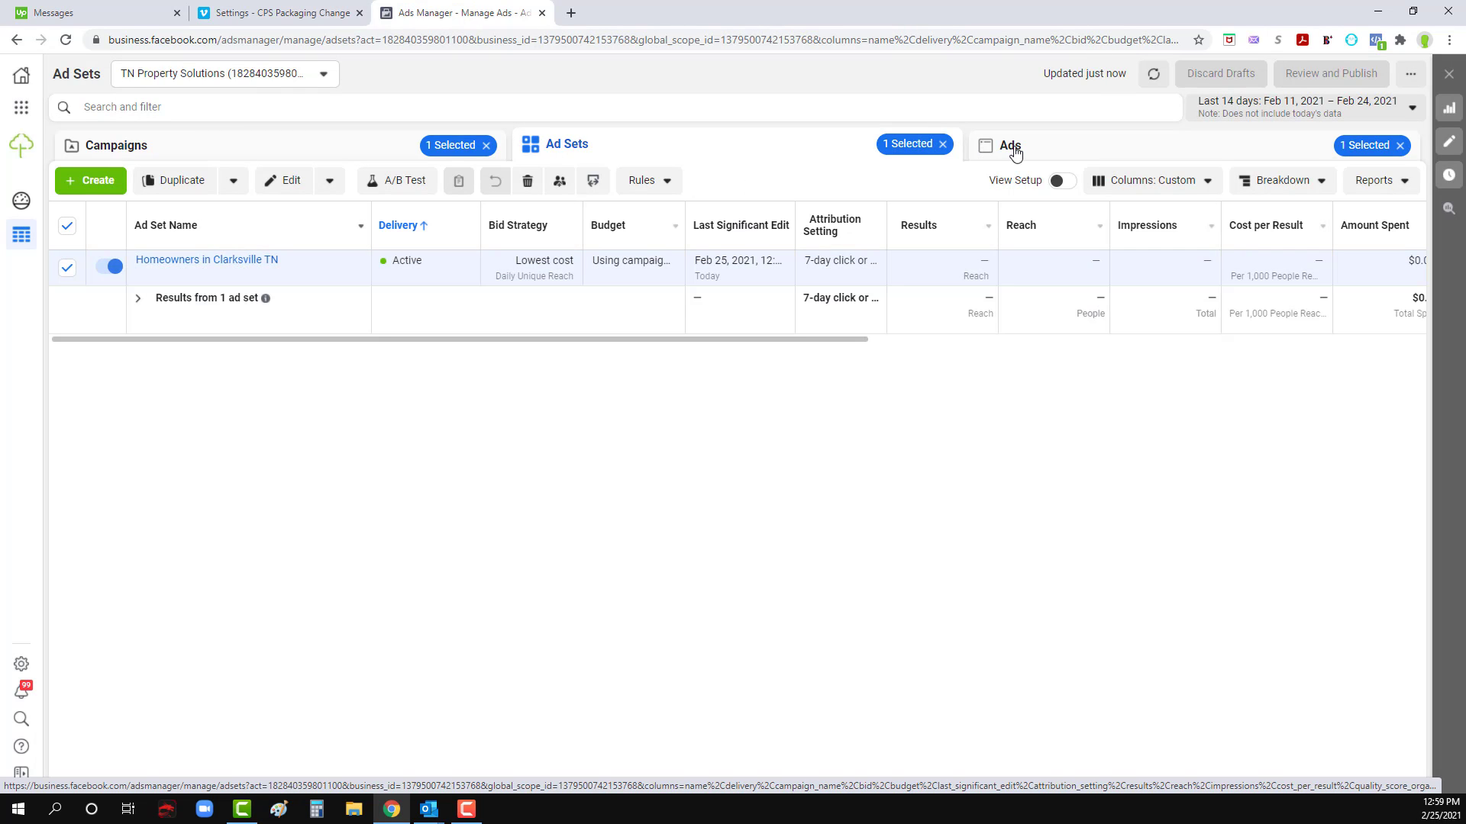
left_click(1015, 150)
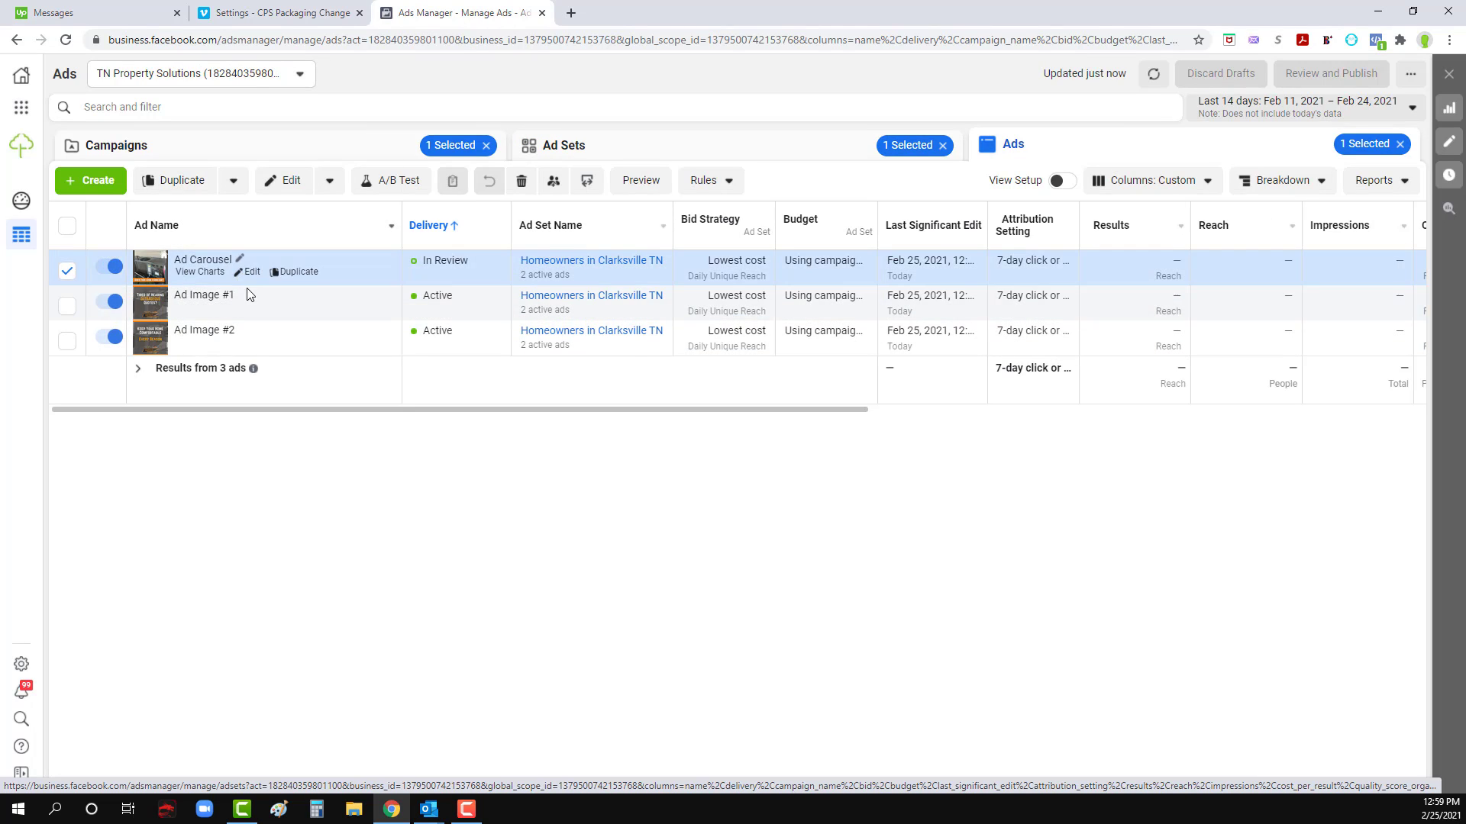